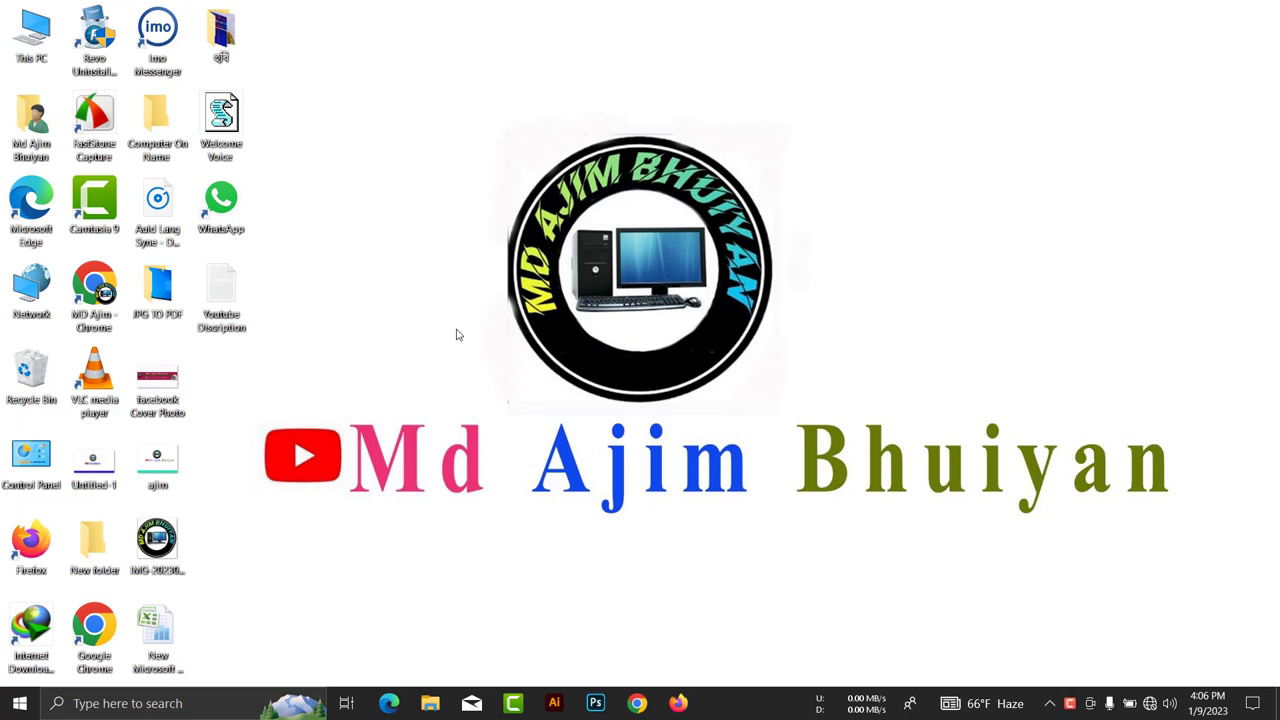
# Launch Microsoft Office Word 2007 by searching 'word' from the Windows taskbar.
pyautogui.rightClick(407, 286)
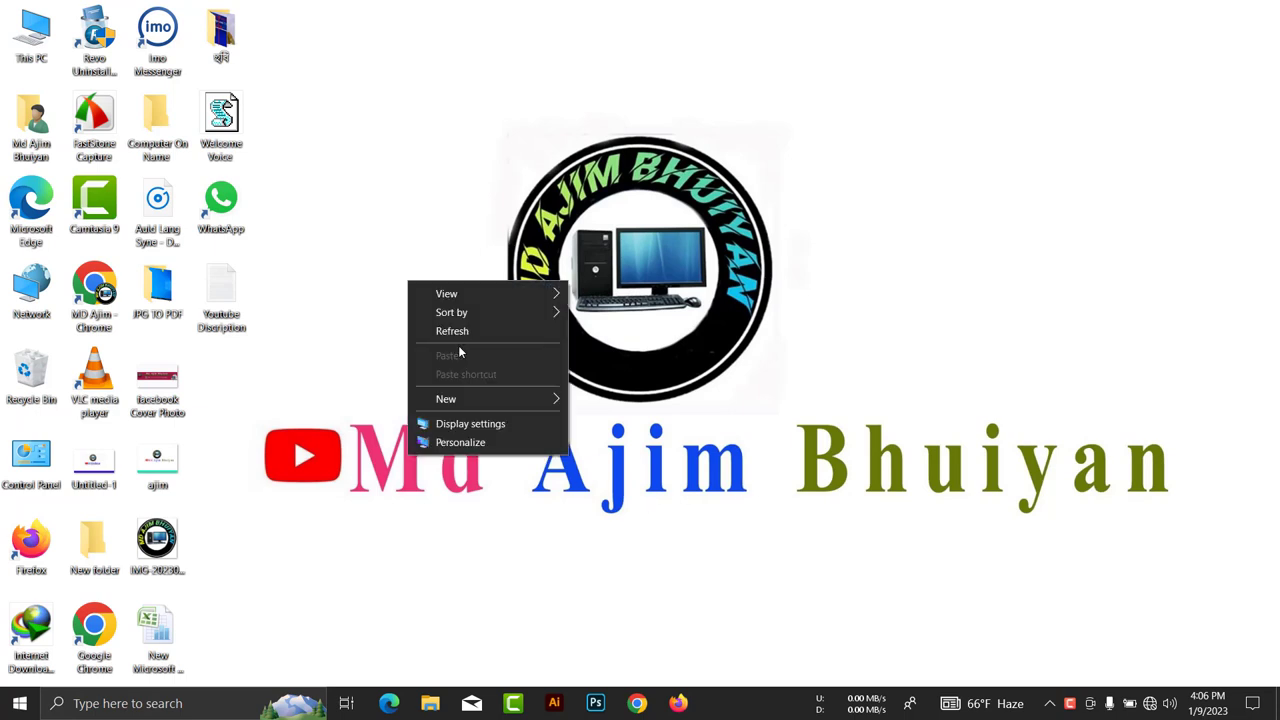
pyautogui.moveTo(460, 404)
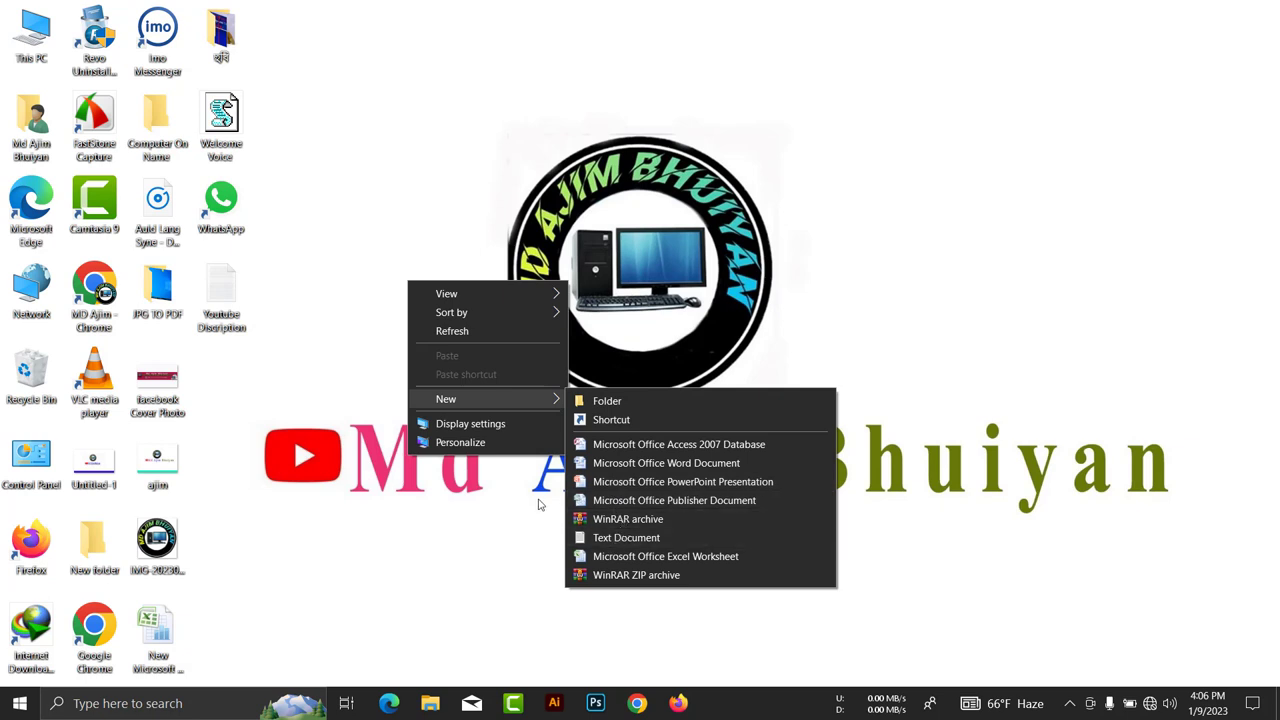
pyautogui.click(158, 711)
pyautogui.click(158, 711)
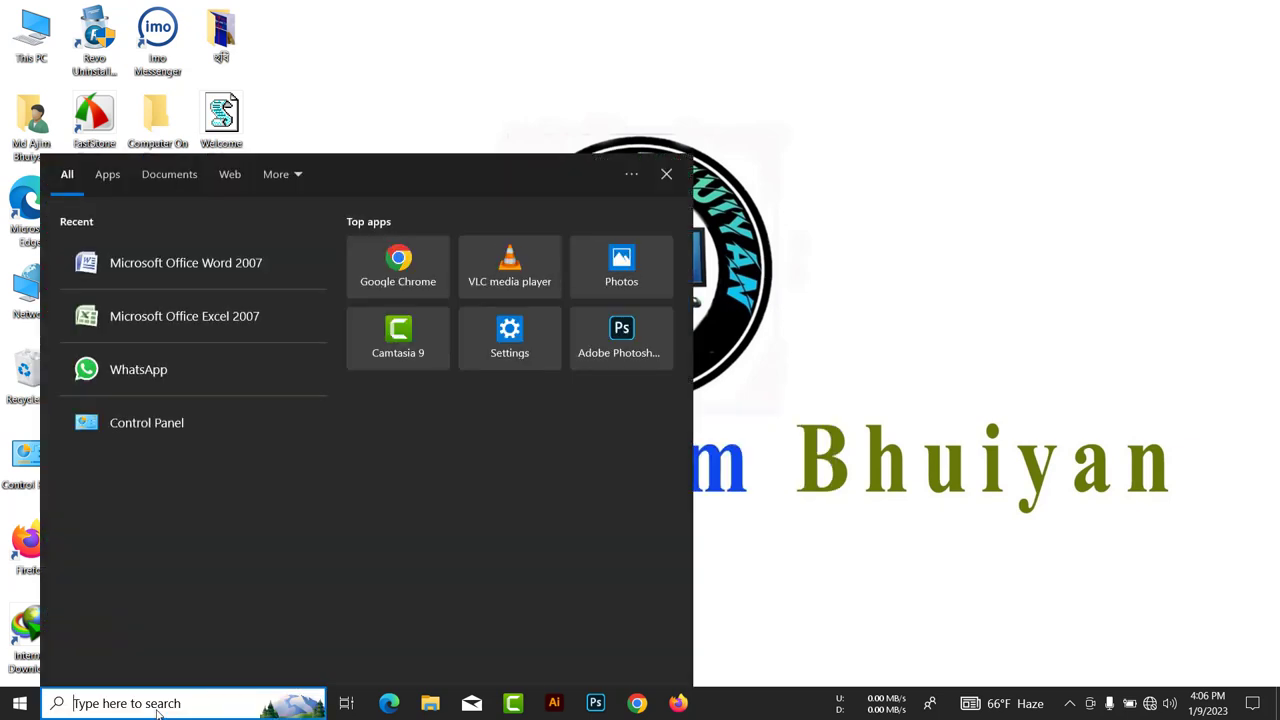
pyautogui.write('wo')
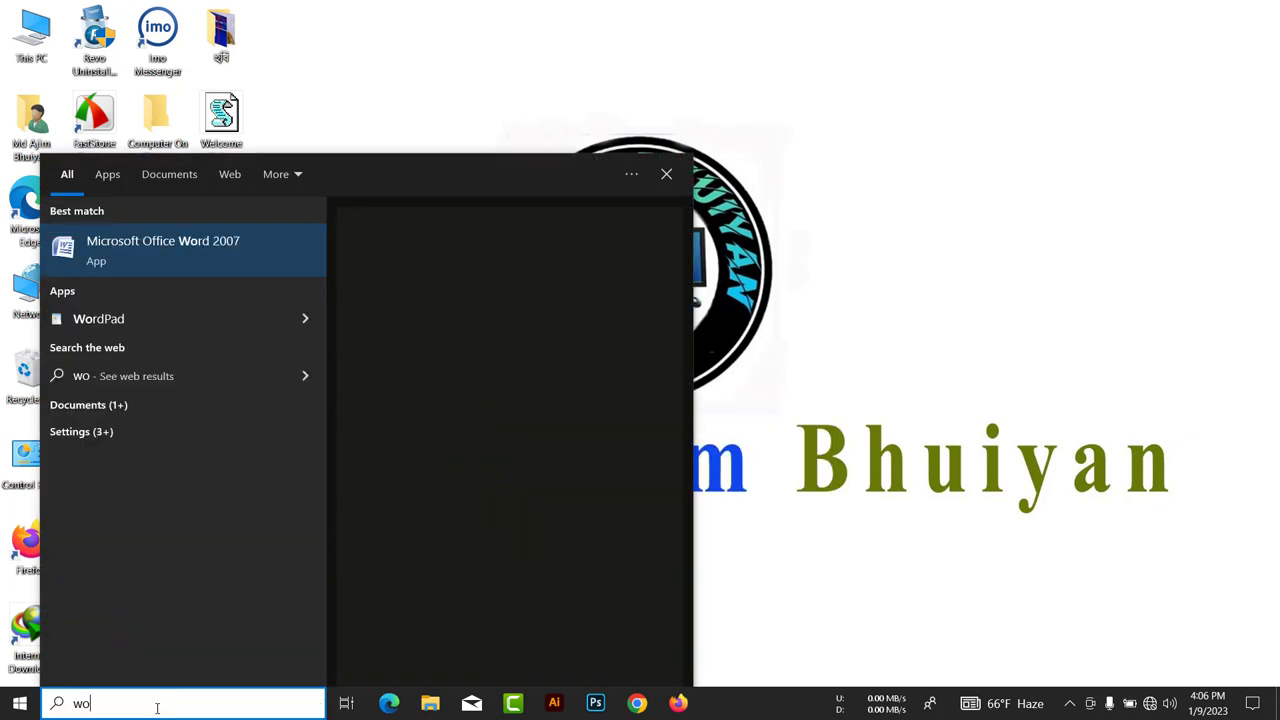
pyautogui.write('rd')
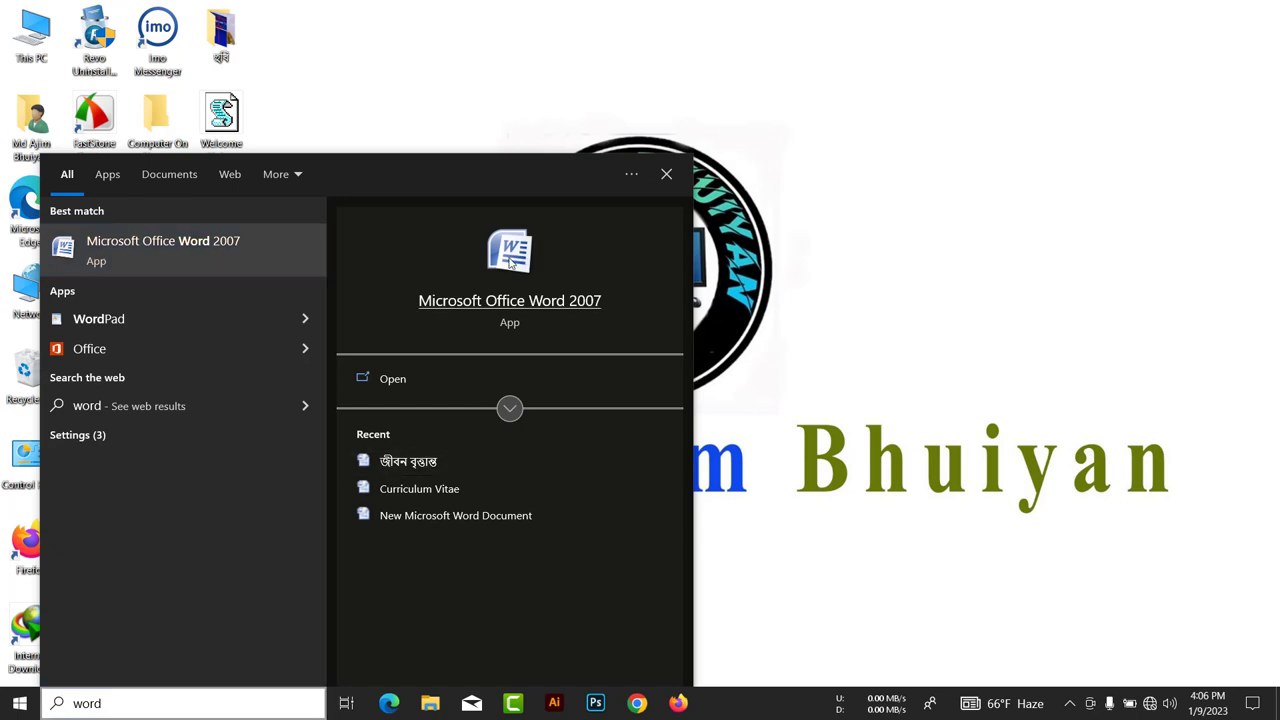
pyautogui.click(510, 262)
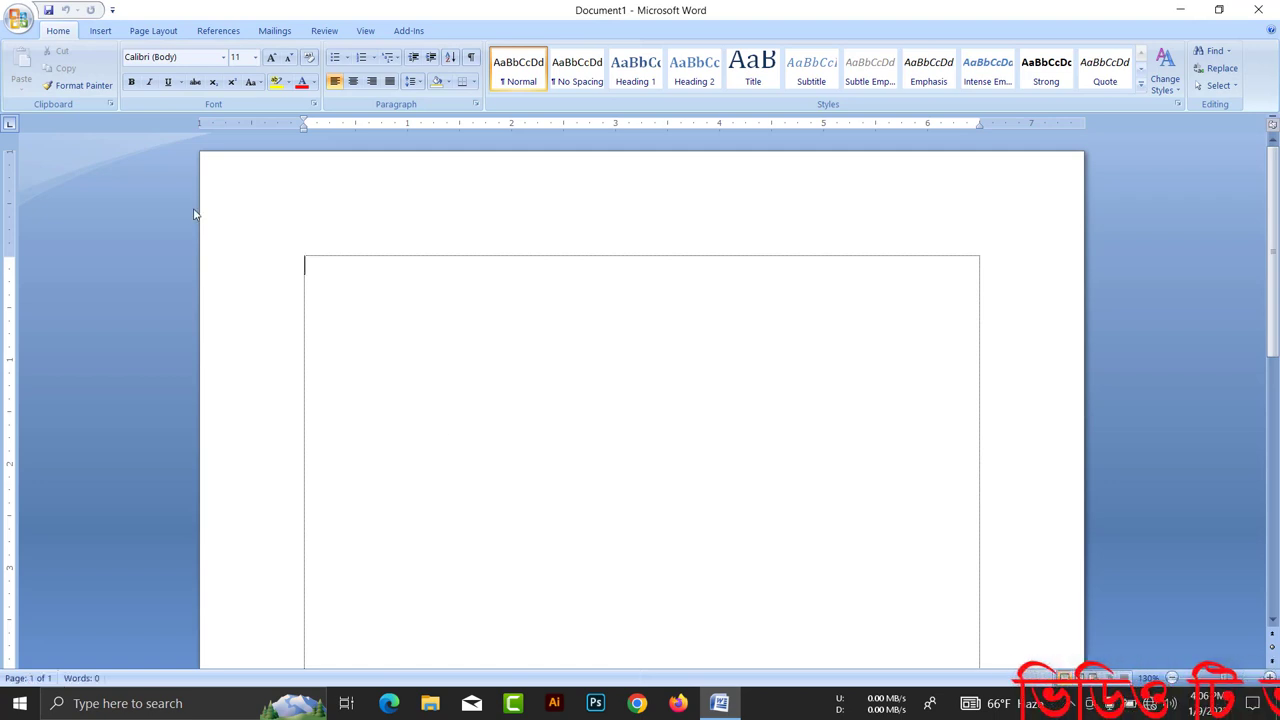
# Cancel the Insert Table dialog and switch on Insert > Table > Draw Table instead.
pyautogui.click(101, 33)
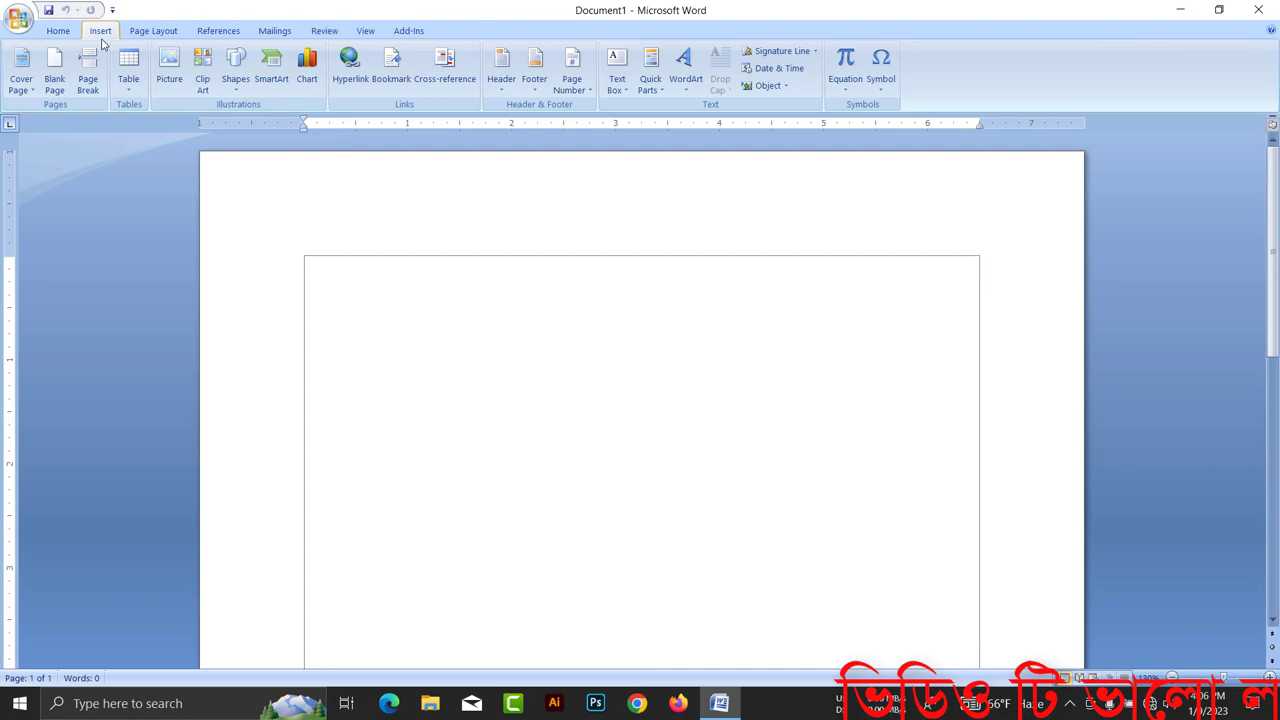
pyautogui.click(128, 92)
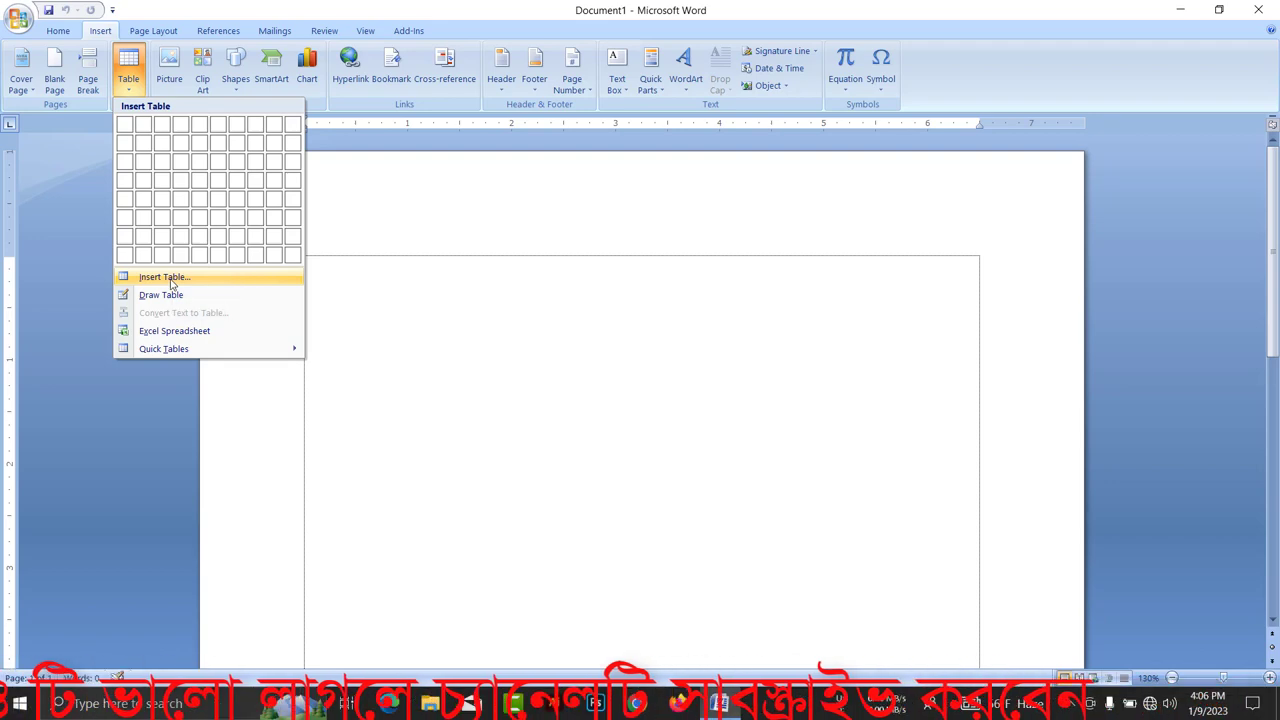
pyautogui.click(222, 287)
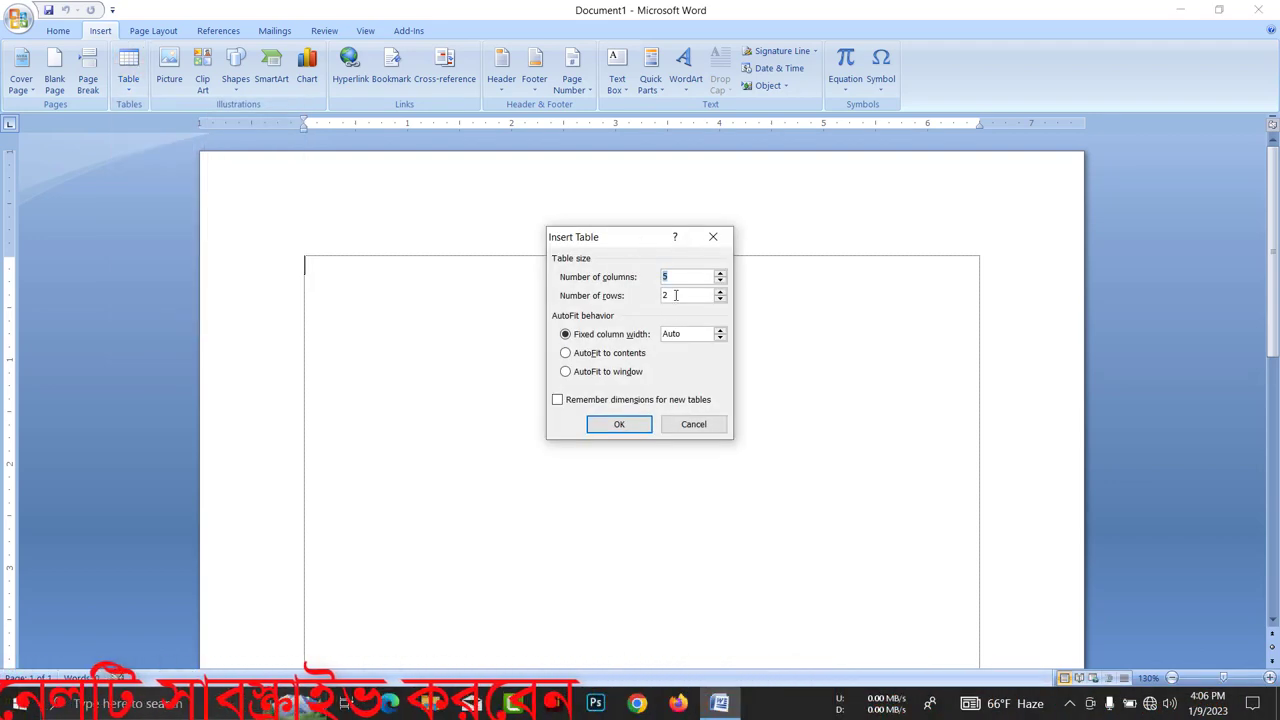
pyautogui.press('Escape')
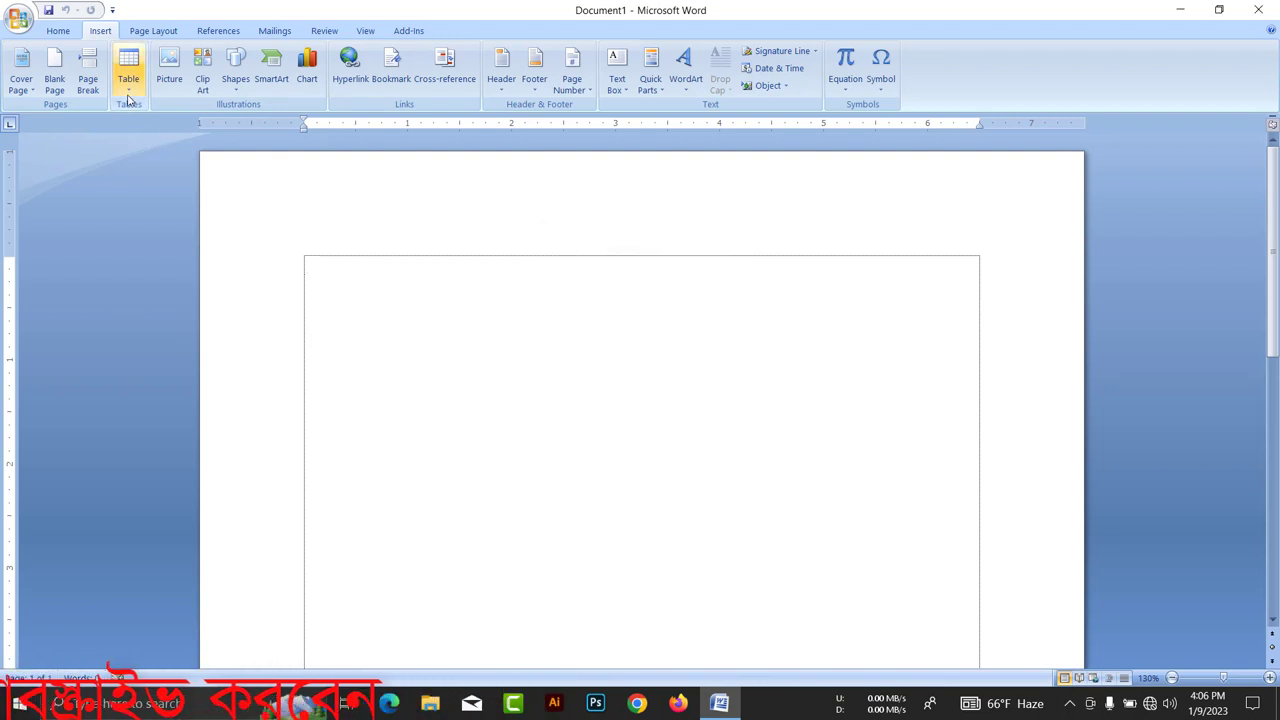
pyautogui.click(128, 80)
pyautogui.click(155, 296)
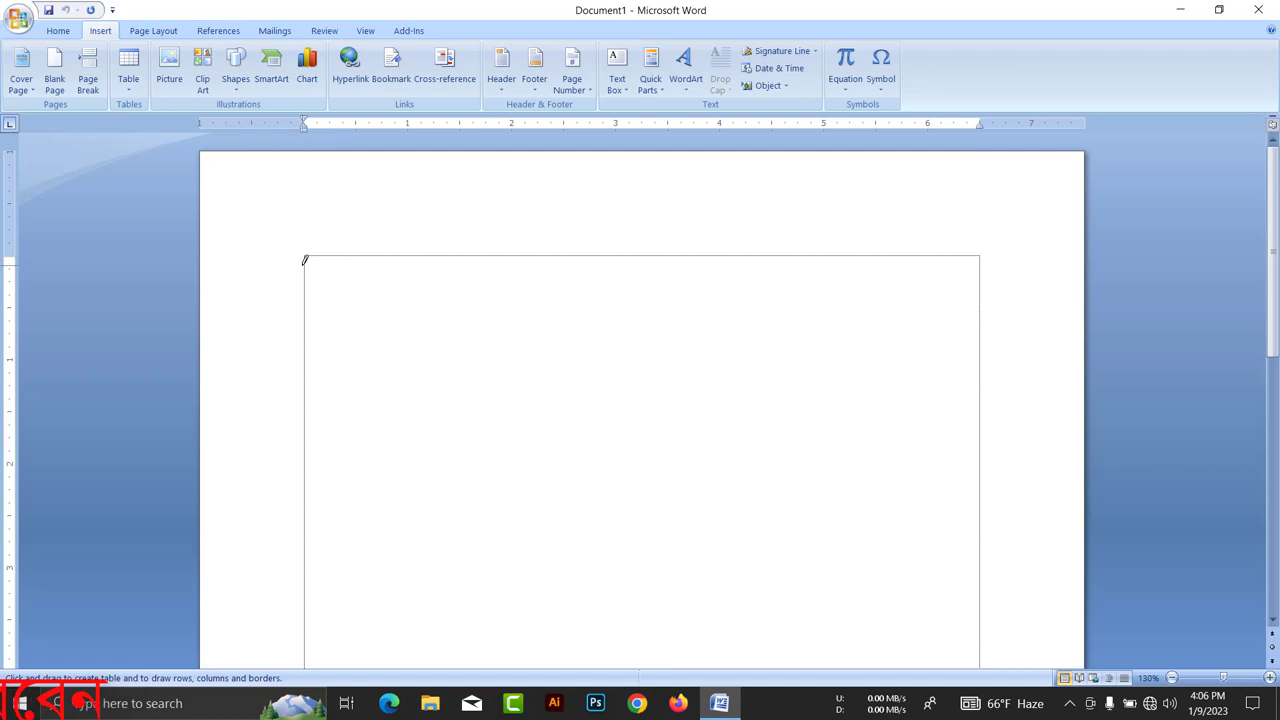
# Draw the table's outer box, four column dividers and one row line, then stop drawing.
pyautogui.moveTo(304, 264)
pyautogui.mouseDown()
pyautogui.moveTo(456, 350)
pyautogui.moveTo(982, 364)
pyautogui.mouseUp()
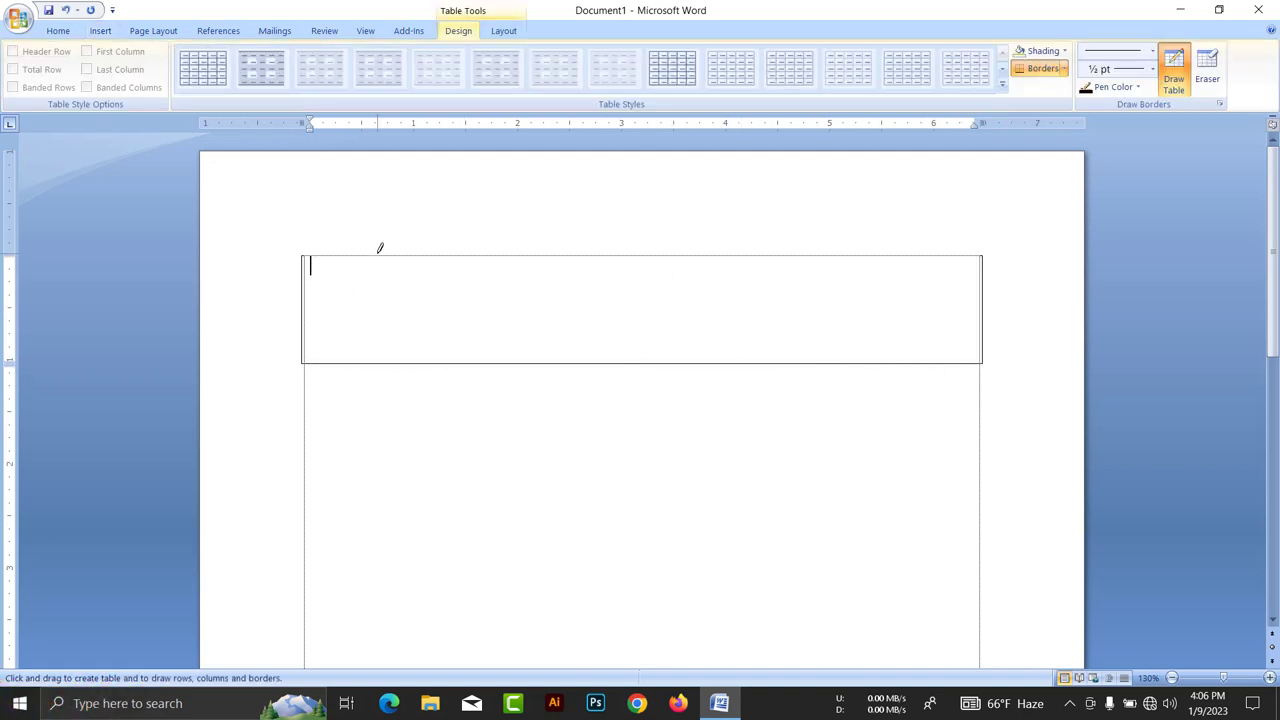
pyautogui.moveTo(373, 252); pyautogui.dragTo(367, 356)
pyautogui.moveTo(477, 257); pyautogui.dragTo(481, 330)
pyautogui.moveTo(449, 237); pyautogui.dragTo(447, 374)
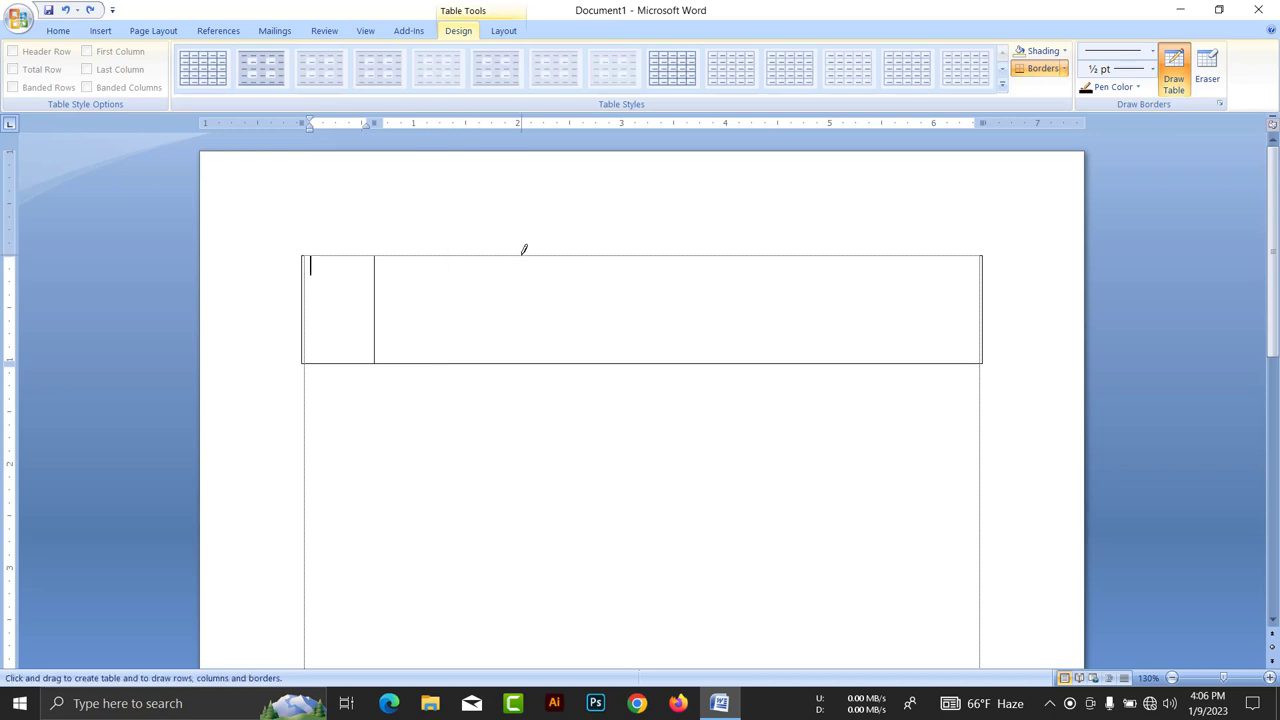
pyautogui.moveTo(523, 250); pyautogui.dragTo(518, 364)
pyautogui.moveTo(652, 267); pyautogui.dragTo(656, 362)
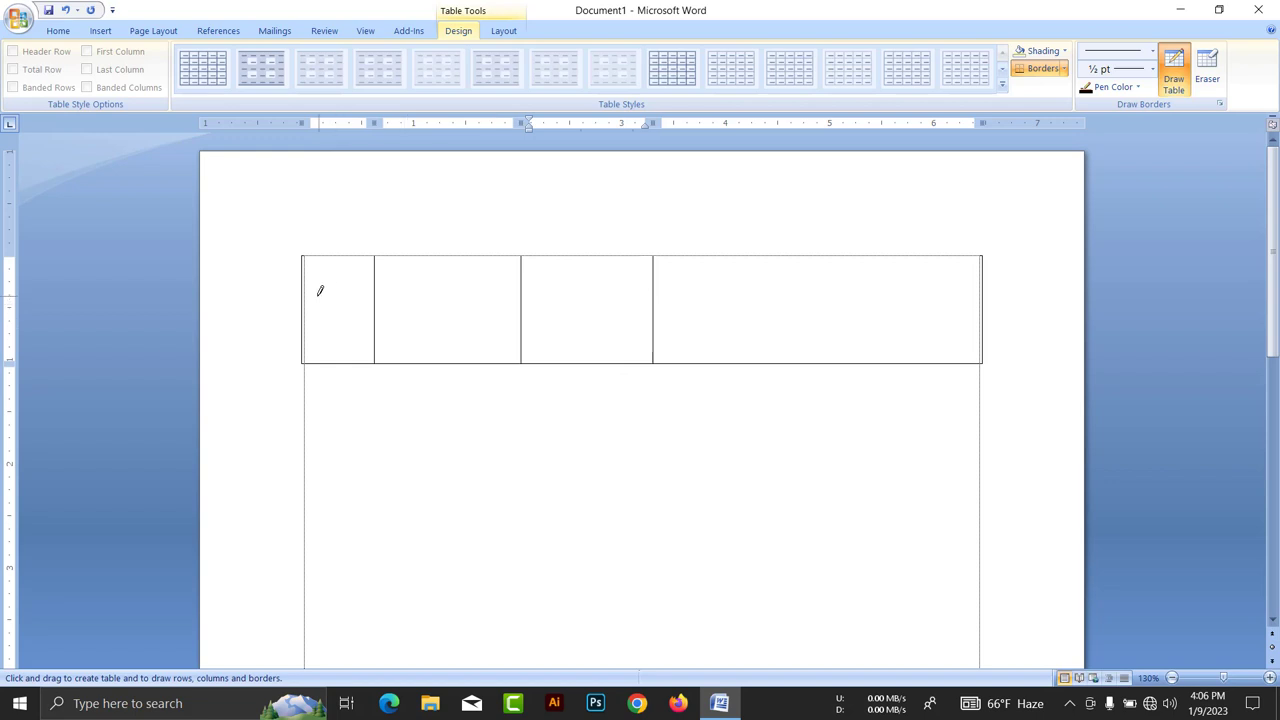
pyautogui.moveTo(304, 298); pyautogui.dragTo(693, 303)
pyautogui.moveTo(835, 297); pyautogui.dragTo(836, 298)
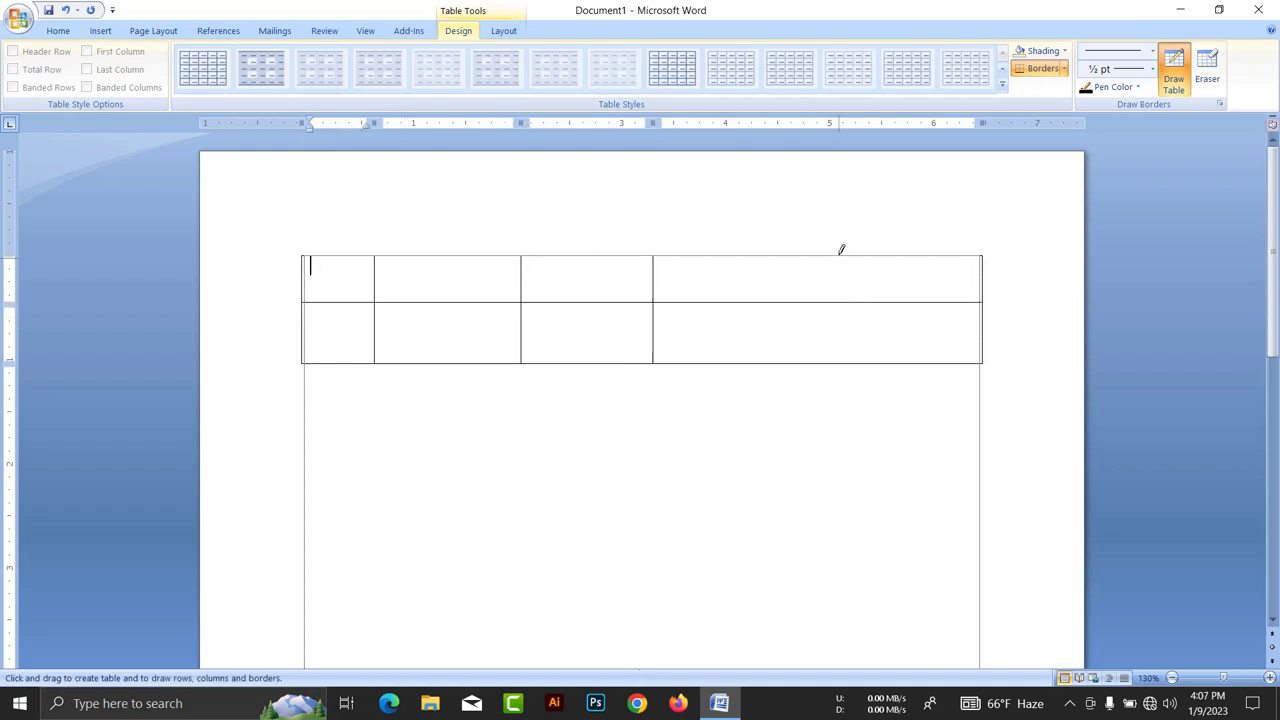
pyautogui.moveTo(840, 249); pyautogui.dragTo(837, 340)
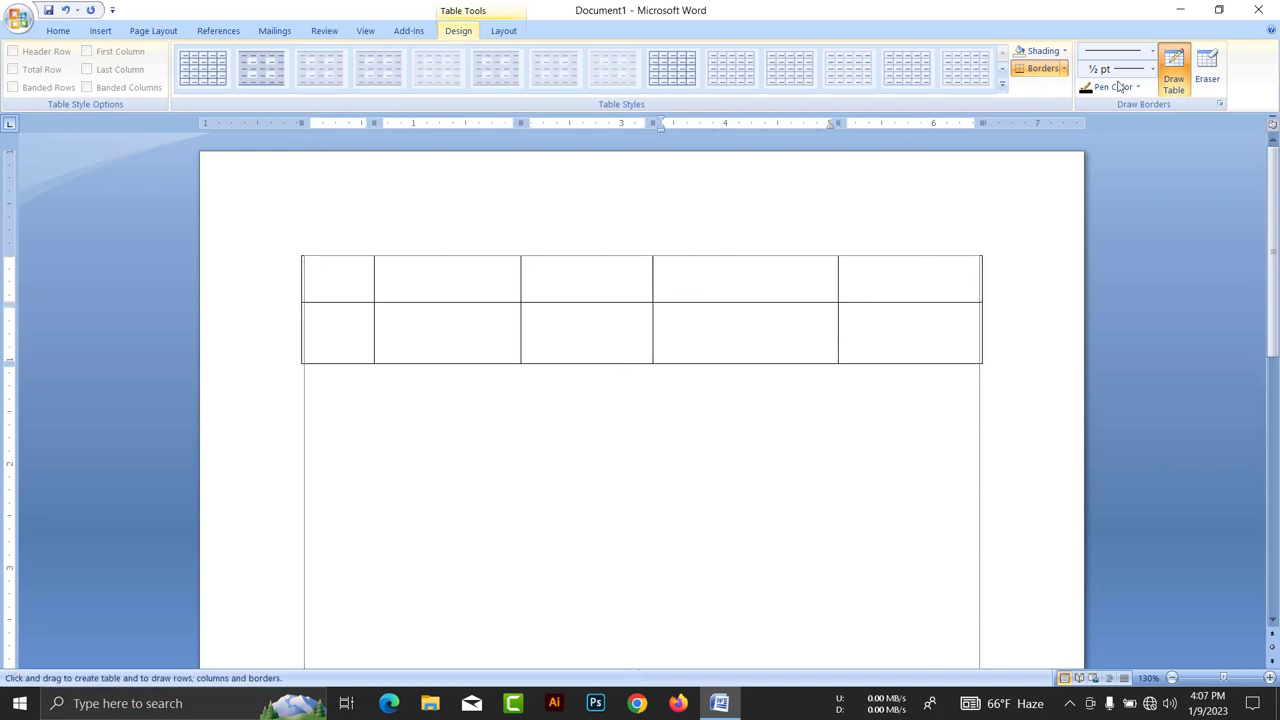
pyautogui.click(1174, 72)
pyautogui.click(497, 30)
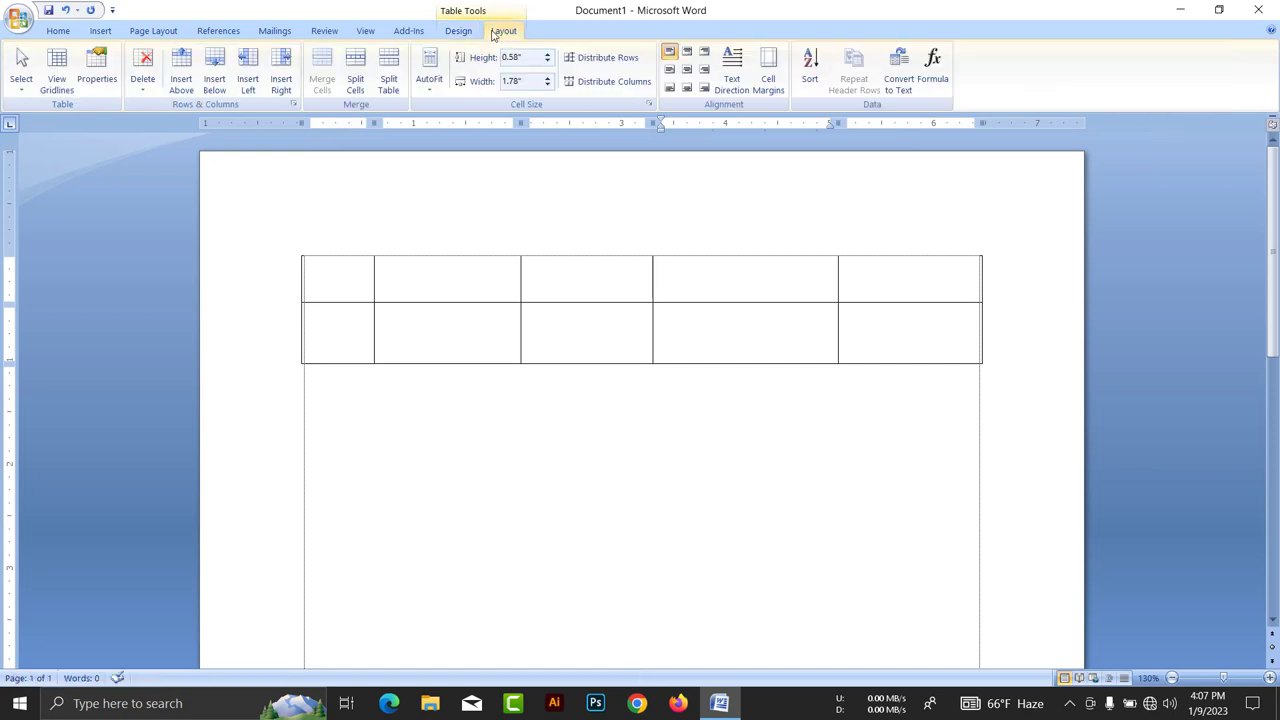
# Put the cursor in the hand-drawn table and show the Table Tools Design styles.
pyautogui.click(411, 459)
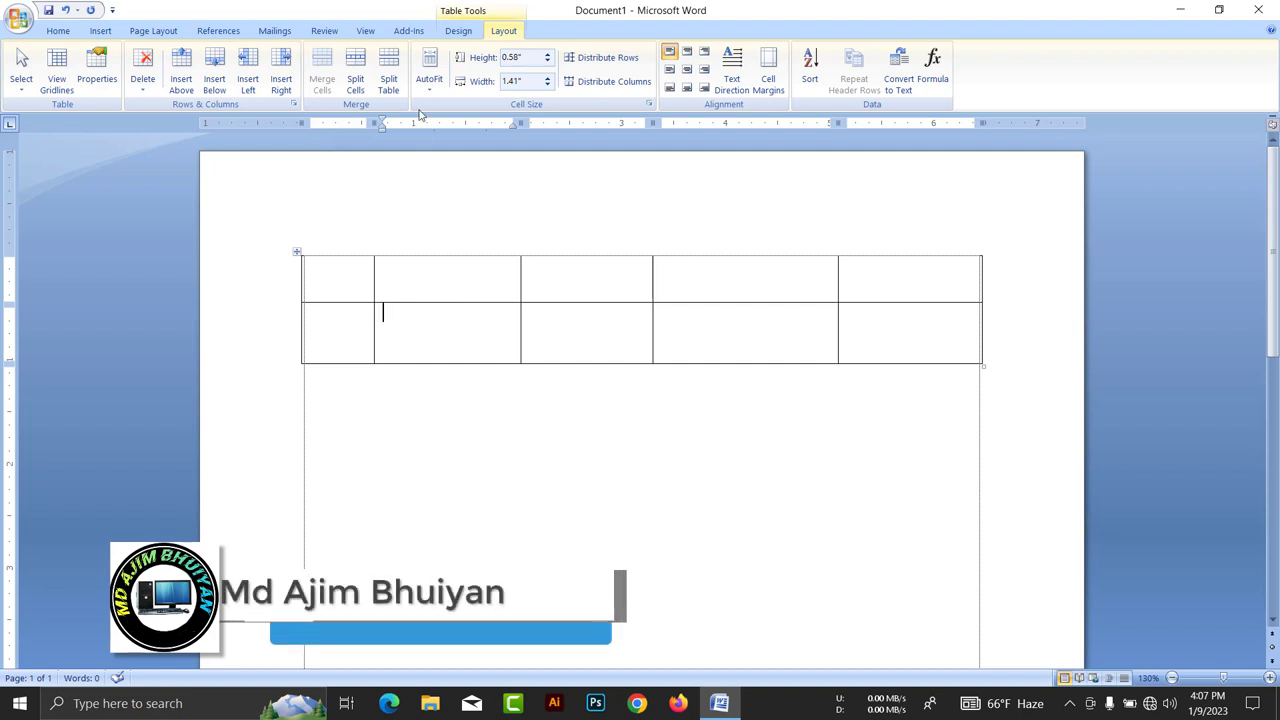
pyautogui.click(458, 31)
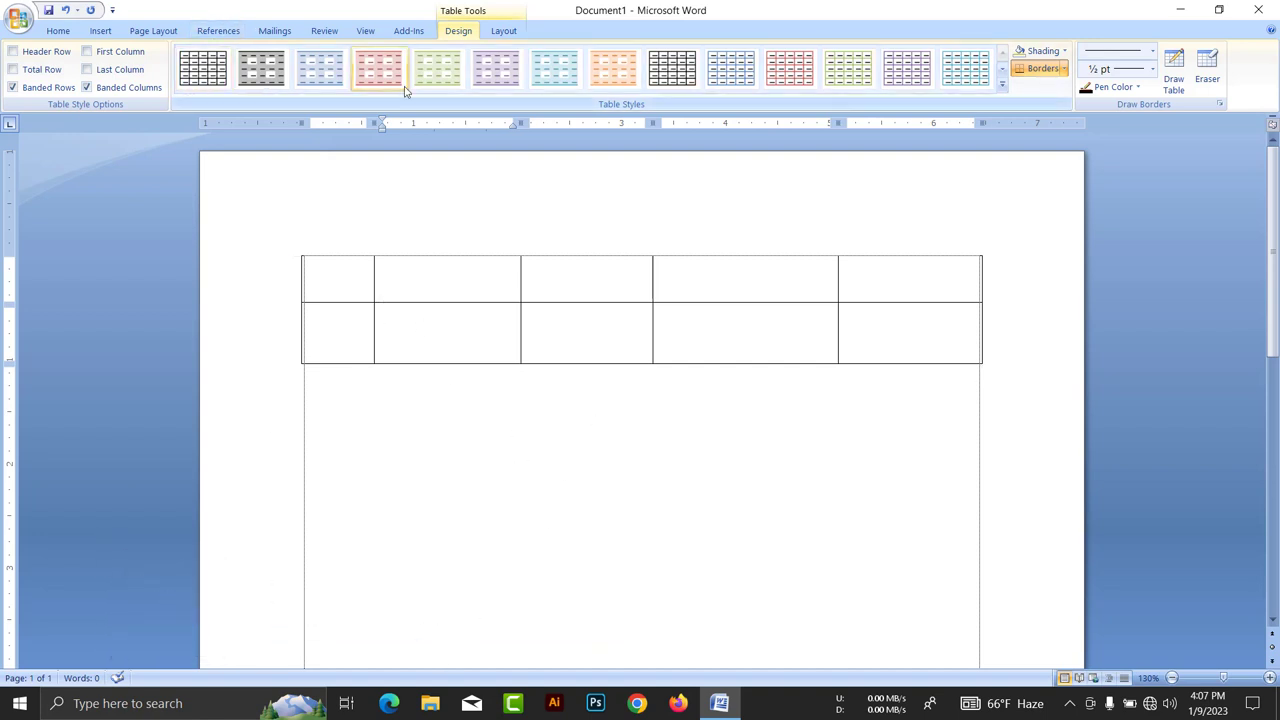
# Try teal, pale and dark grey table styles, toggling Header Row and Banded Rows.
pyautogui.click(1002, 85)
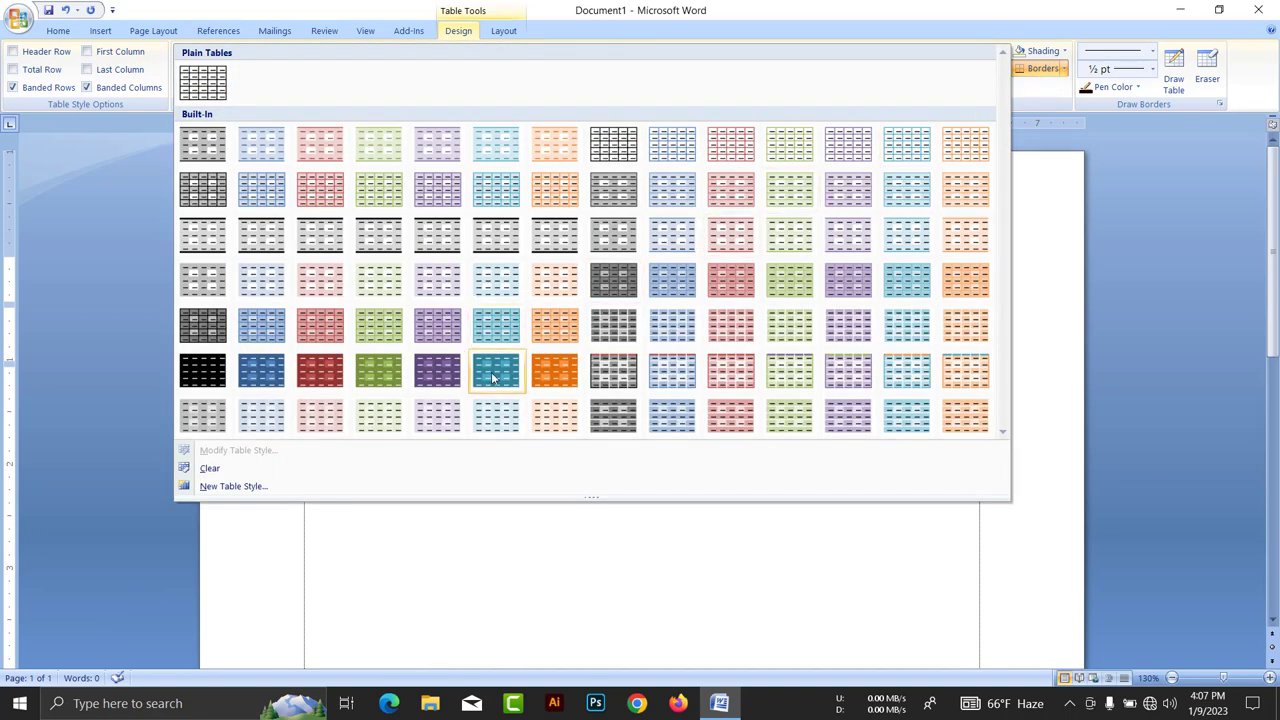
pyautogui.click(492, 377)
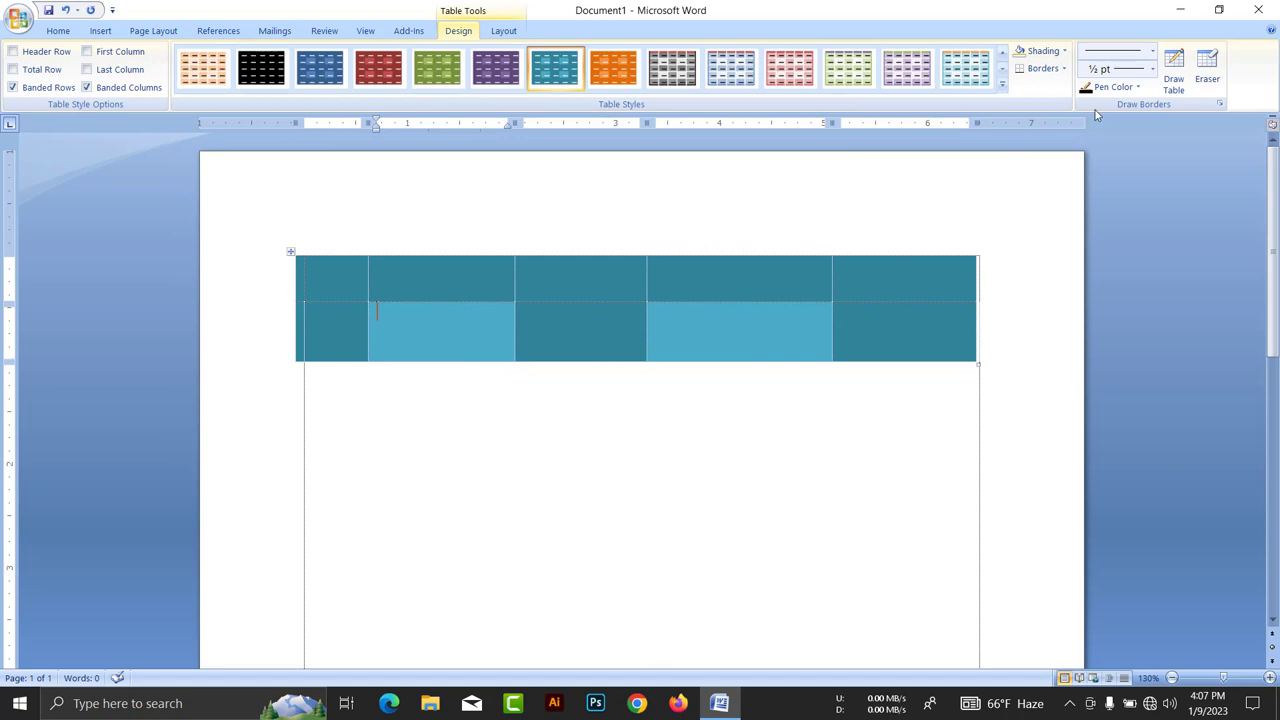
pyautogui.click(1002, 86)
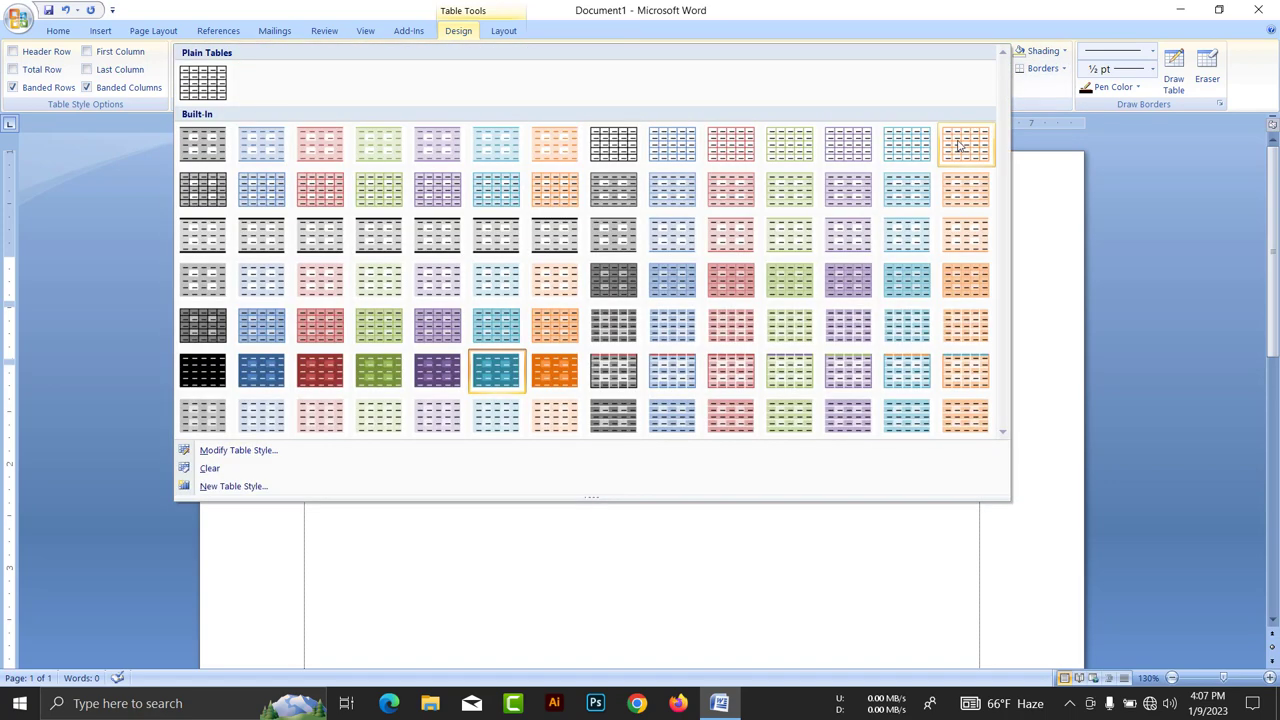
pyautogui.click(958, 146)
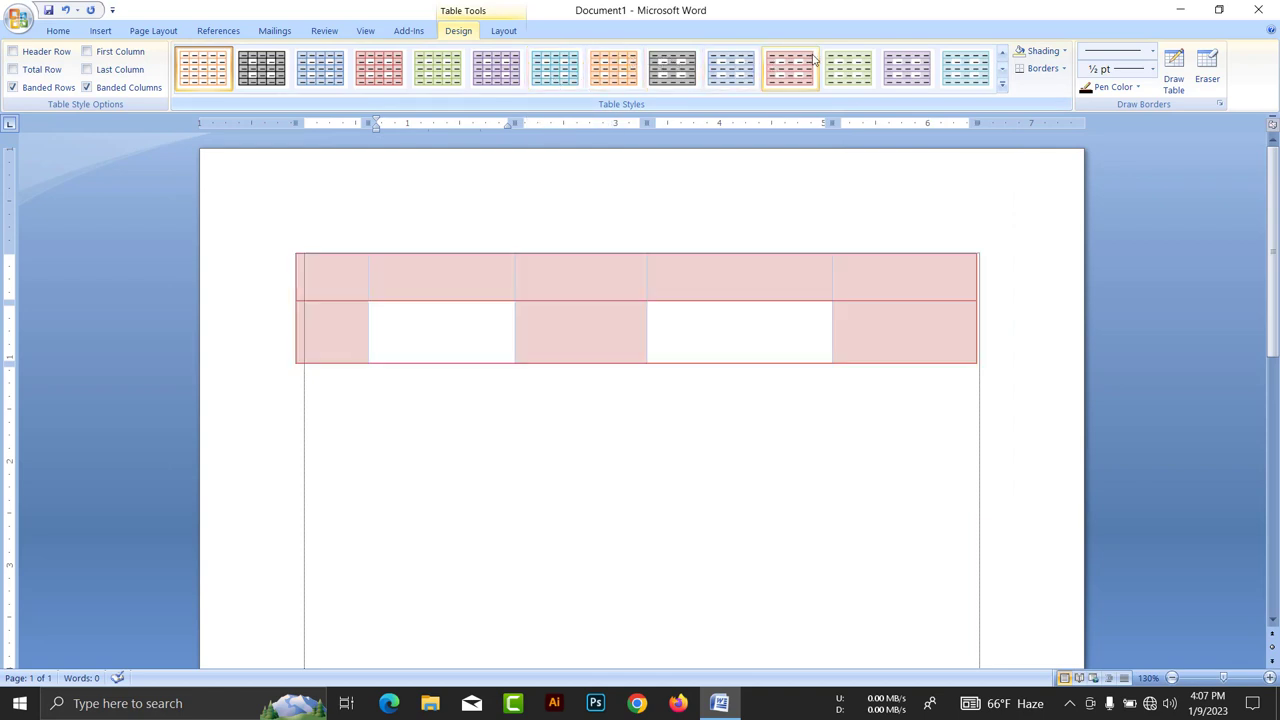
pyautogui.click(672, 68)
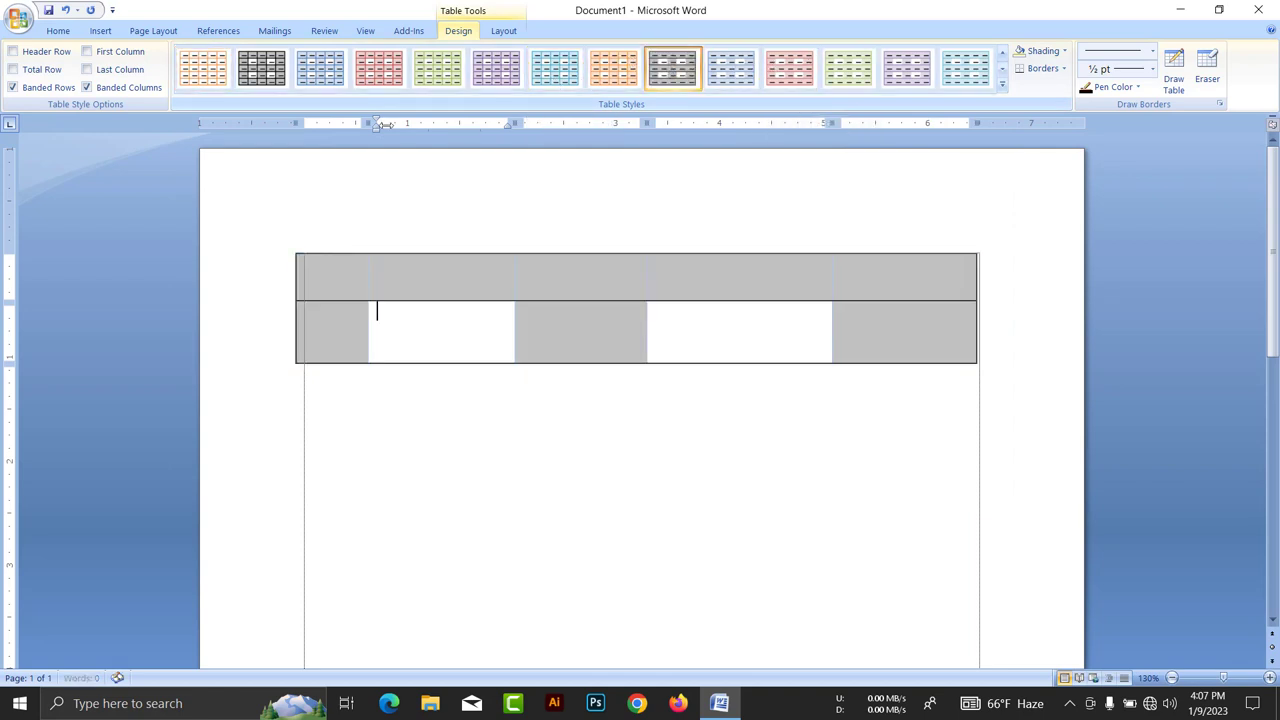
pyautogui.click(60, 53)
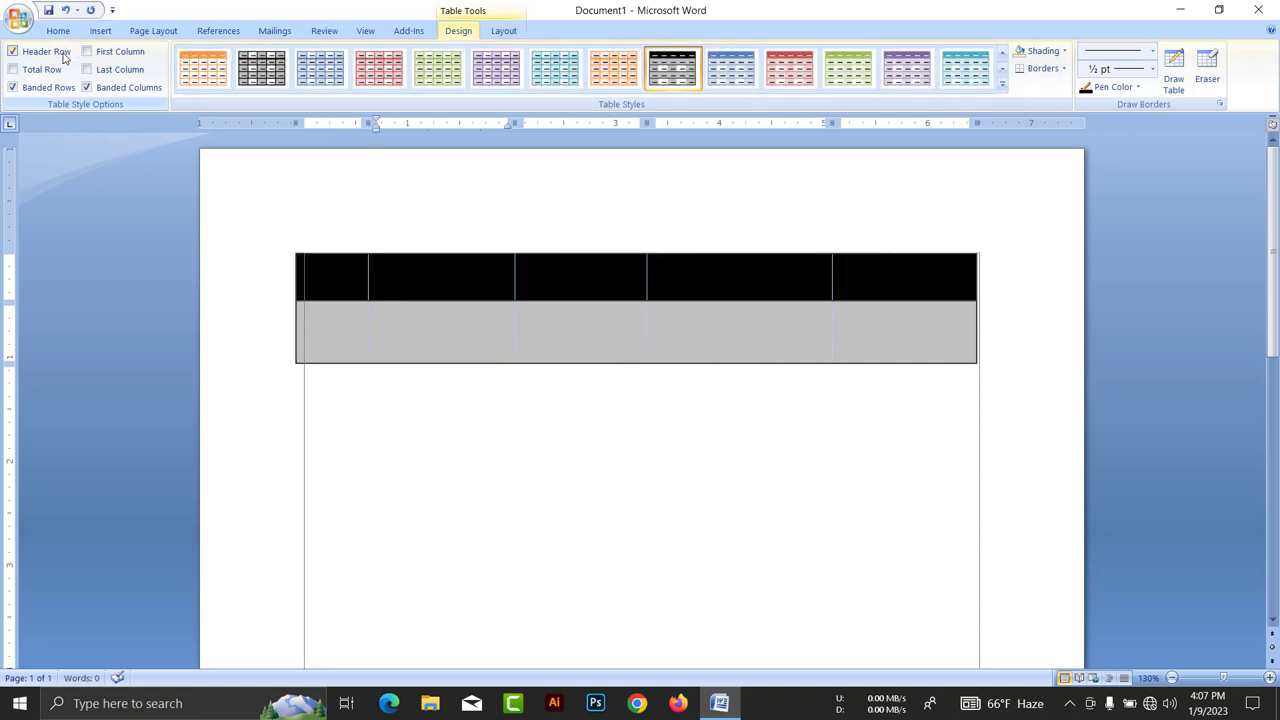
pyautogui.click(62, 55)
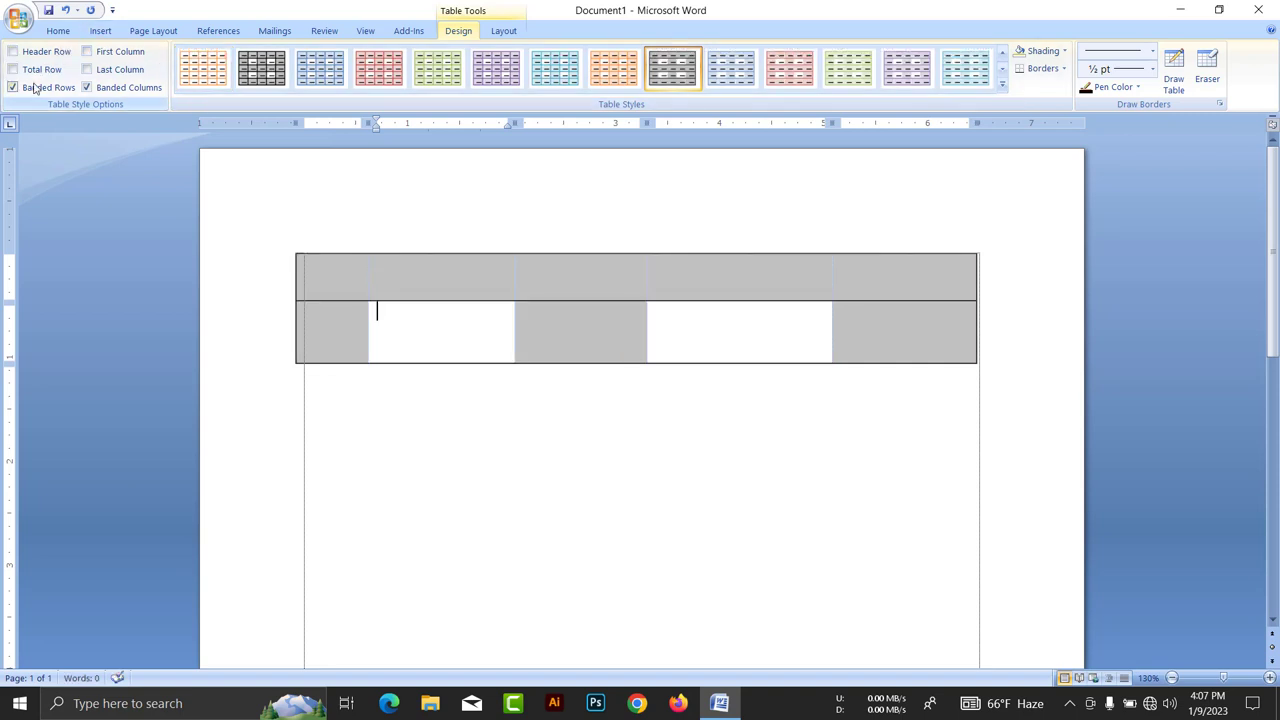
pyautogui.click(35, 93)
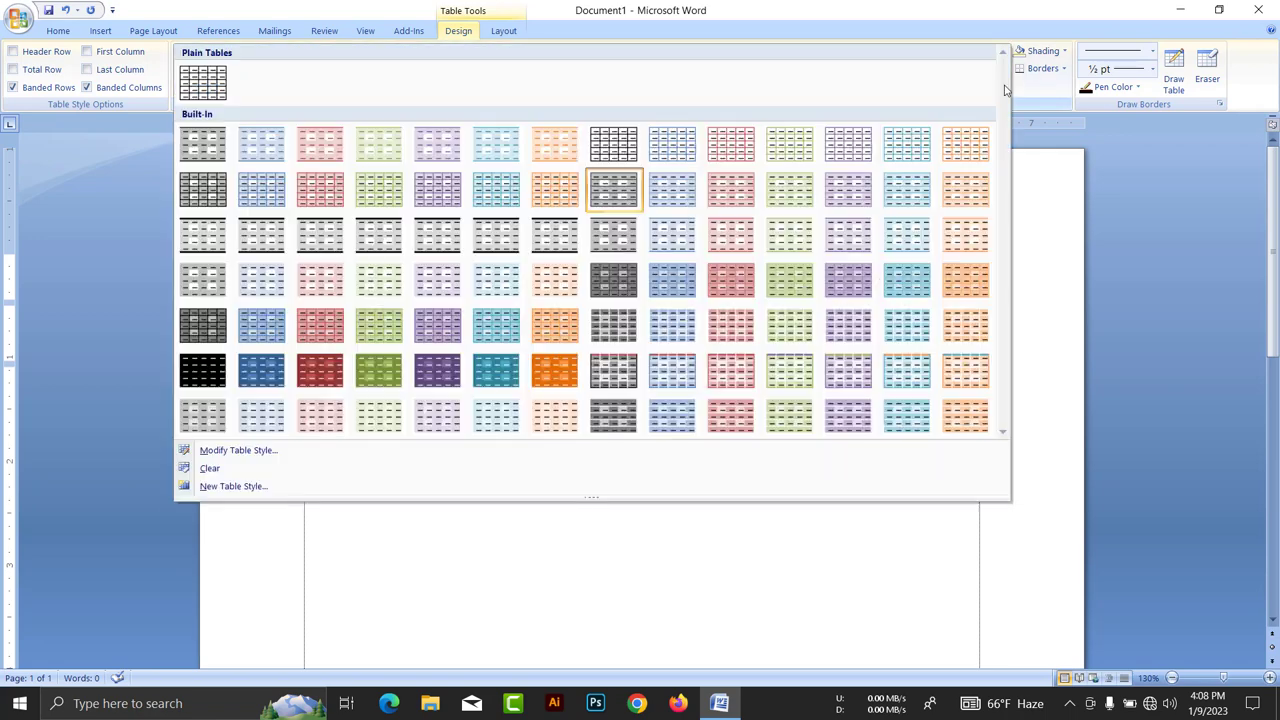
# Apply the plain Table Grid style with black gridlines.
pyautogui.click(1002, 84)
pyautogui.click(203, 84)
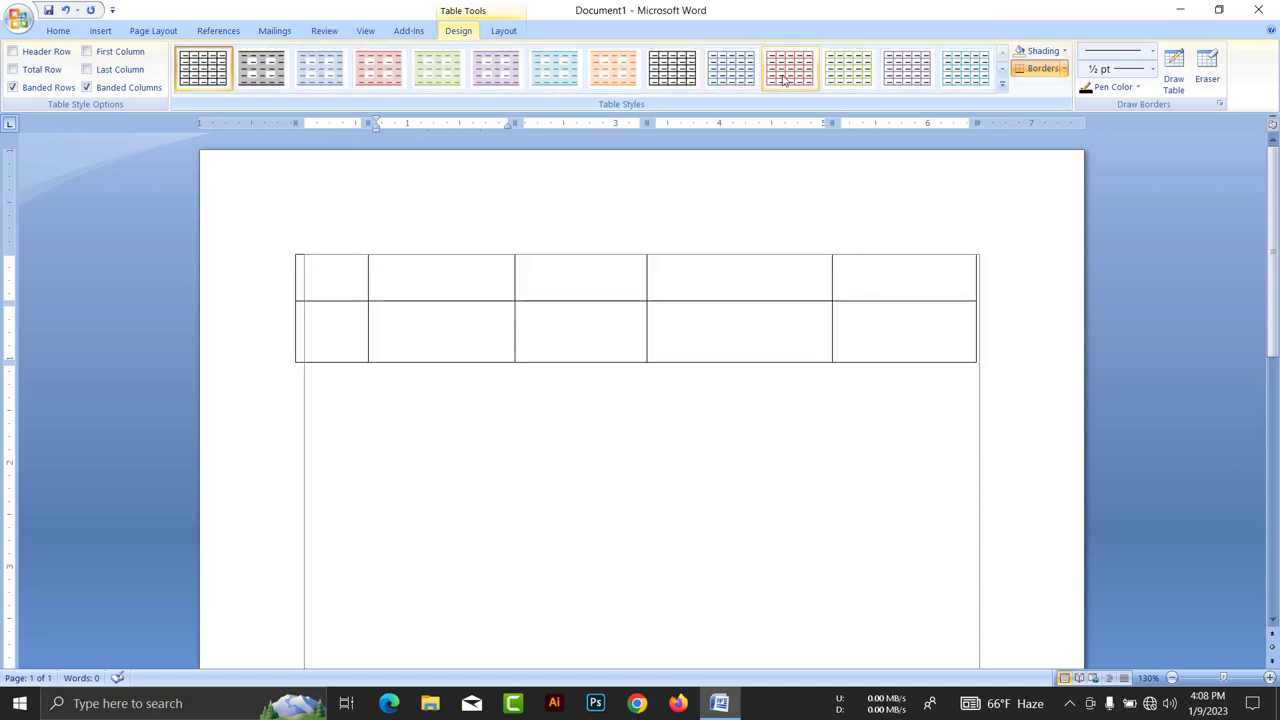
pyautogui.click(1003, 88)
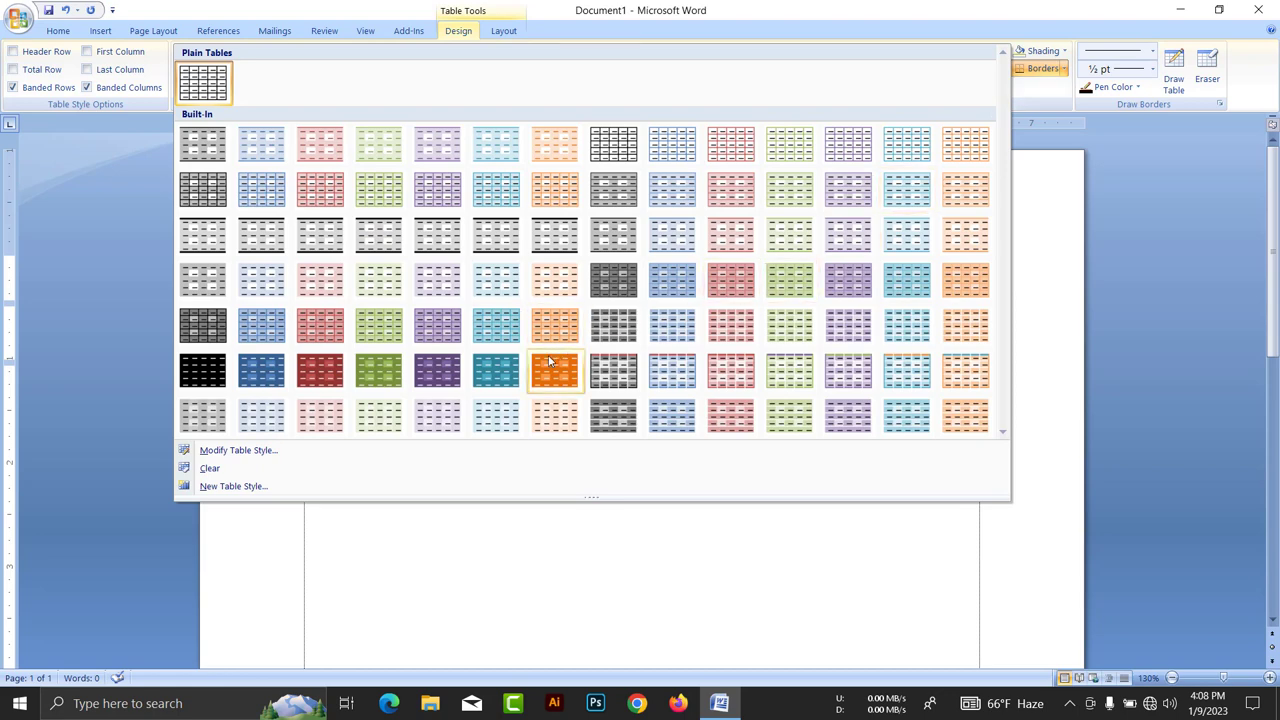
pyautogui.click(479, 561)
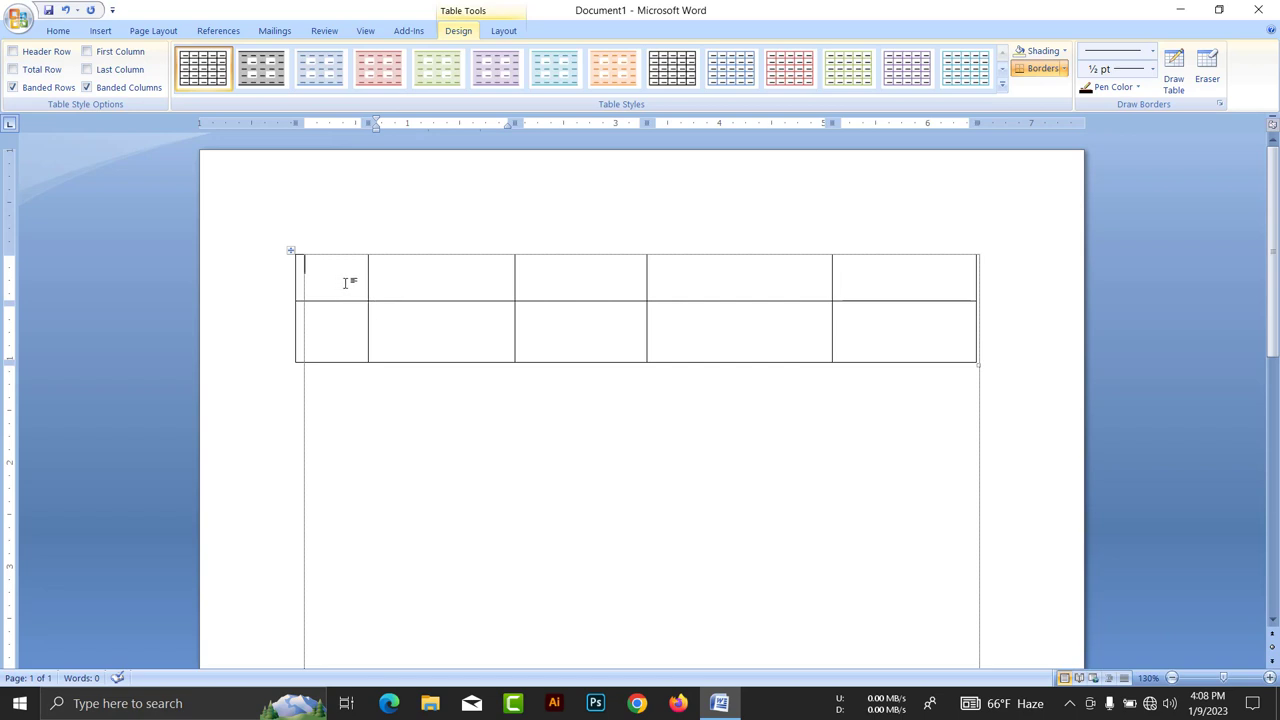
# Shade the table's top row orange.
pyautogui.moveTo(345, 283); pyautogui.dragTo(537, 271)
pyautogui.moveTo(658, 273)
pyautogui.mouseDown()
pyautogui.moveTo(864, 298)
pyautogui.moveTo(880, 285)
pyautogui.mouseUp()
pyautogui.click(1064, 52)
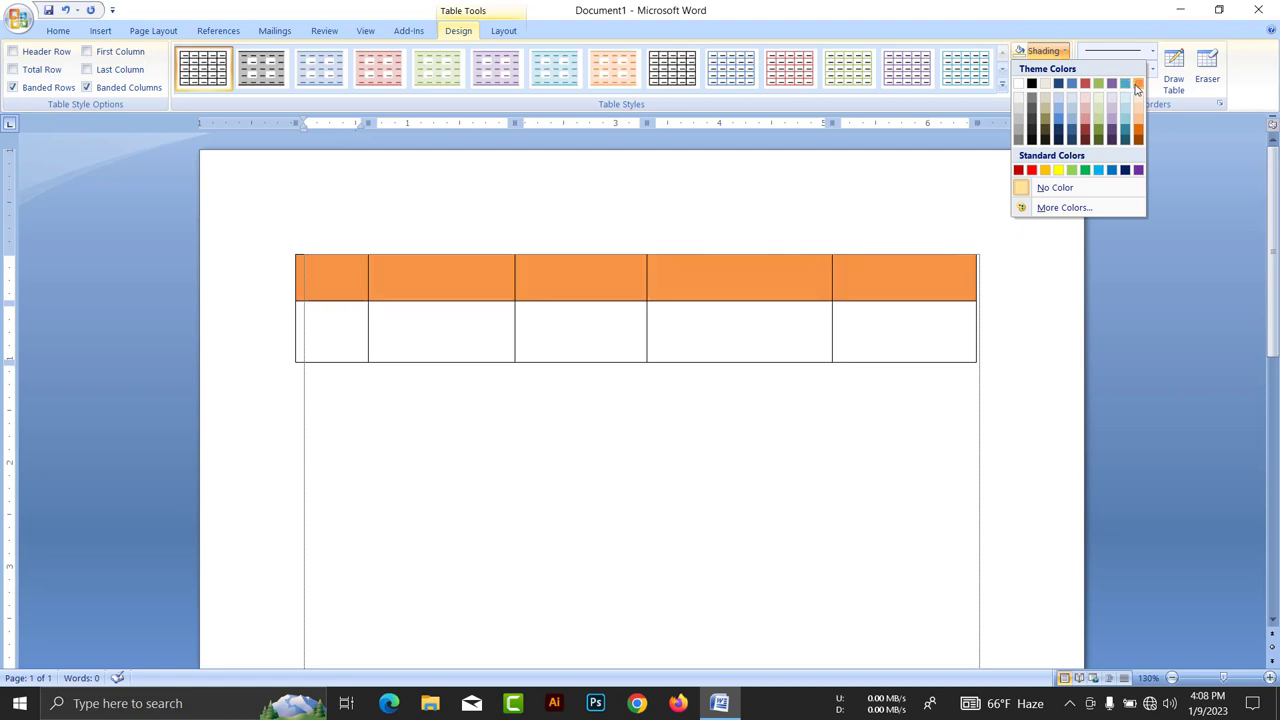
pyautogui.click(1045, 130)
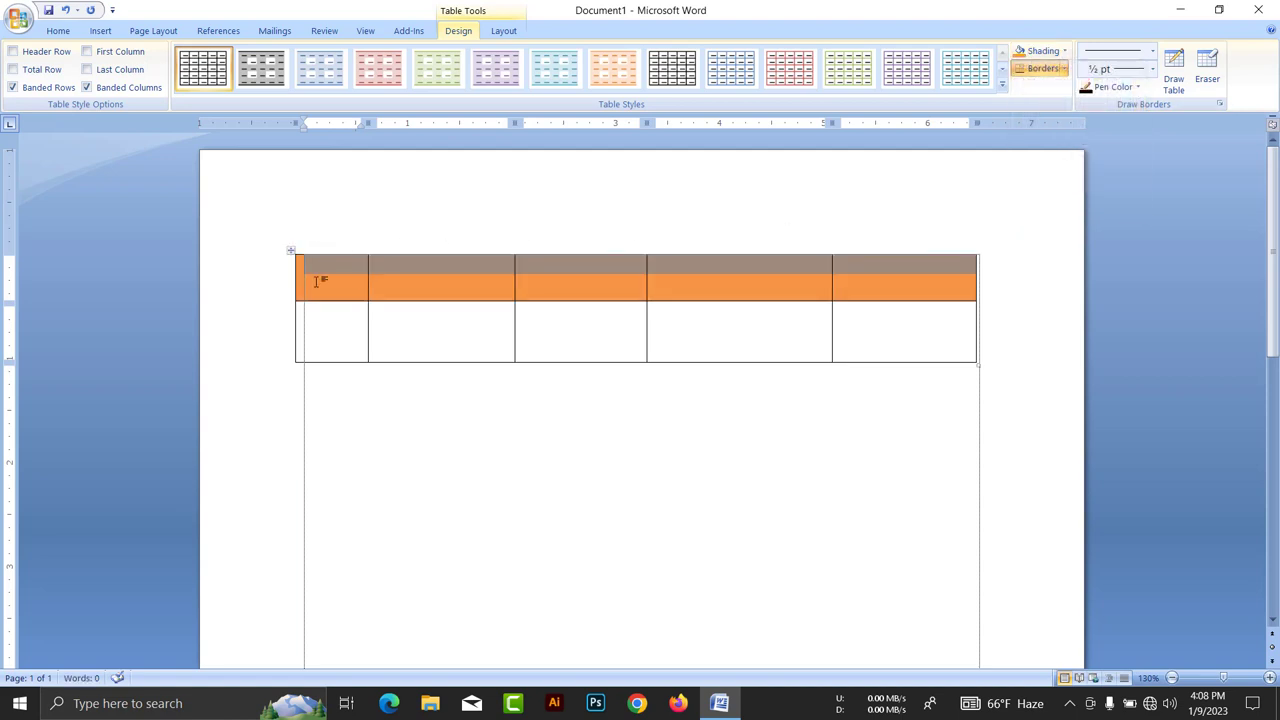
pyautogui.click(727, 278)
pyautogui.moveTo(357, 274); pyautogui.dragTo(350, 365)
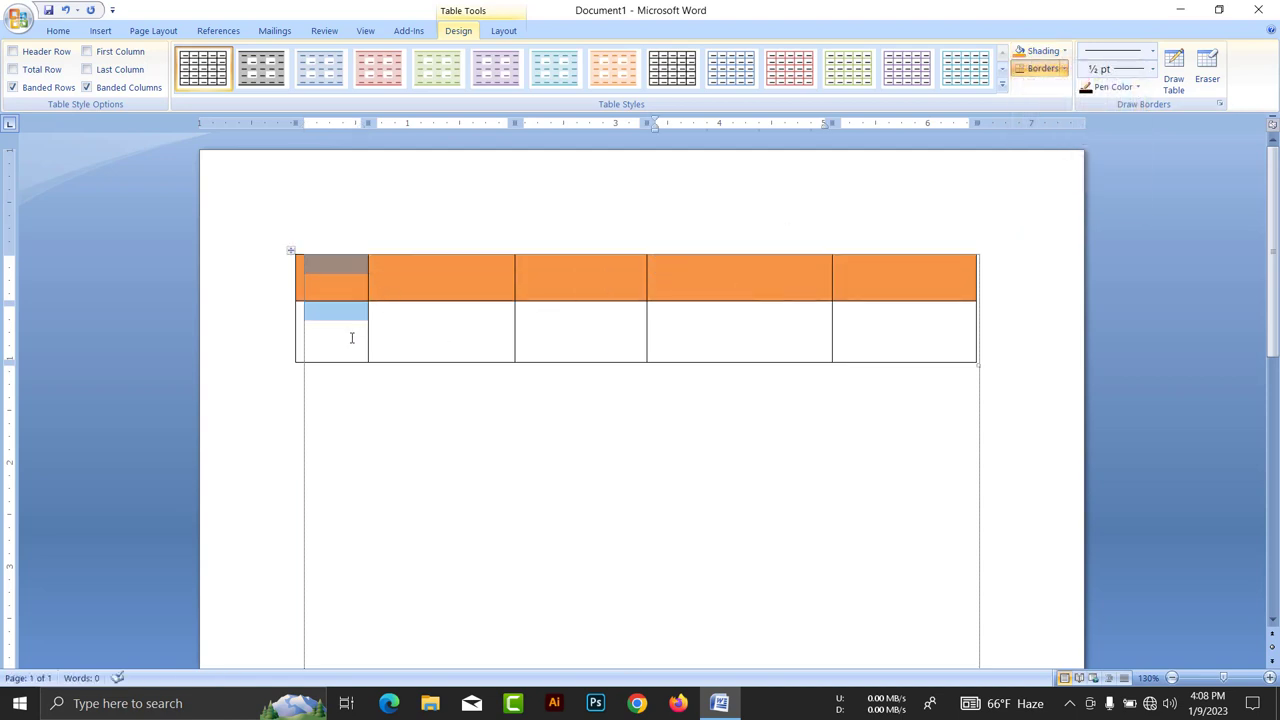
pyautogui.click(440, 423)
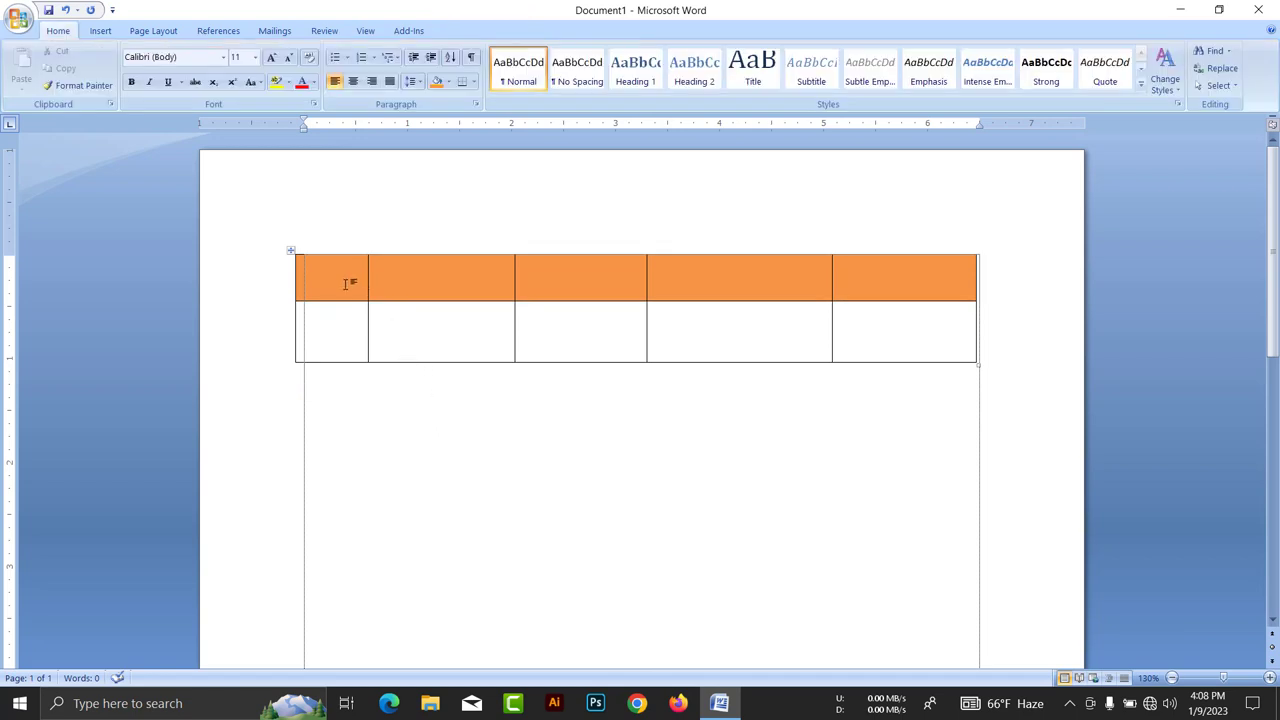
# Change the top row's shading to yellow.
pyautogui.moveTo(345, 284); pyautogui.dragTo(727, 288)
pyautogui.click(883, 292)
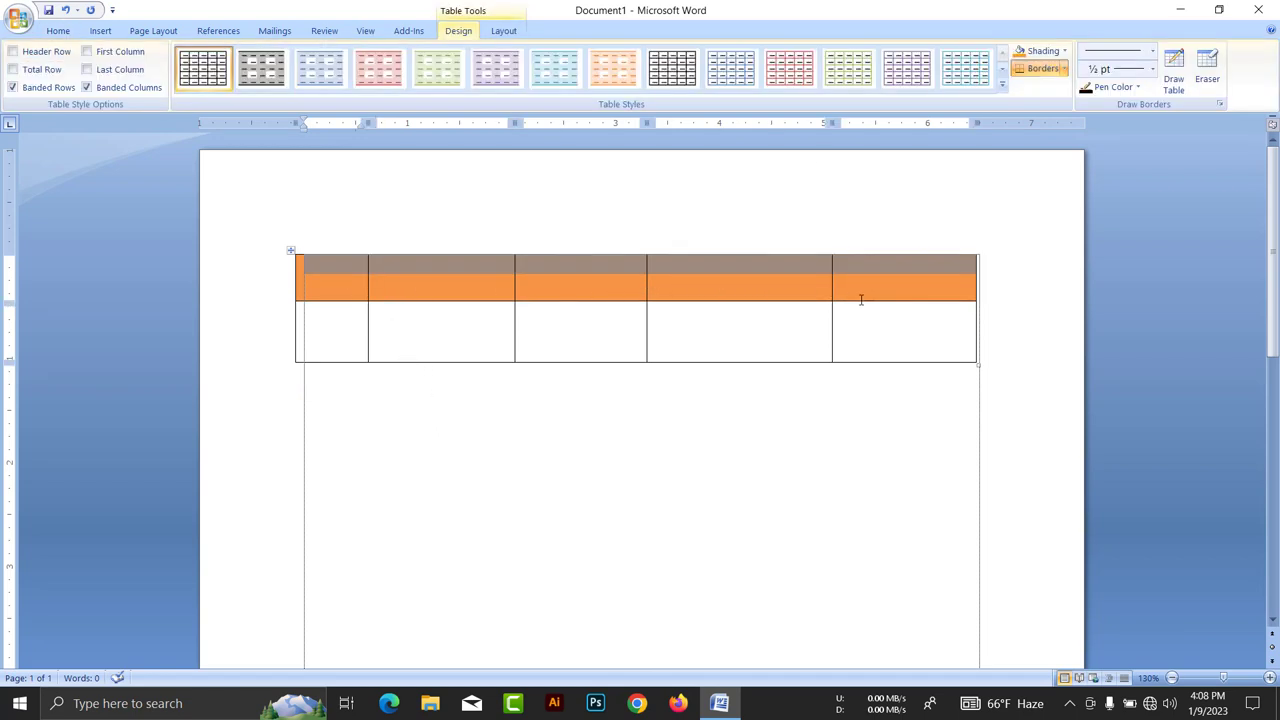
pyautogui.click(1067, 52)
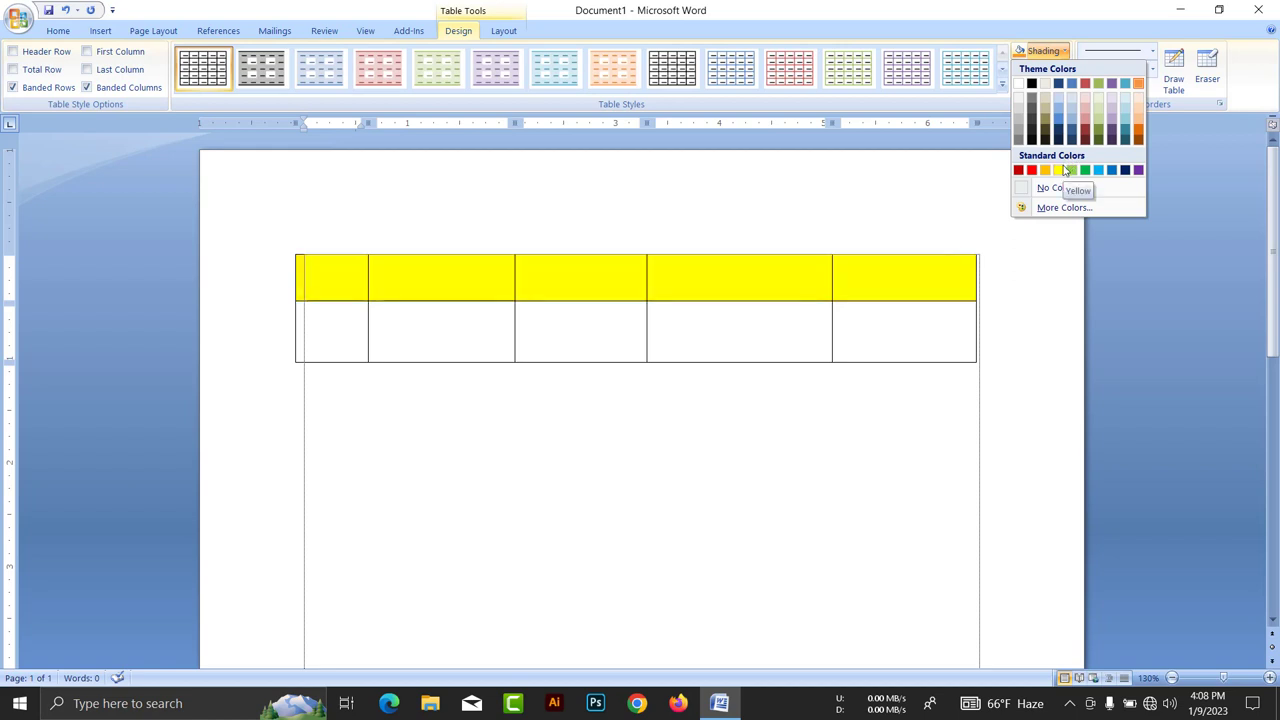
pyautogui.click(1085, 170)
pyautogui.click(349, 323)
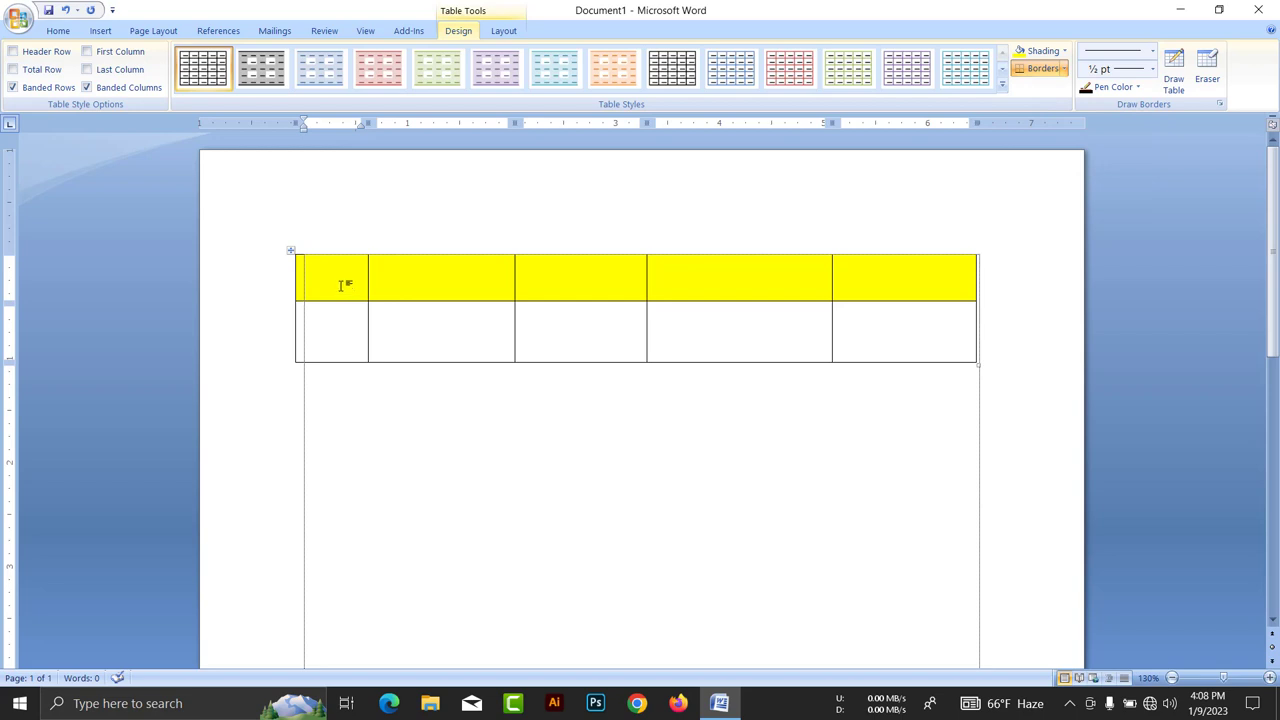
# Set the top row's shading to No Color.
pyautogui.moveTo(345, 285); pyautogui.dragTo(894, 277)
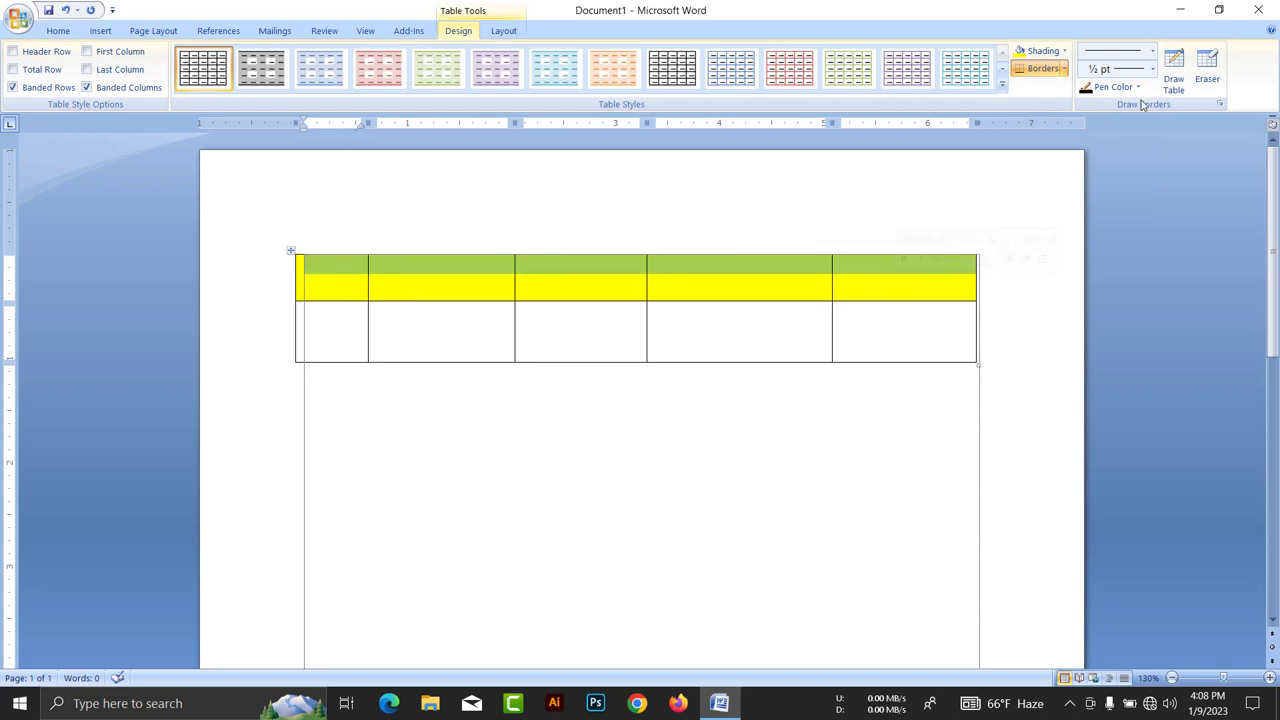
pyautogui.click(1064, 51)
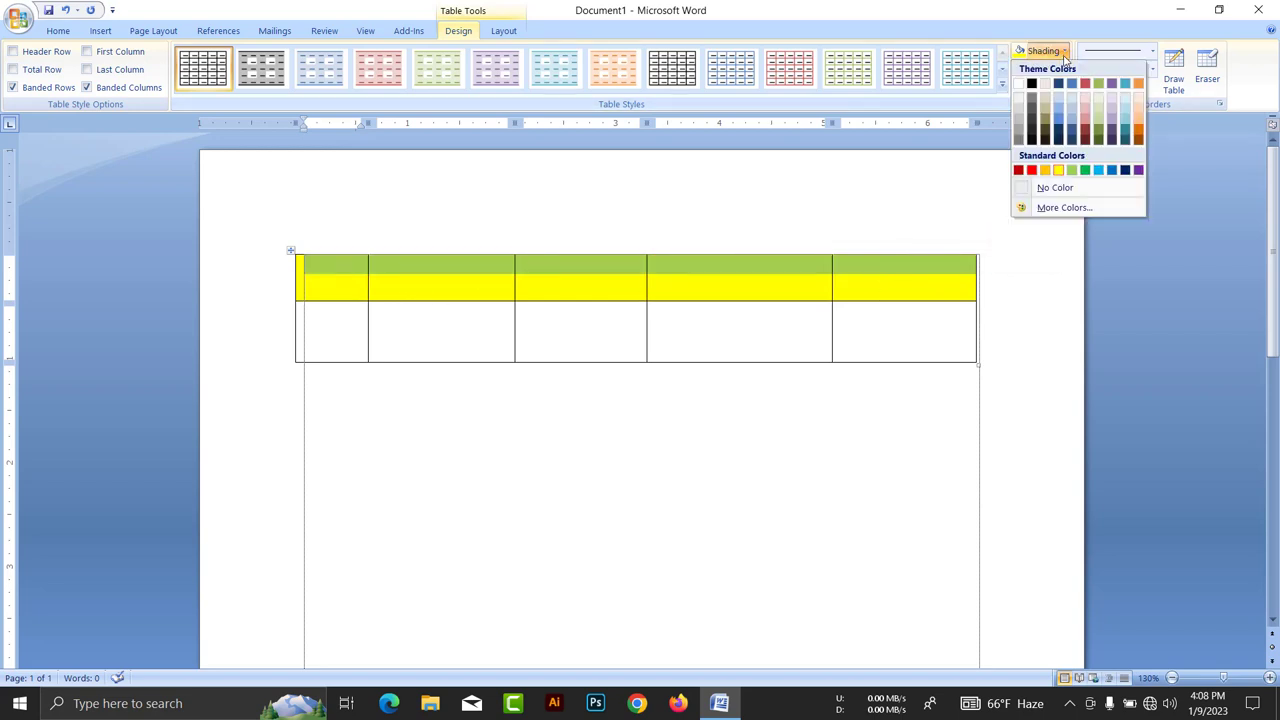
pyautogui.click(1038, 195)
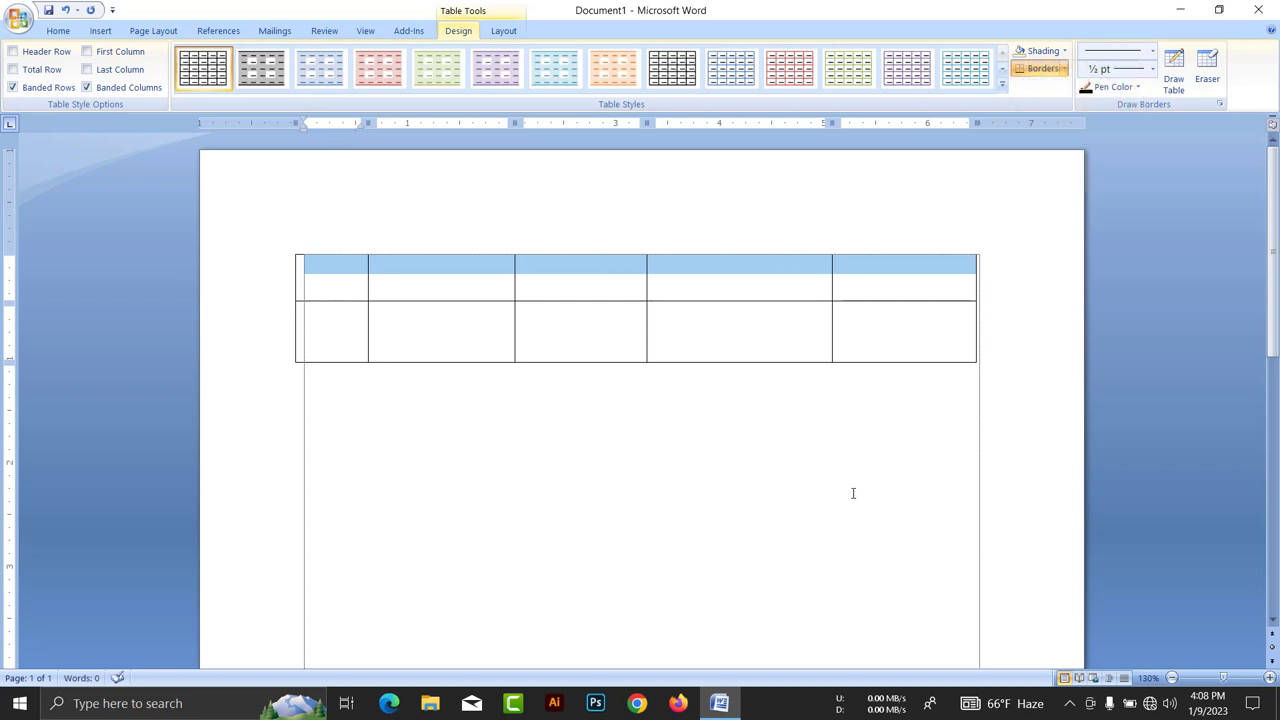
pyautogui.click(651, 430)
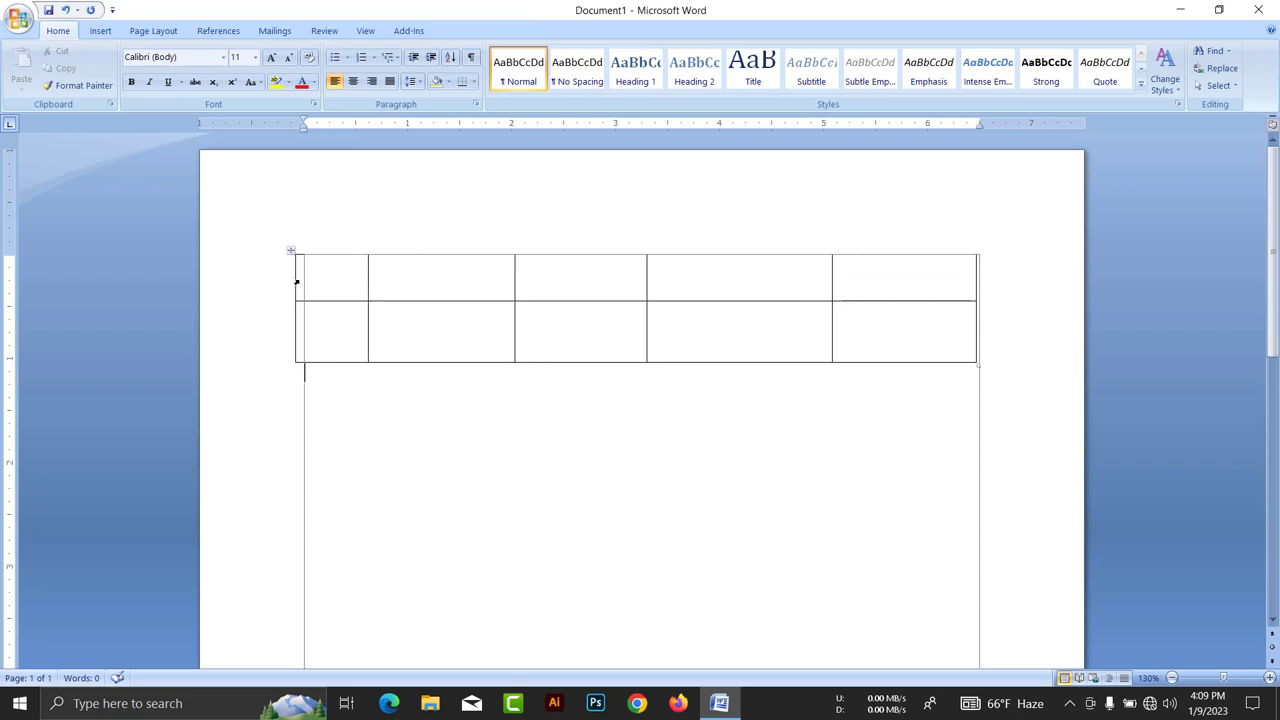
# Drag the table's left border slightly inward and type =lorem() in row 1, column 2.
pyautogui.moveTo(294, 283); pyautogui.dragTo(311, 285)
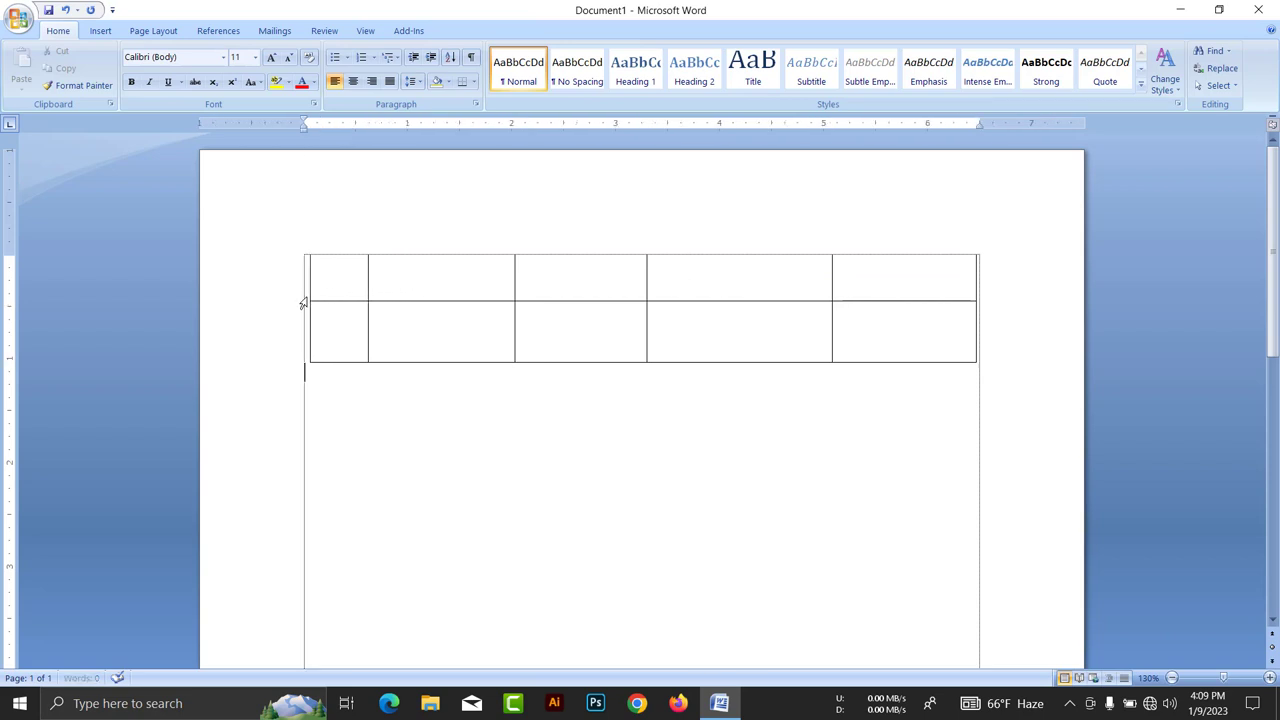
pyautogui.click(822, 325)
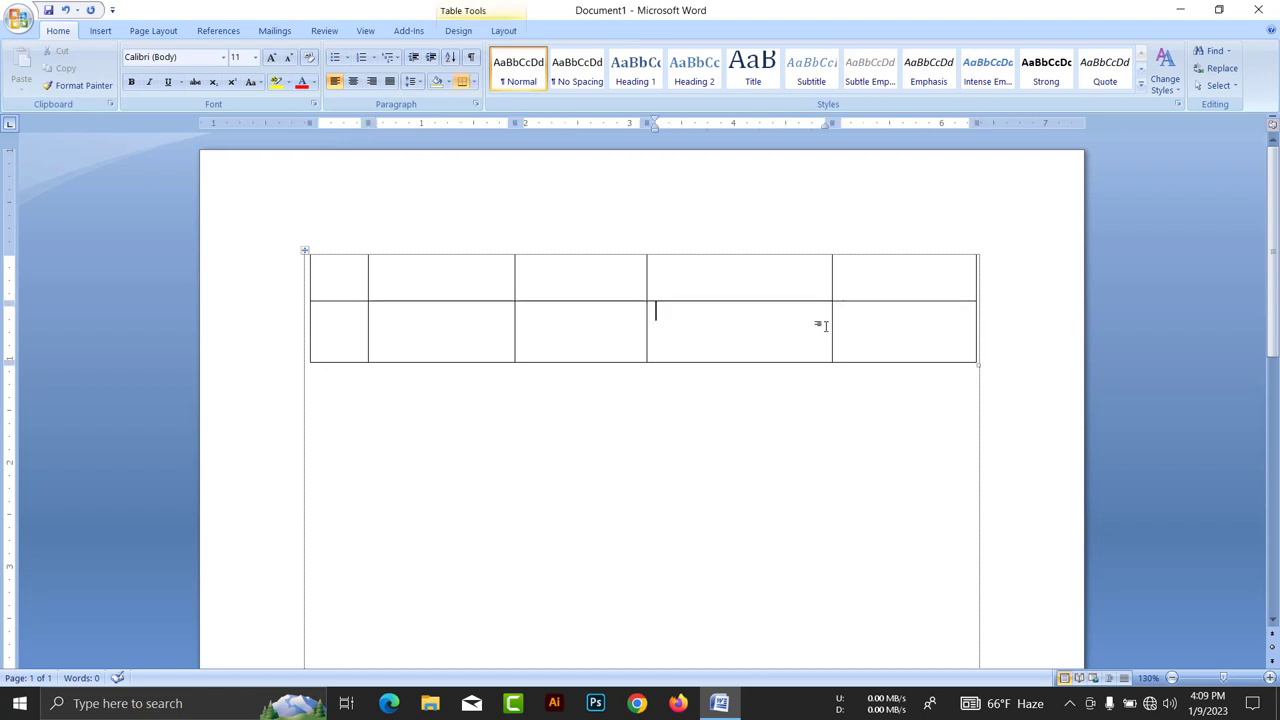
pyautogui.click(414, 280)
pyautogui.write('=lore')
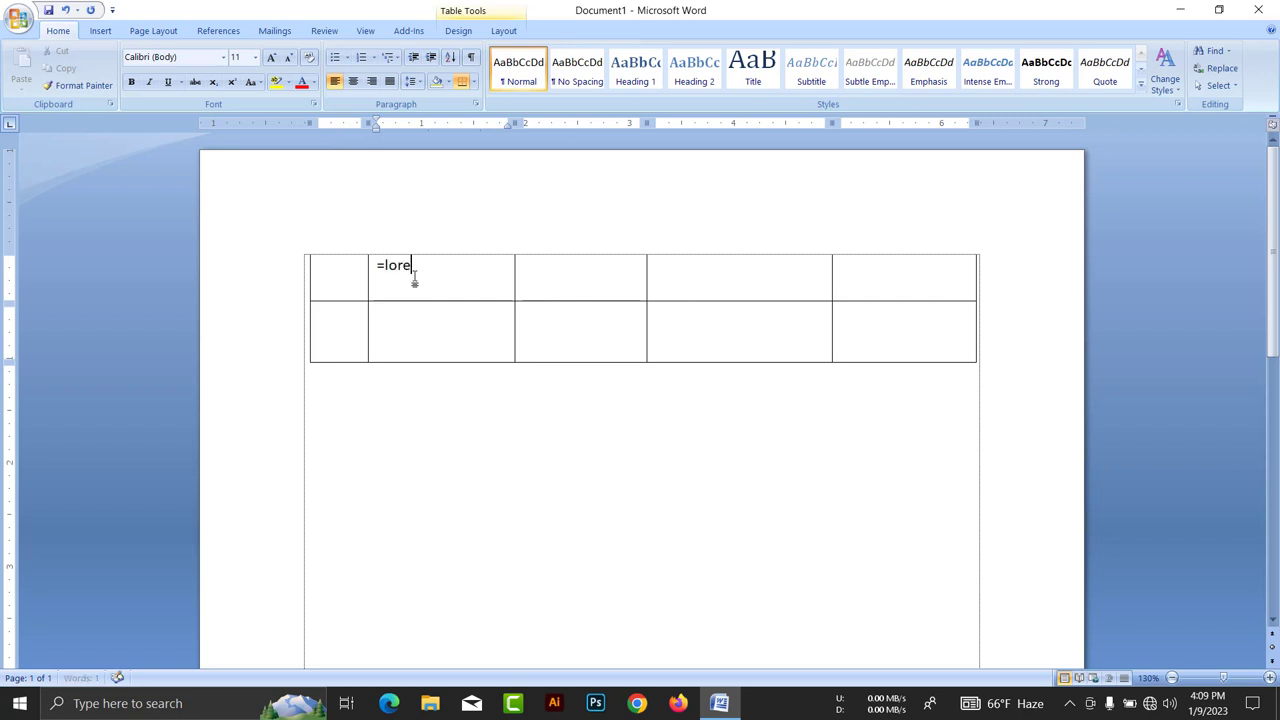
pyautogui.write('m(')
# Turn on 'Replace text as you type' in Word Options > Proofing > AutoCorrect Options.
pyautogui.press('Return')
pyautogui.press('BackSpace')
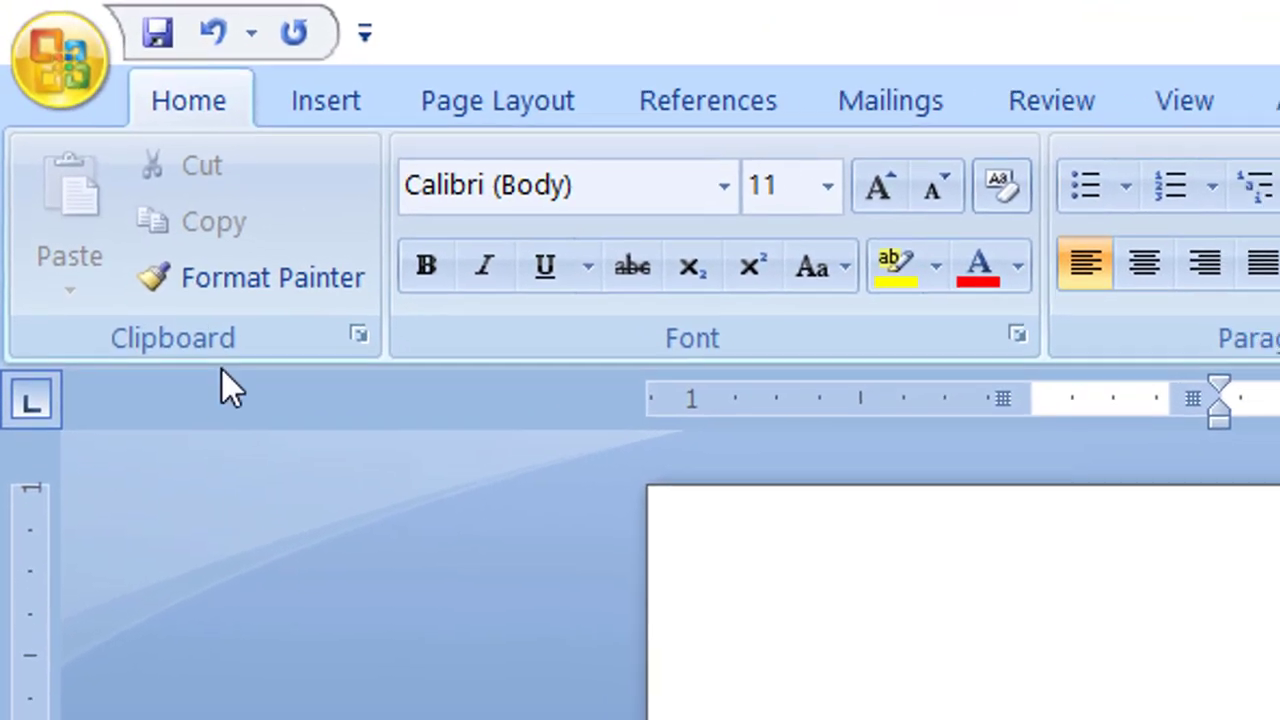
pyautogui.hotkey('alt', 'f')
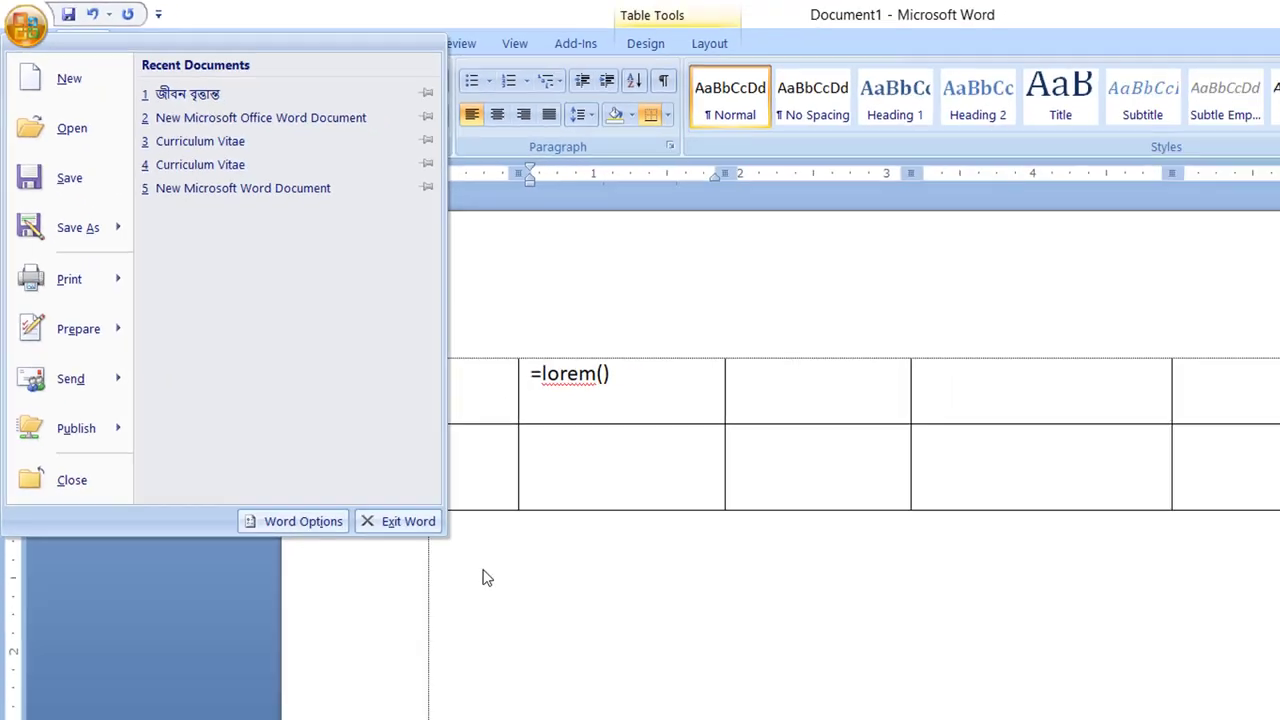
pyautogui.click(236, 415)
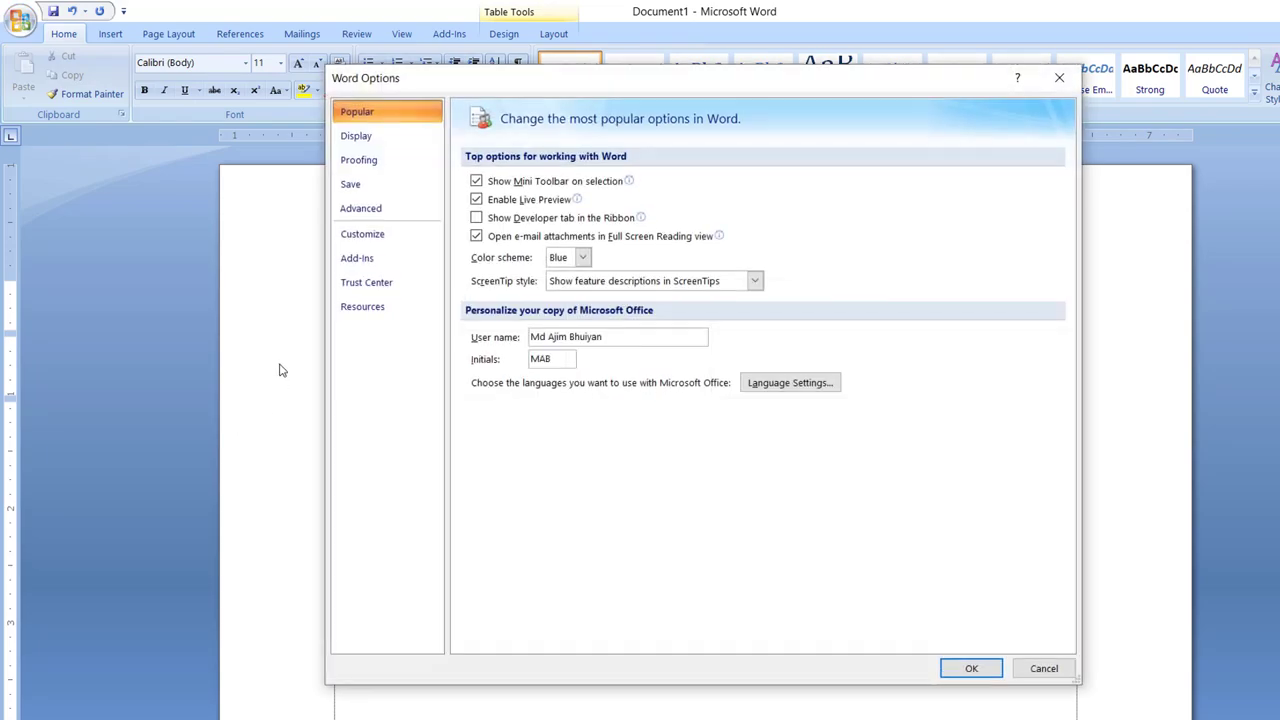
pyautogui.click(370, 161)
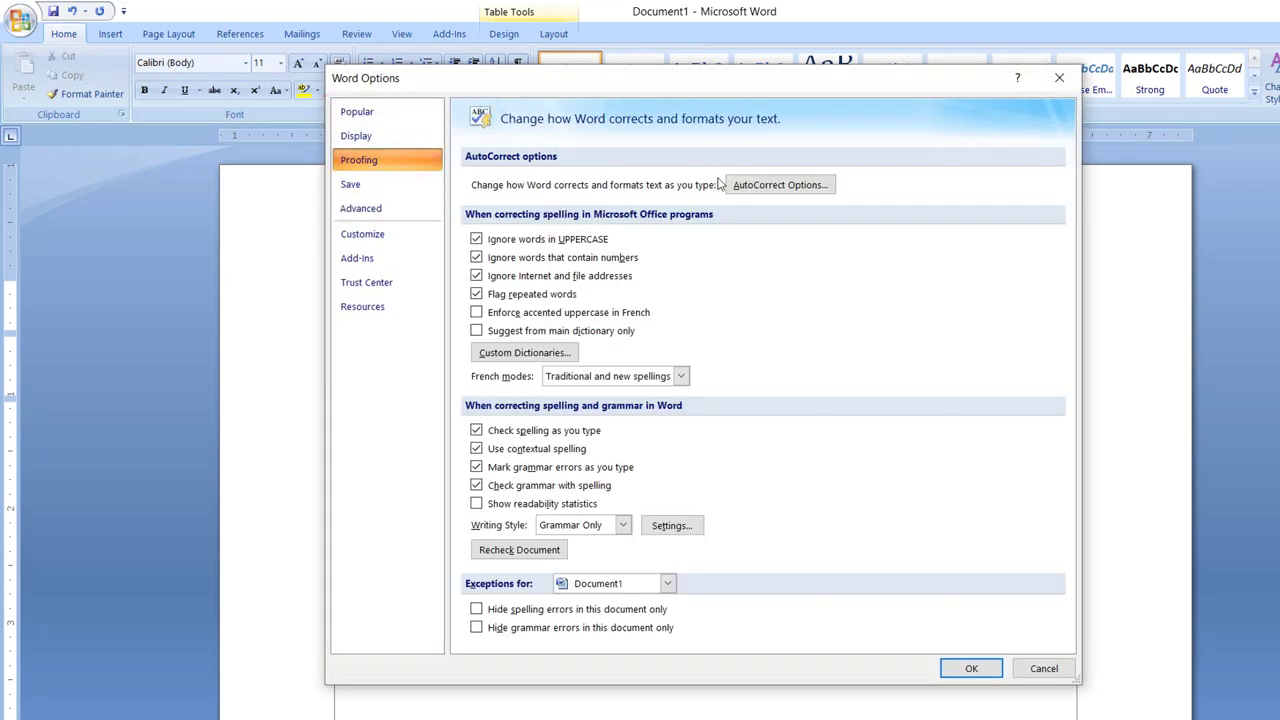
pyautogui.click(768, 185)
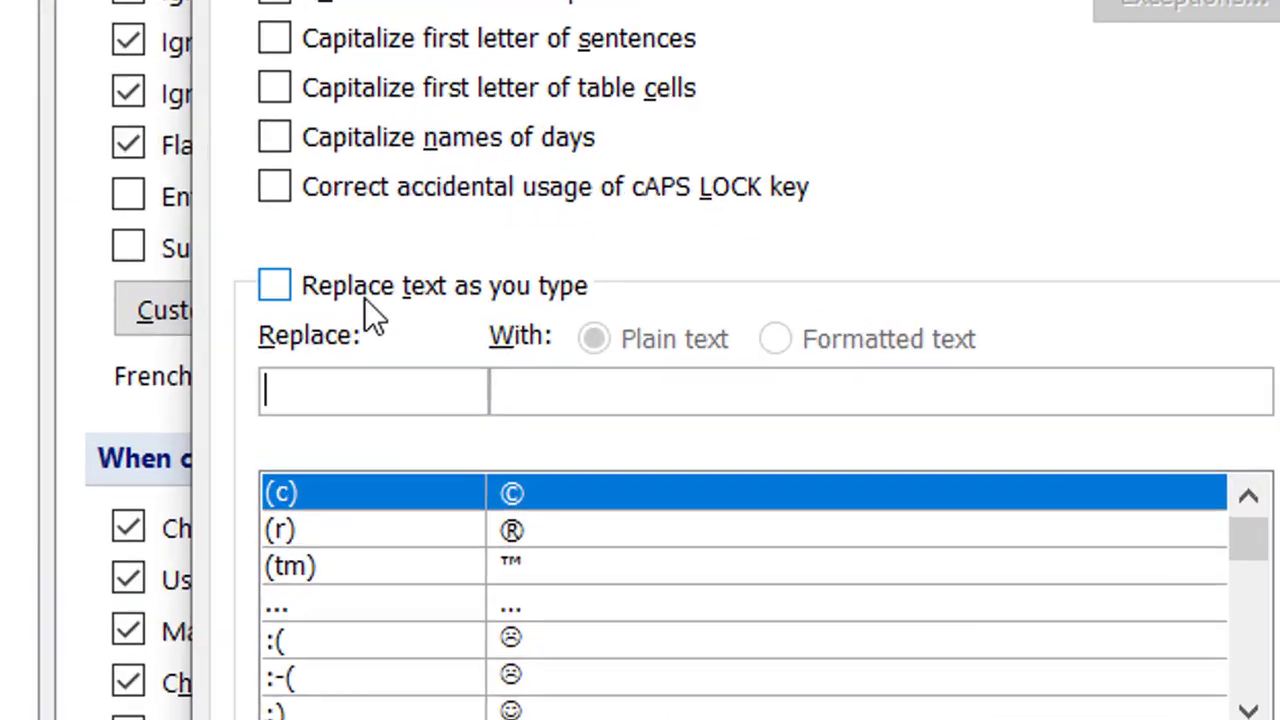
pyautogui.click(510, 300)
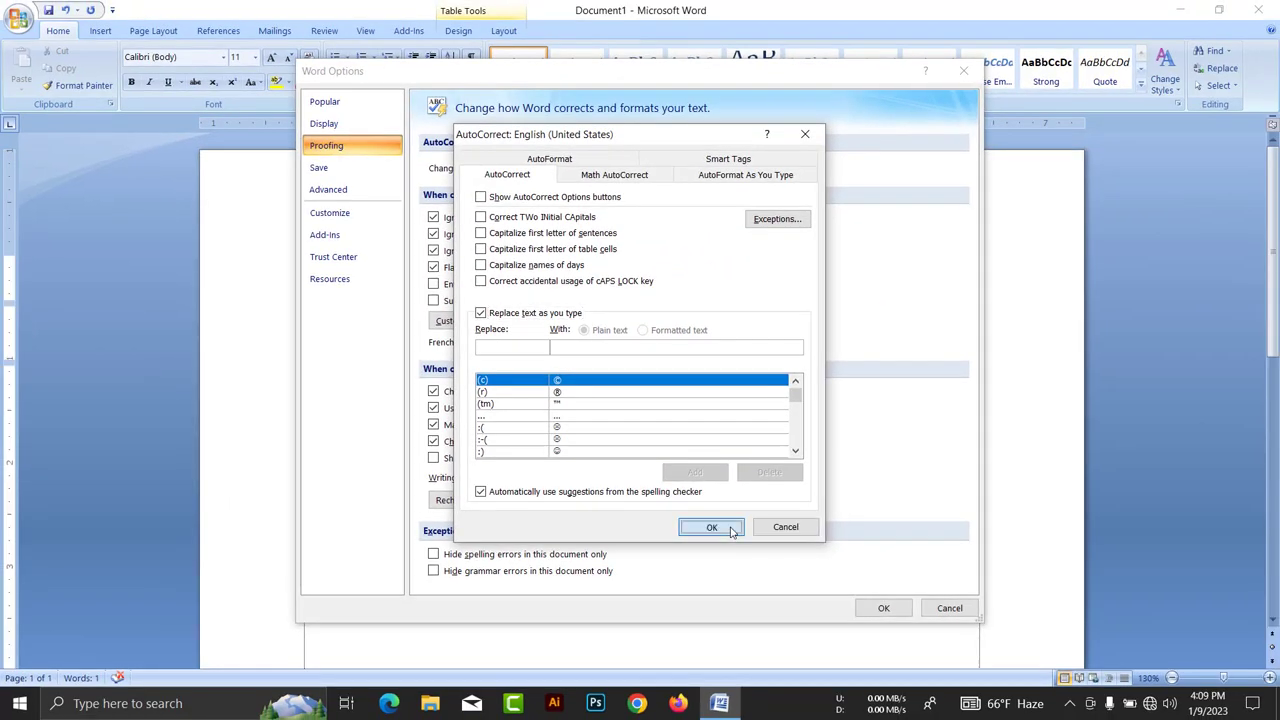
pyautogui.click(731, 531)
pyautogui.click(884, 607)
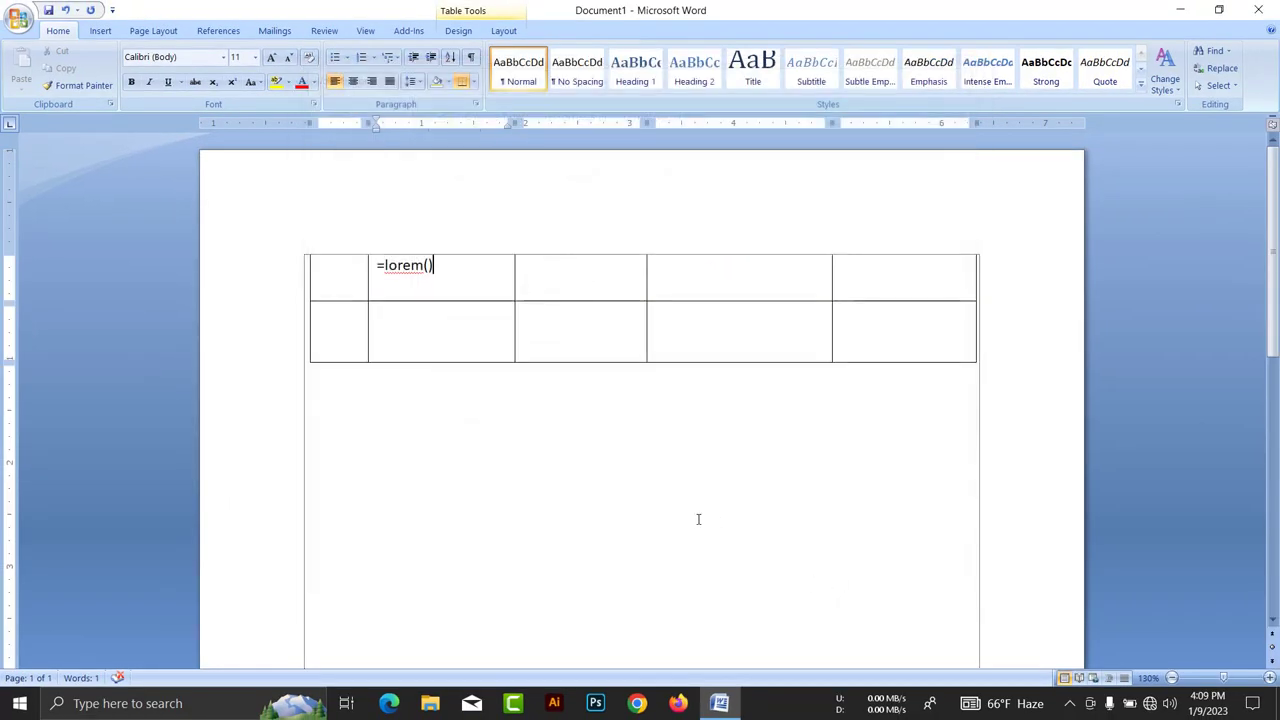
# Expand =lorem() into lorem ipsum paragraphs in the top row's second cell.
pyautogui.press('Return')
pyautogui.scroll(2, 737, 489)
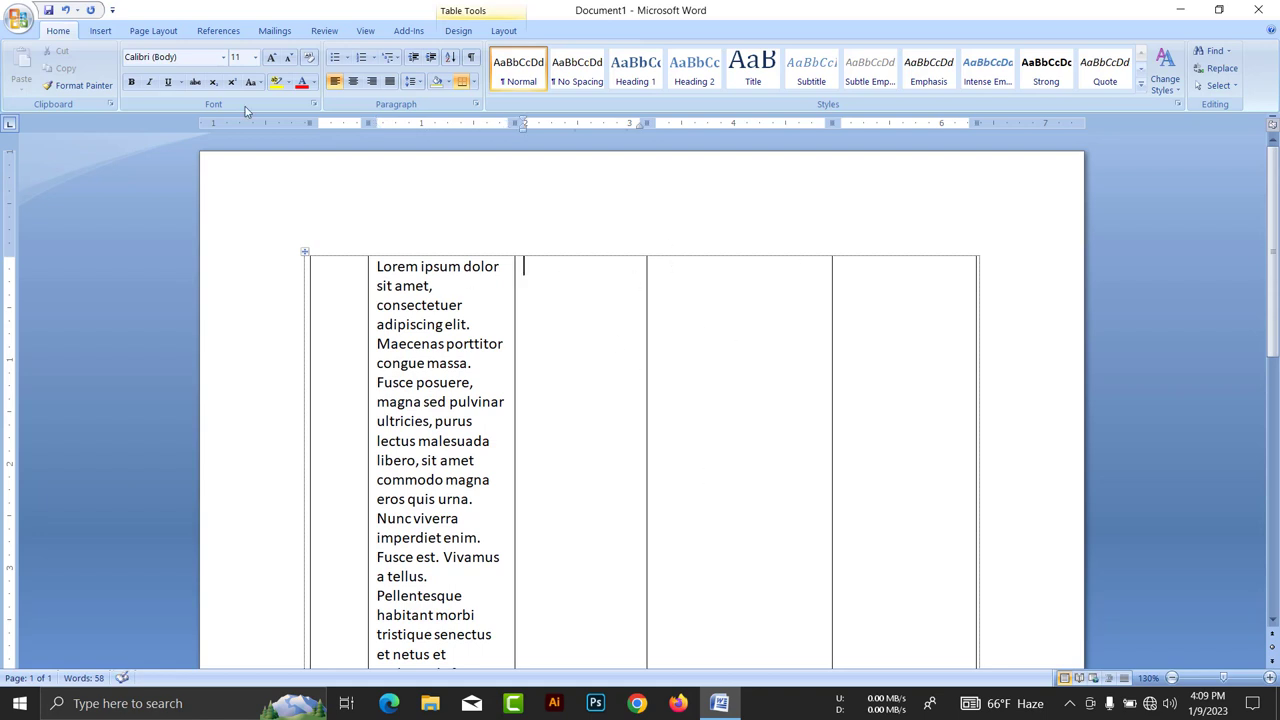
pyautogui.click(100, 31)
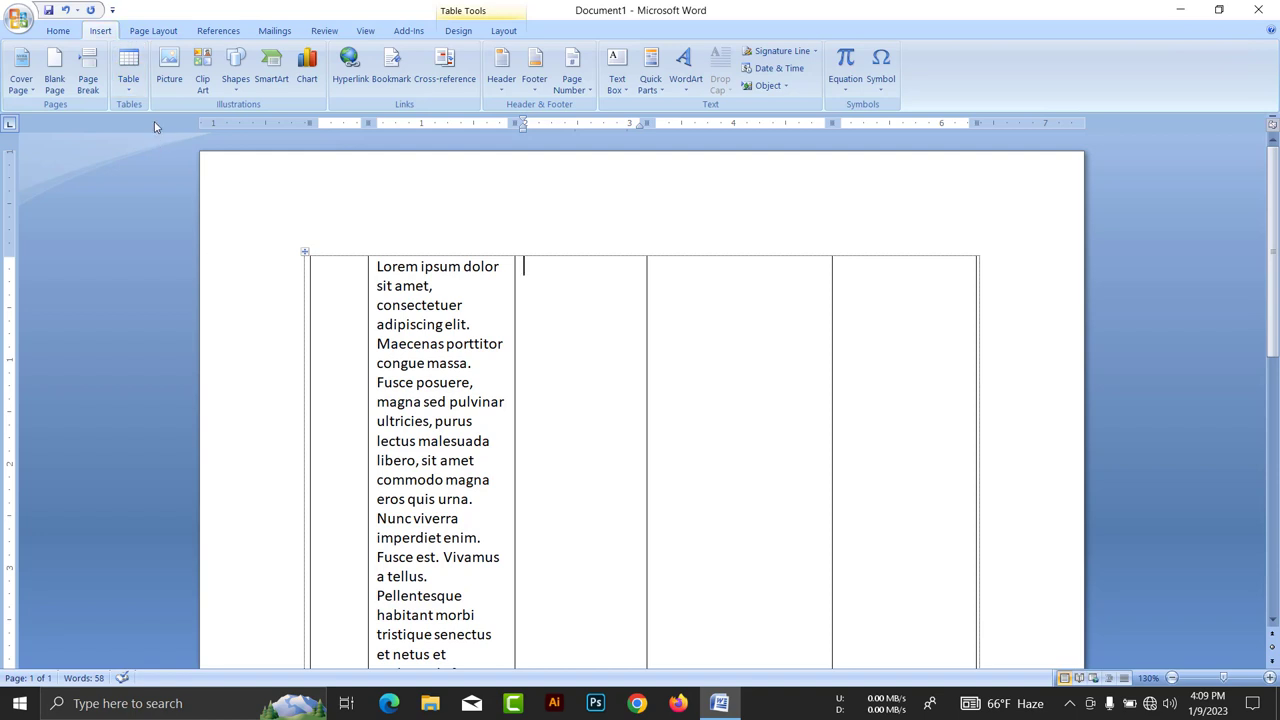
# Insert the Desktop picture IMG-20230101-WA0001(1) into the top row's third cell.
pyautogui.click(168, 80)
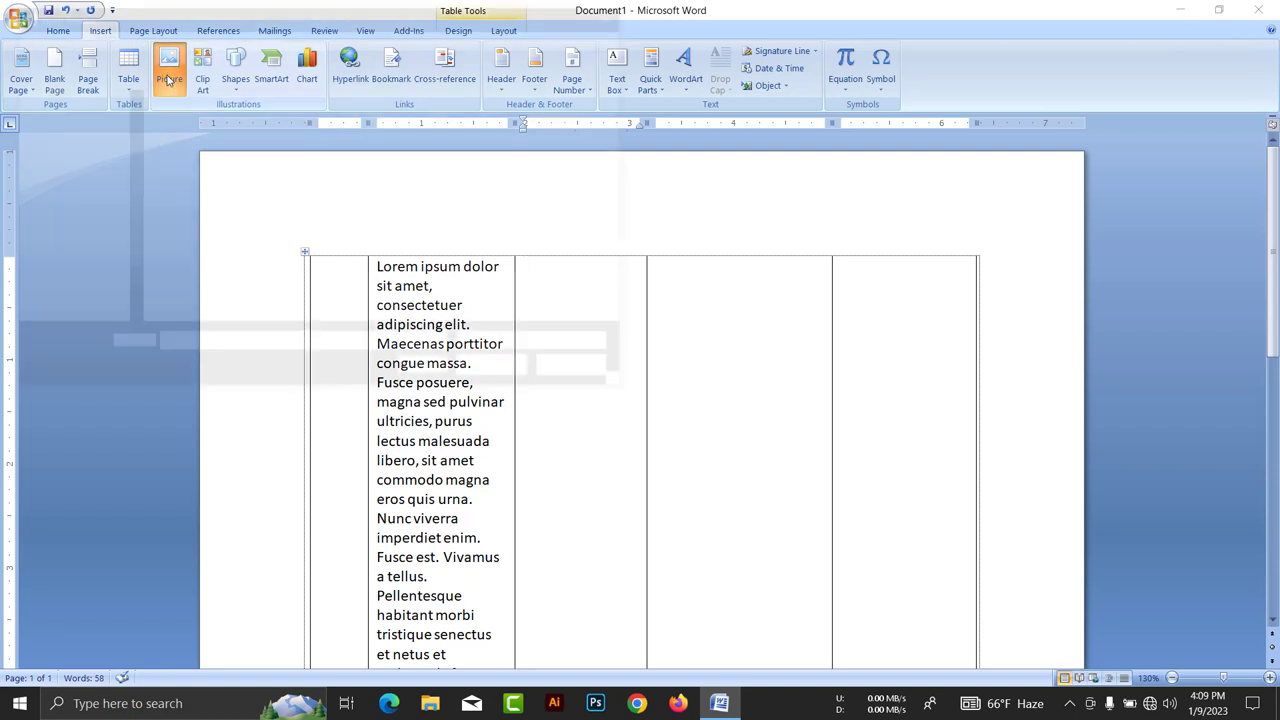
pyautogui.click(70, 142)
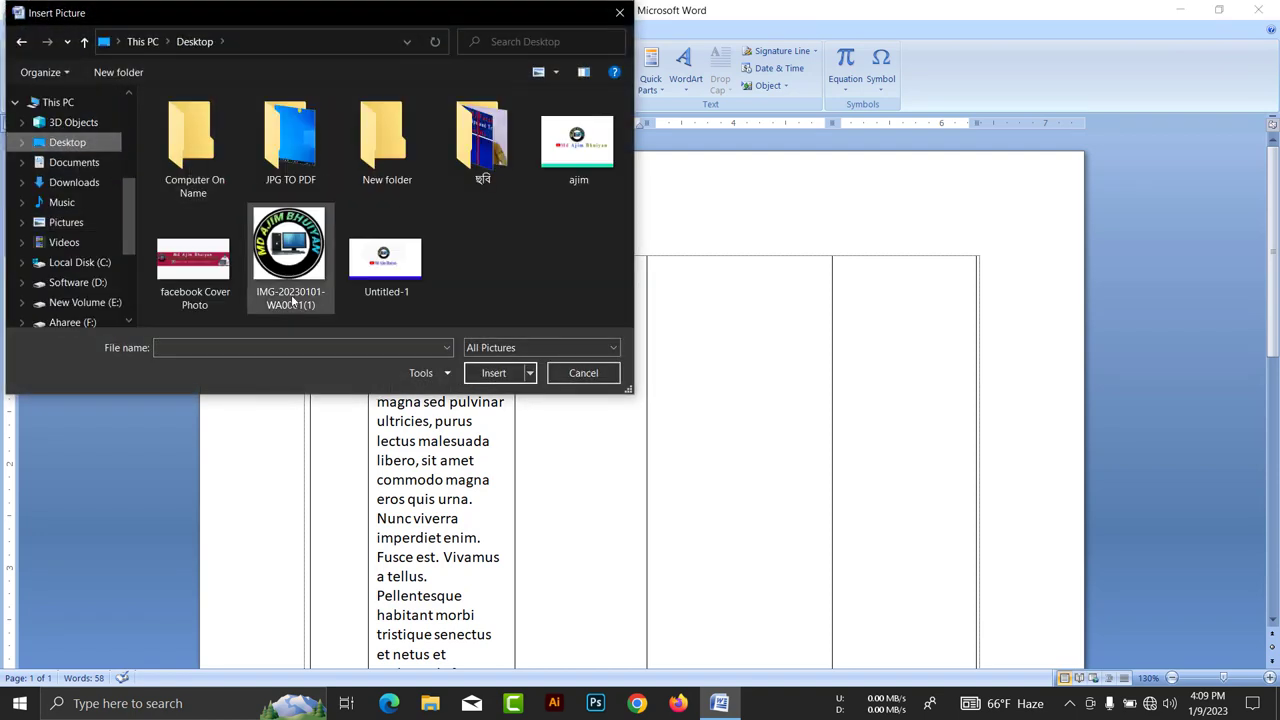
pyautogui.click(290, 270)
pyautogui.click(488, 375)
pyautogui.click(488, 377)
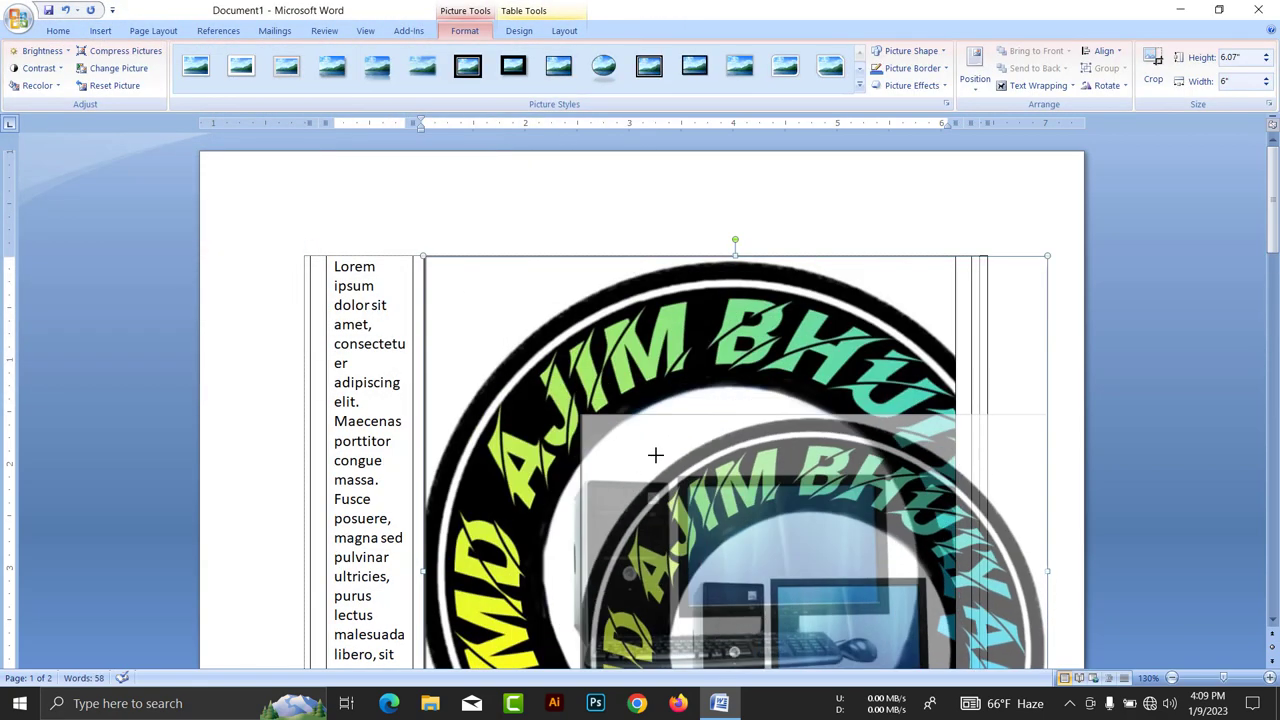
# Shrink the logo picture to about 2.01 by 1.99 inches.
pyautogui.moveTo(425, 258); pyautogui.dragTo(686, 480)
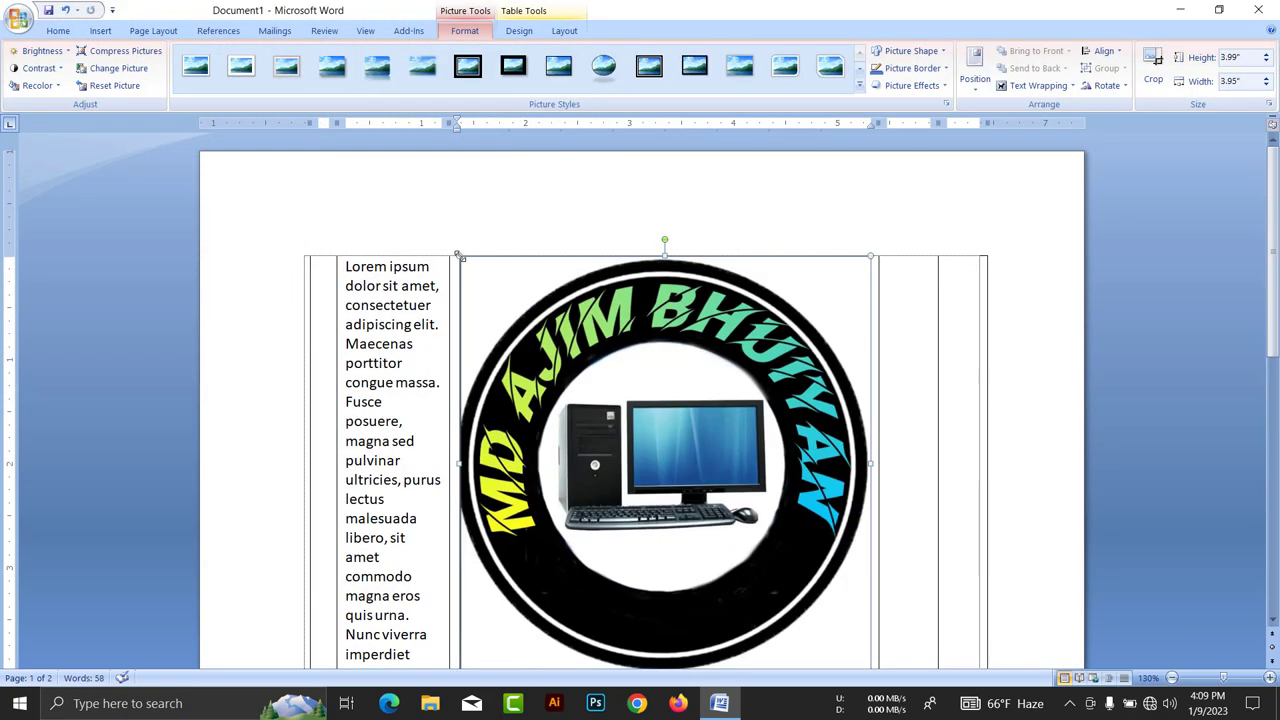
pyautogui.moveTo(460, 257); pyautogui.dragTo(688, 457)
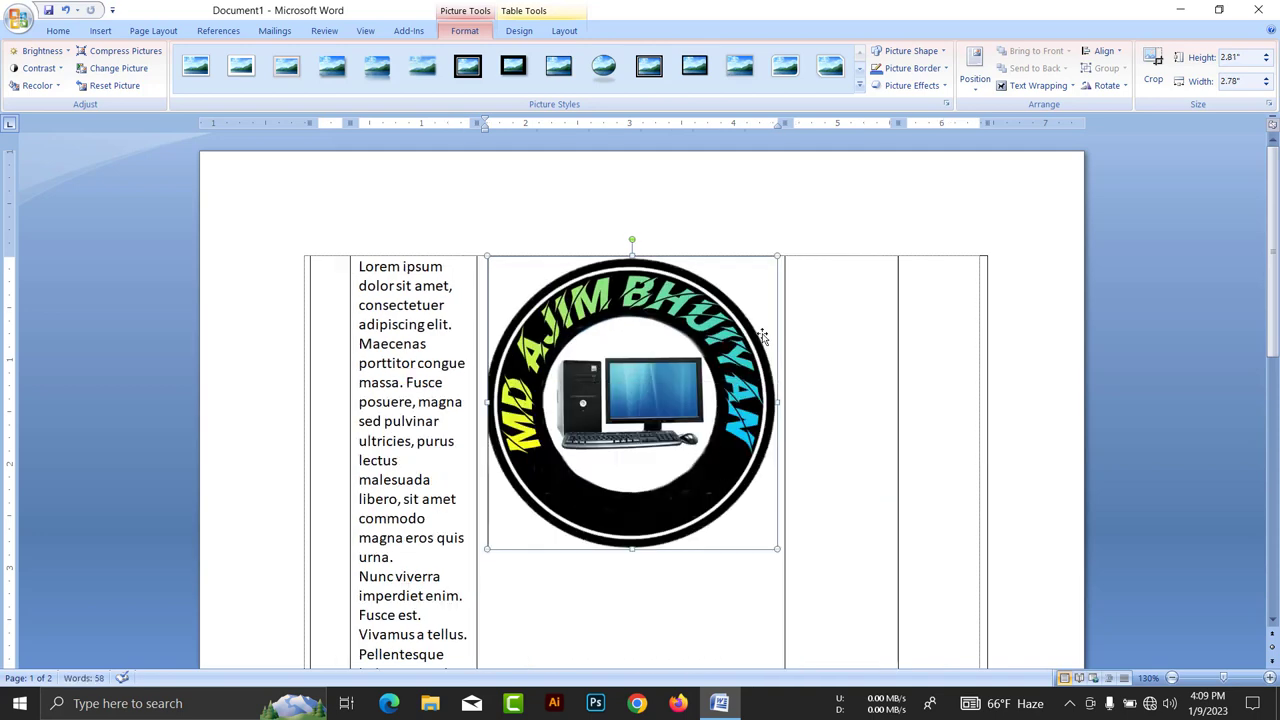
pyautogui.moveTo(778, 256); pyautogui.dragTo(695, 345)
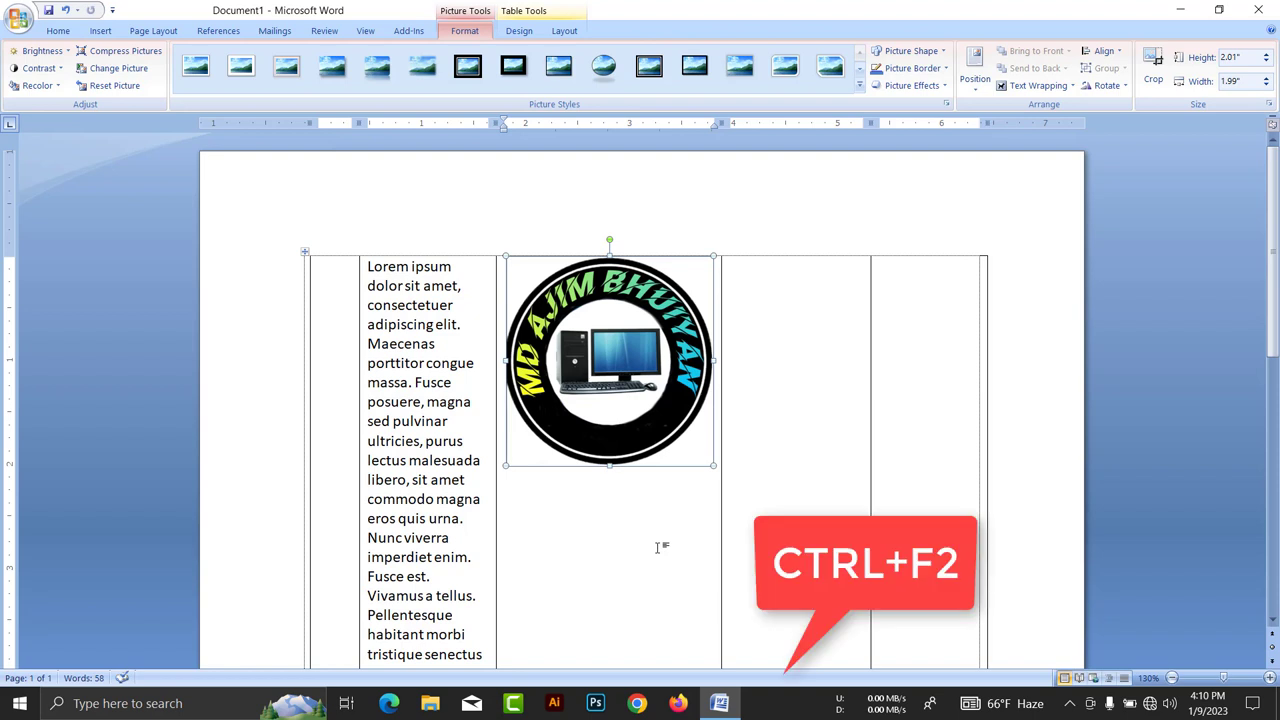
# Check the table and logo in Print Preview, then return to editing in the first cell.
pyautogui.hotkey('ctrl', 'F2')
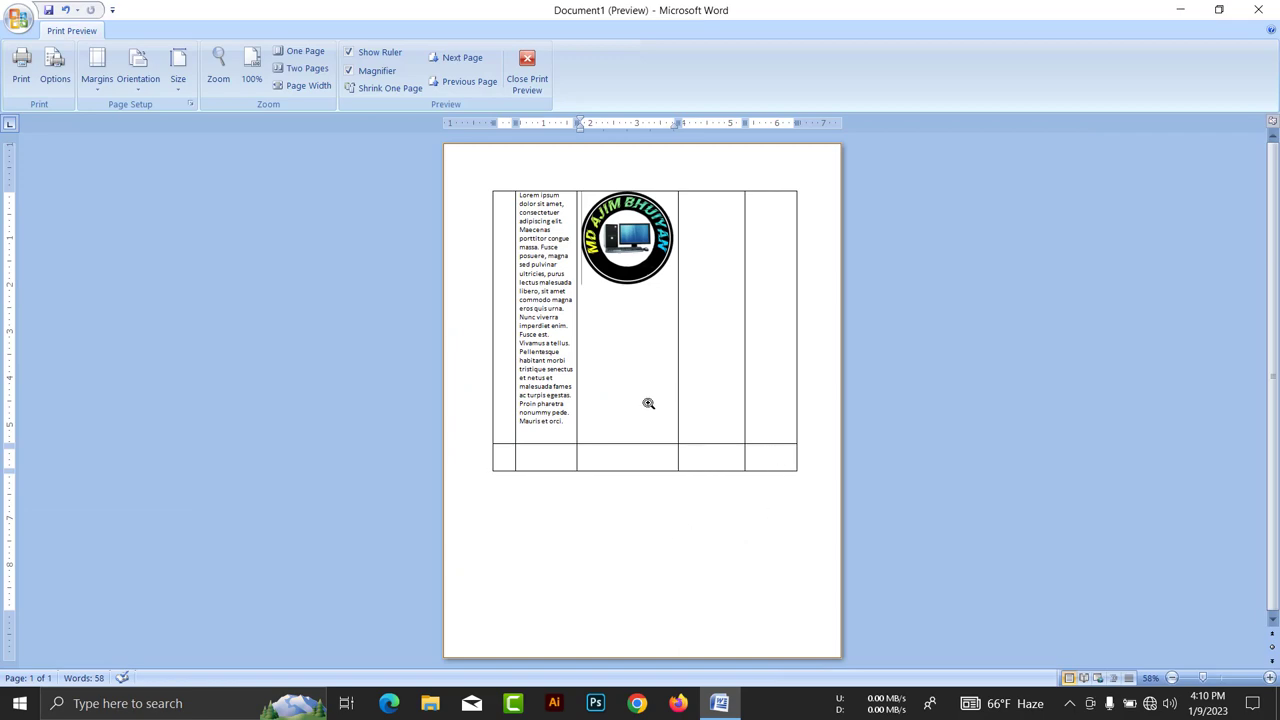
pyautogui.click(648, 403)
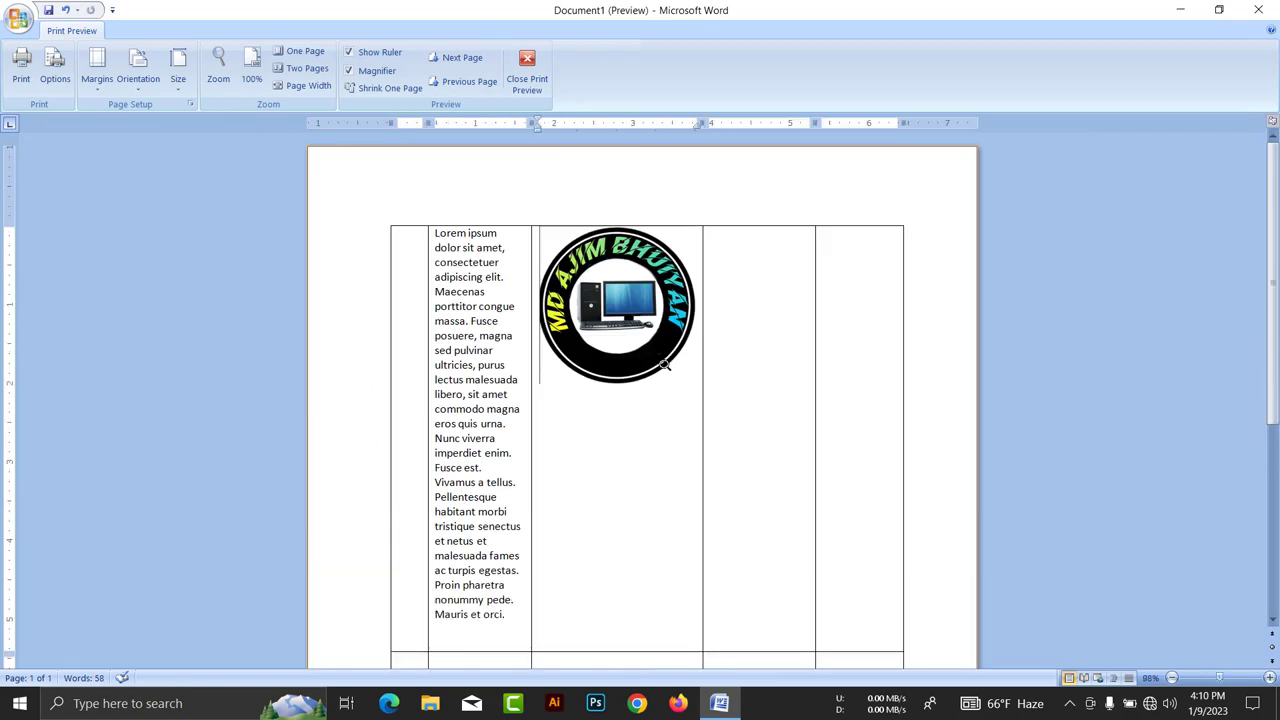
pyautogui.click(527, 72)
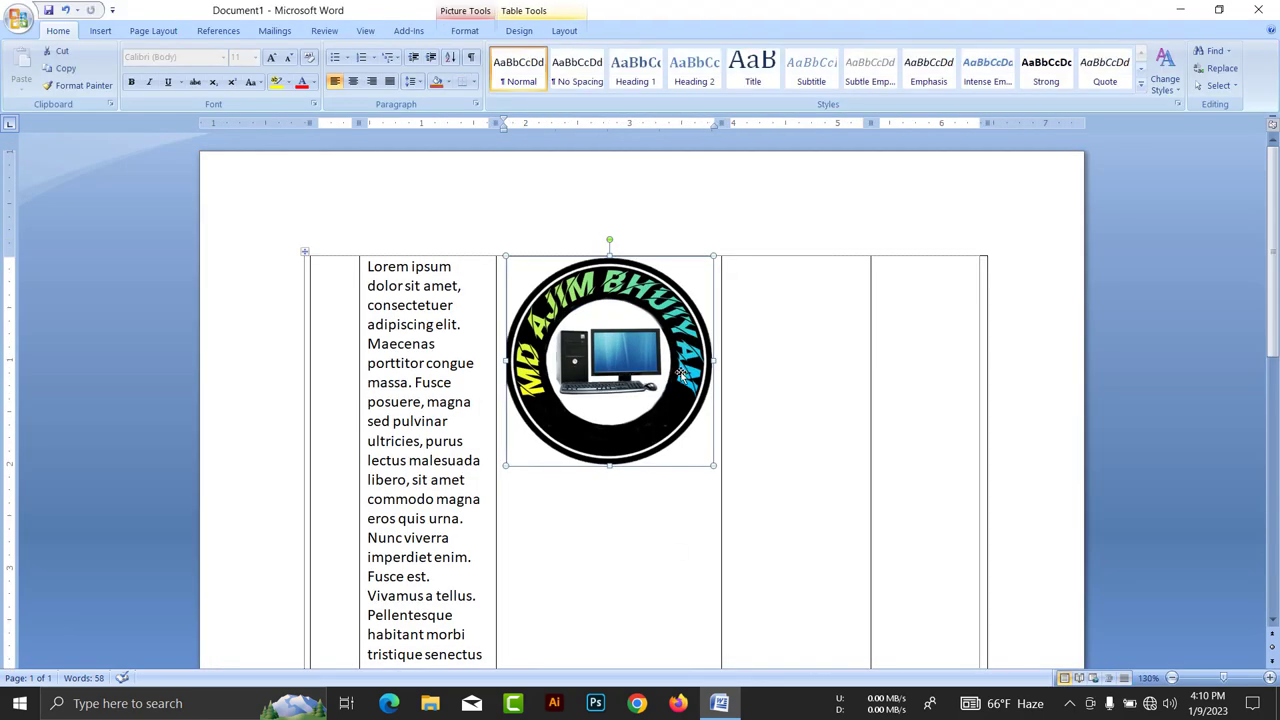
pyautogui.click(336, 282)
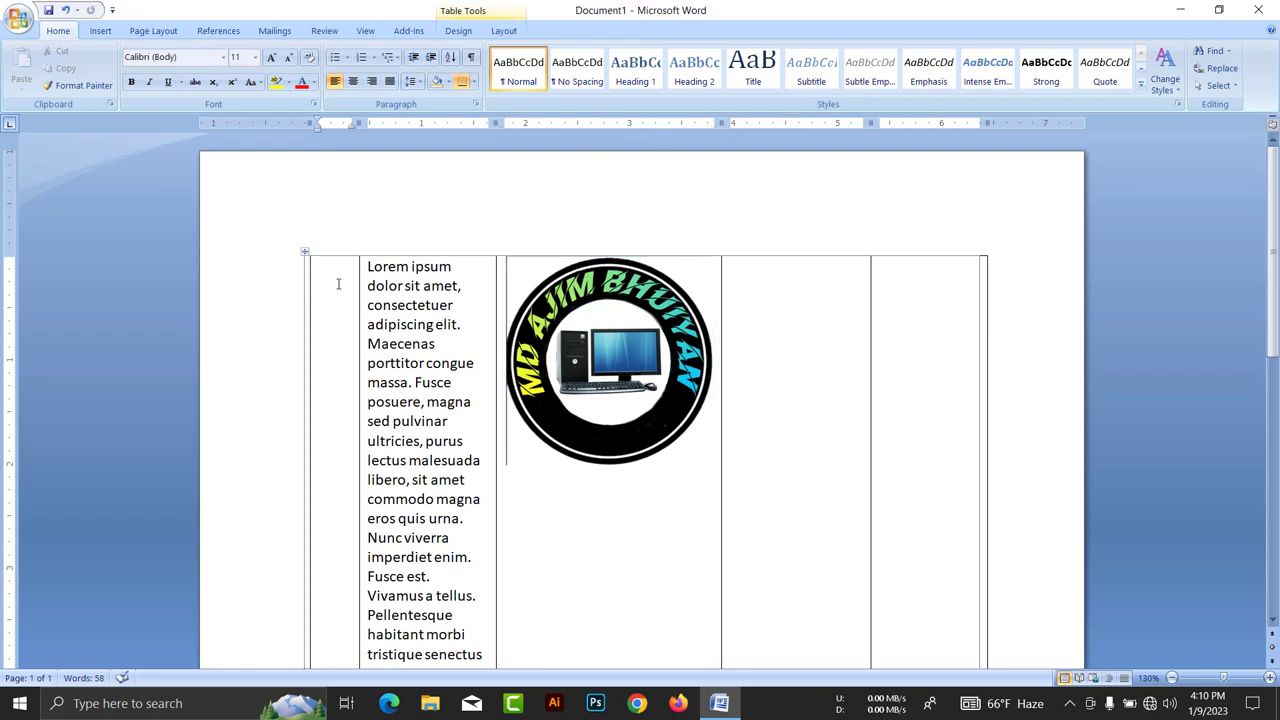
# Apply No Border to the table and check the result in print preview.
pyautogui.click(458, 30)
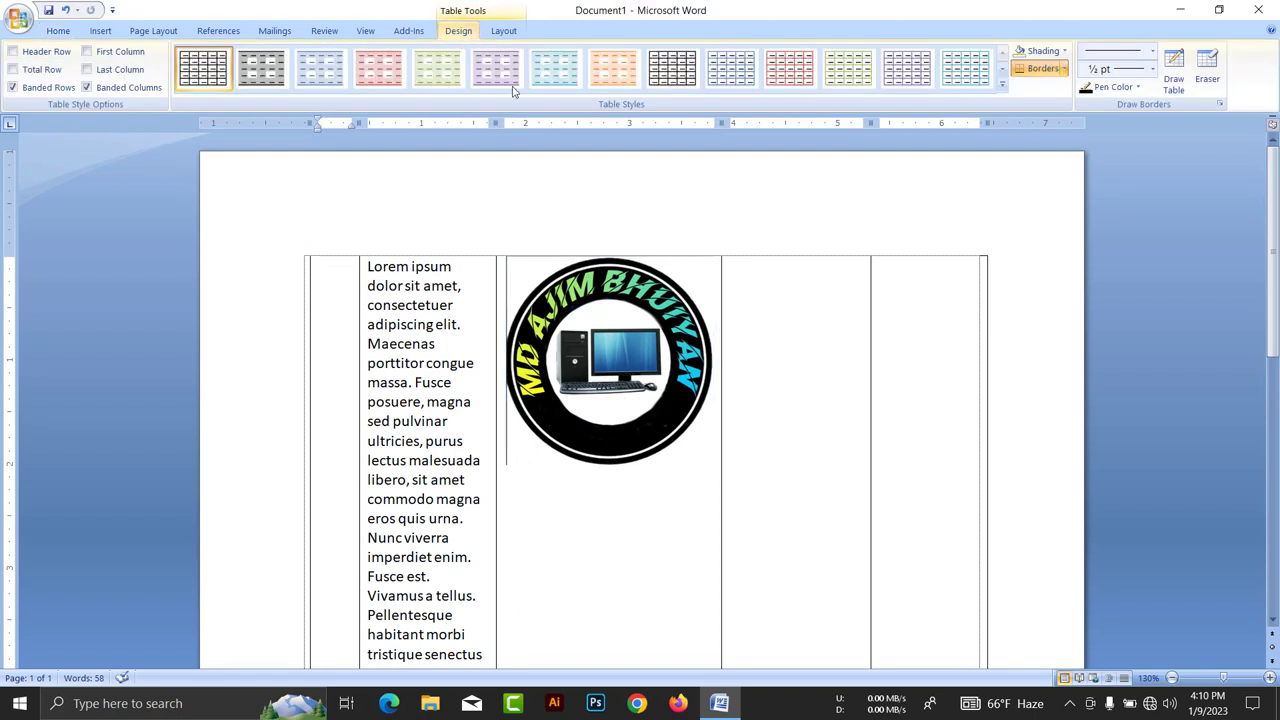
pyautogui.click(1064, 68)
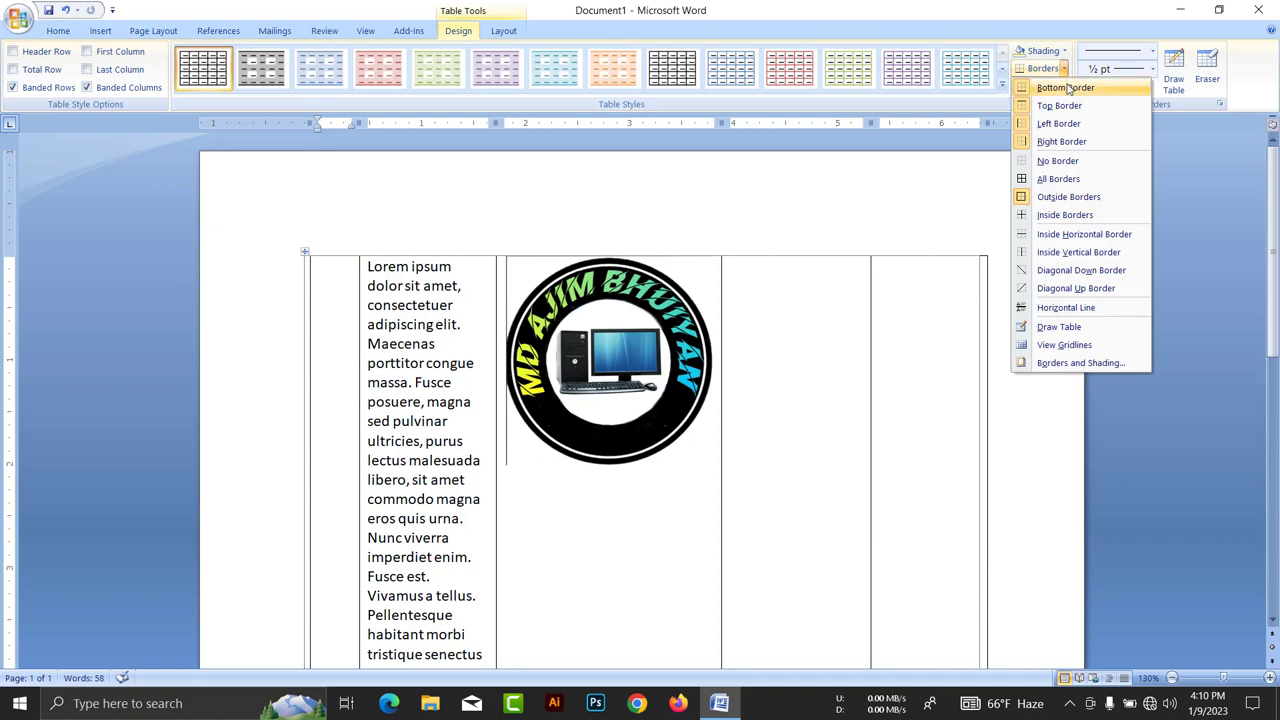
pyautogui.click(1058, 163)
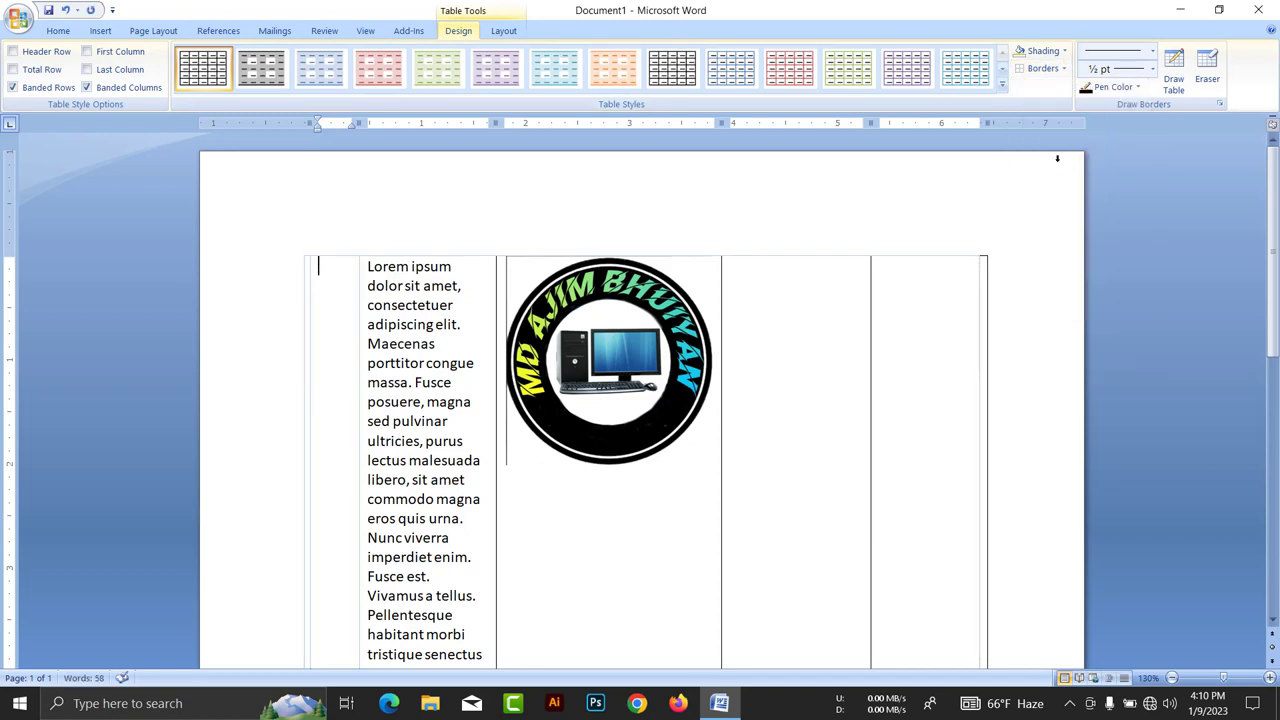
pyautogui.hotkey('ctrl', 'F2')
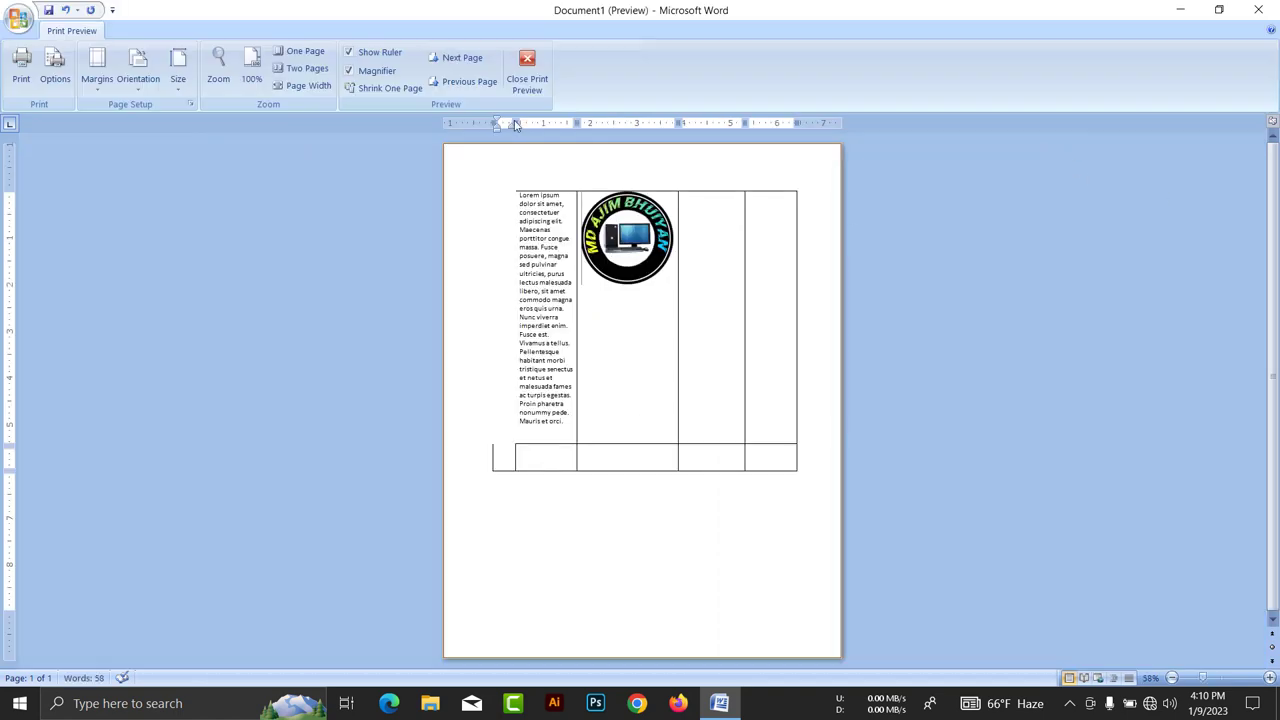
pyautogui.click(527, 75)
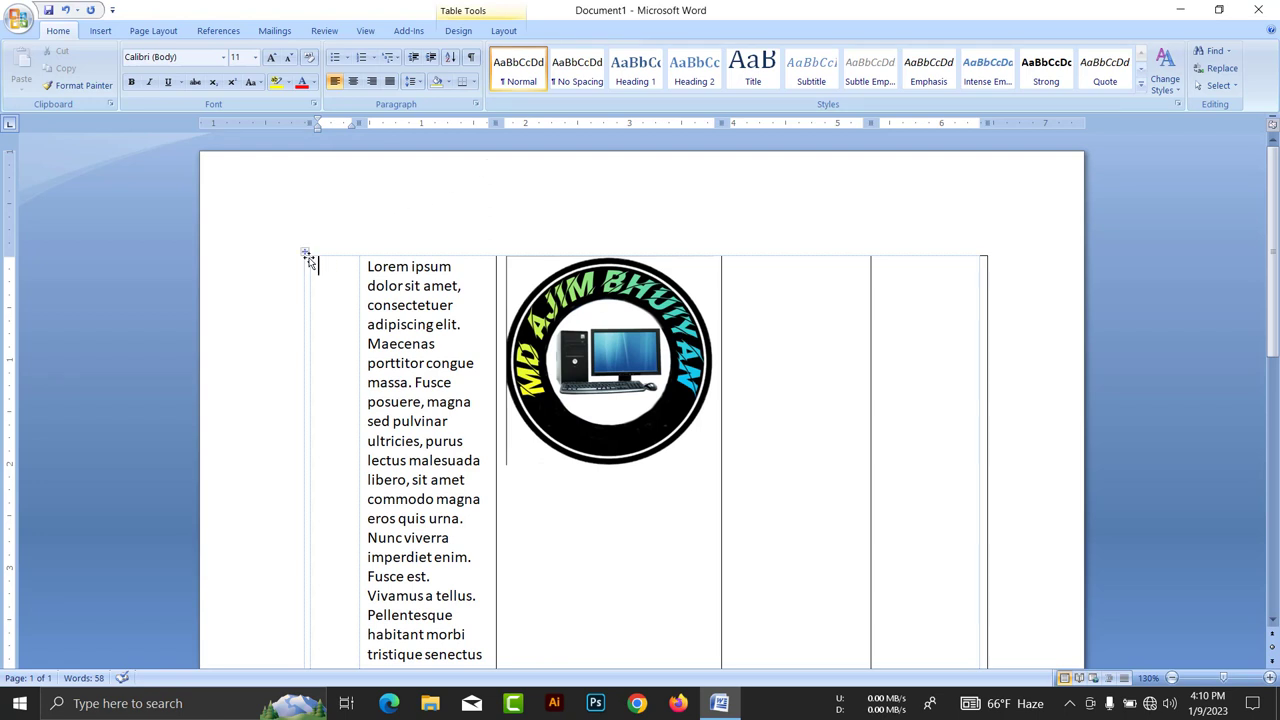
# Select the whole table, remove all its borders, and confirm in a zoomed print preview.
pyautogui.click(305, 251)
pyautogui.click(463, 35)
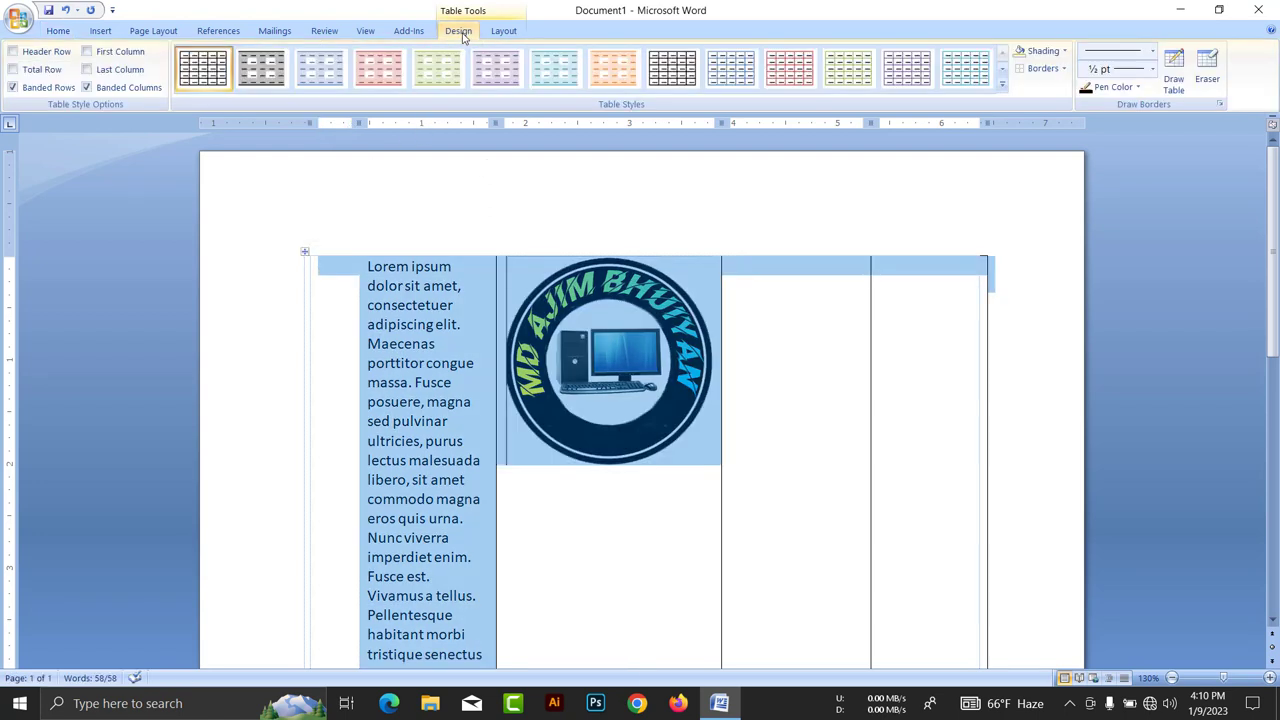
pyautogui.click(1066, 70)
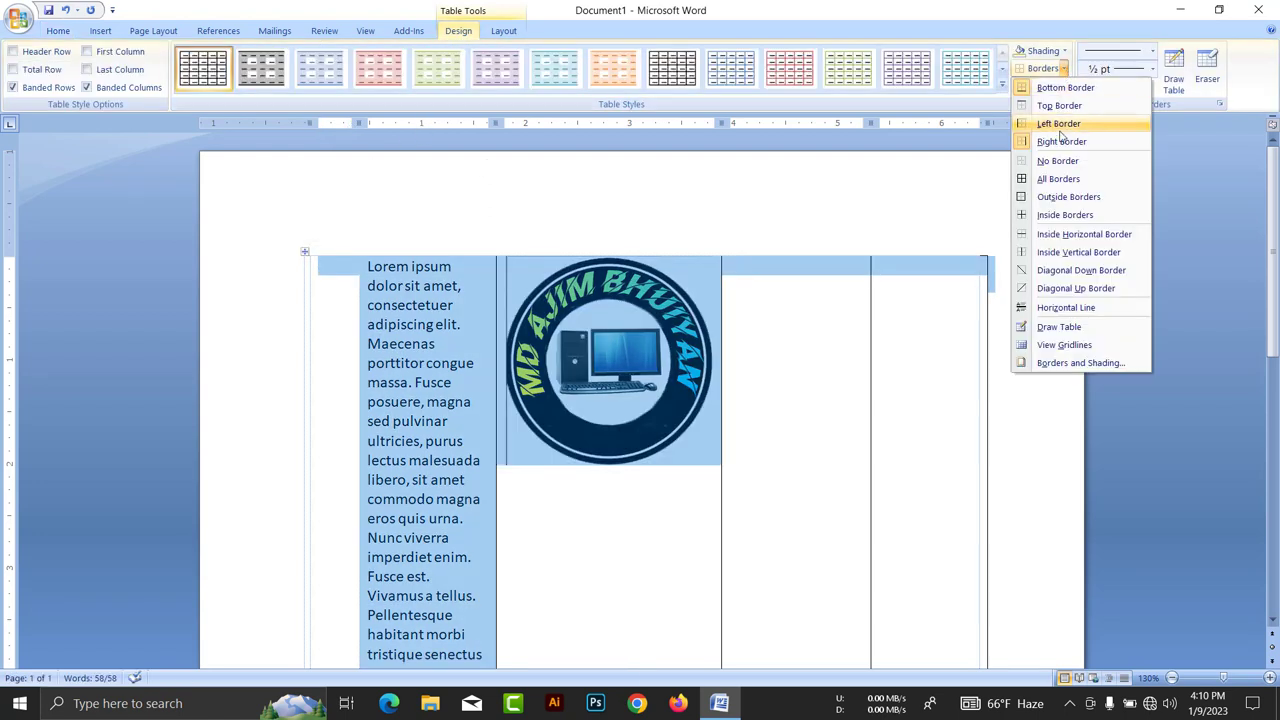
pyautogui.click(1050, 163)
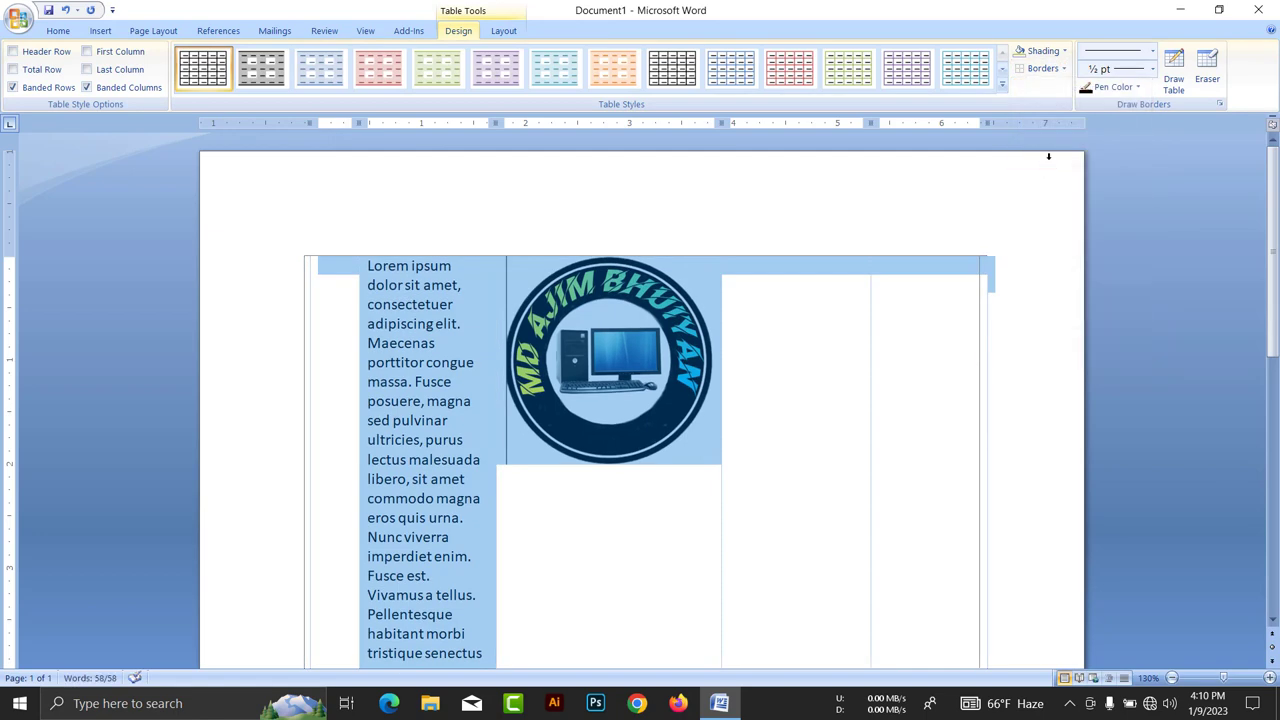
pyautogui.hotkey('ctrl', 'F2')
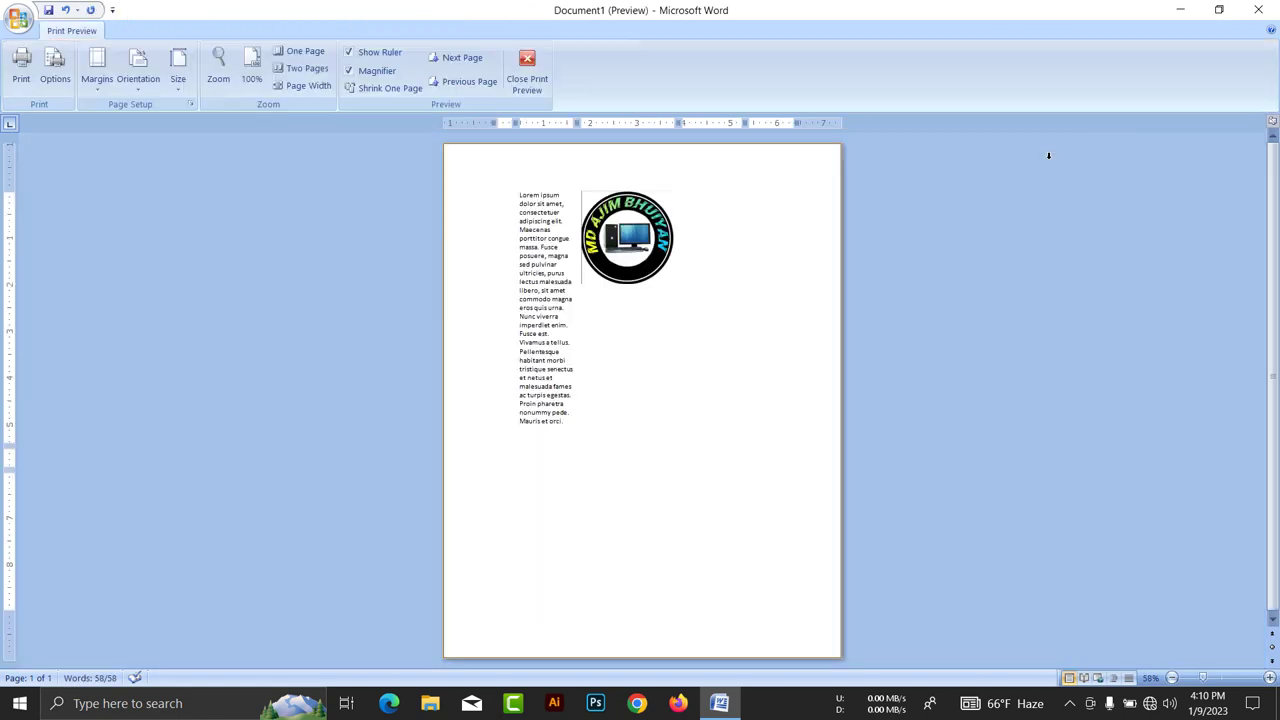
pyautogui.click(633, 347)
pyautogui.scroll(6, 633, 347)
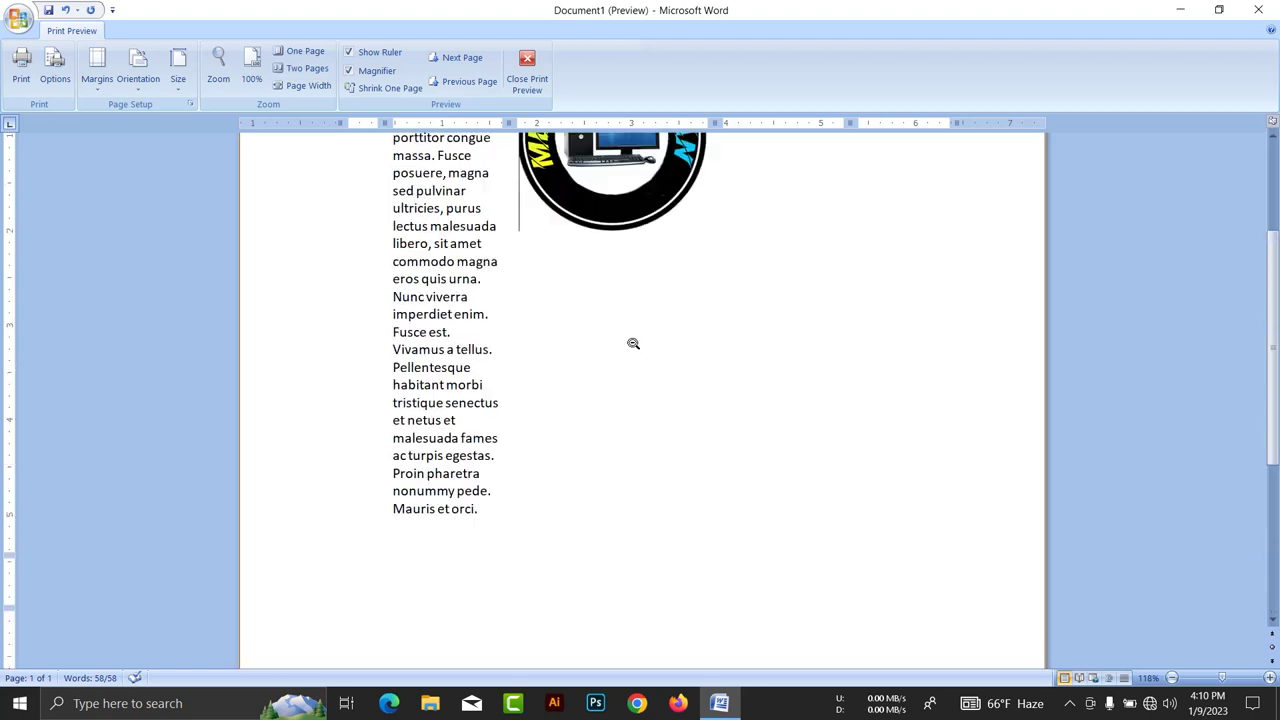
pyautogui.scroll(4, 630, 340)
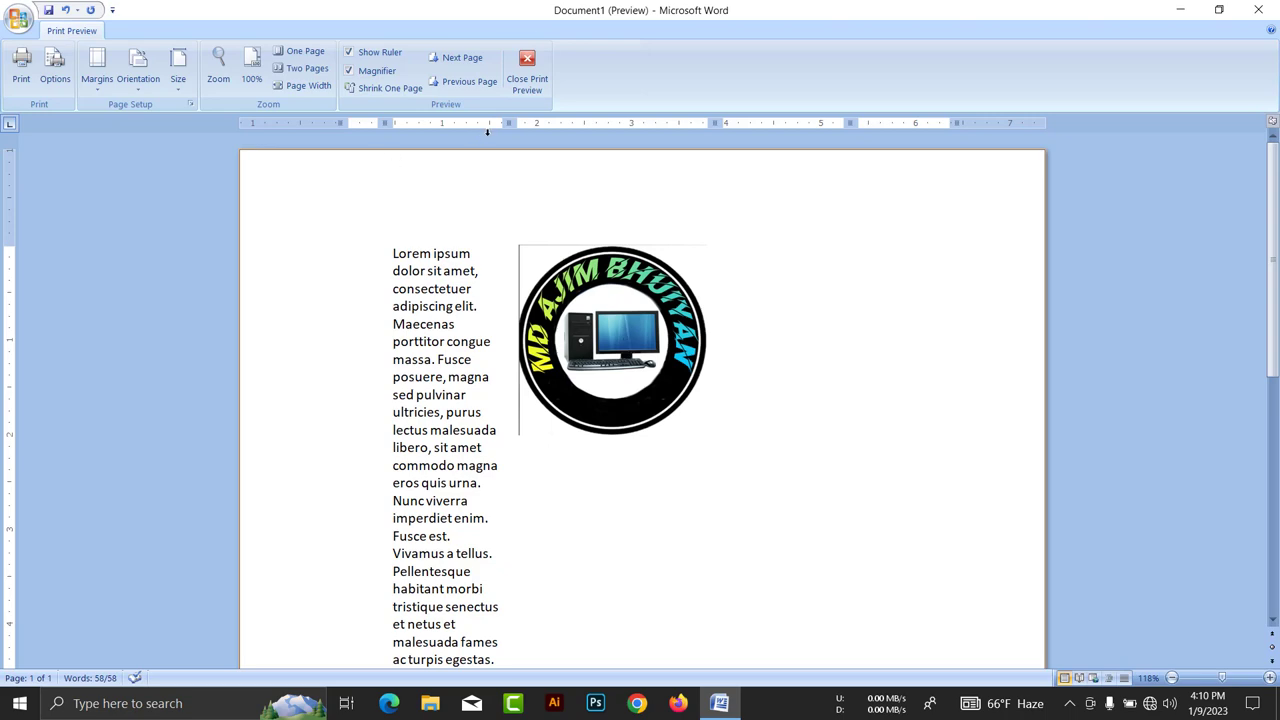
pyautogui.click(527, 62)
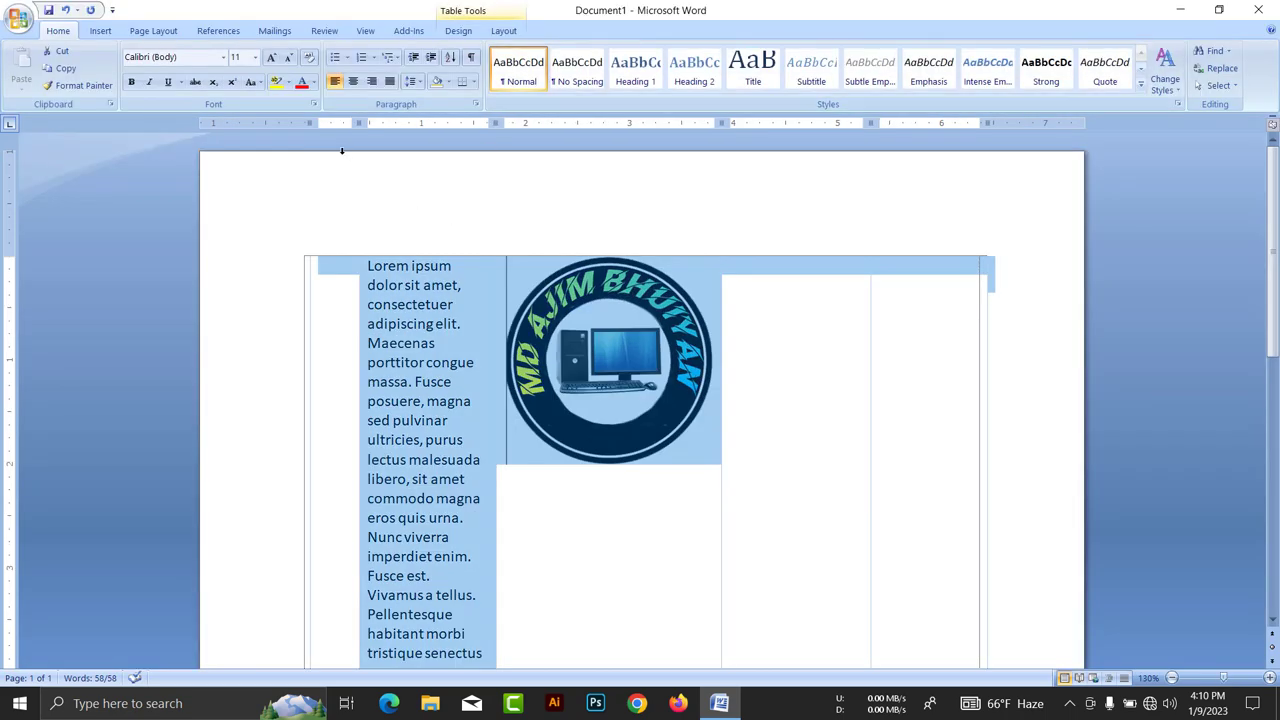
# Add a top border to the table and inspect it in print preview.
pyautogui.click(458, 31)
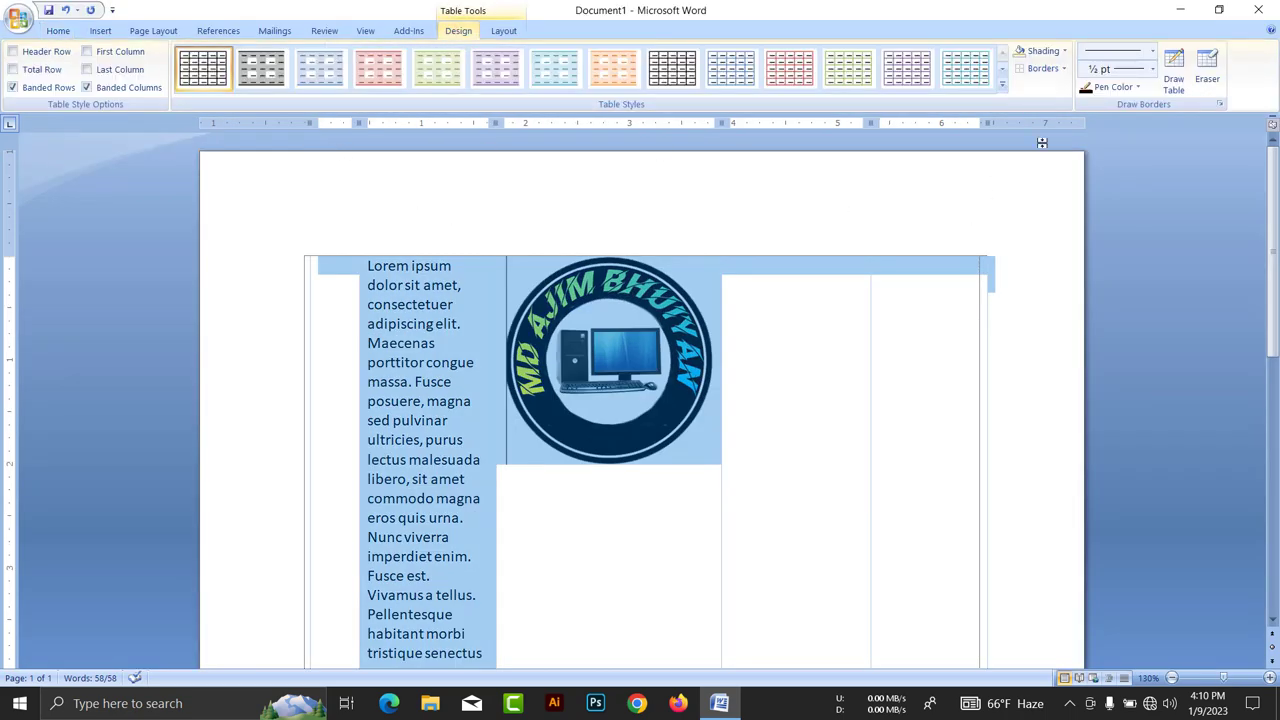
pyautogui.click(1064, 68)
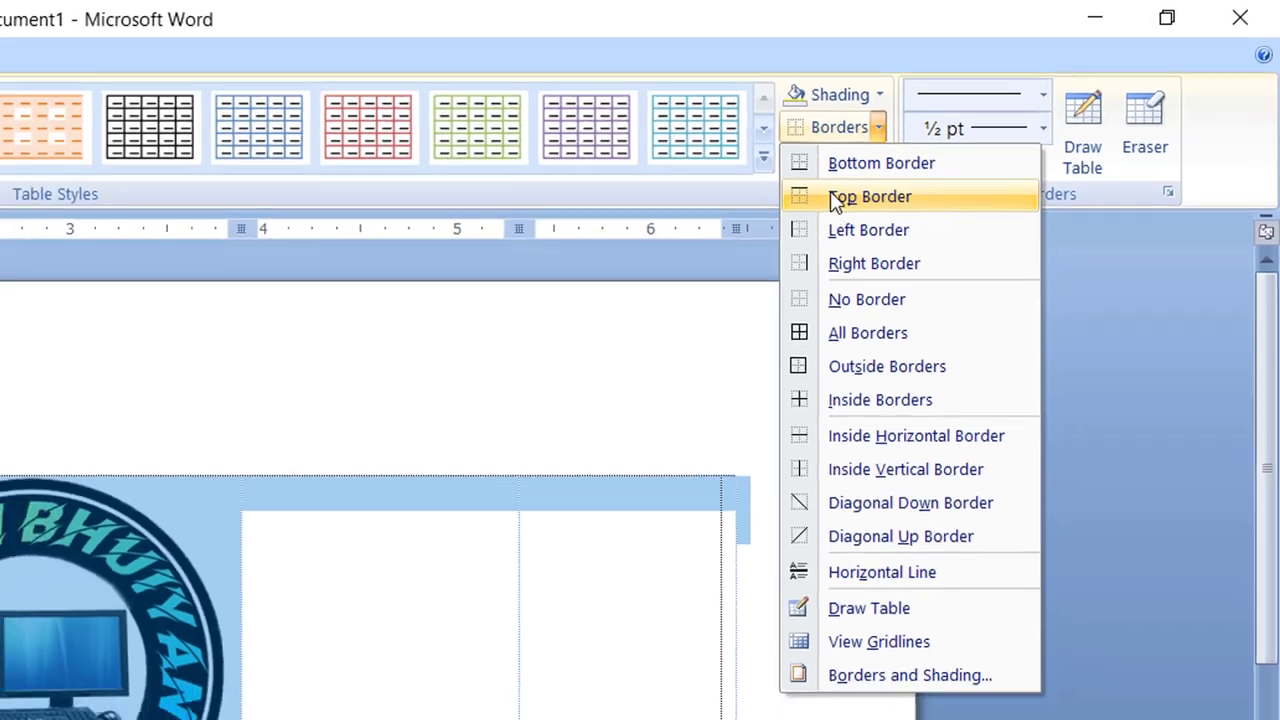
pyautogui.click(808, 208)
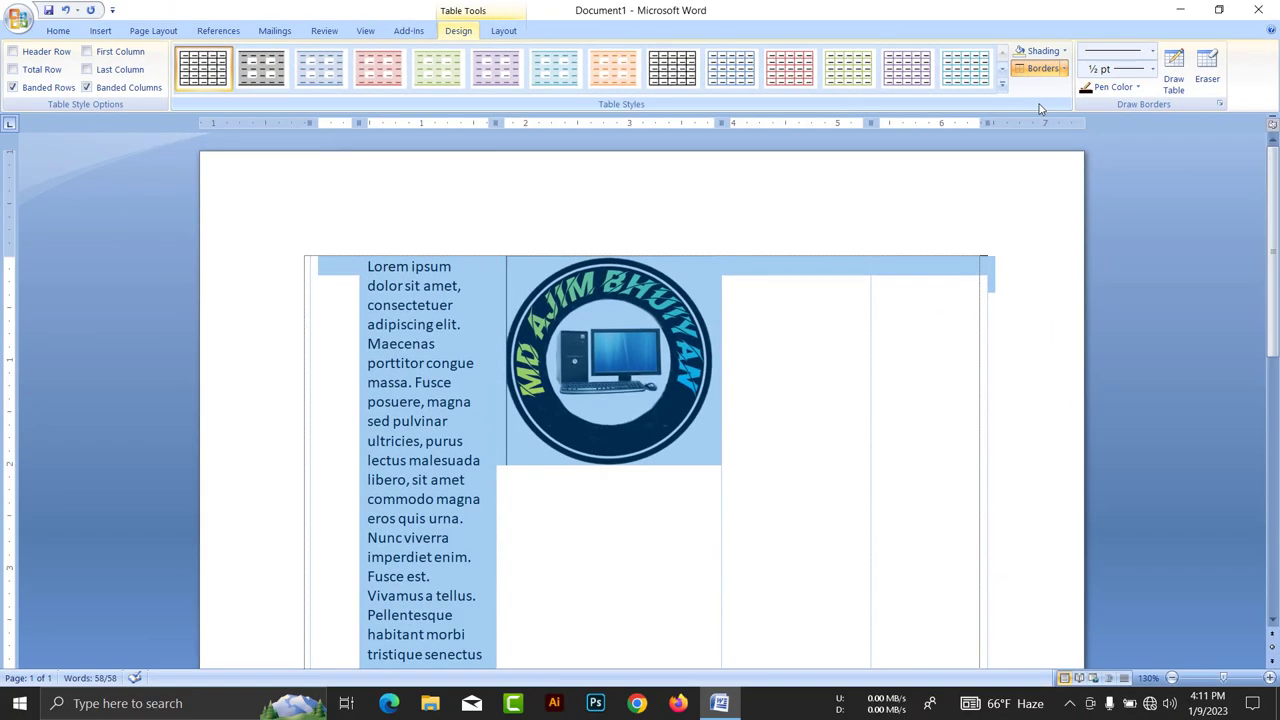
pyautogui.hotkey('ctrl', 'F2')
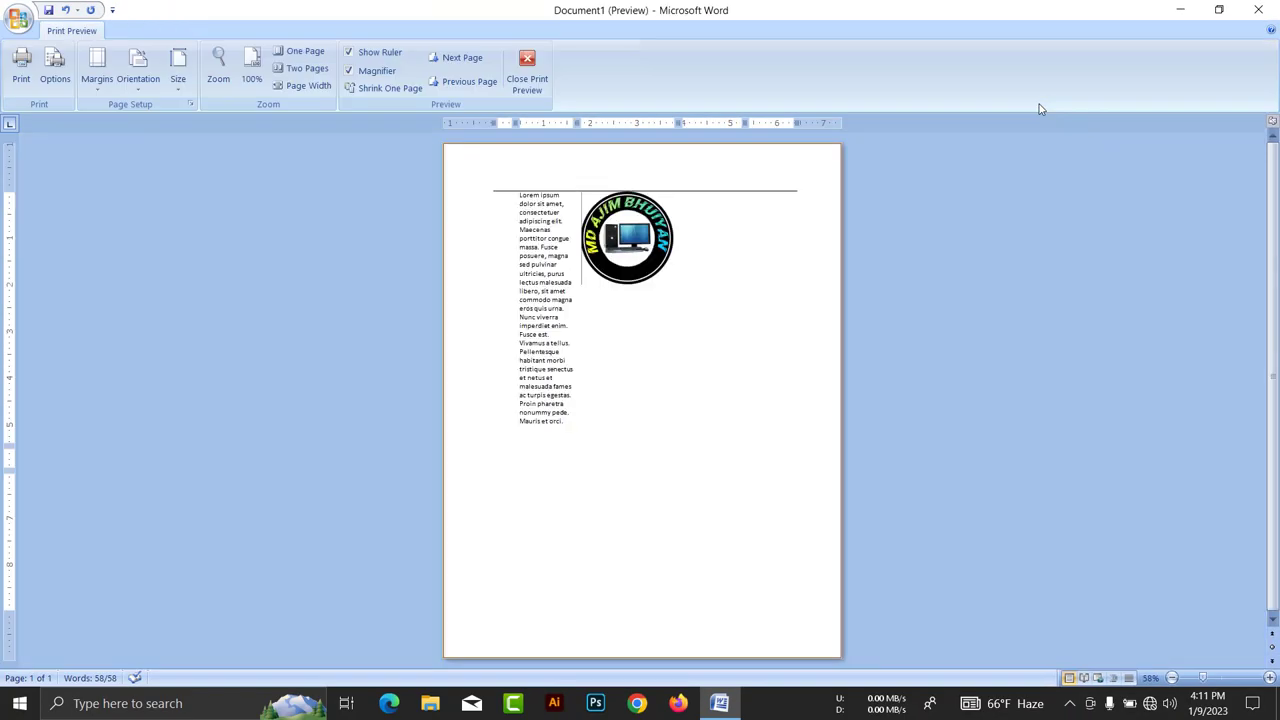
pyautogui.click(691, 315)
pyautogui.click(691, 315)
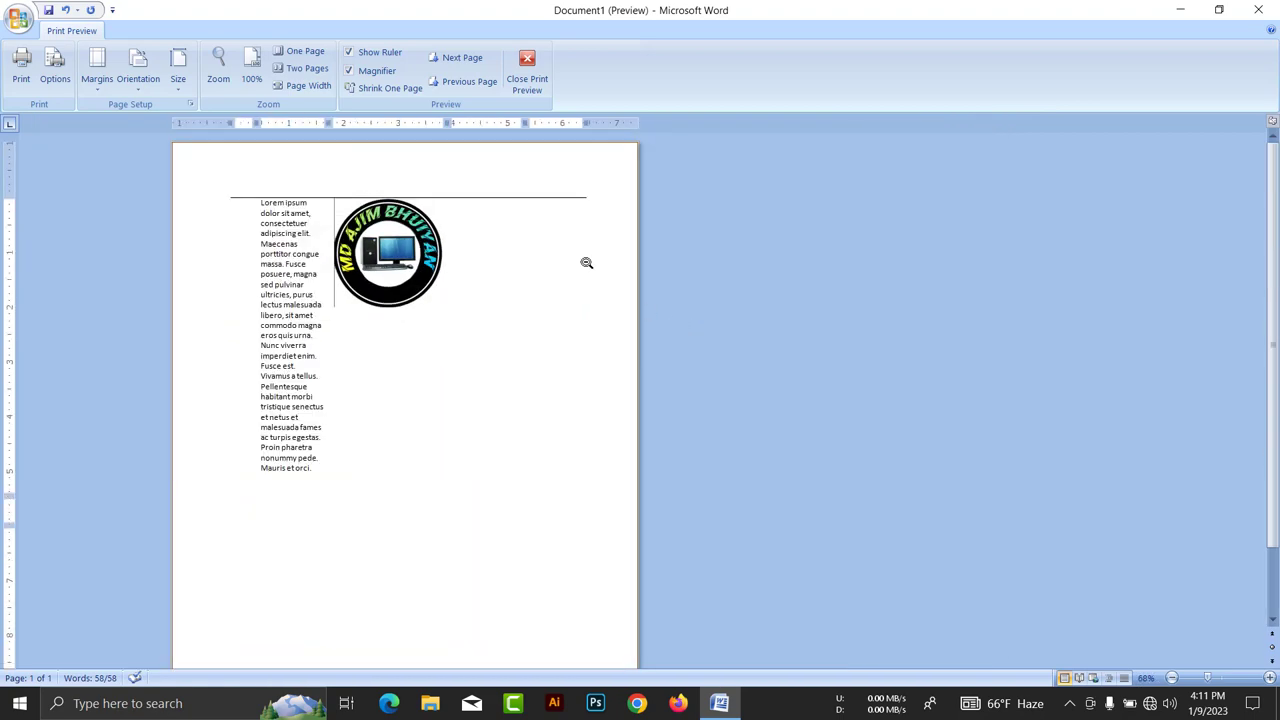
pyautogui.click(527, 75)
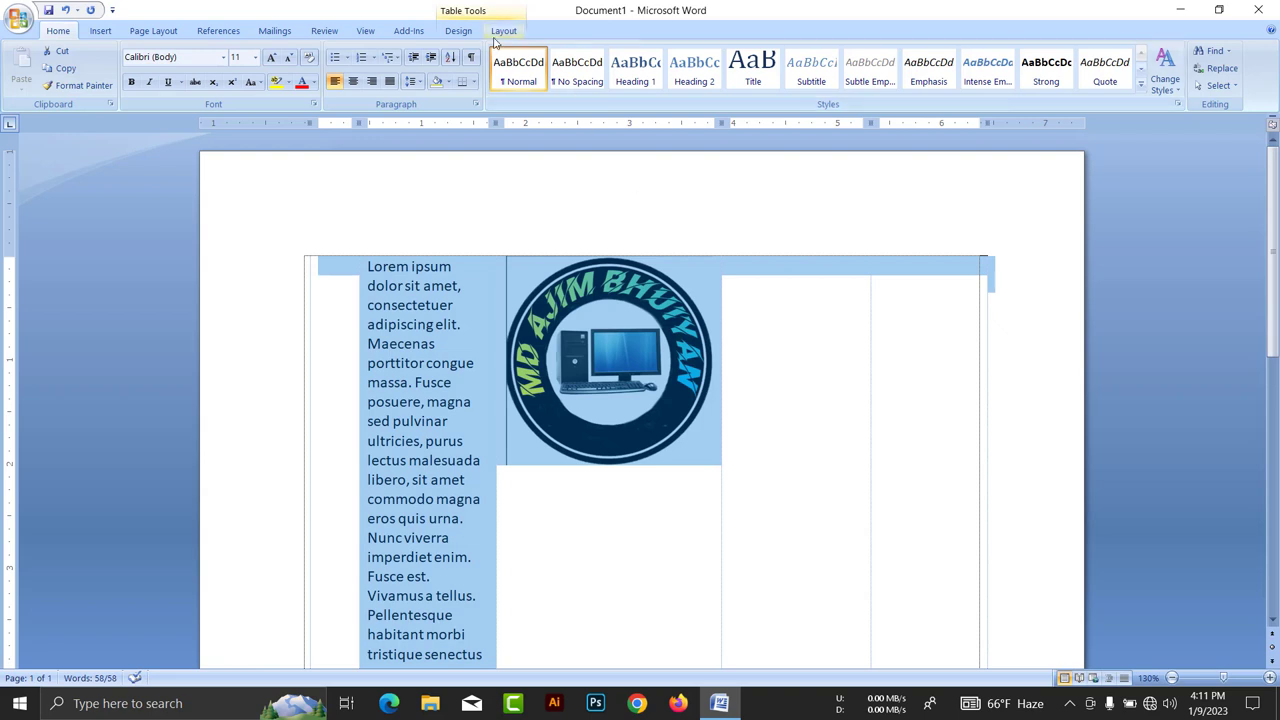
# Apply All Borders to every cell and verify it in print preview.
pyautogui.click(458, 30)
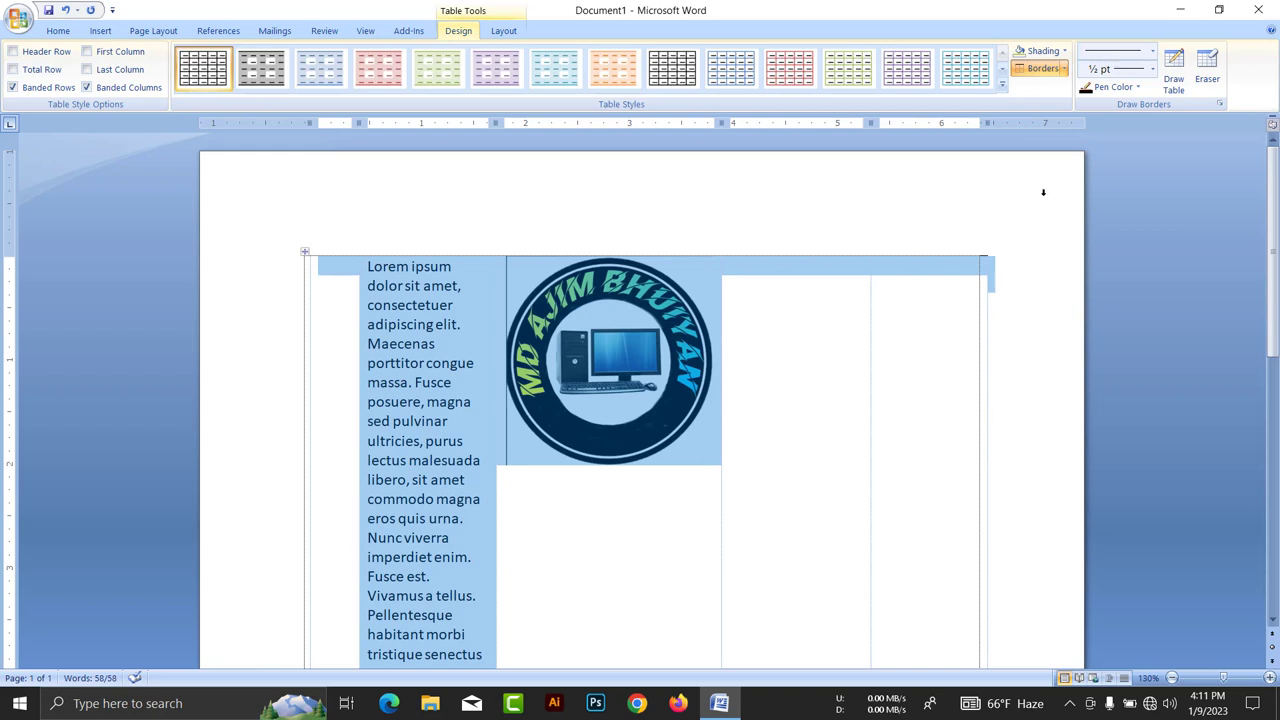
pyautogui.click(1066, 68)
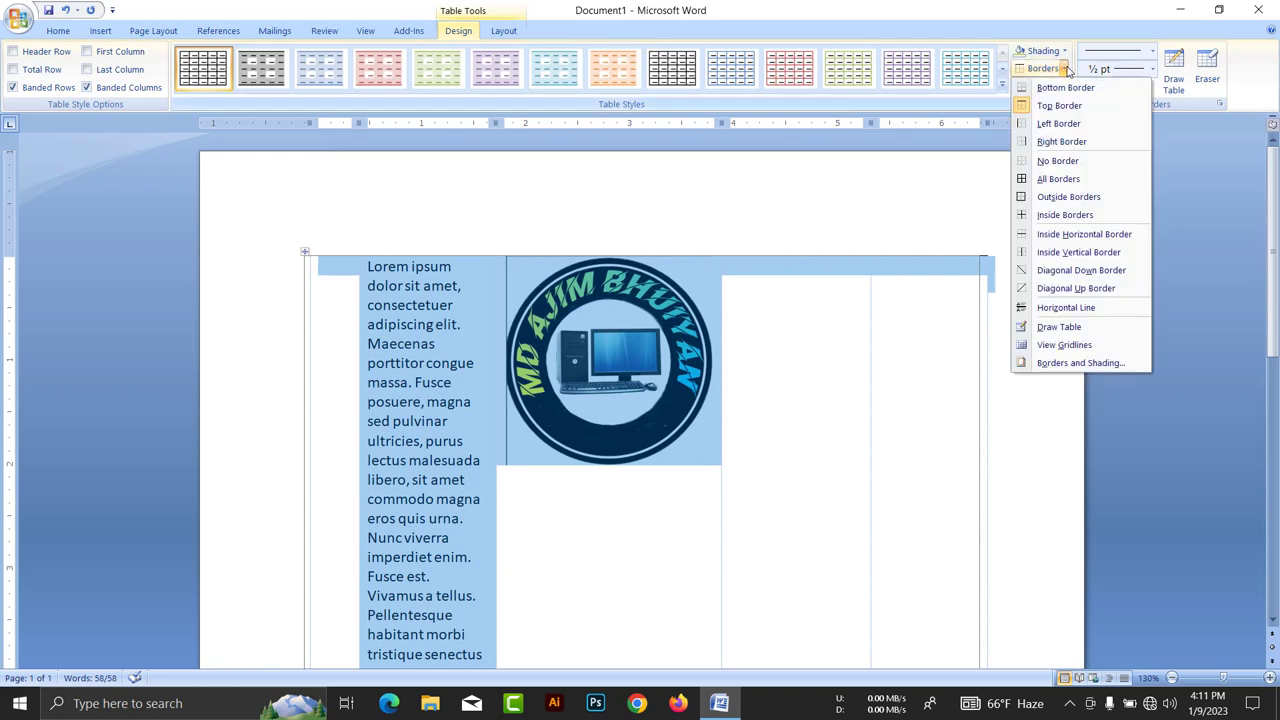
pyautogui.click(1043, 180)
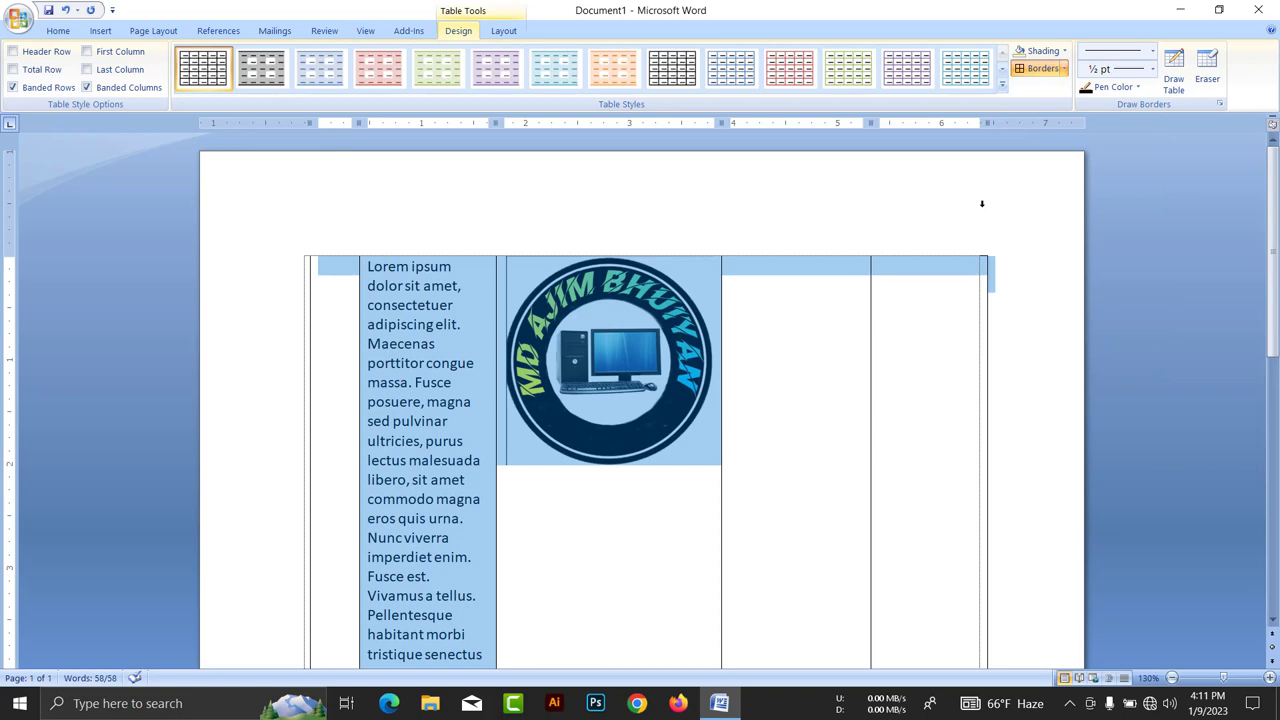
pyautogui.hotkey('ctrl', 'F2')
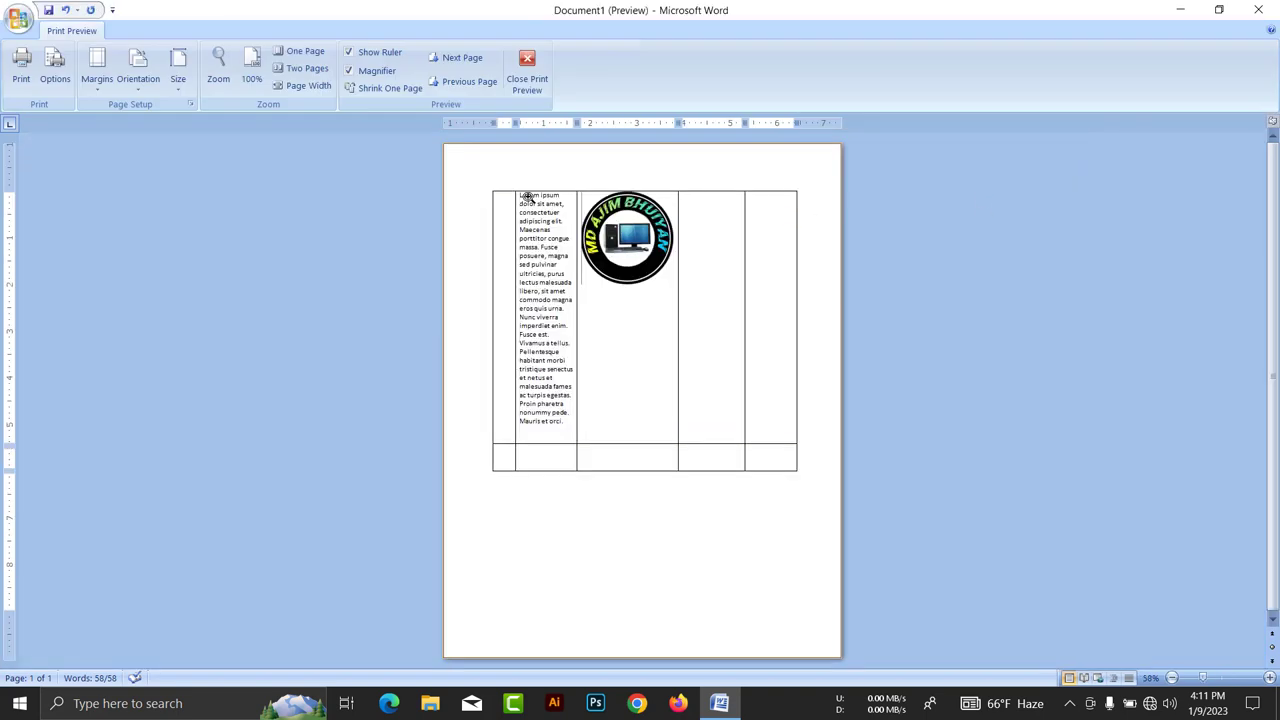
pyautogui.click(527, 75)
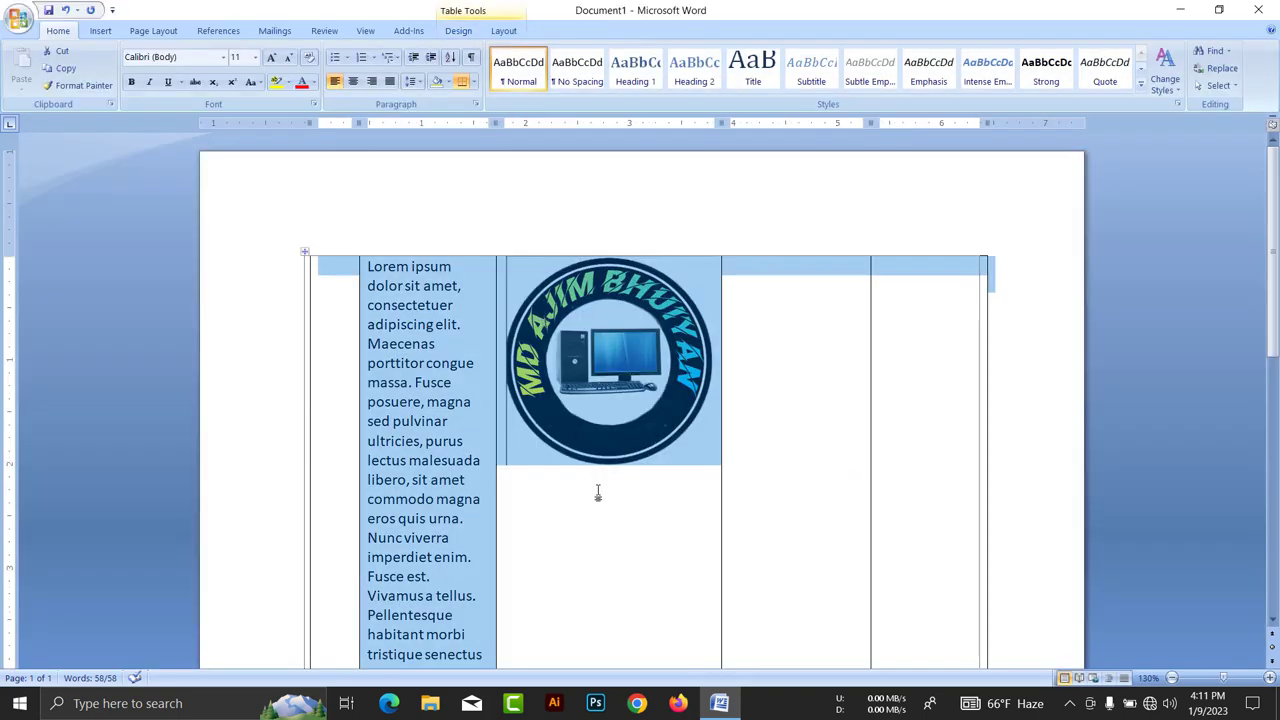
# Delete the old table along with its text and logo picture.
pyautogui.click(598, 493)
pyautogui.click(304, 254)
pyautogui.press('BackSpace')
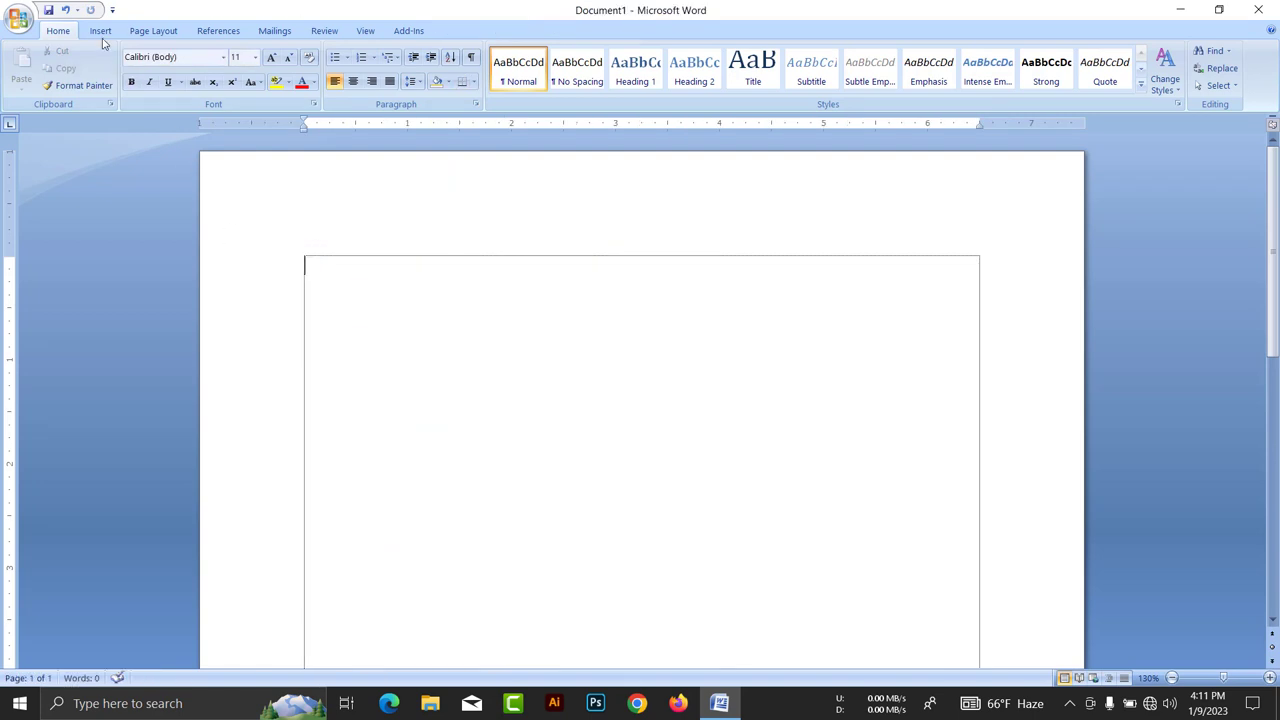
# Insert a new empty table of 5 columns by 2 rows.
pyautogui.click(101, 31)
pyautogui.click(129, 74)
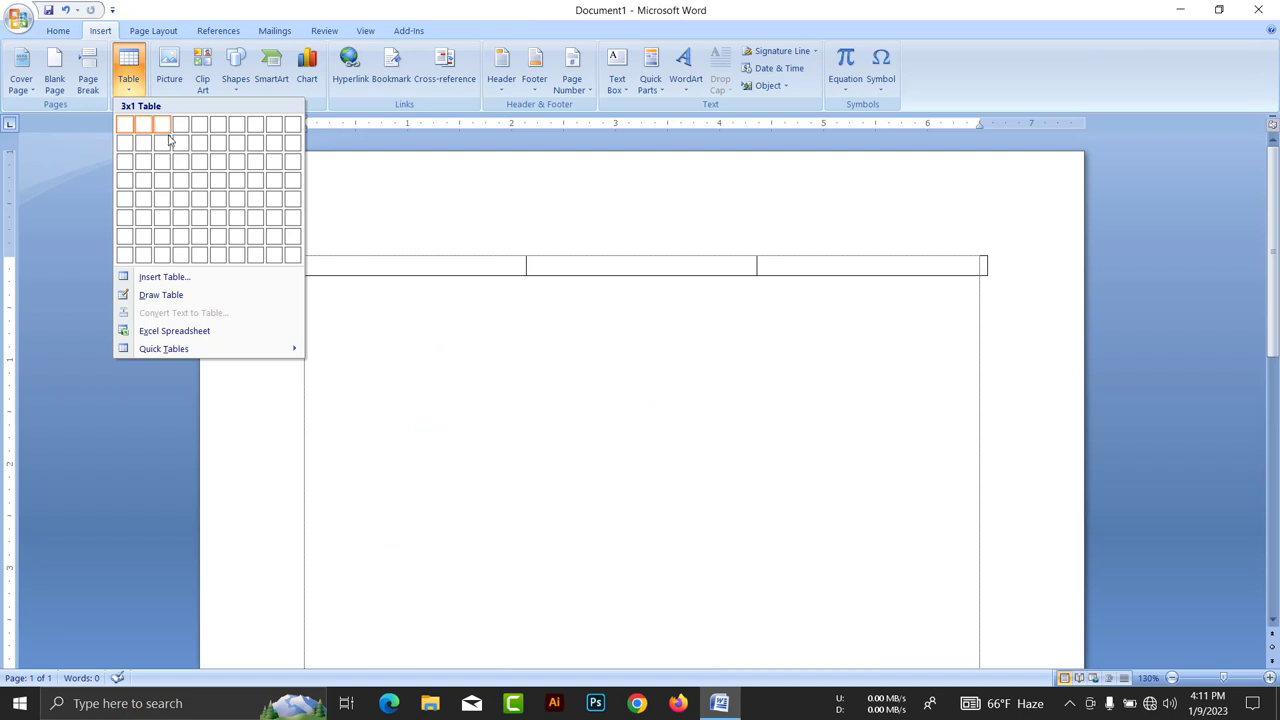
pyautogui.click(197, 149)
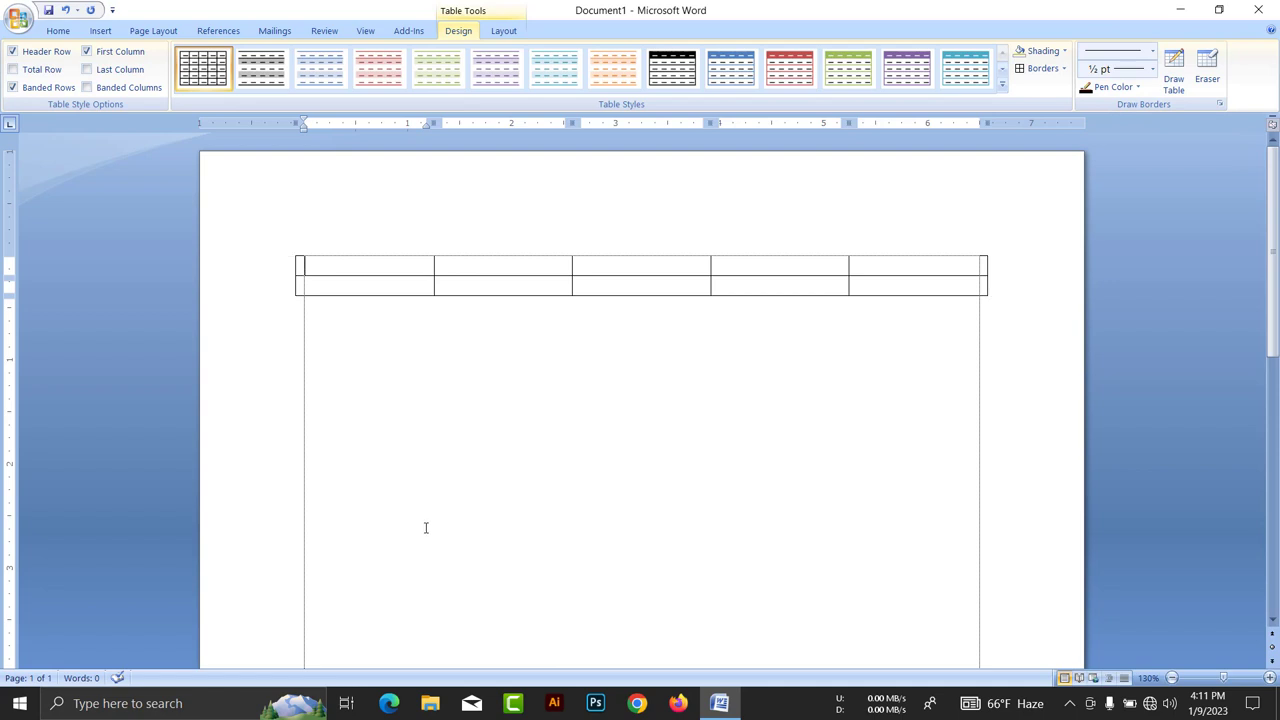
# Draw a red vertical divider in column 3 and a yellow one in column 2.
pyautogui.click(1112, 87)
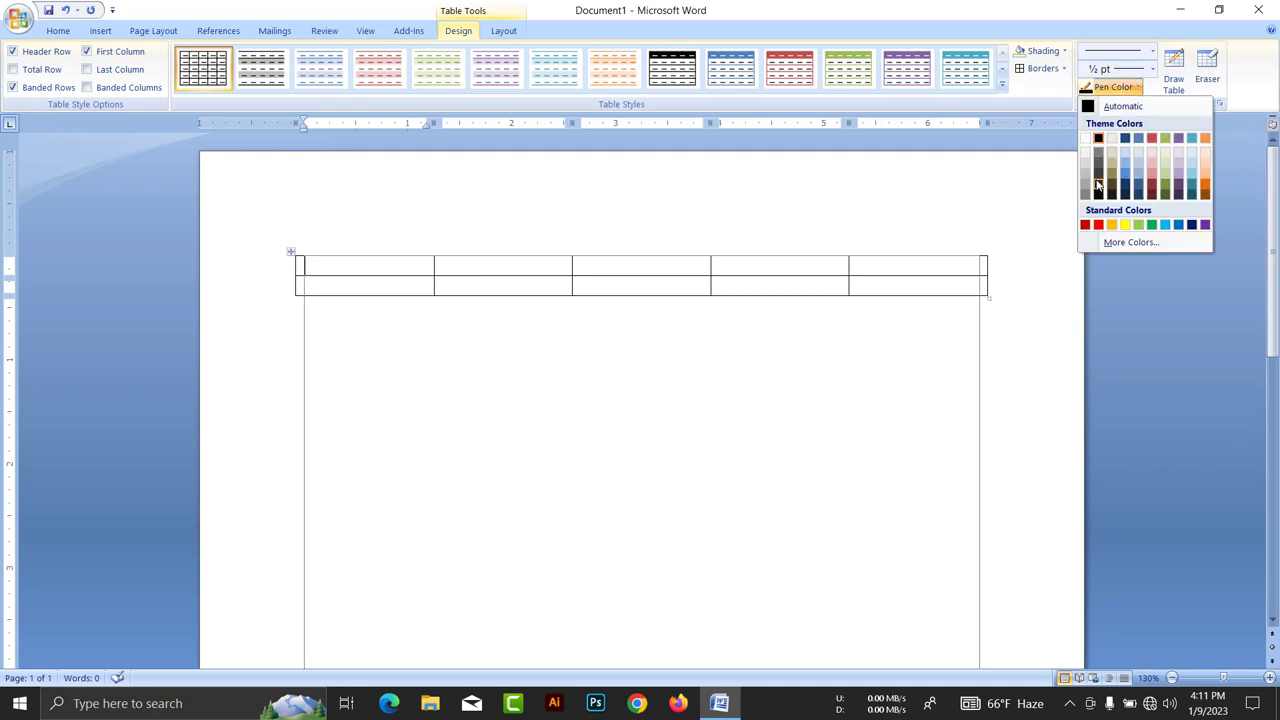
pyautogui.click(1153, 145)
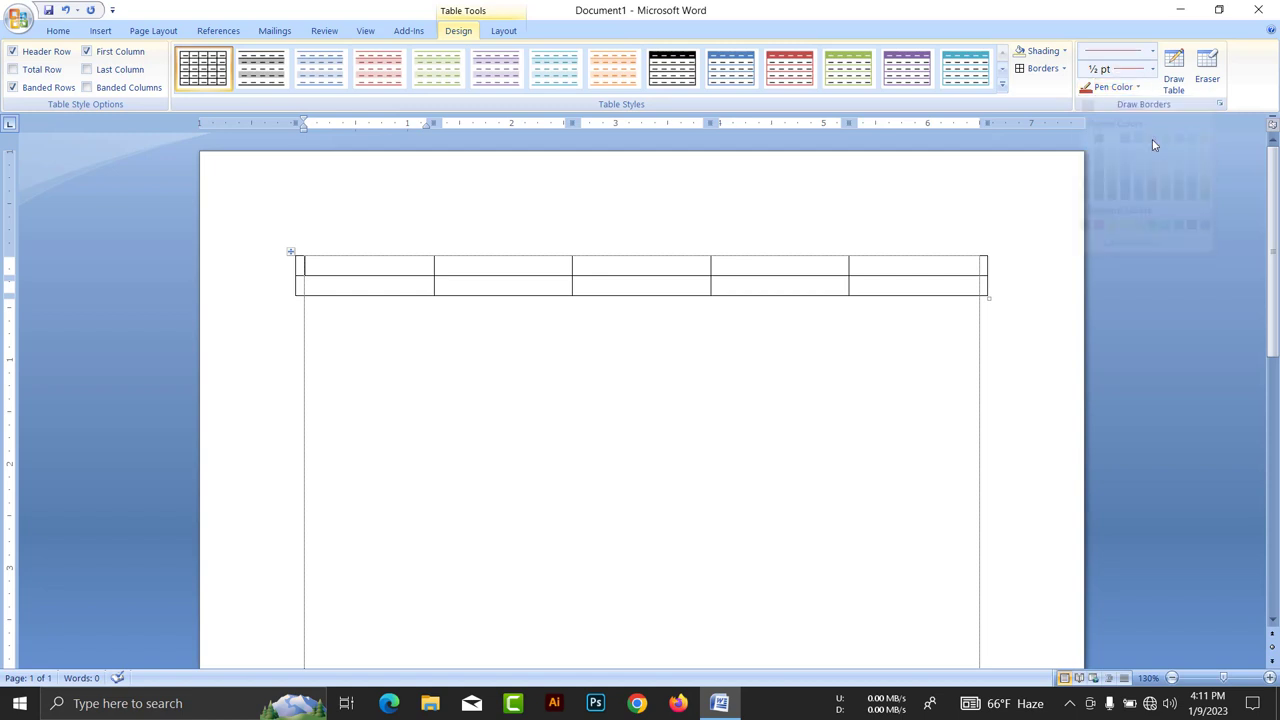
pyautogui.click(1174, 72)
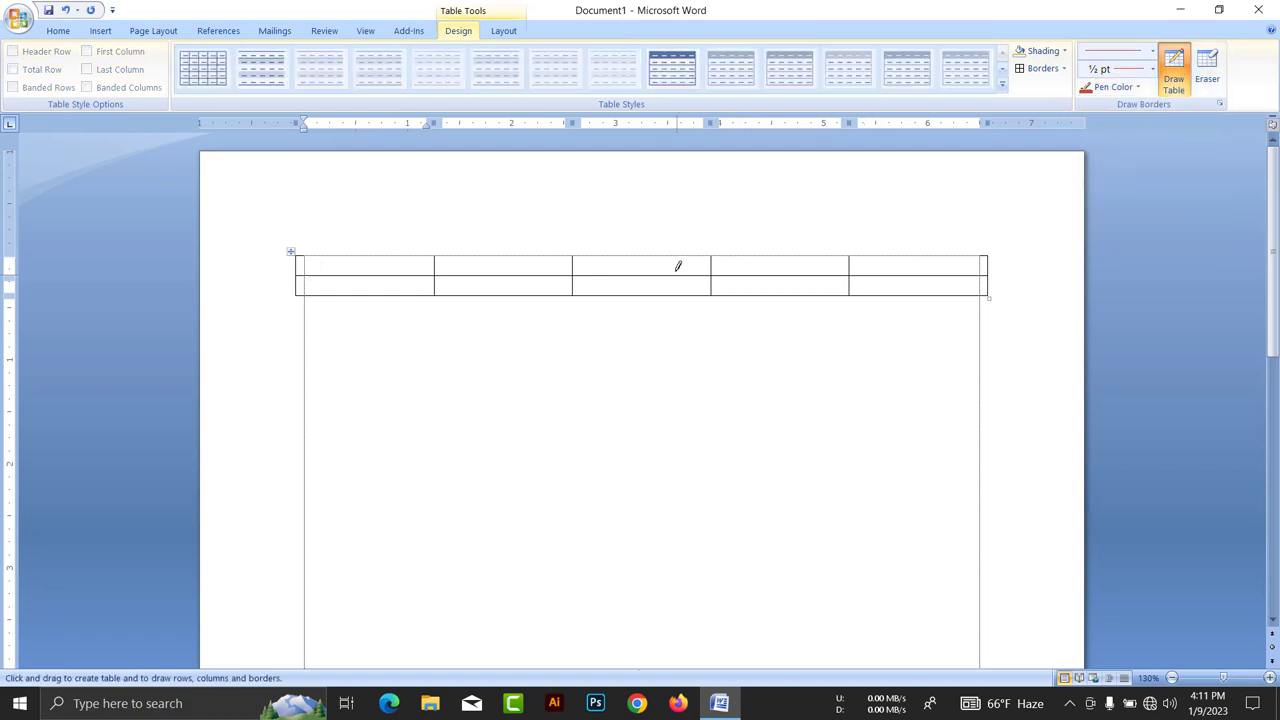
pyautogui.moveTo(660, 256); pyautogui.dragTo(660, 290)
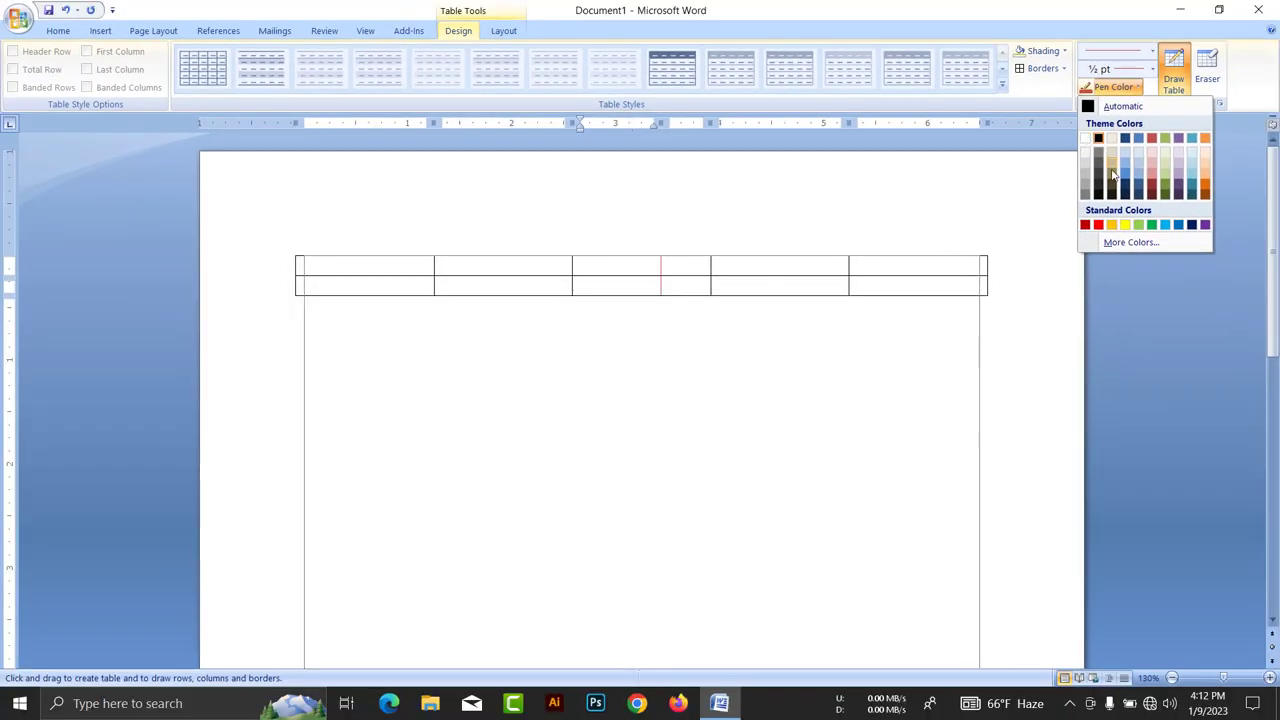
pyautogui.click(1124, 224)
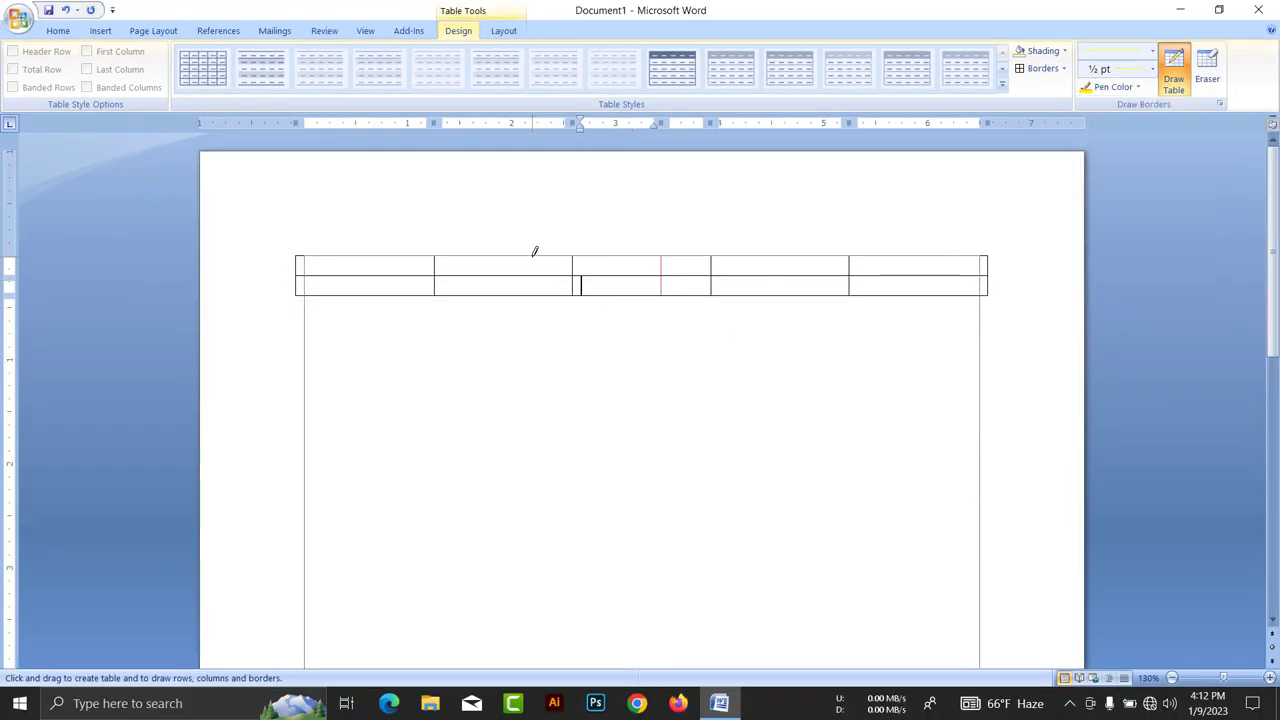
pyautogui.moveTo(534, 251); pyautogui.dragTo(534, 294)
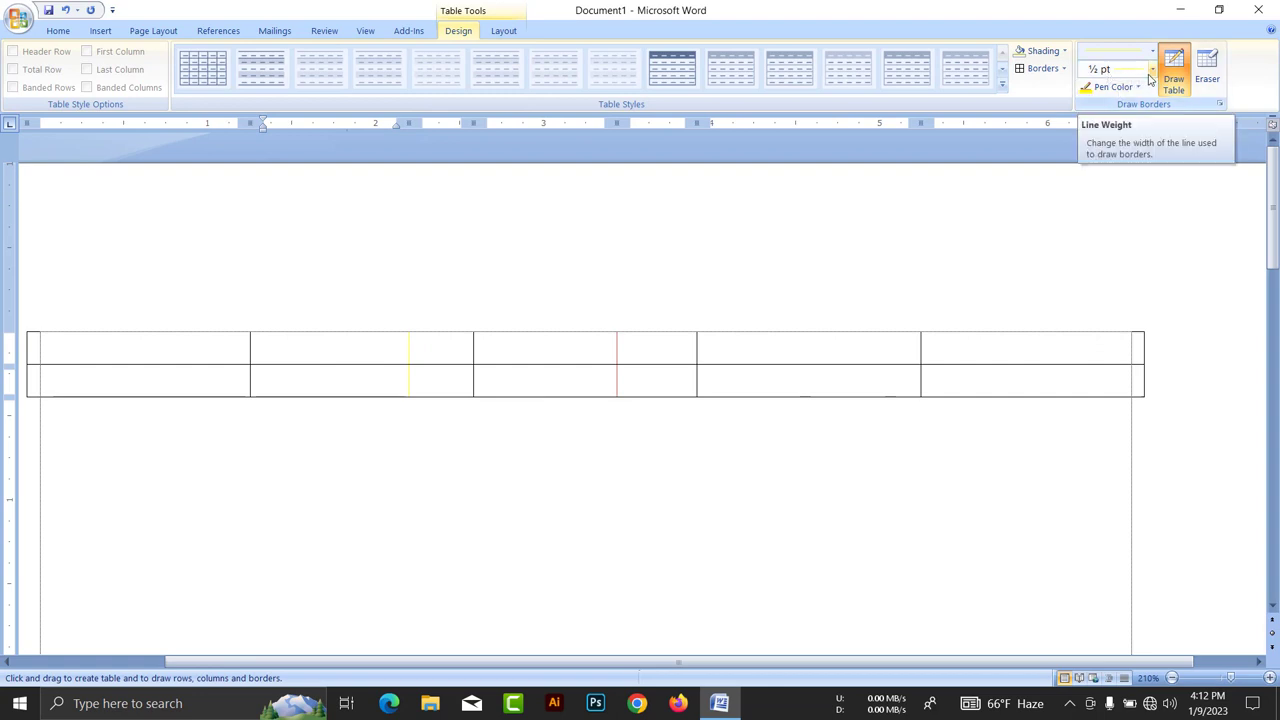
# With a 6 pt yellow pen, draw dividers through columns 2, 4 and 5.
pyautogui.click(1152, 70)
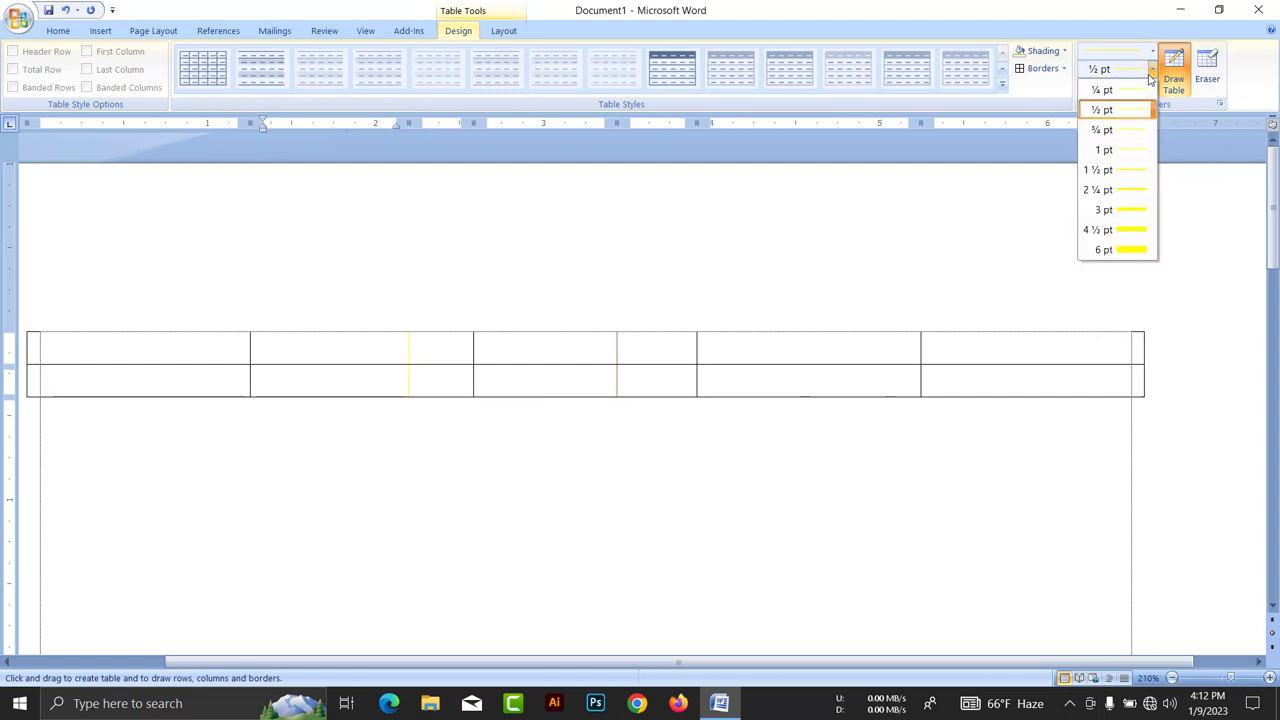
pyautogui.click(1117, 250)
pyautogui.moveTo(325, 328); pyautogui.dragTo(333, 400)
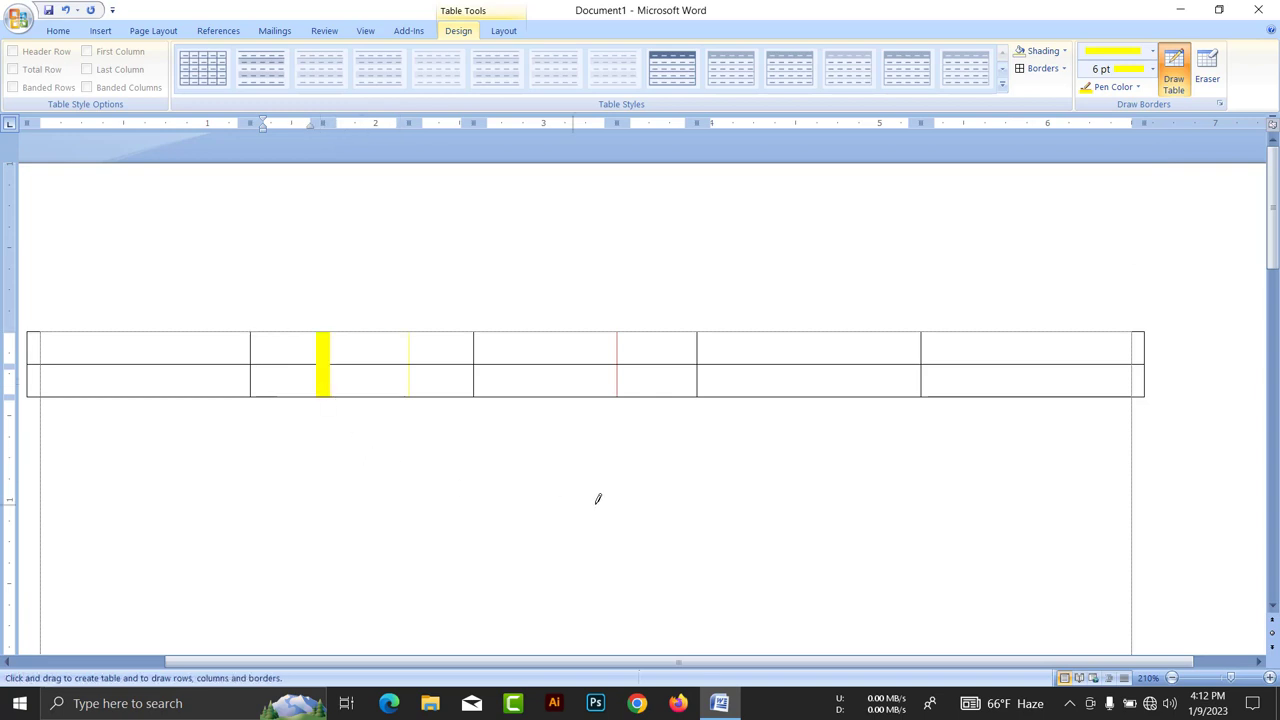
pyautogui.moveTo(785, 331); pyautogui.dragTo(776, 402)
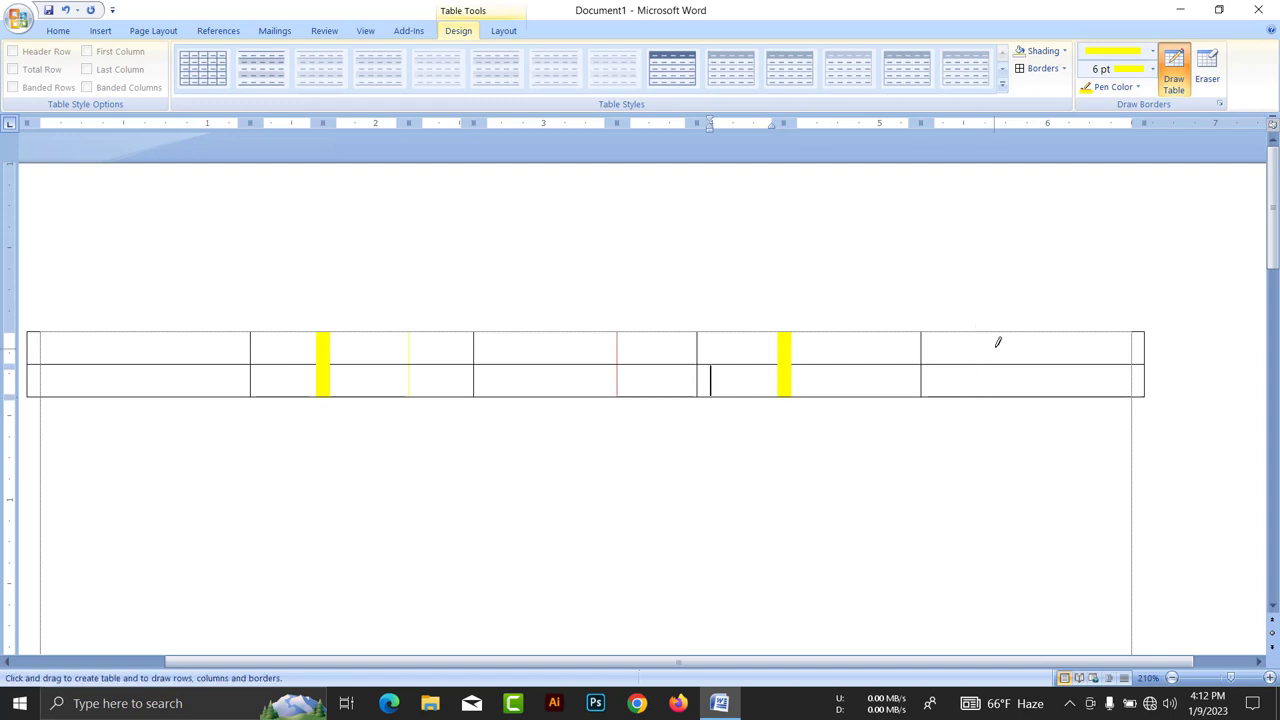
pyautogui.moveTo(1004, 330); pyautogui.dragTo(995, 390)
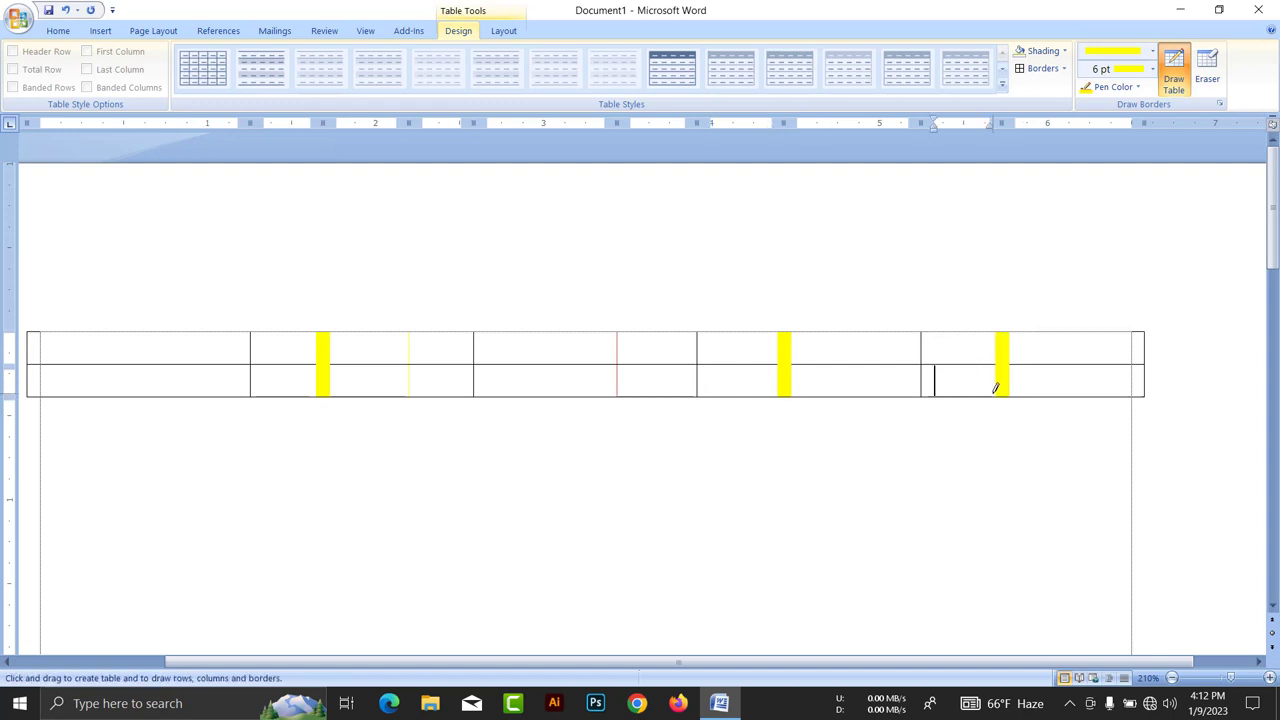
pyautogui.click(1155, 57)
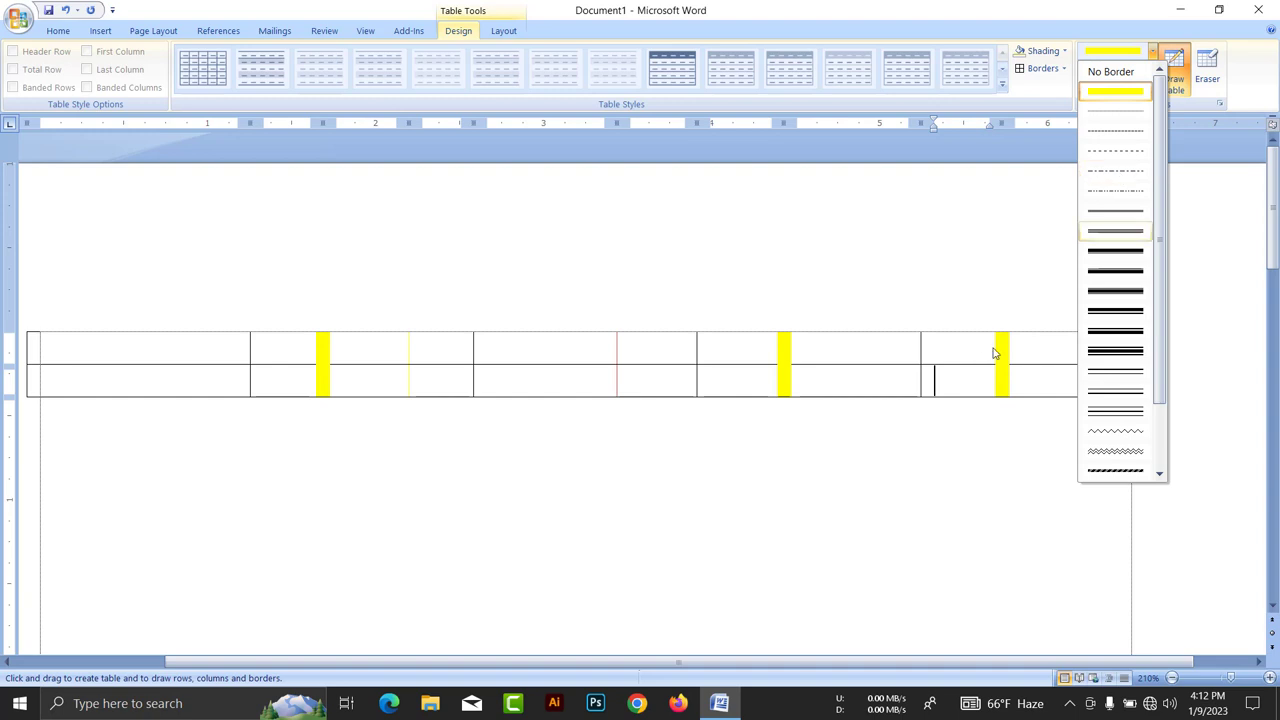
# Draw 3 pt double-line dividers through columns 4 and 3, the second in black.
pyautogui.click(1107, 418)
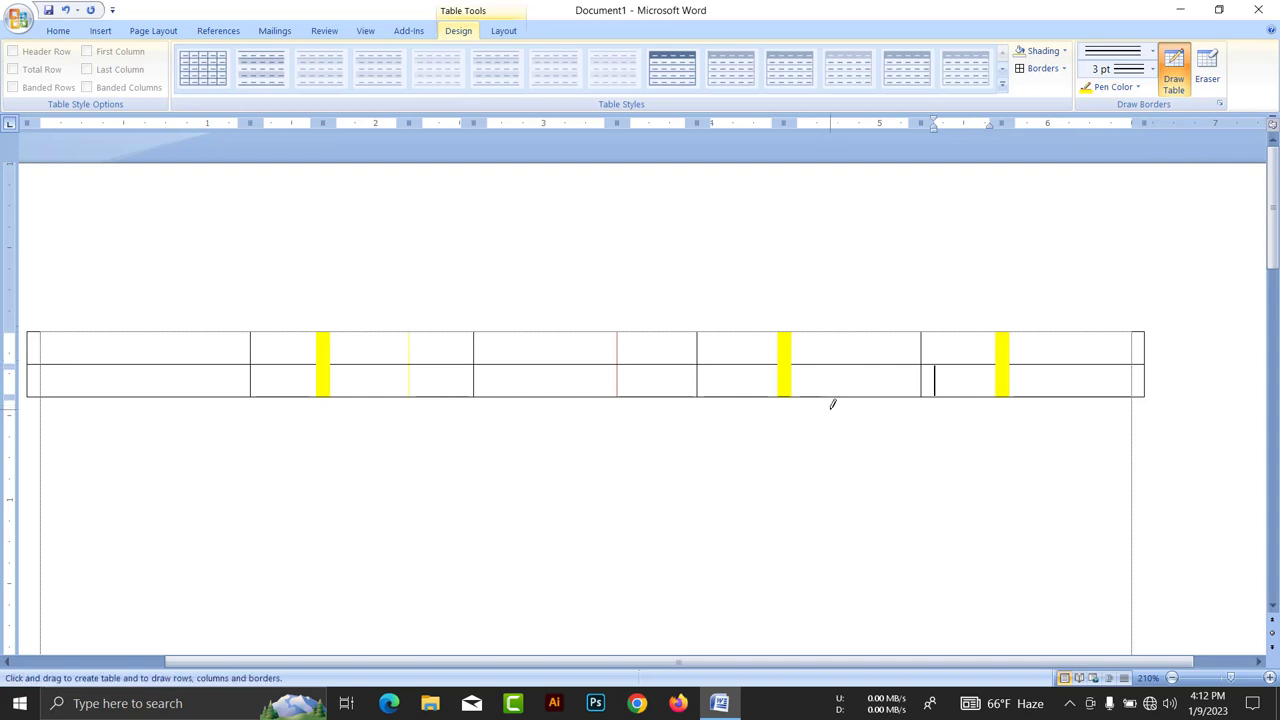
pyautogui.moveTo(854, 326); pyautogui.dragTo(851, 392)
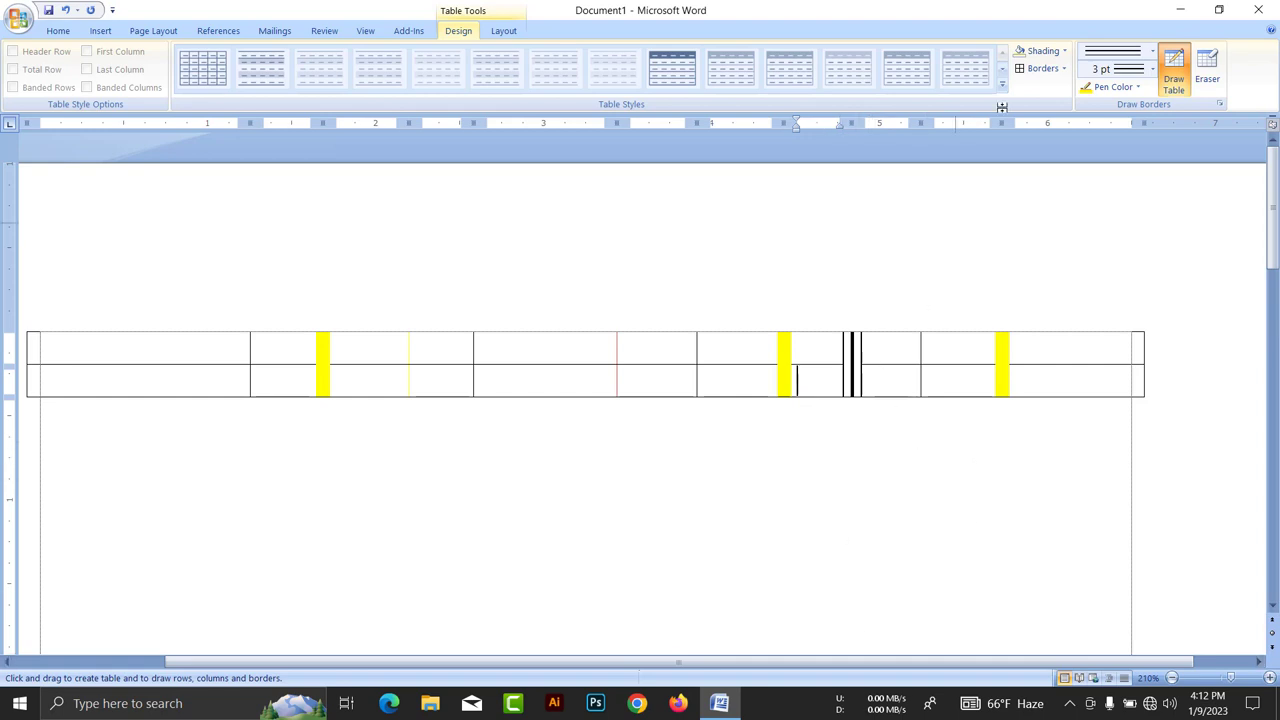
pyautogui.click(1137, 89)
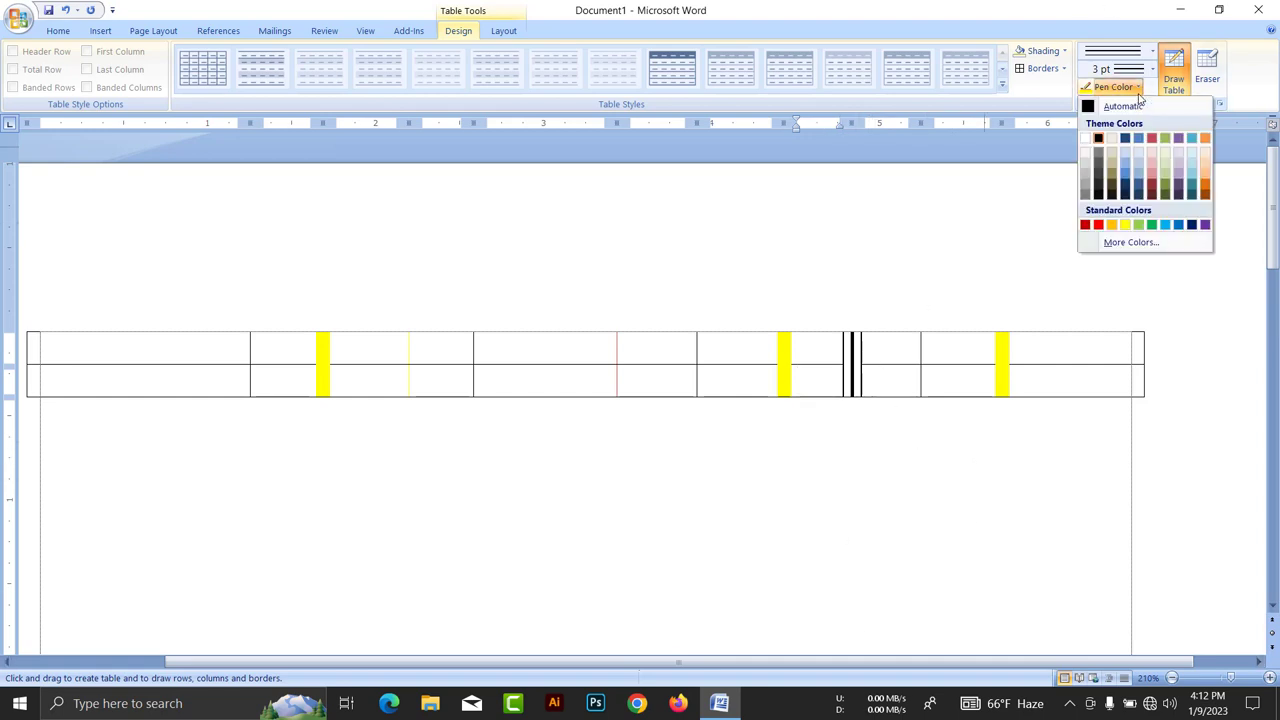
pyautogui.click(1098, 140)
pyautogui.moveTo(570, 334); pyautogui.dragTo(564, 397)
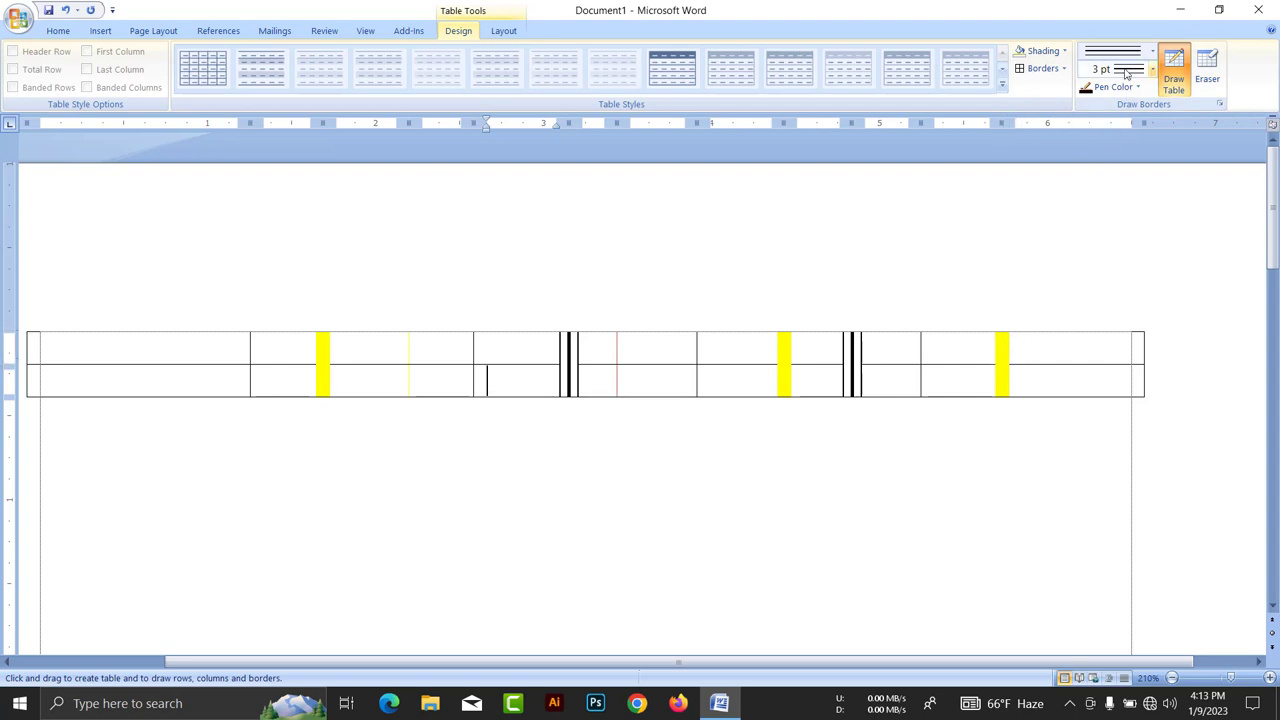
pyautogui.click(1152, 51)
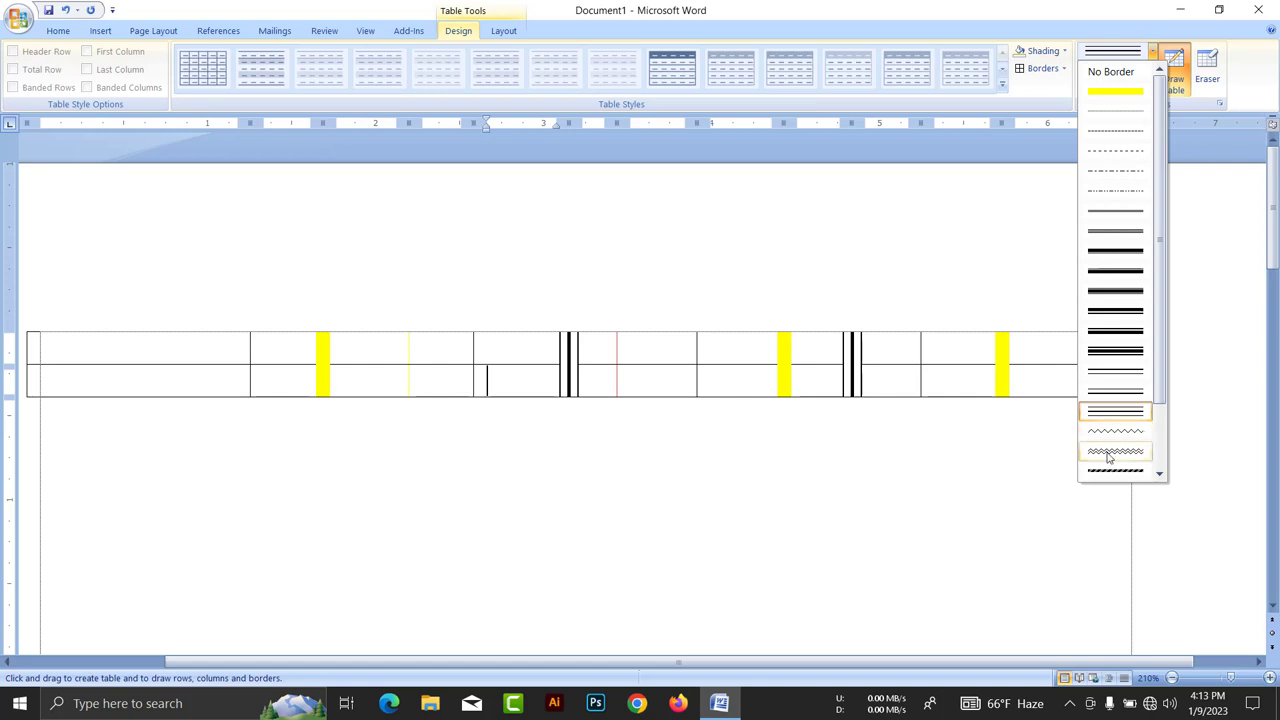
# Draw a thick hatched divider through the first column, then switch to the Eraser.
pyautogui.scroll(-1, 1164, 396)
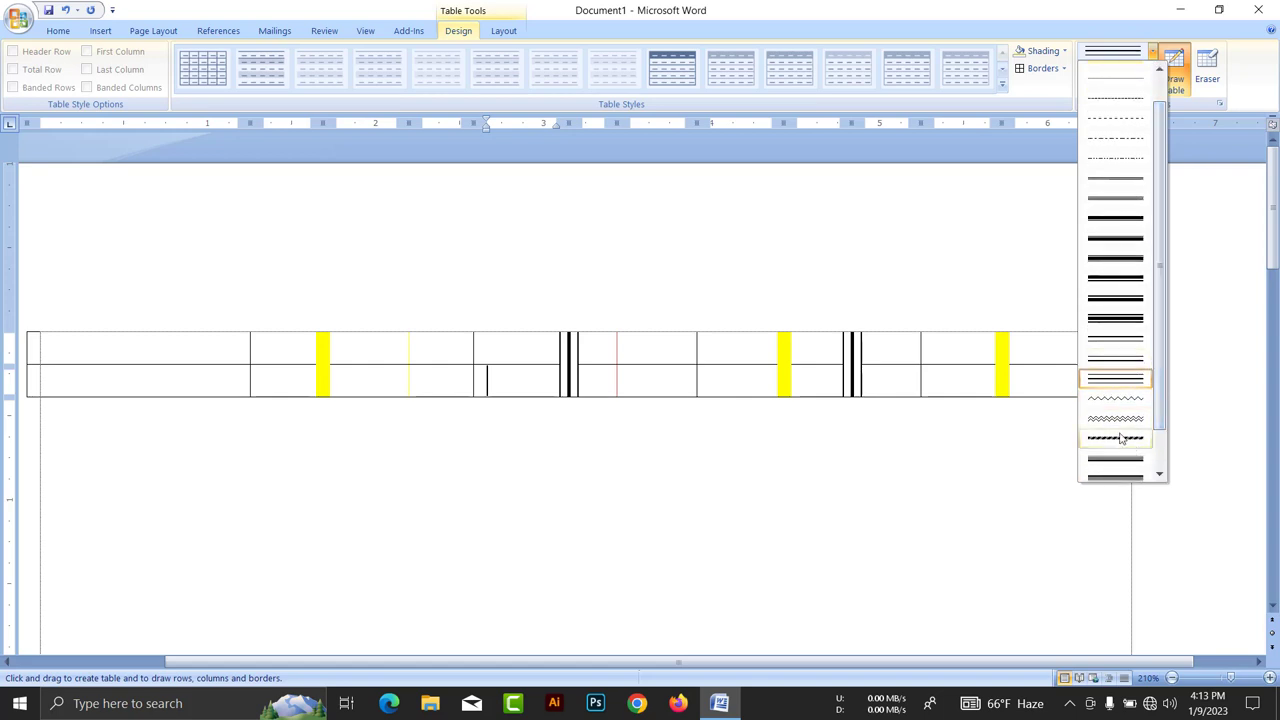
pyautogui.click(1122, 443)
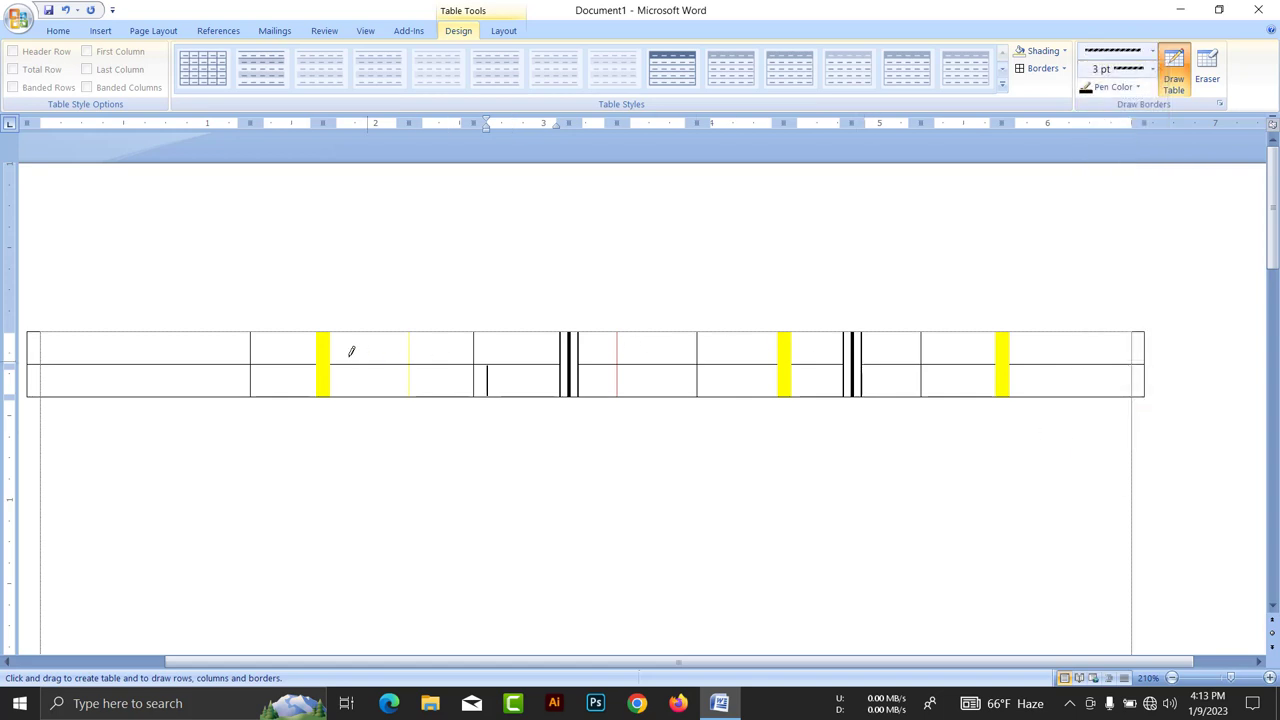
pyautogui.moveTo(163, 346); pyautogui.dragTo(164, 372)
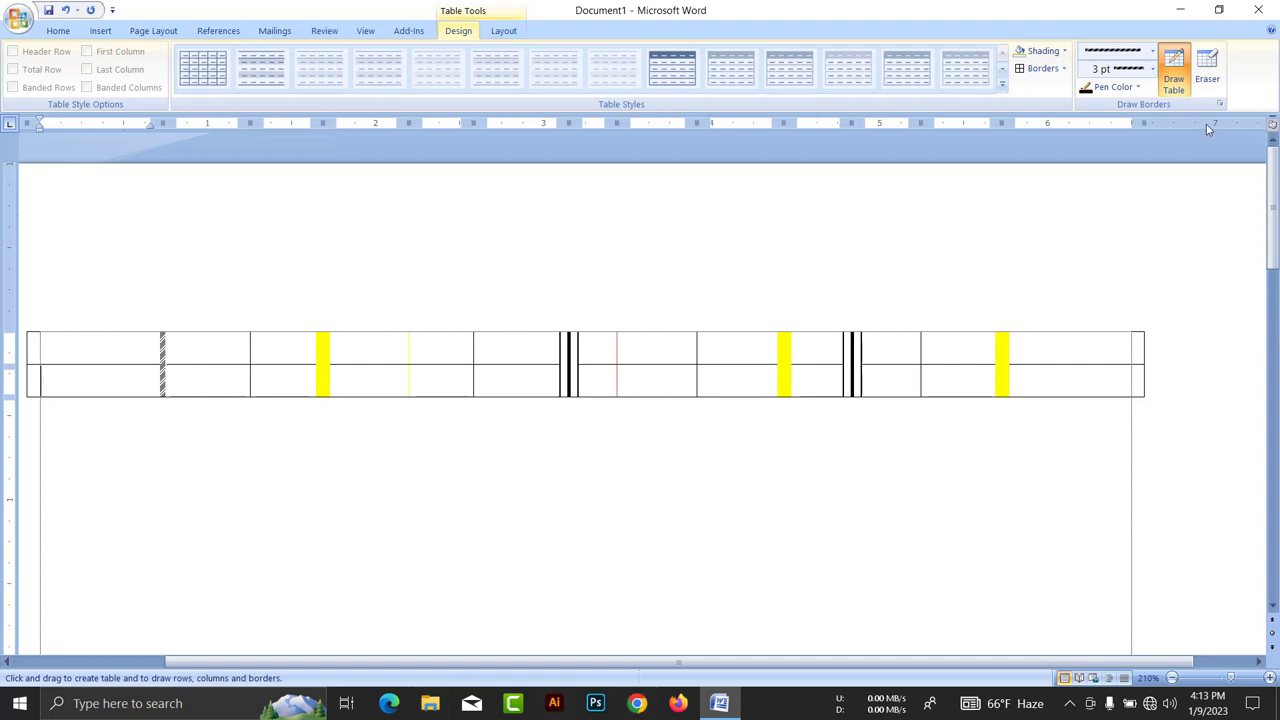
pyautogui.click(1207, 68)
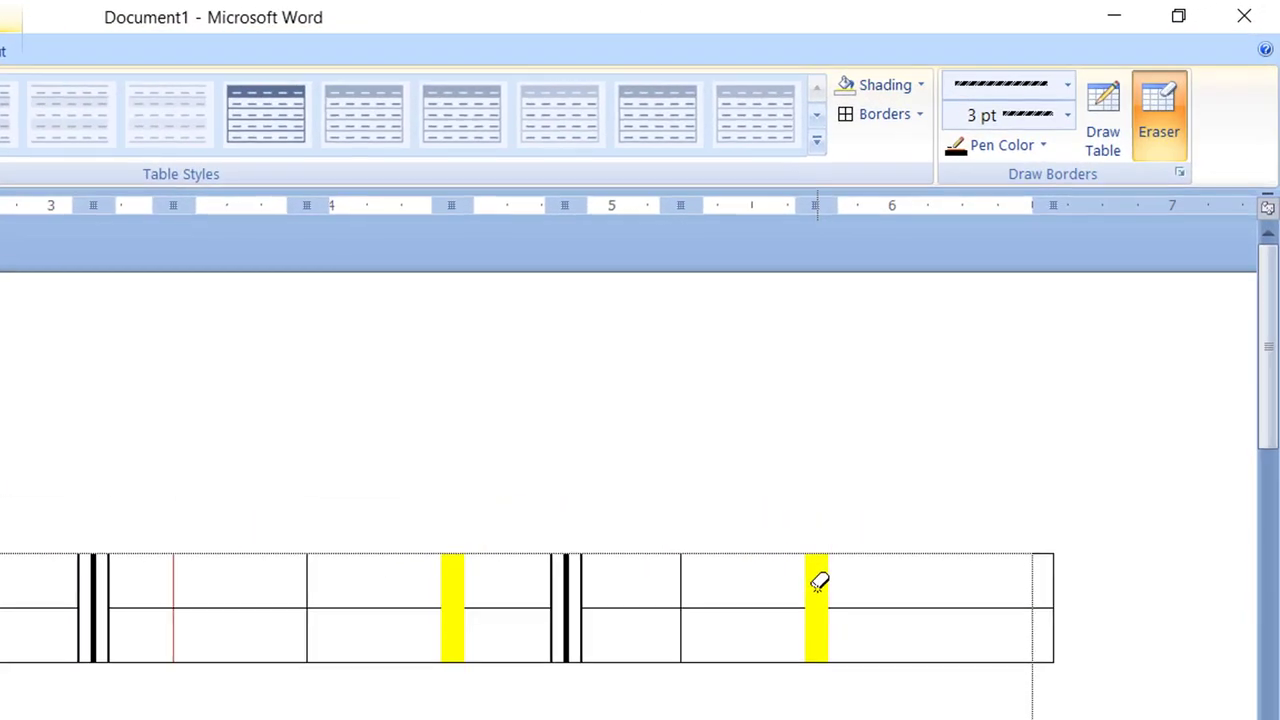
# Erase the yellow, double and red dividers from the top and bottom rows.
pyautogui.click(818, 582)
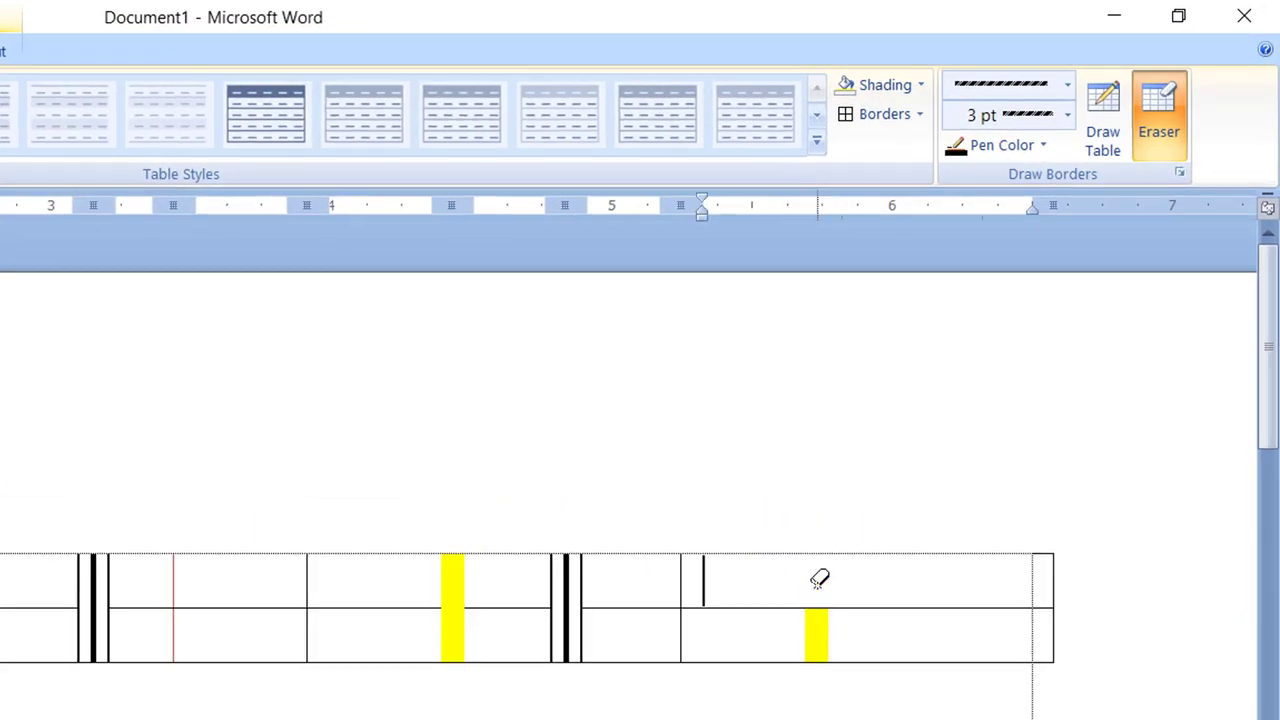
pyautogui.click(818, 637)
pyautogui.click(566, 582)
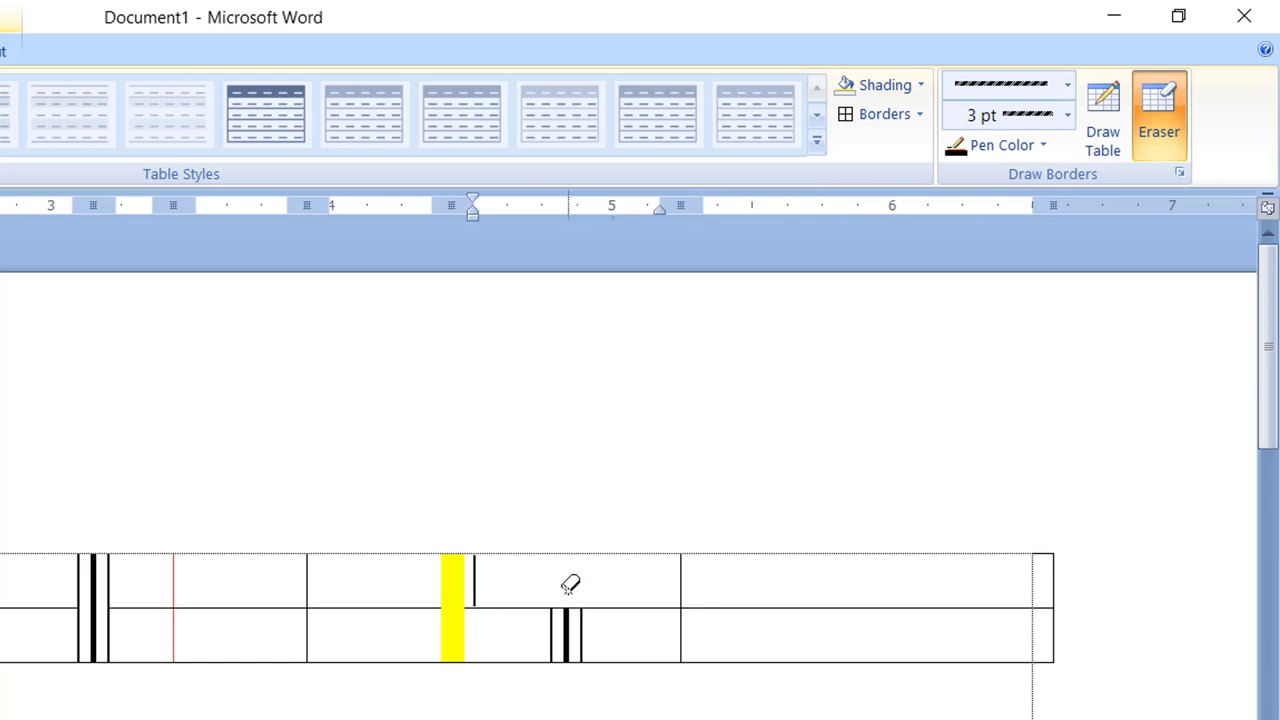
pyautogui.click(573, 625)
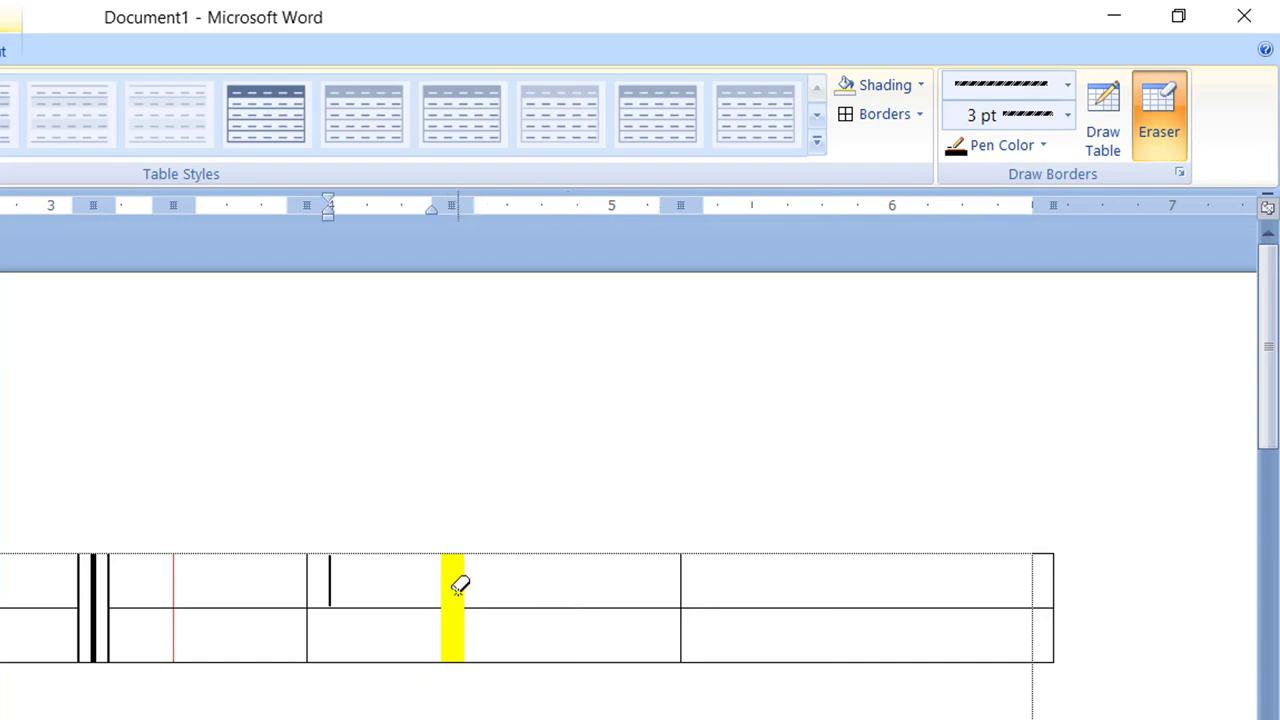
pyautogui.click(458, 588)
pyautogui.click(460, 618)
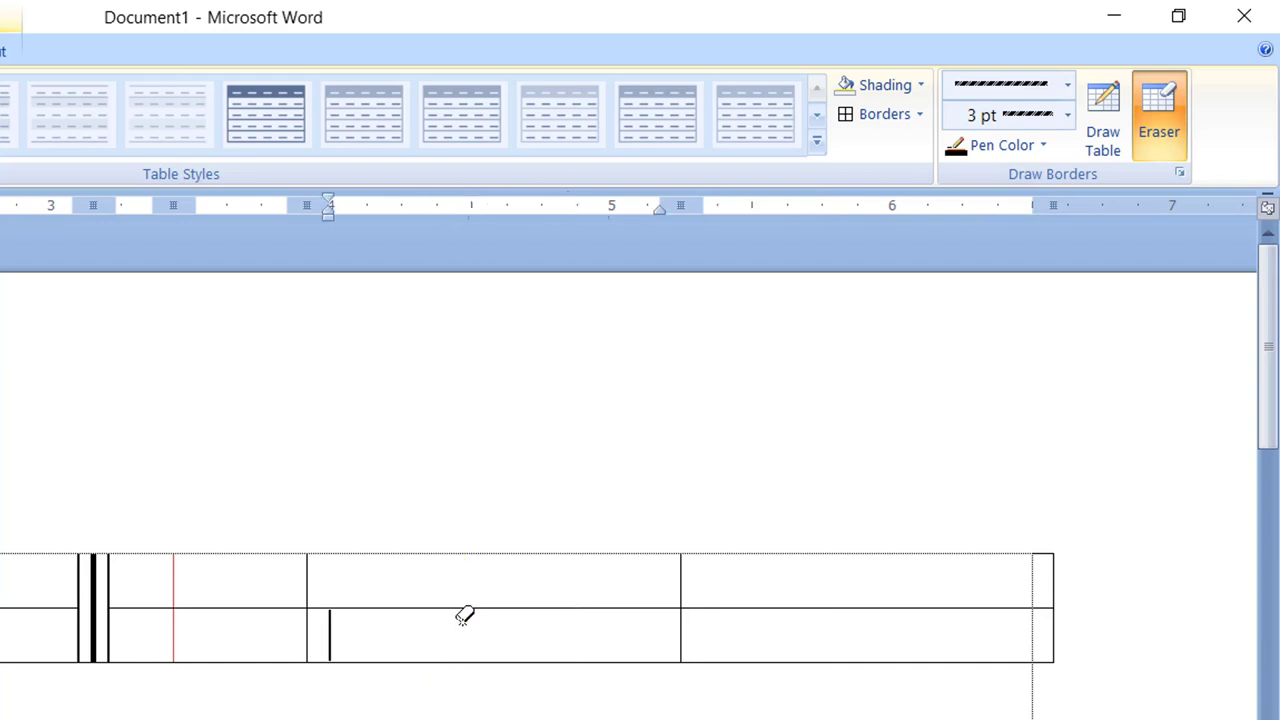
pyautogui.click(175, 586)
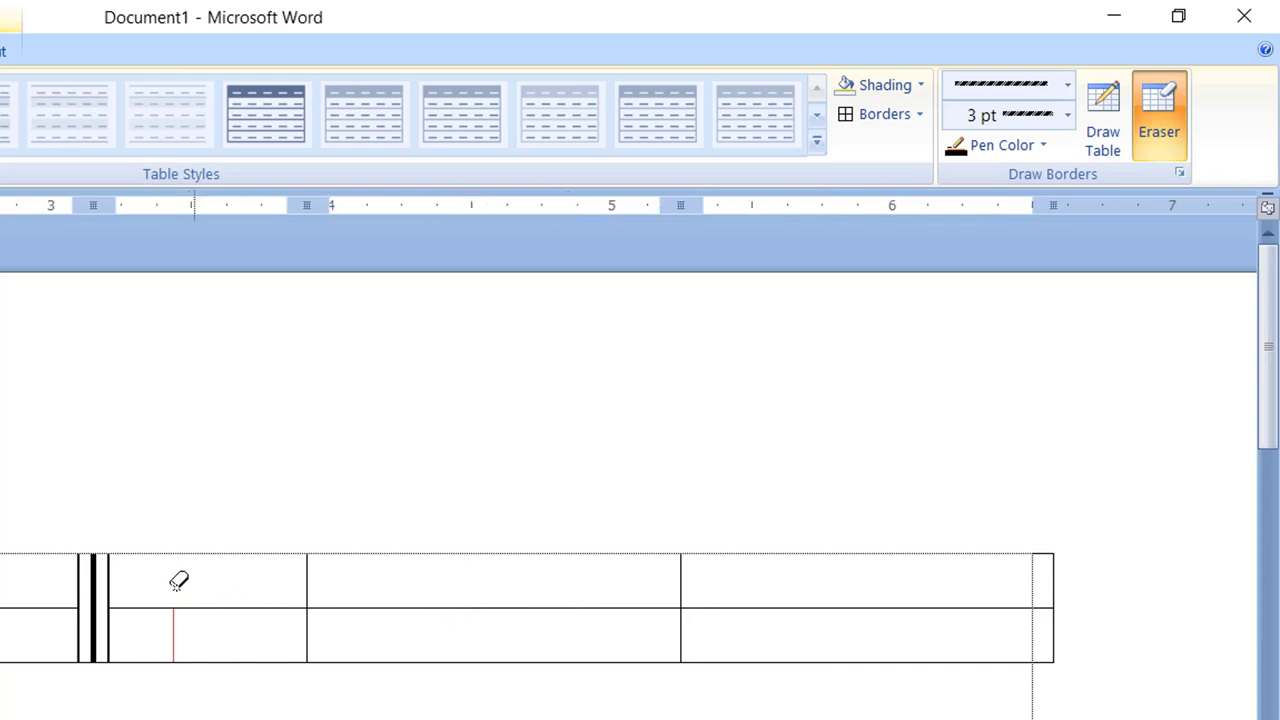
pyautogui.click(91, 570)
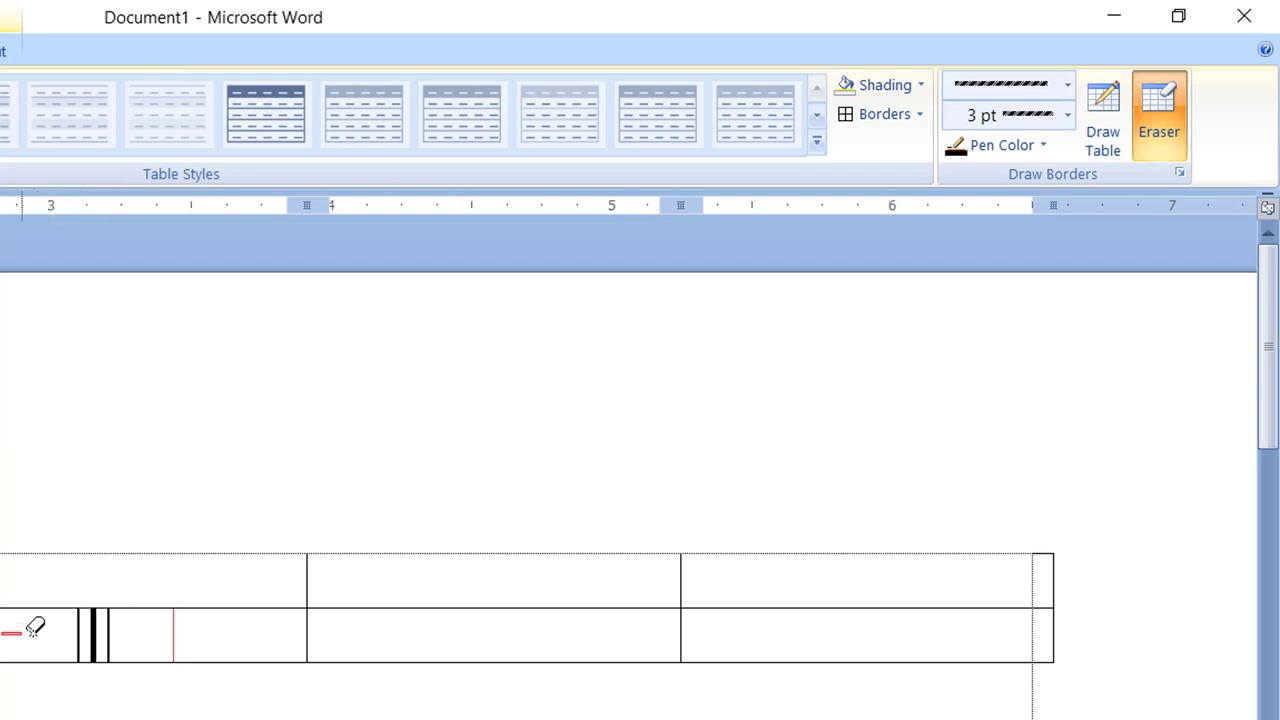
# Erase the remaining double, yellow and hatched dividers, and merge columns 3 and 4.
pyautogui.moveTo(3, 637); pyautogui.dragTo(221, 650)
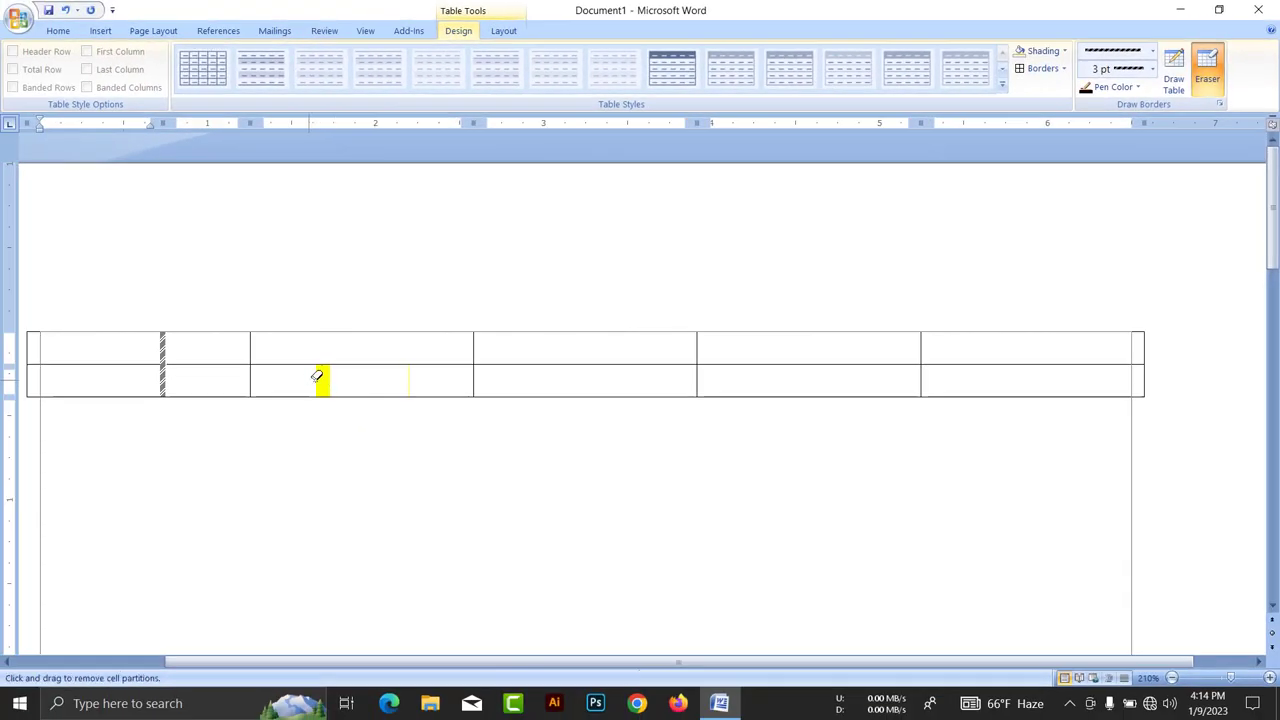
pyautogui.moveTo(317, 376); pyautogui.dragTo(397, 374)
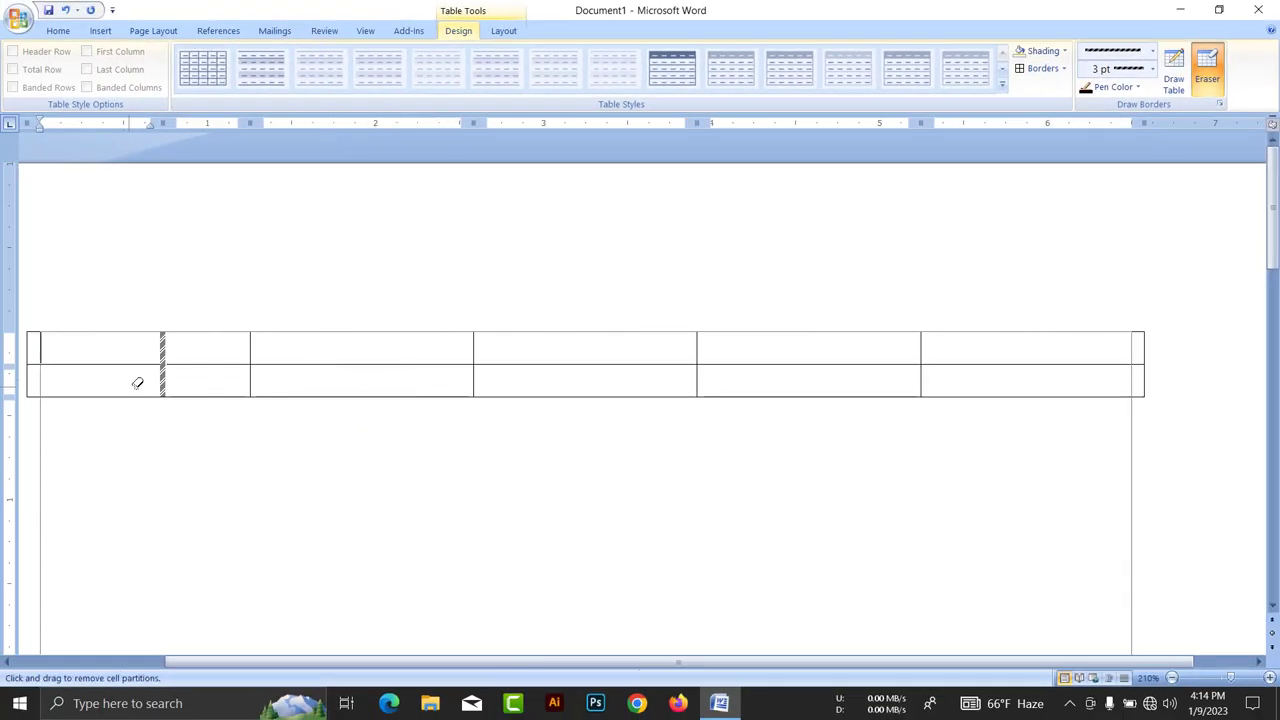
pyautogui.moveTo(138, 383); pyautogui.dragTo(191, 383)
pyautogui.moveTo(137, 346); pyautogui.dragTo(180, 346)
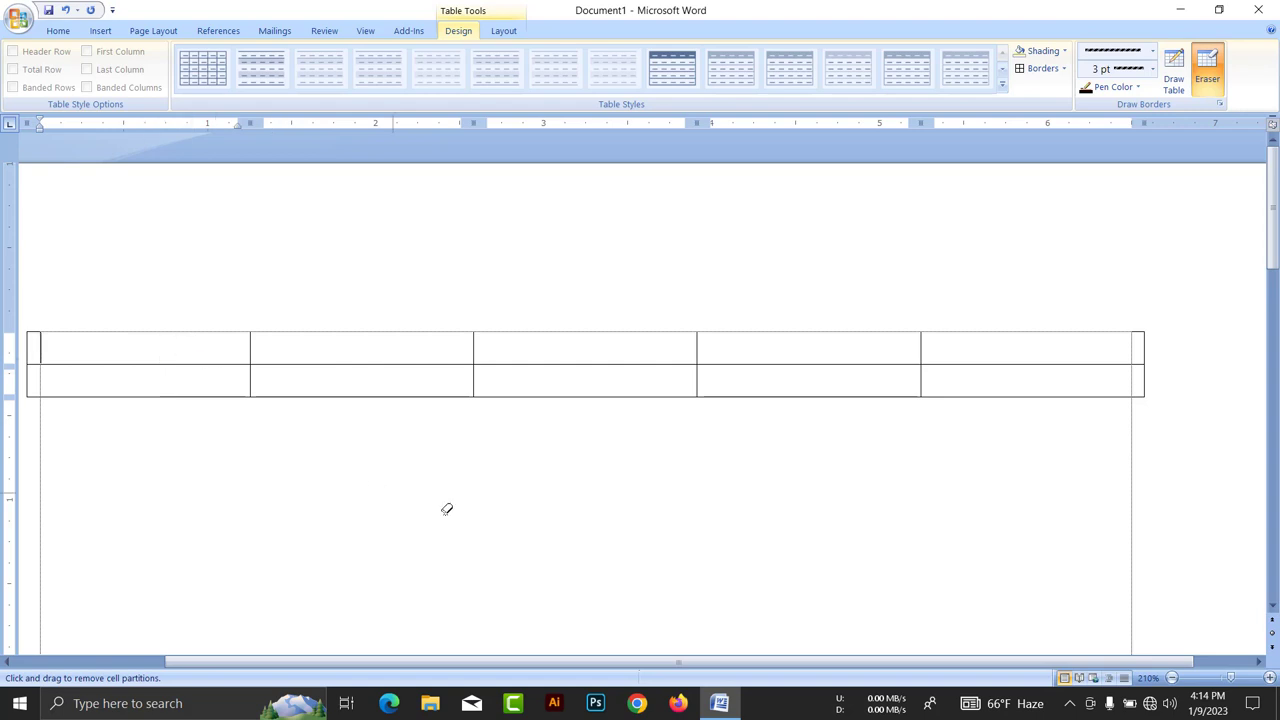
pyautogui.click(697, 347)
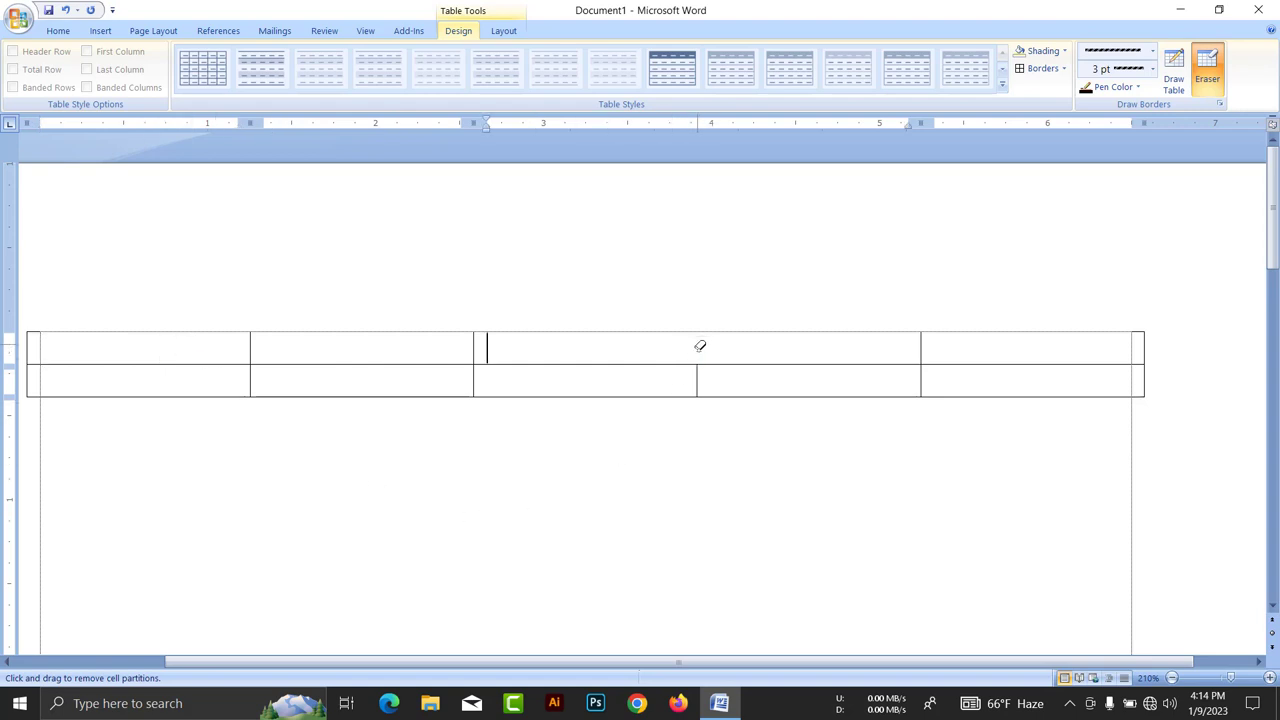
pyautogui.click(697, 380)
# Draw a hatched divider in the wide middle column, then four thin solid dividers.
pyautogui.click(1174, 80)
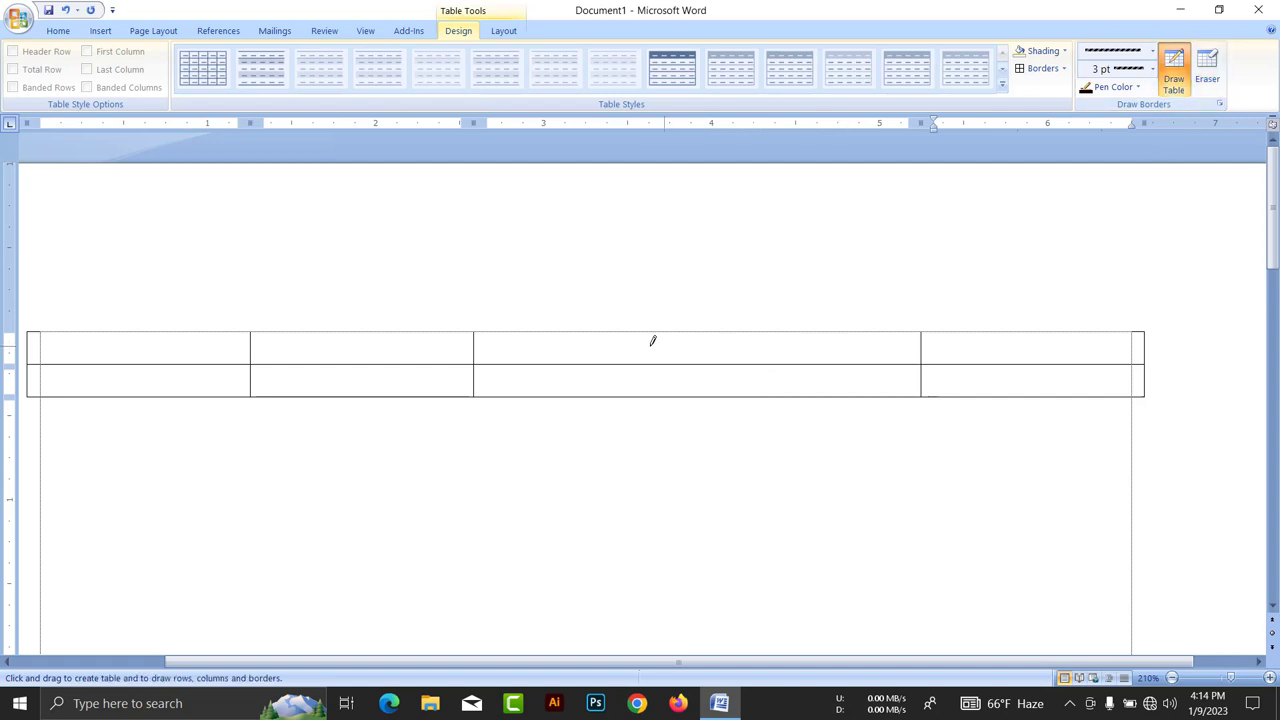
pyautogui.moveTo(650, 414); pyautogui.dragTo(711, 488)
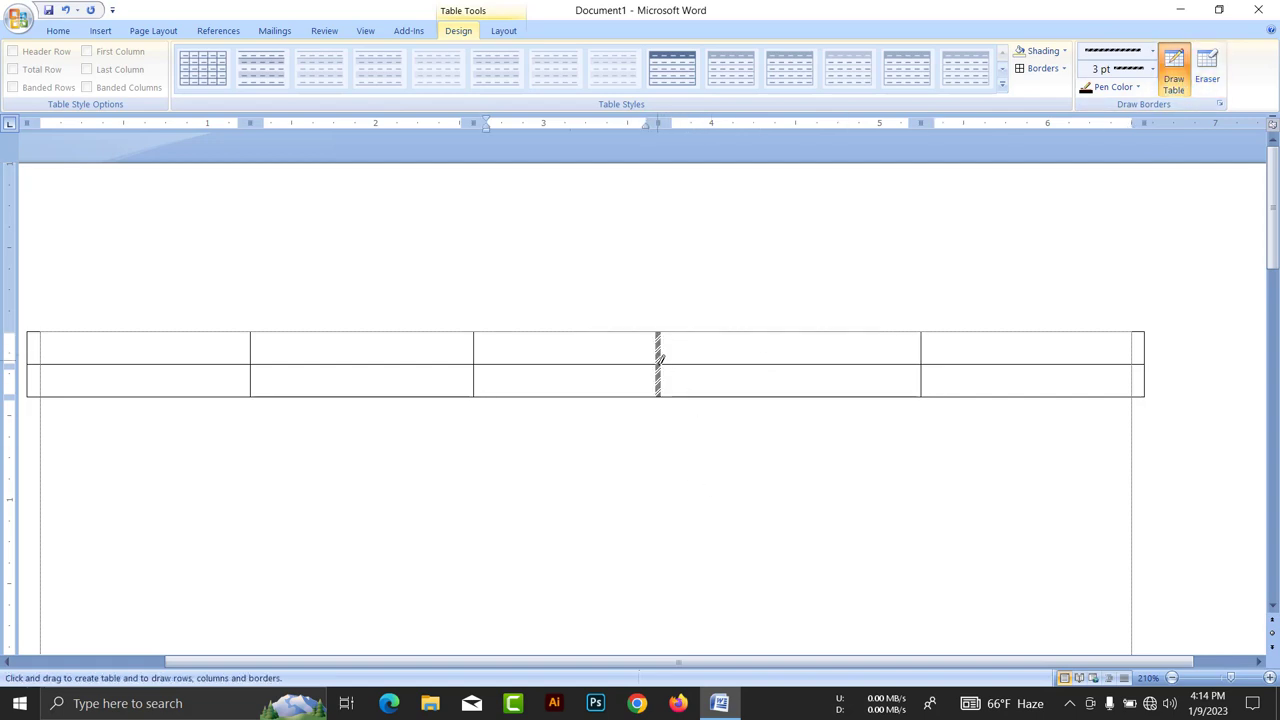
pyautogui.click(1152, 50)
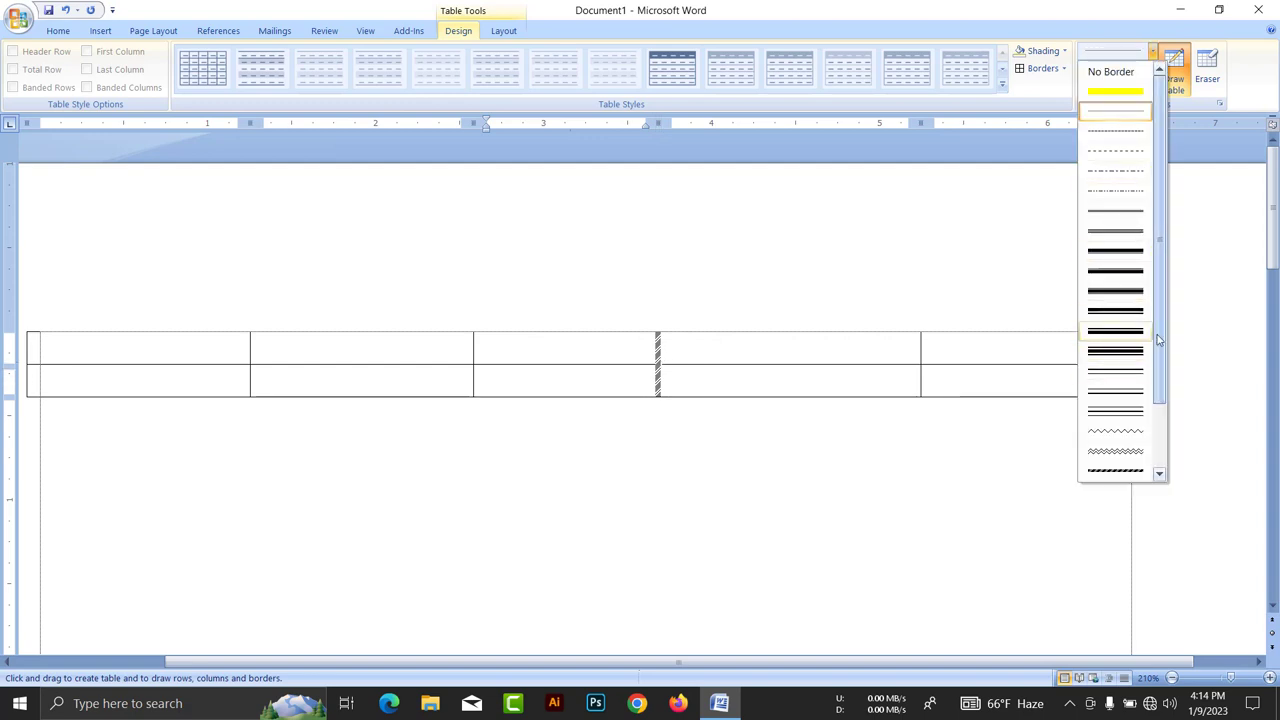
pyautogui.scroll(-3, 1152, 424)
pyautogui.click(1120, 466)
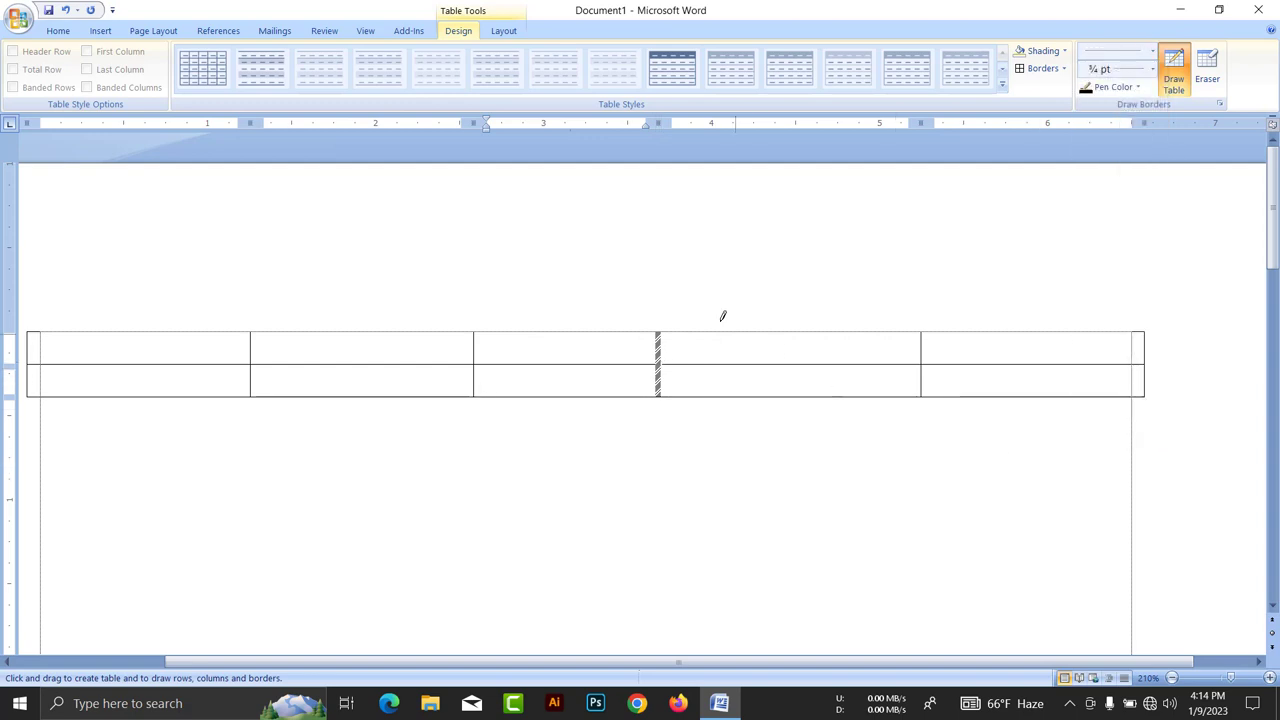
pyautogui.moveTo(757, 324); pyautogui.dragTo(758, 396)
pyautogui.moveTo(812, 331); pyautogui.dragTo(810, 396)
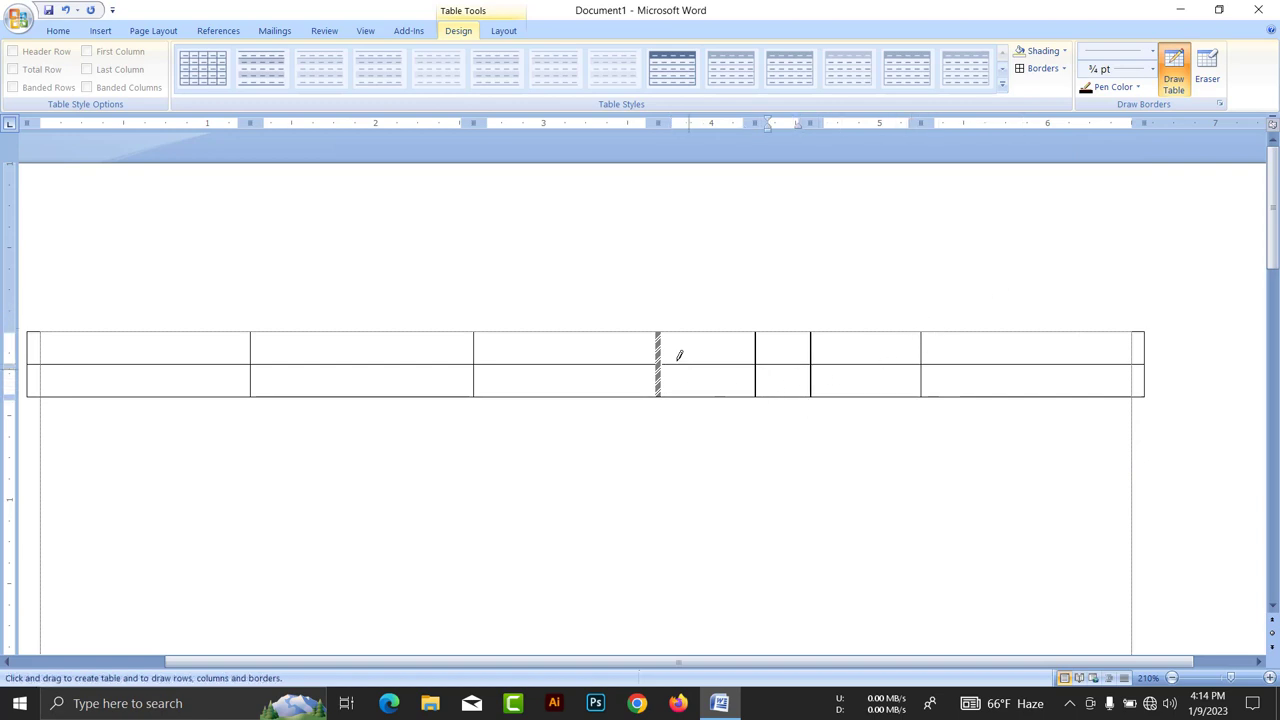
pyautogui.moveTo(567, 323); pyautogui.dragTo(569, 395)
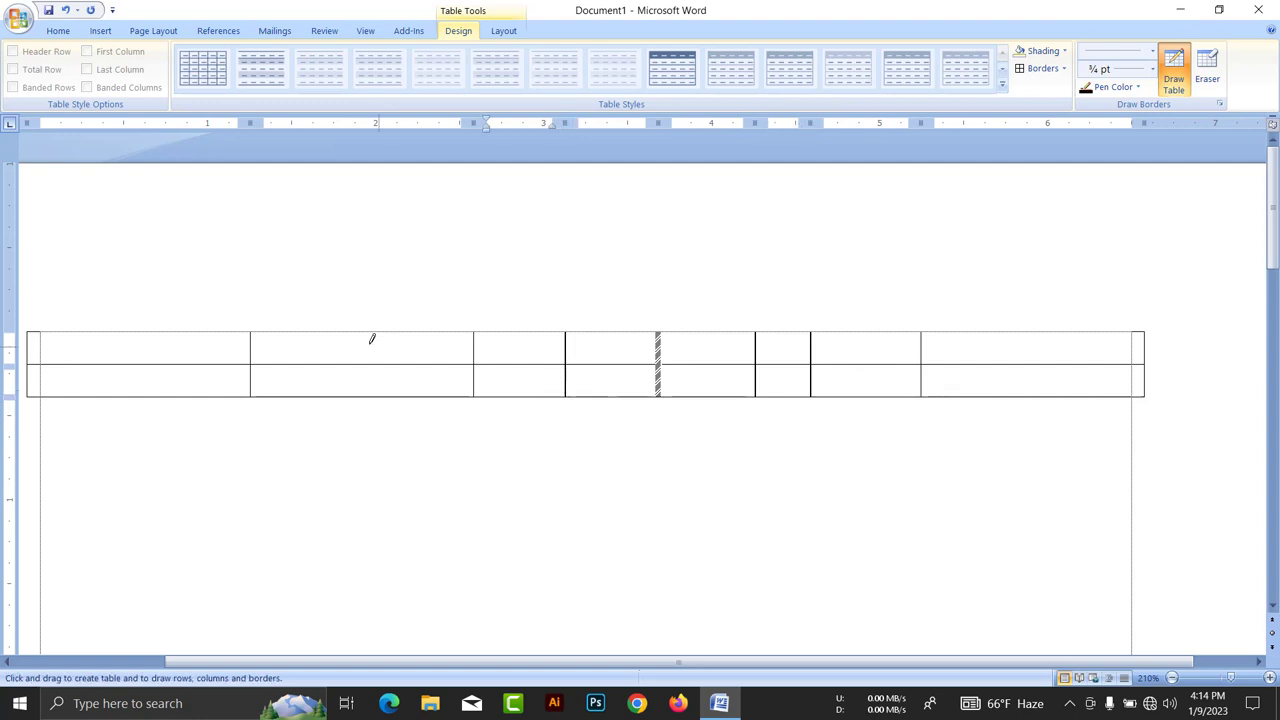
pyautogui.moveTo(362, 331); pyautogui.dragTo(360, 396)
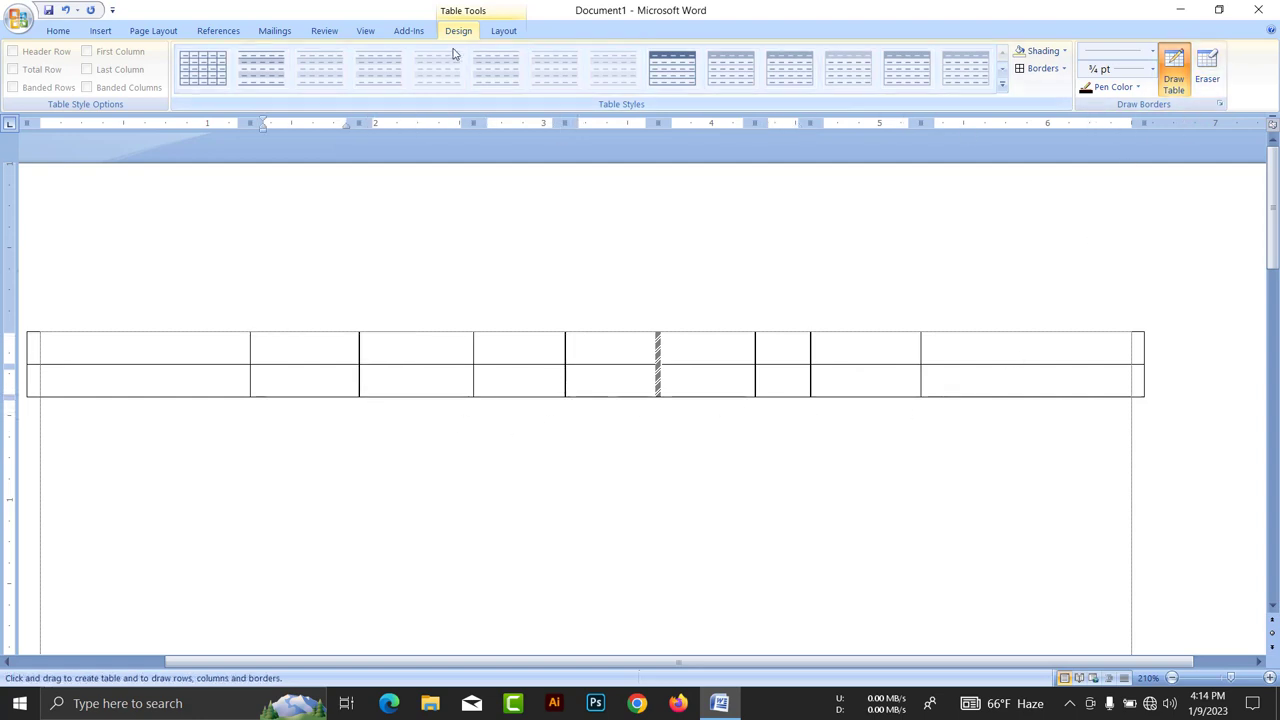
# Turn off Draw Table mode with the cursor in the first cell.
pyautogui.click(500, 31)
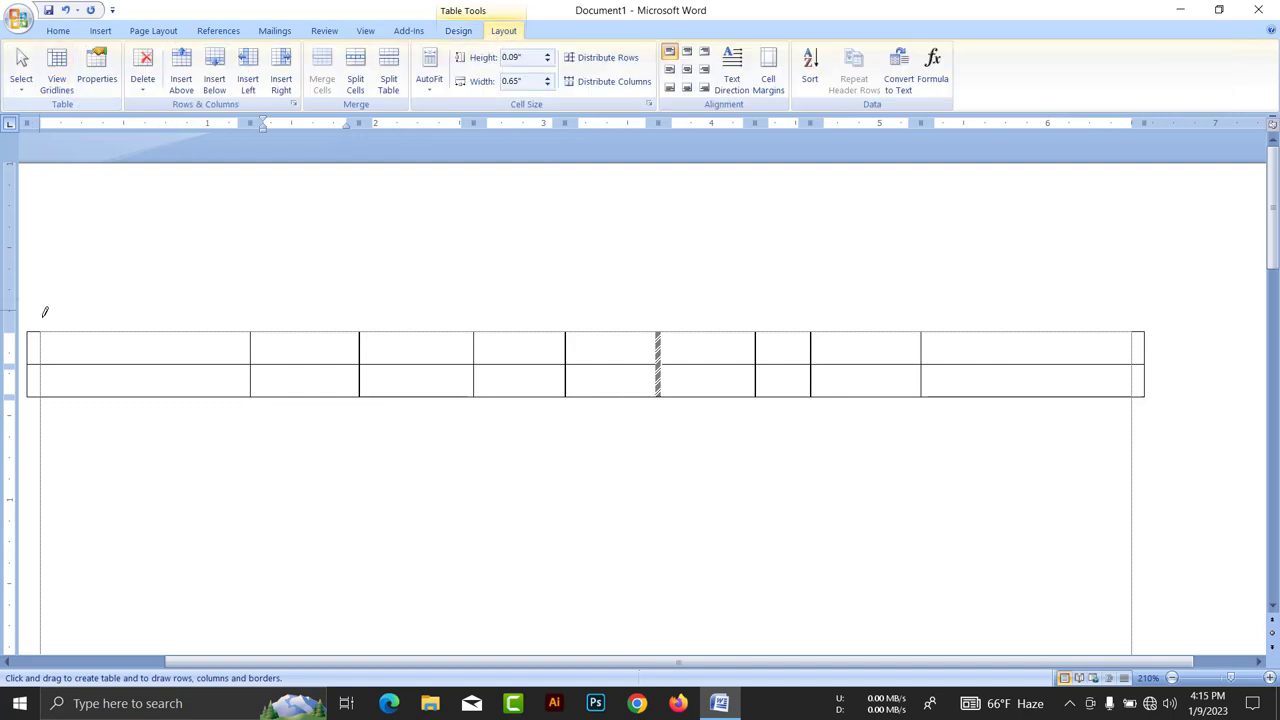
pyautogui.click(63, 348)
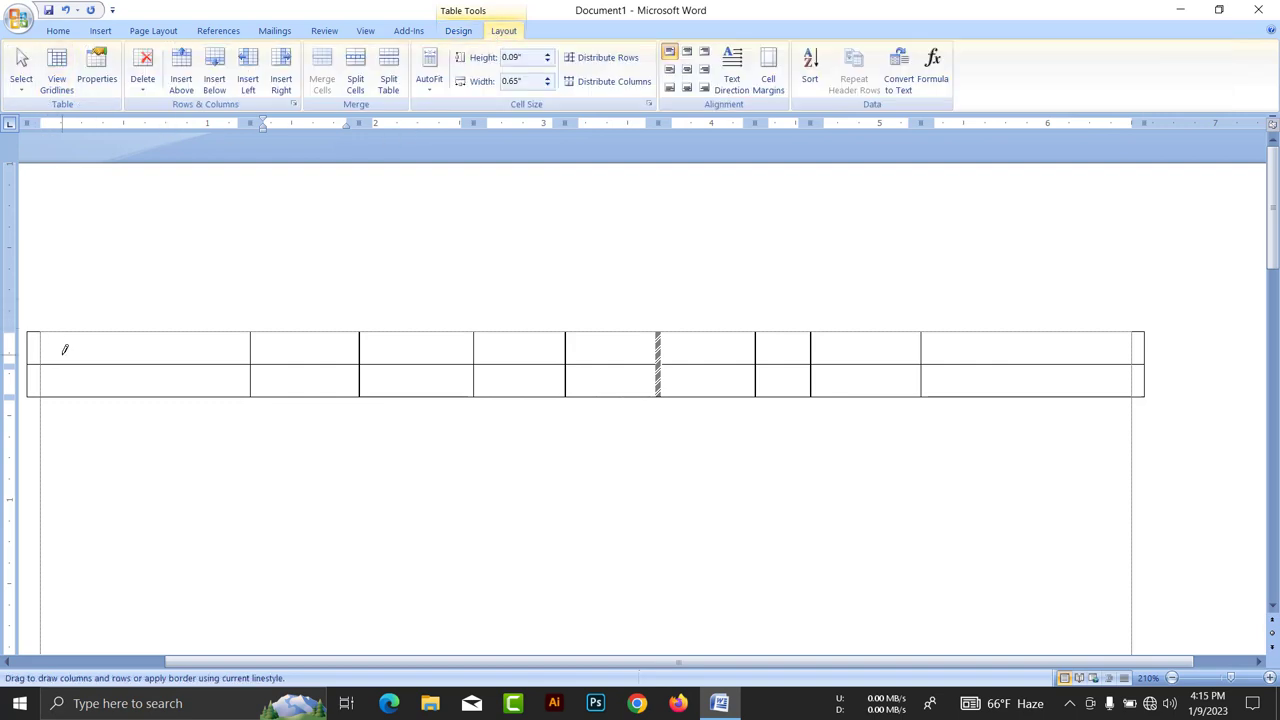
pyautogui.click(458, 31)
pyautogui.click(1174, 70)
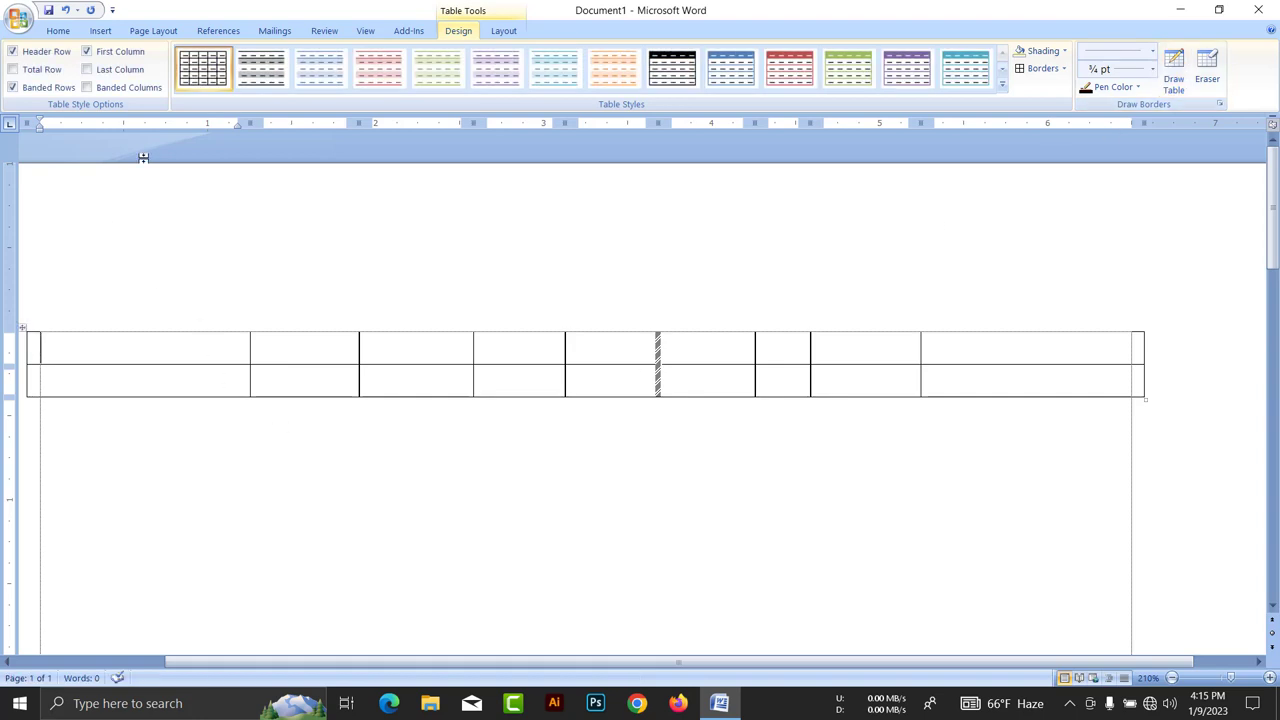
# Use Layout > Select to select a cell, column, row, then the whole table.
pyautogui.click(493, 32)
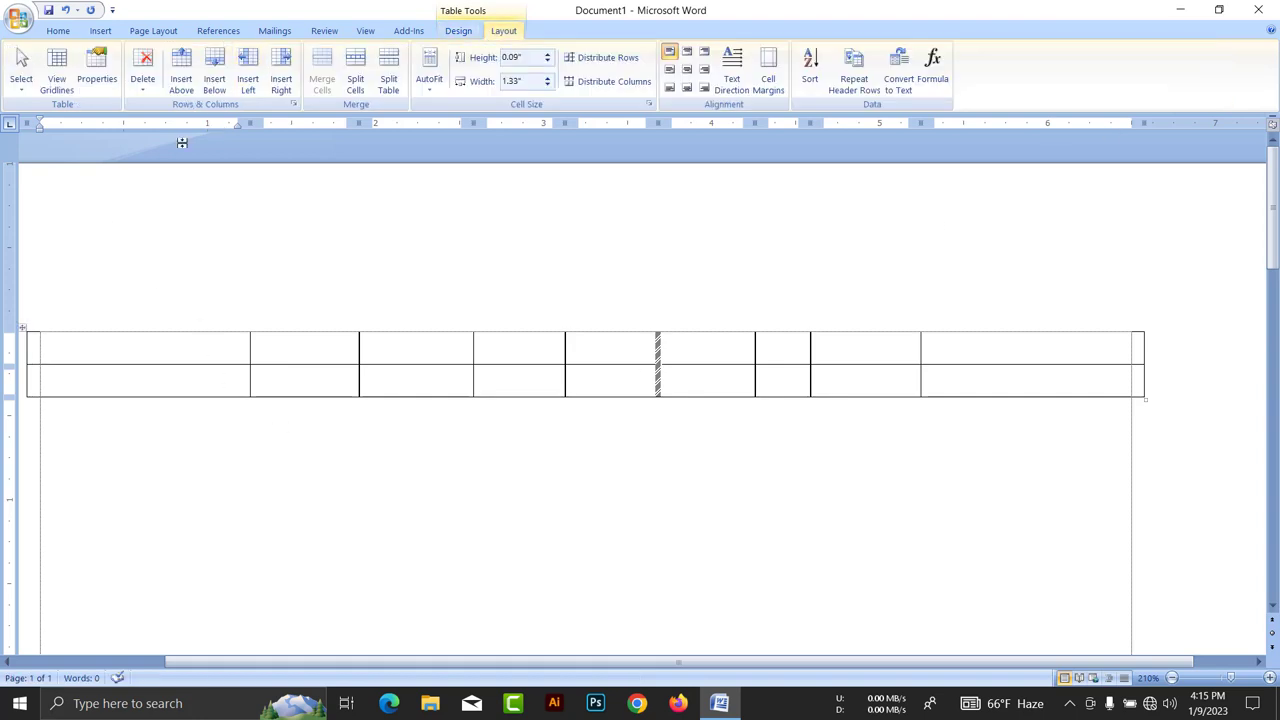
pyautogui.click(36, 90)
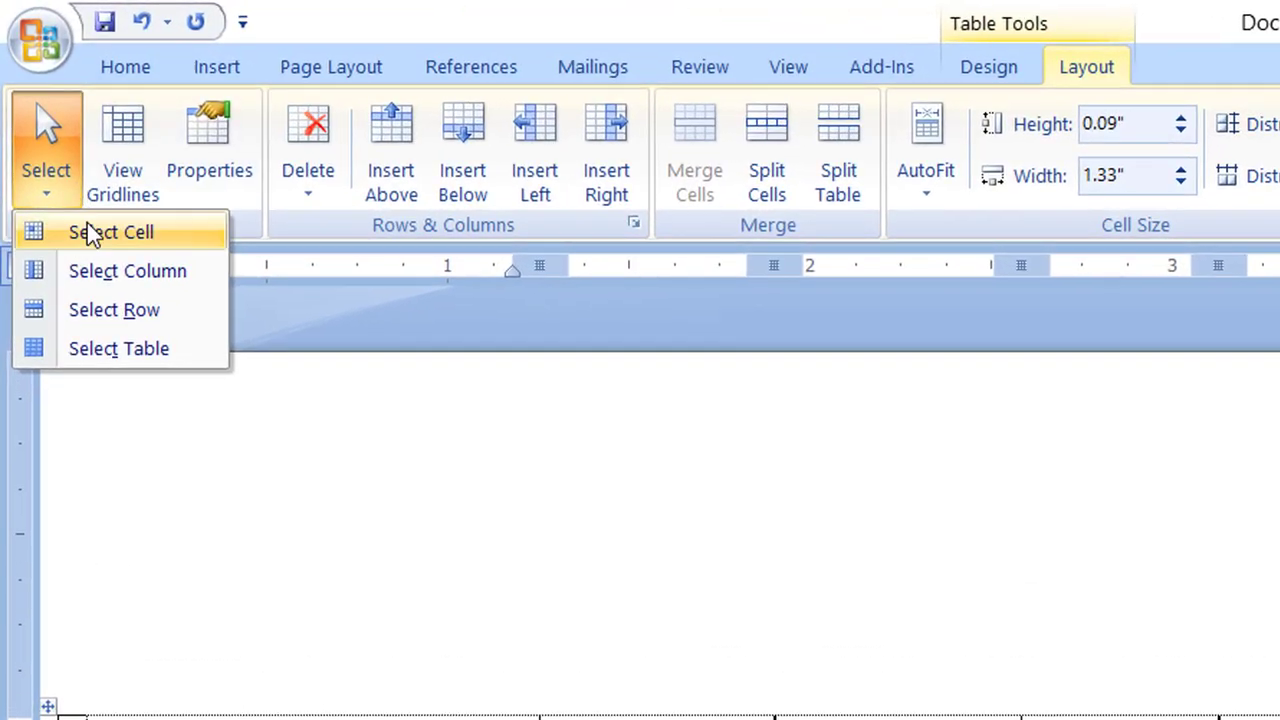
pyautogui.click(85, 220)
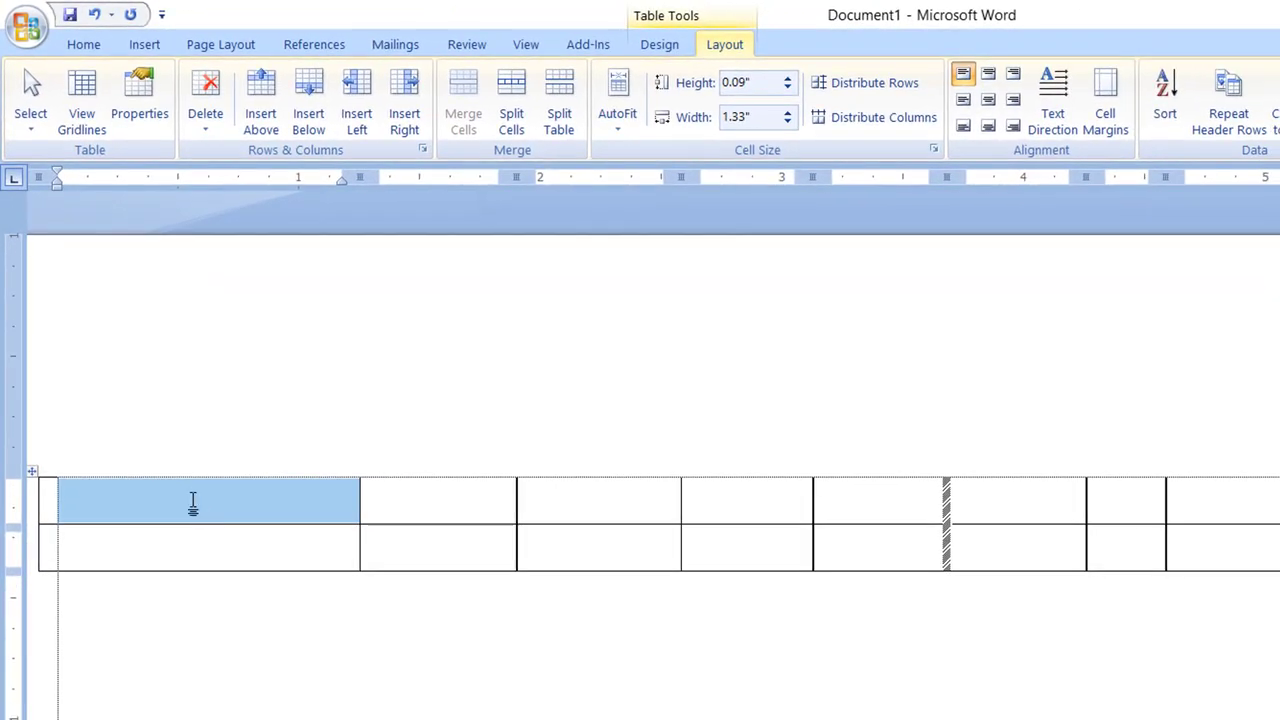
pyautogui.click(193, 505)
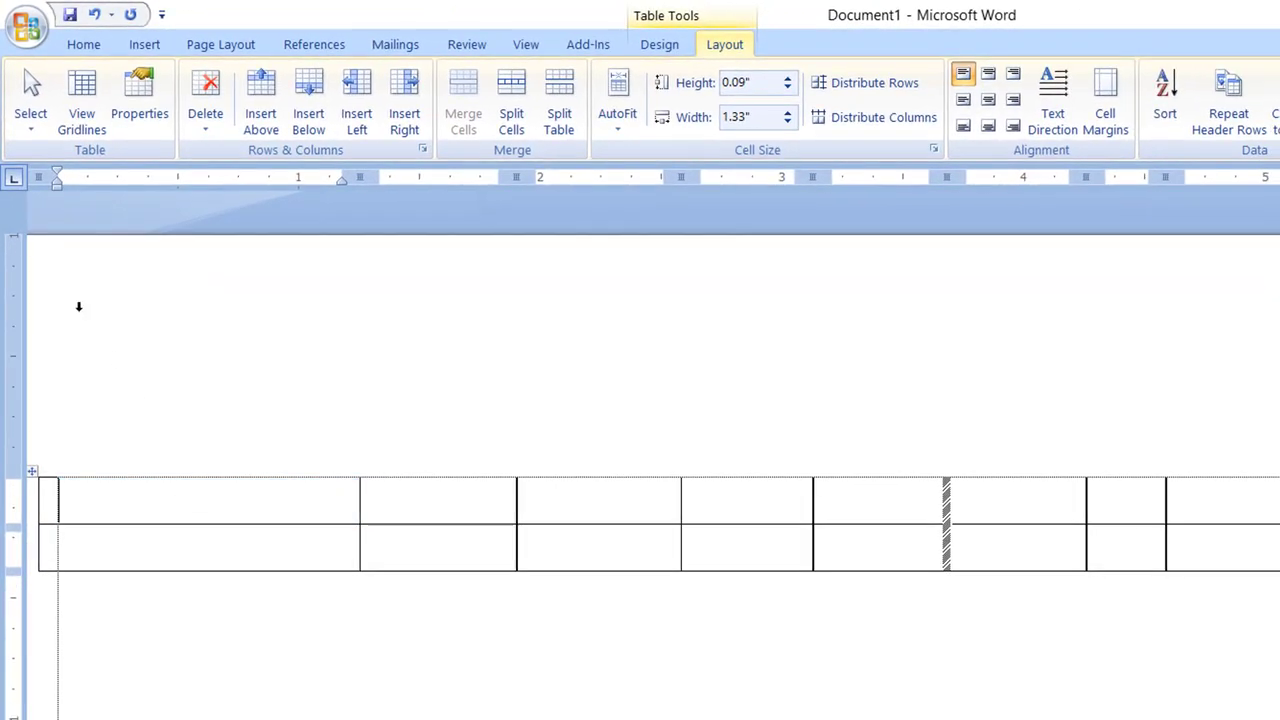
pyautogui.click(32, 126)
pyautogui.click(50, 180)
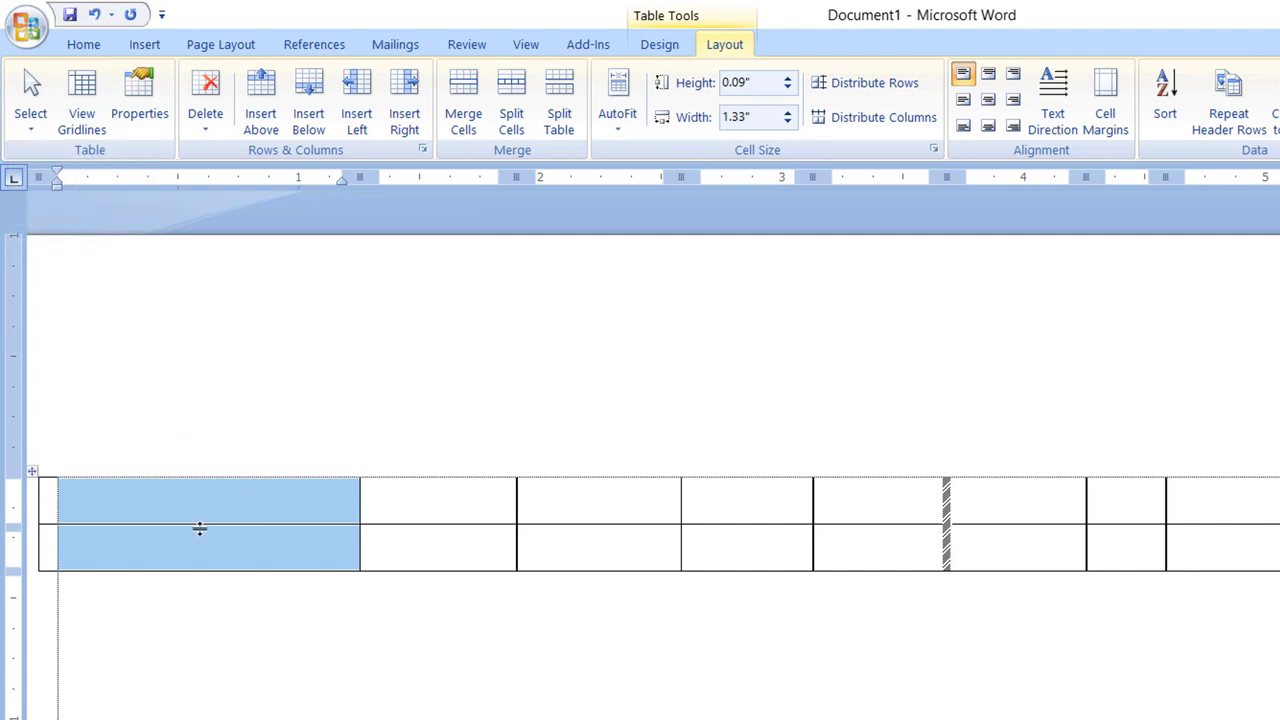
pyautogui.click(193, 512)
pyautogui.click(26, 124)
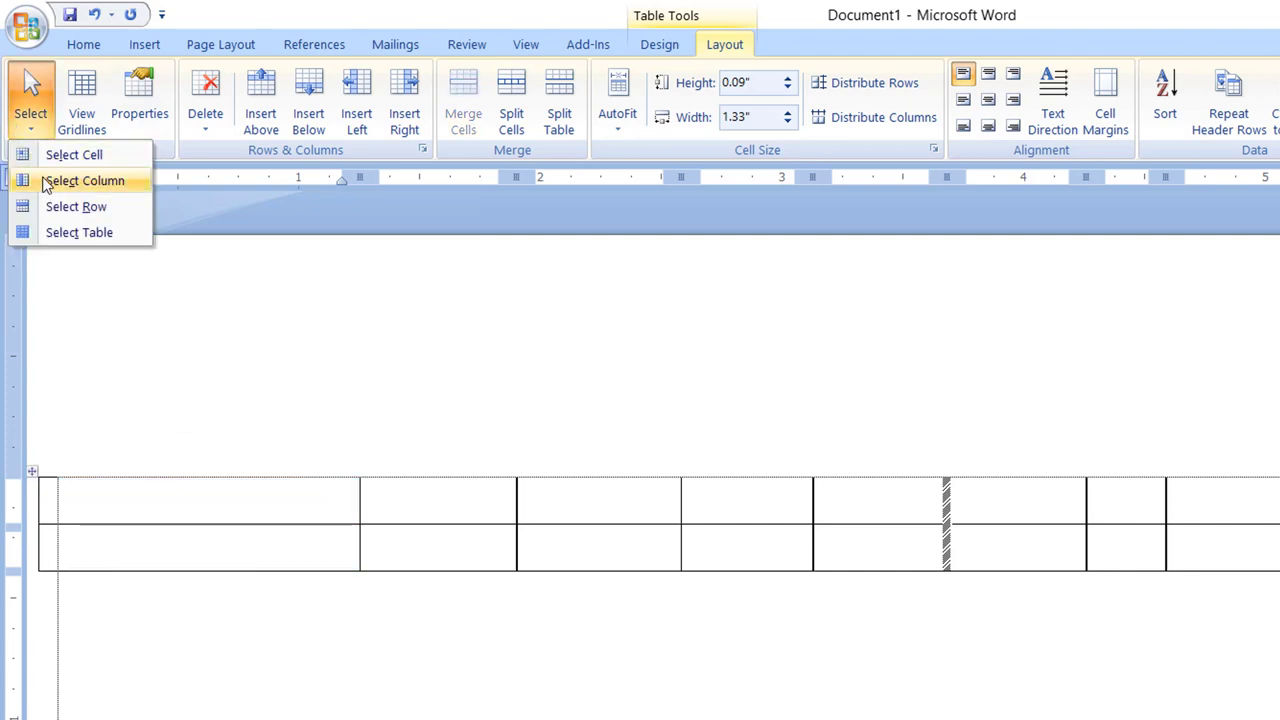
pyautogui.click(56, 207)
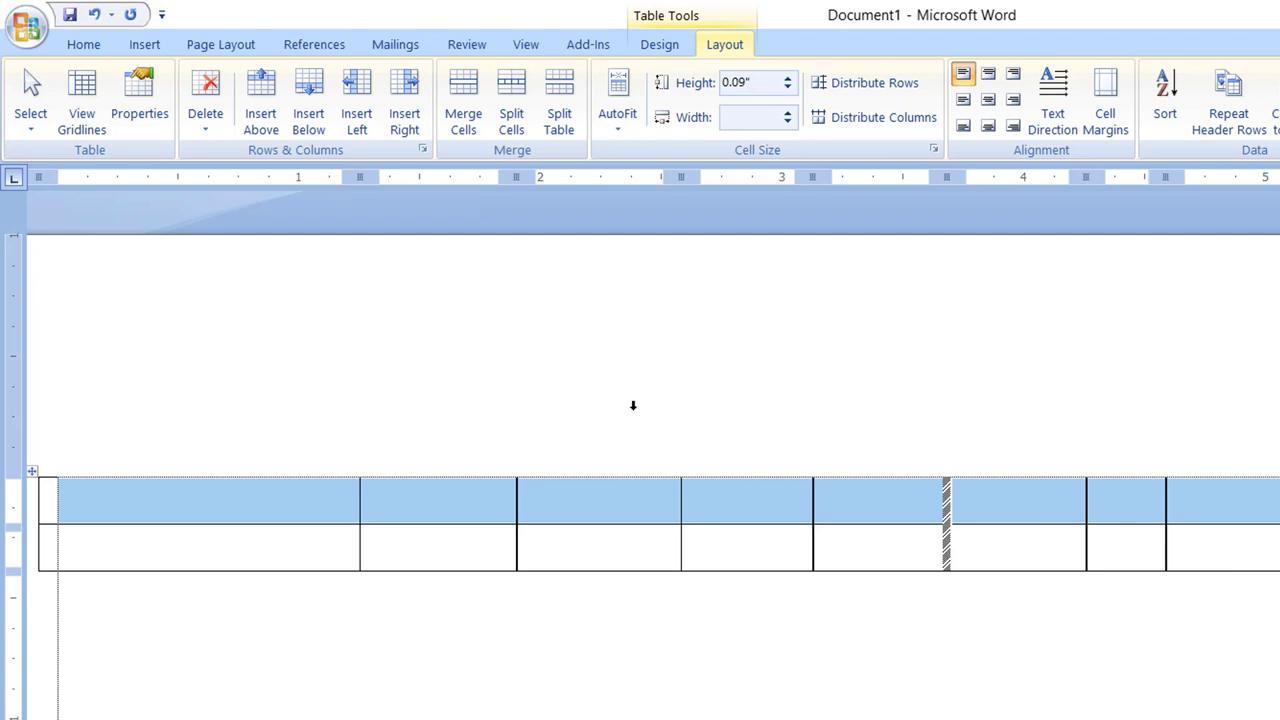
pyautogui.click(30, 122)
pyautogui.click(56, 233)
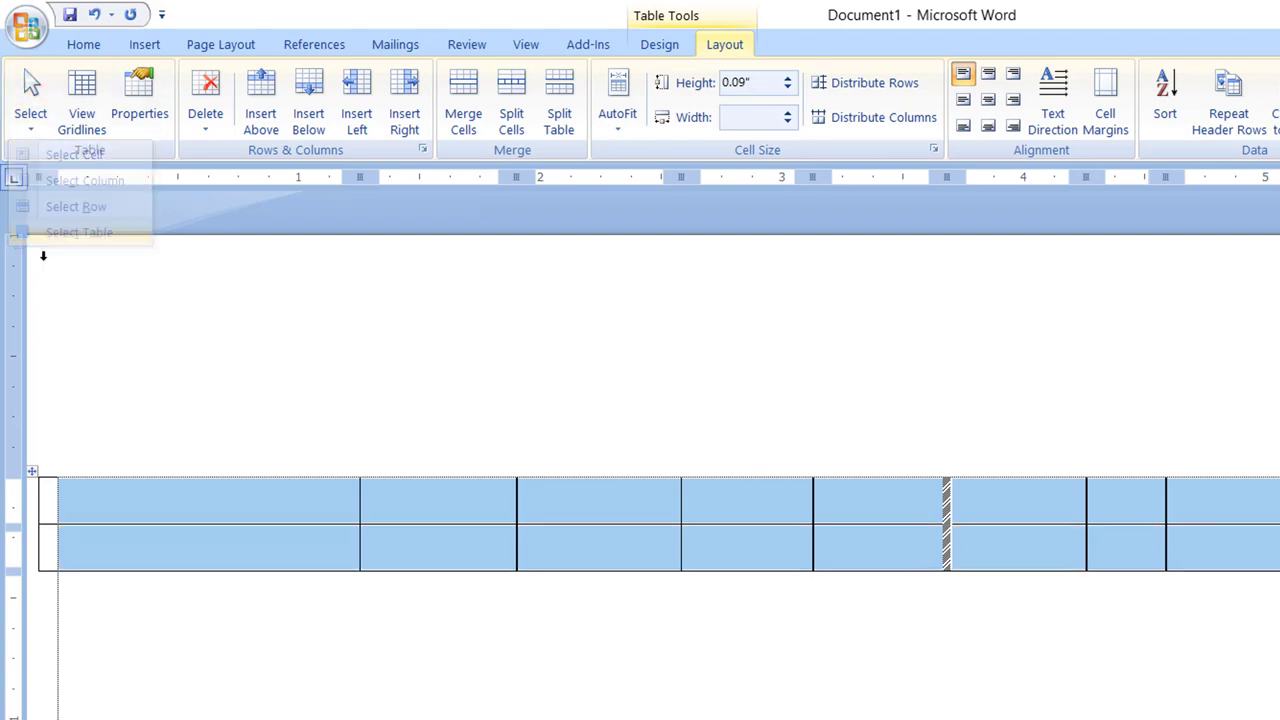
pyautogui.click(351, 590)
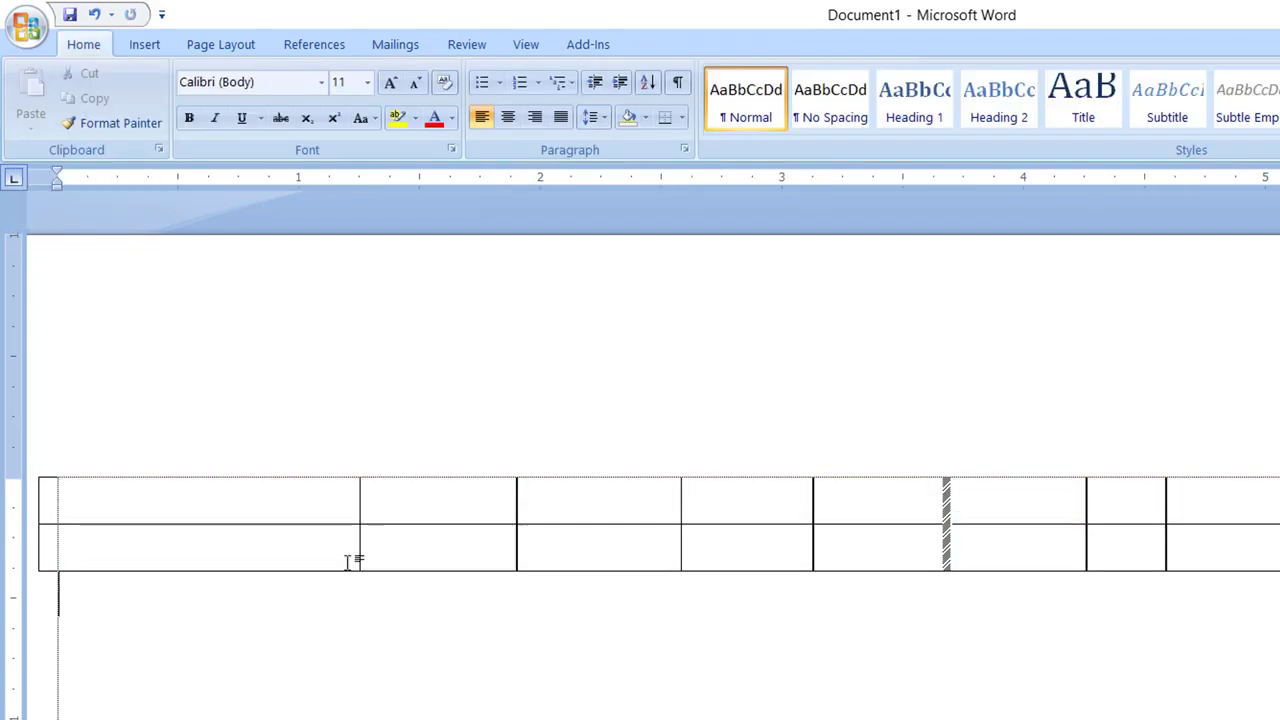
# Select the first row by dragging and via Select Row, then deselect.
pyautogui.click(263, 491)
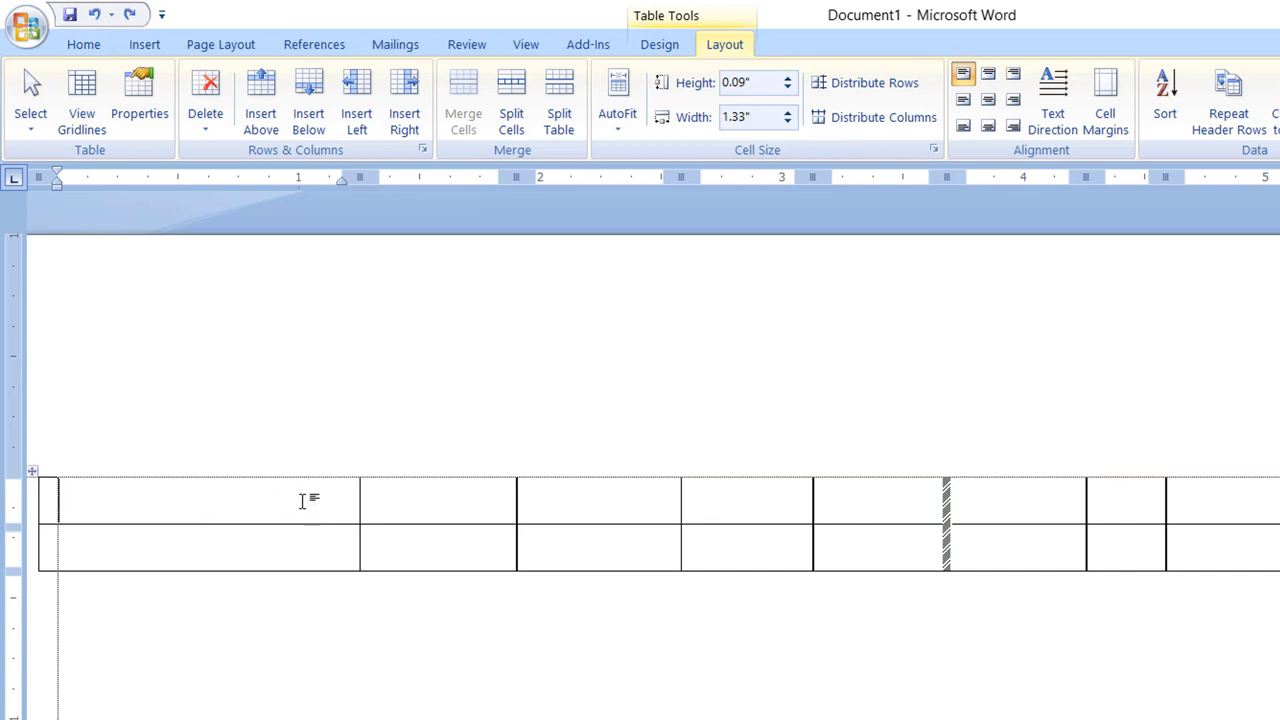
pyautogui.moveTo(300, 500); pyautogui.dragTo(1275, 508)
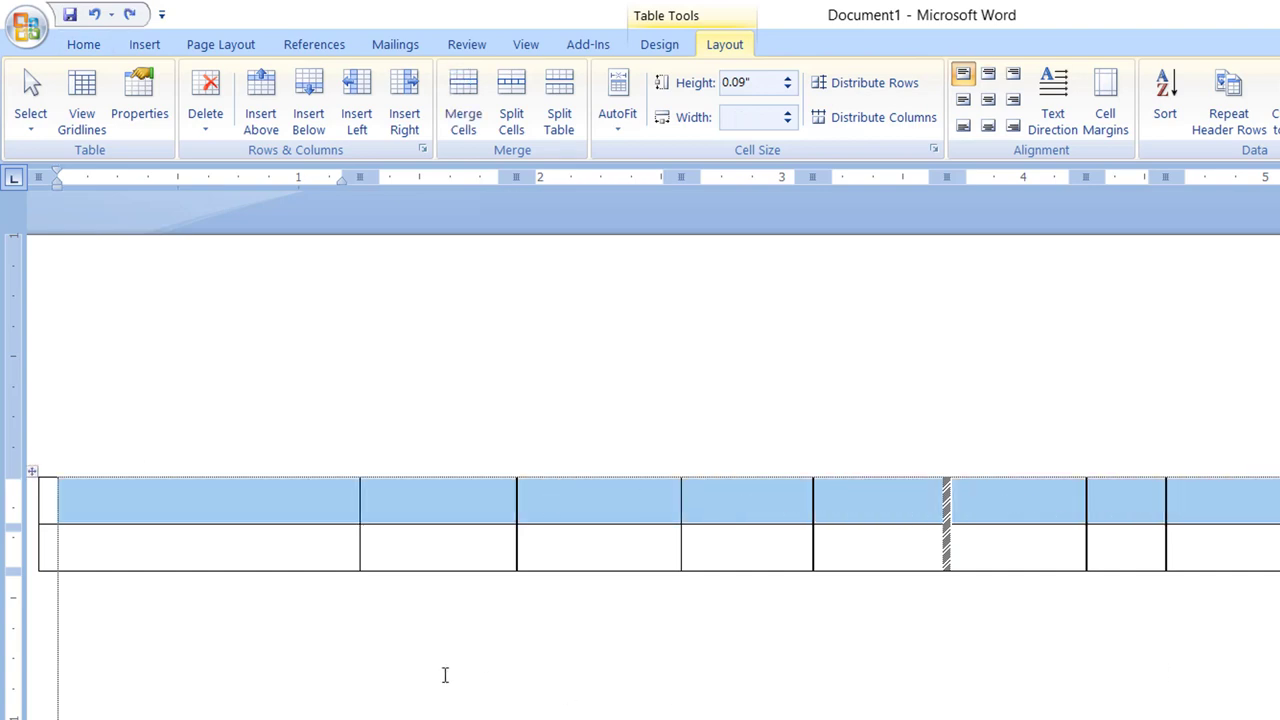
pyautogui.click(305, 506)
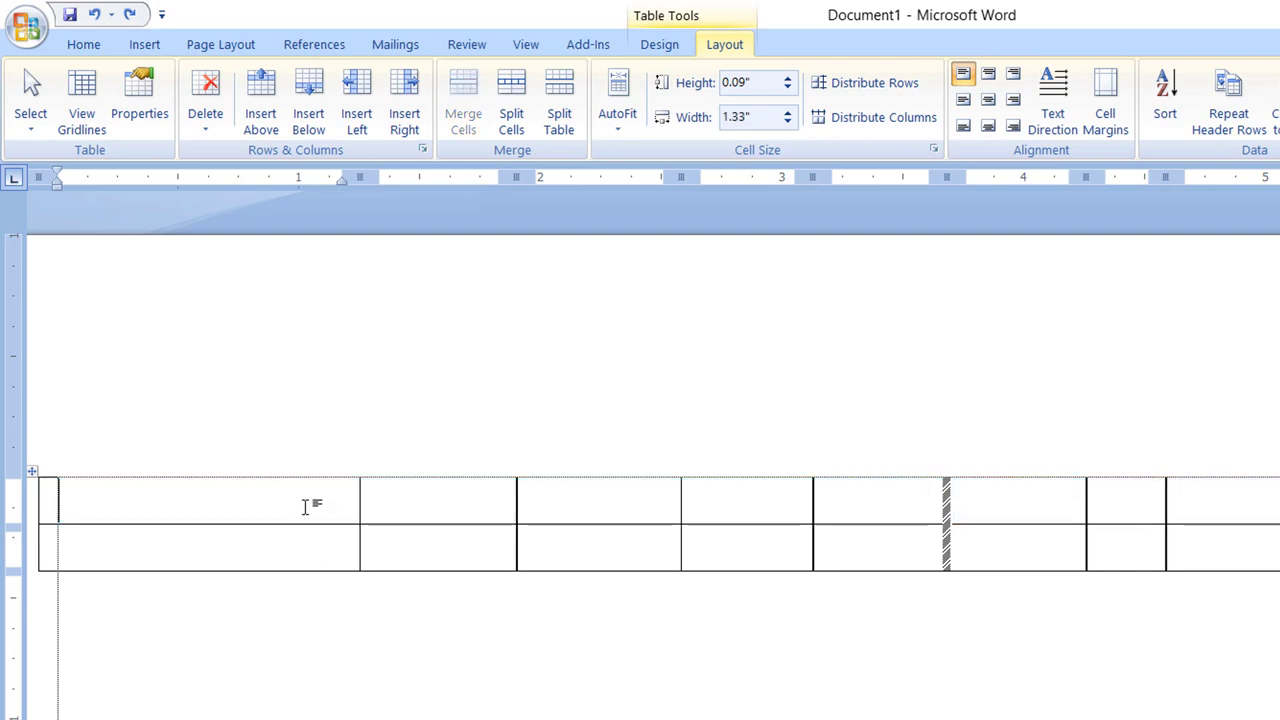
pyautogui.click(34, 128)
pyautogui.click(62, 206)
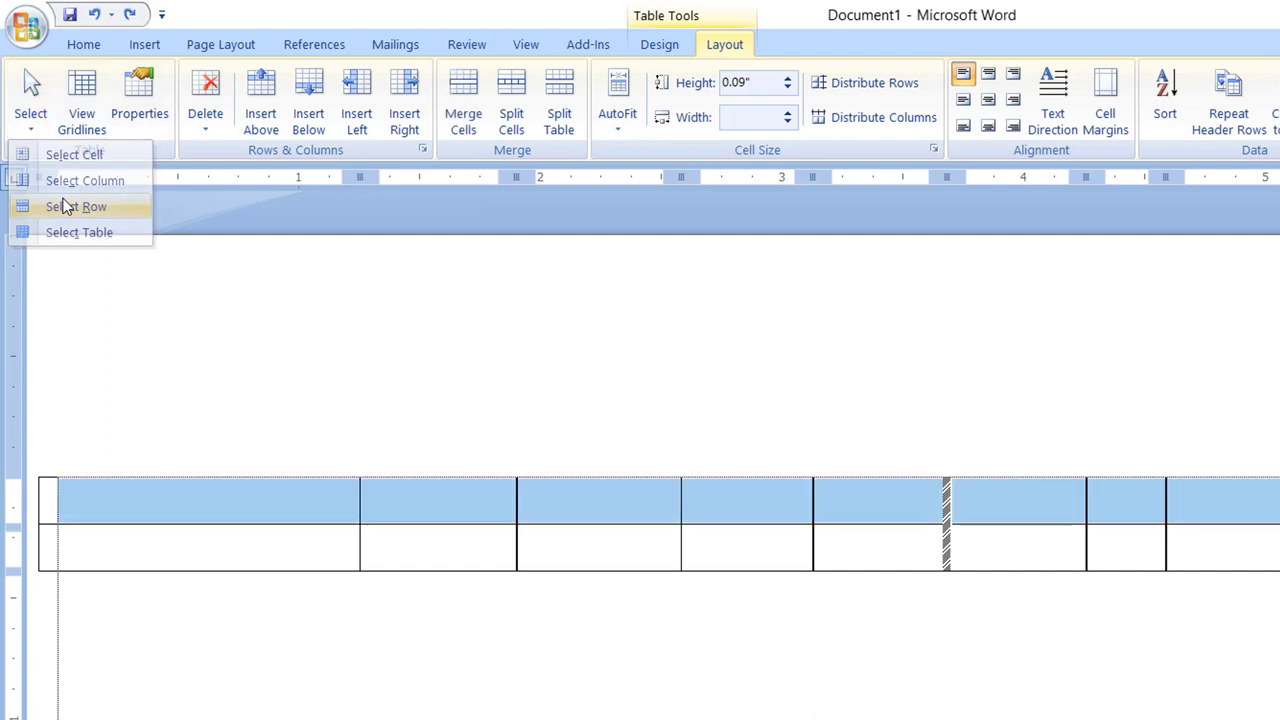
pyautogui.click(268, 515)
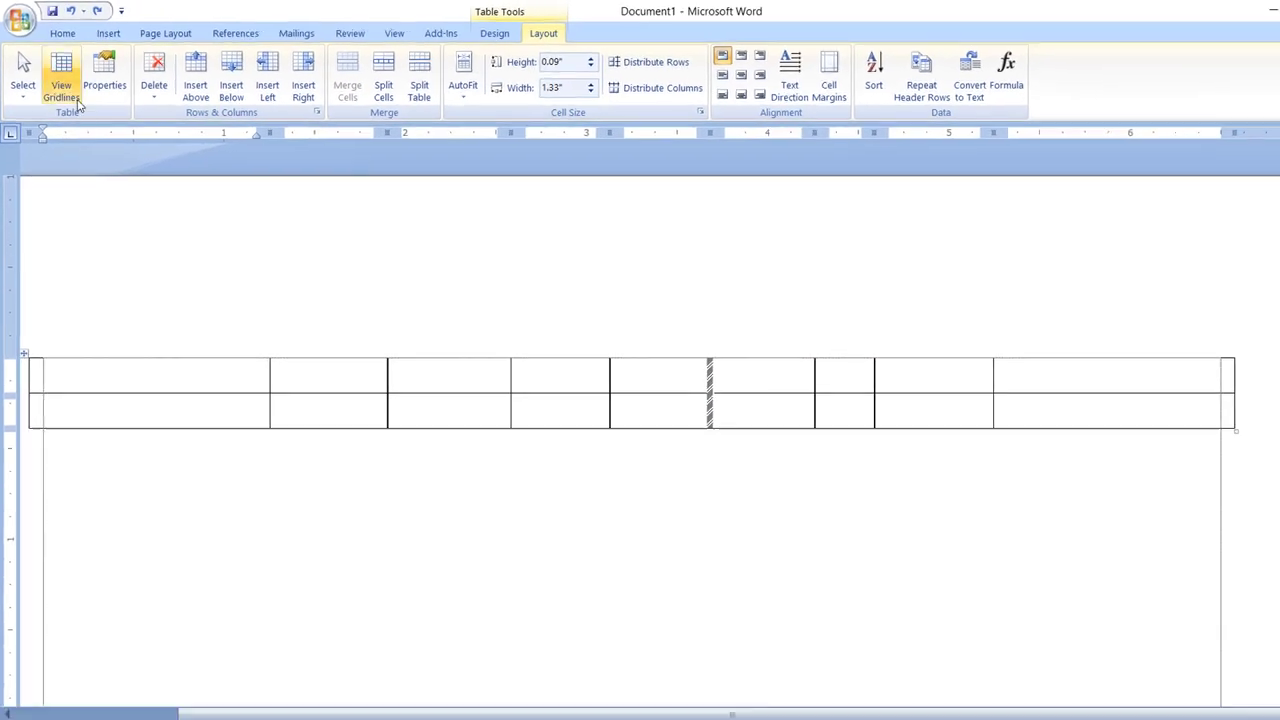
# Narrow the table by dragging its right edge inward from the page margin.
pyautogui.click(97, 72)
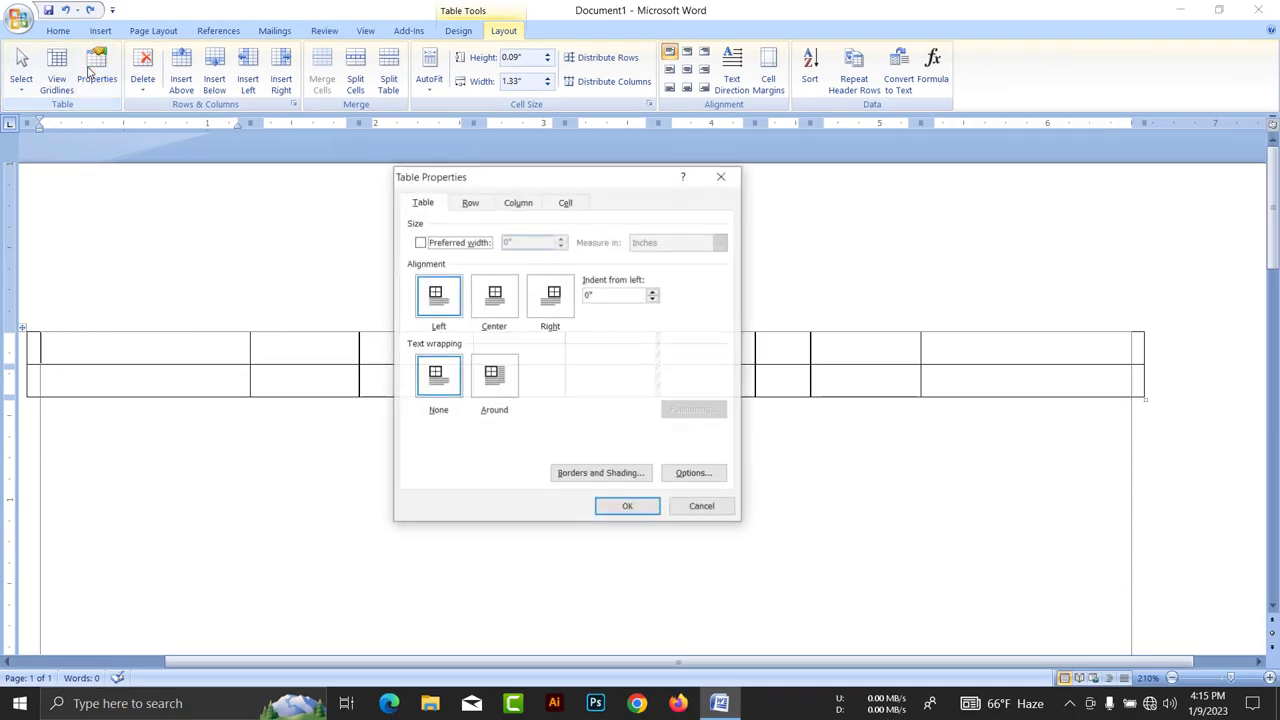
pyautogui.click(428, 202)
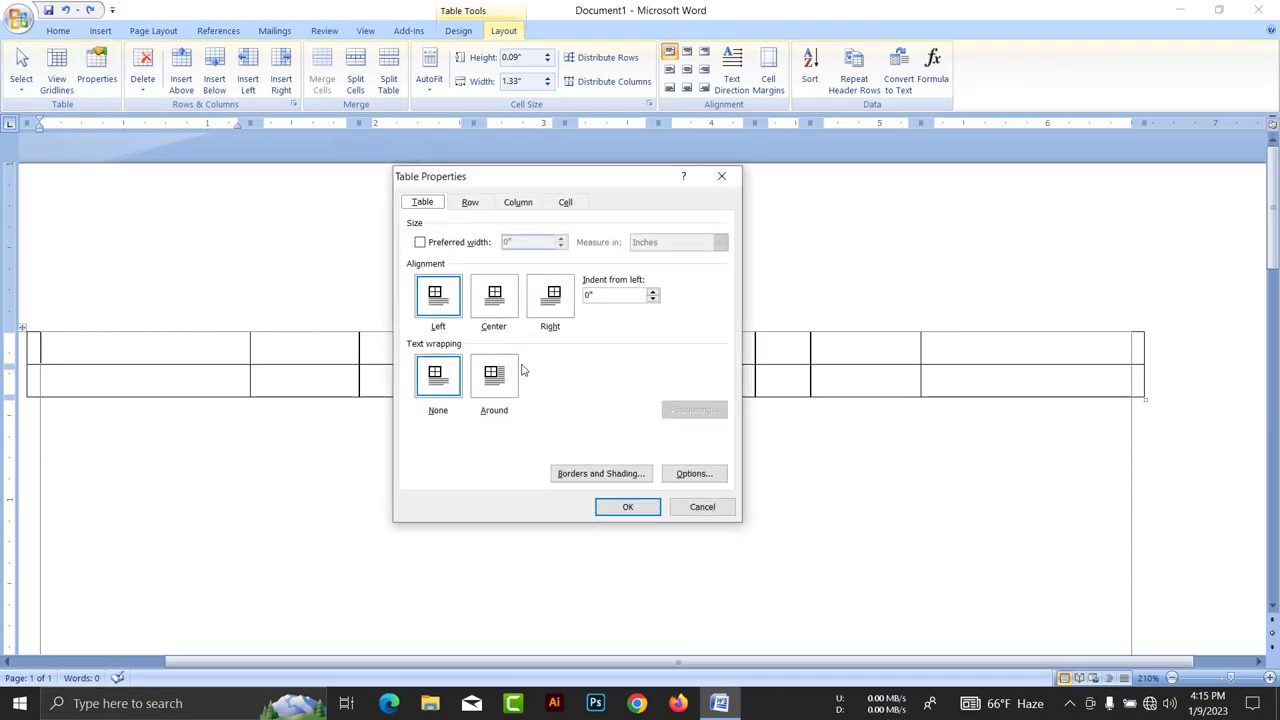
pyautogui.click(721, 176)
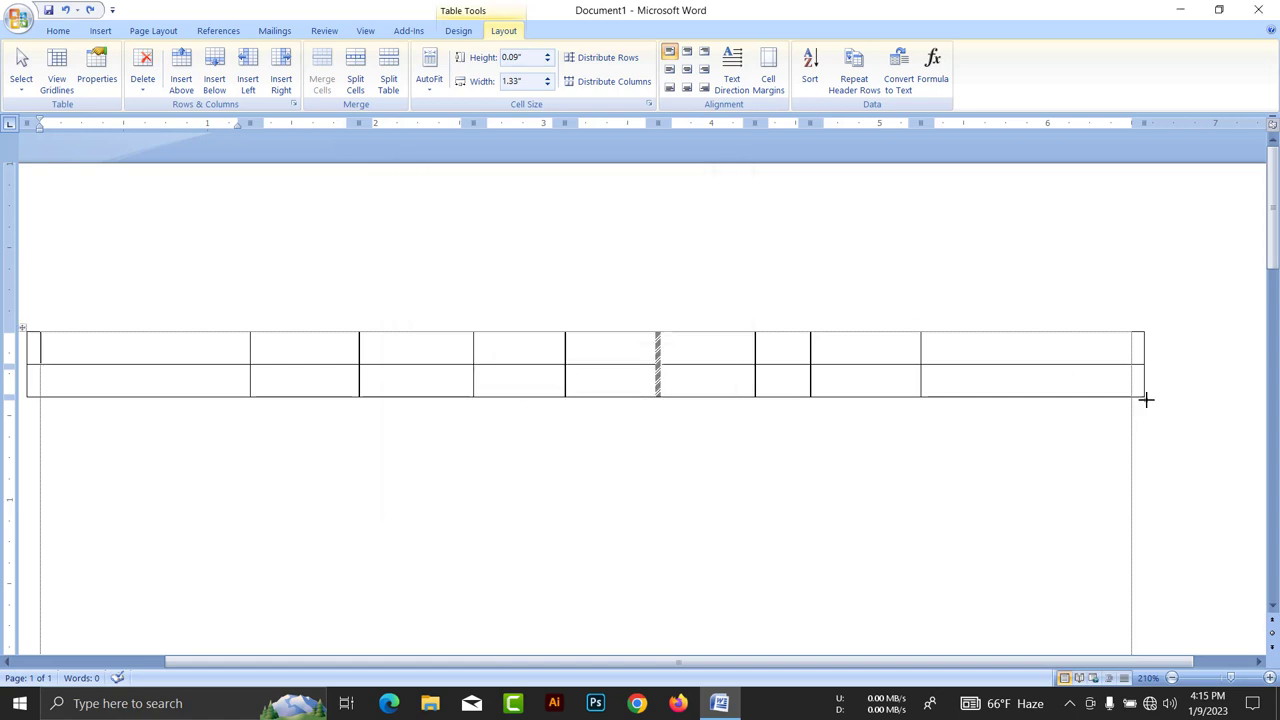
pyautogui.moveTo(1145, 399); pyautogui.dragTo(851, 387)
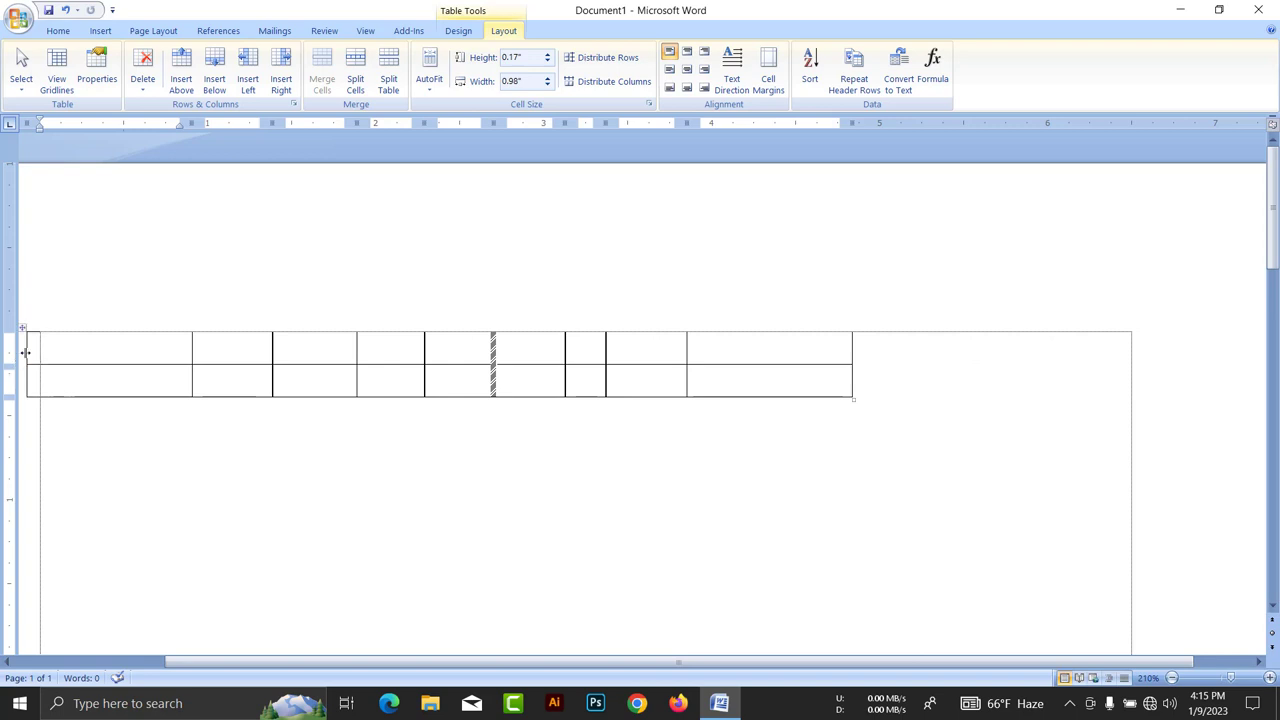
pyautogui.moveTo(41, 360); pyautogui.dragTo(40, 360)
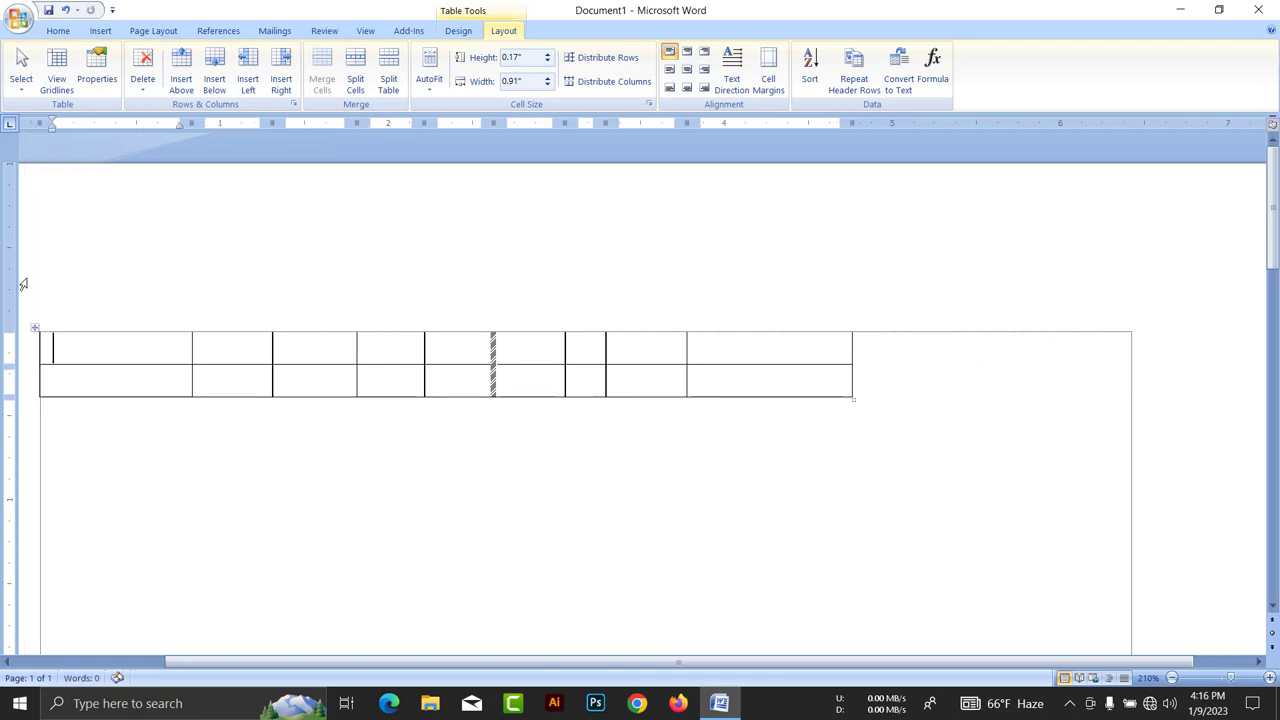
# Set the table alignment to Right in Table Properties.
pyautogui.click(97, 68)
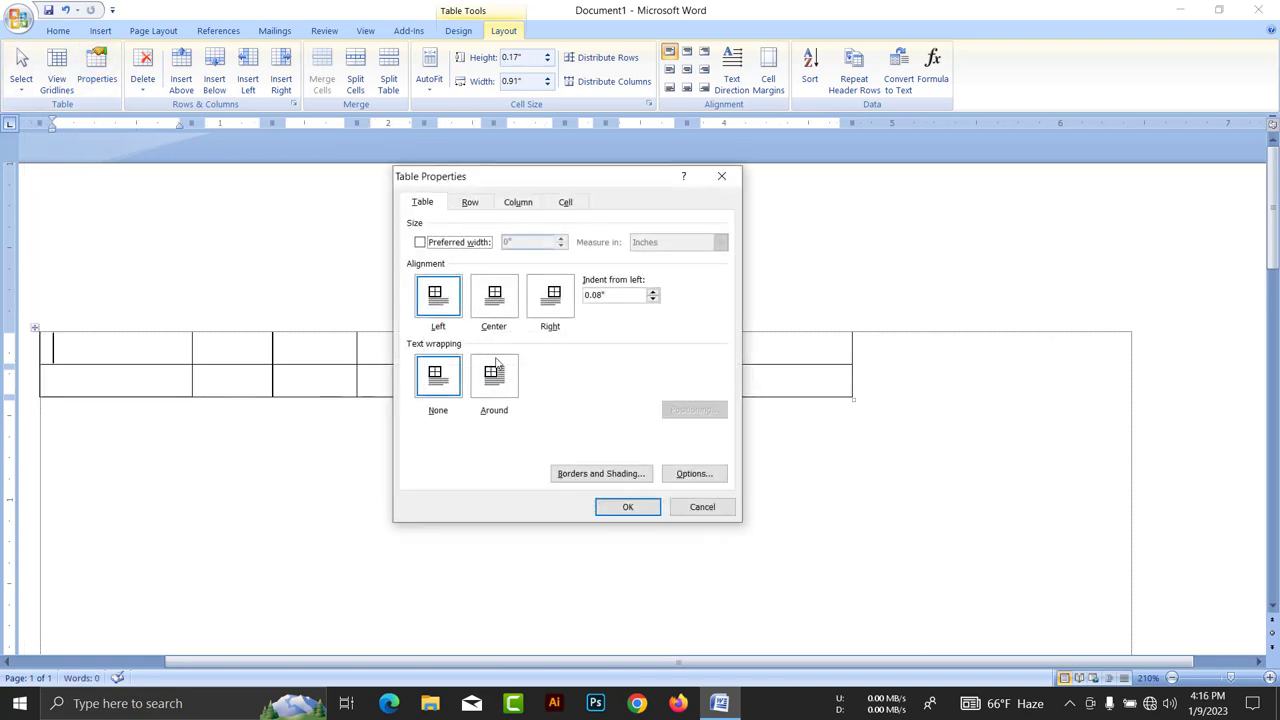
pyautogui.click(548, 300)
pyautogui.click(628, 507)
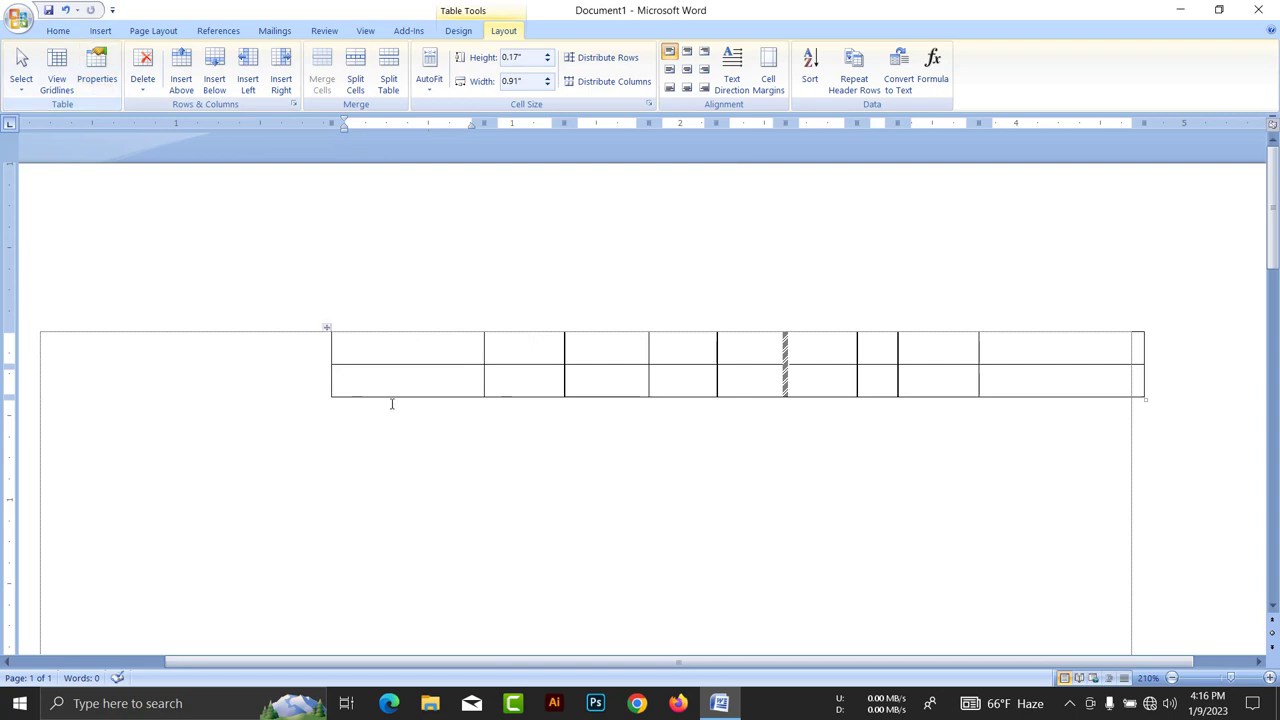
# Change the table's alignment from Right to Left in Table Properties.
pyautogui.click(97, 72)
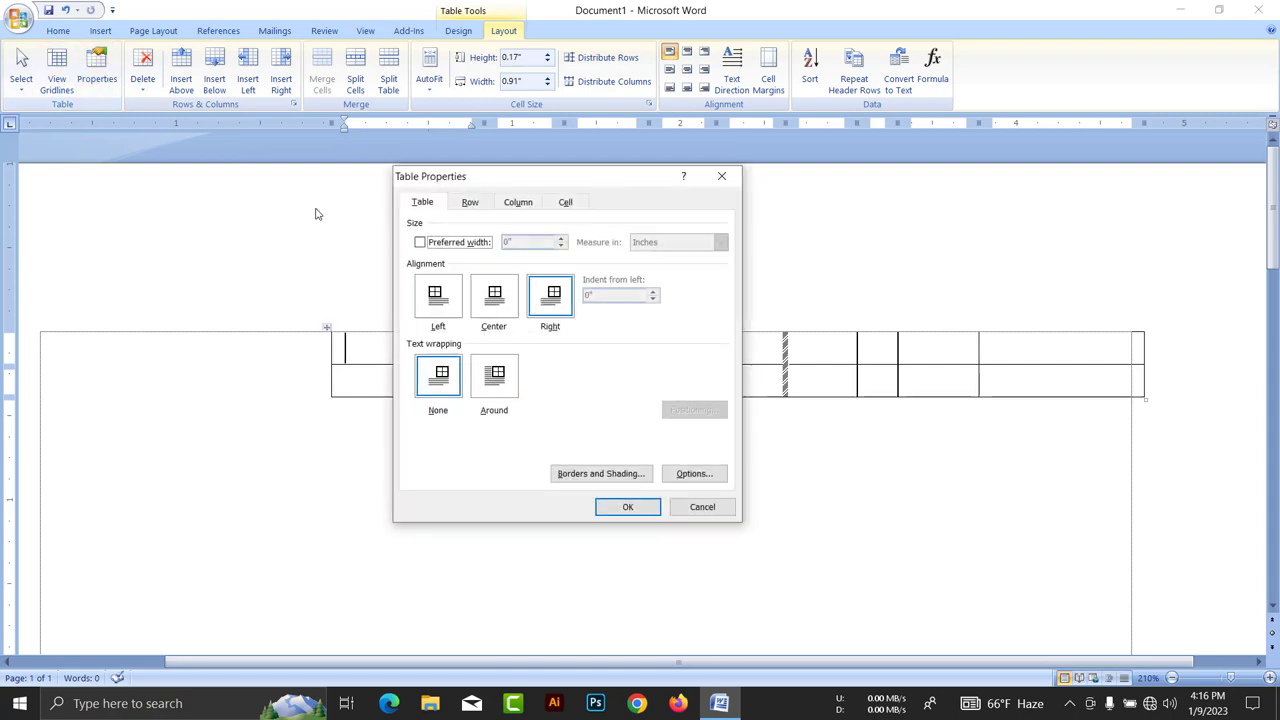
pyautogui.click(470, 203)
pyautogui.click(518, 203)
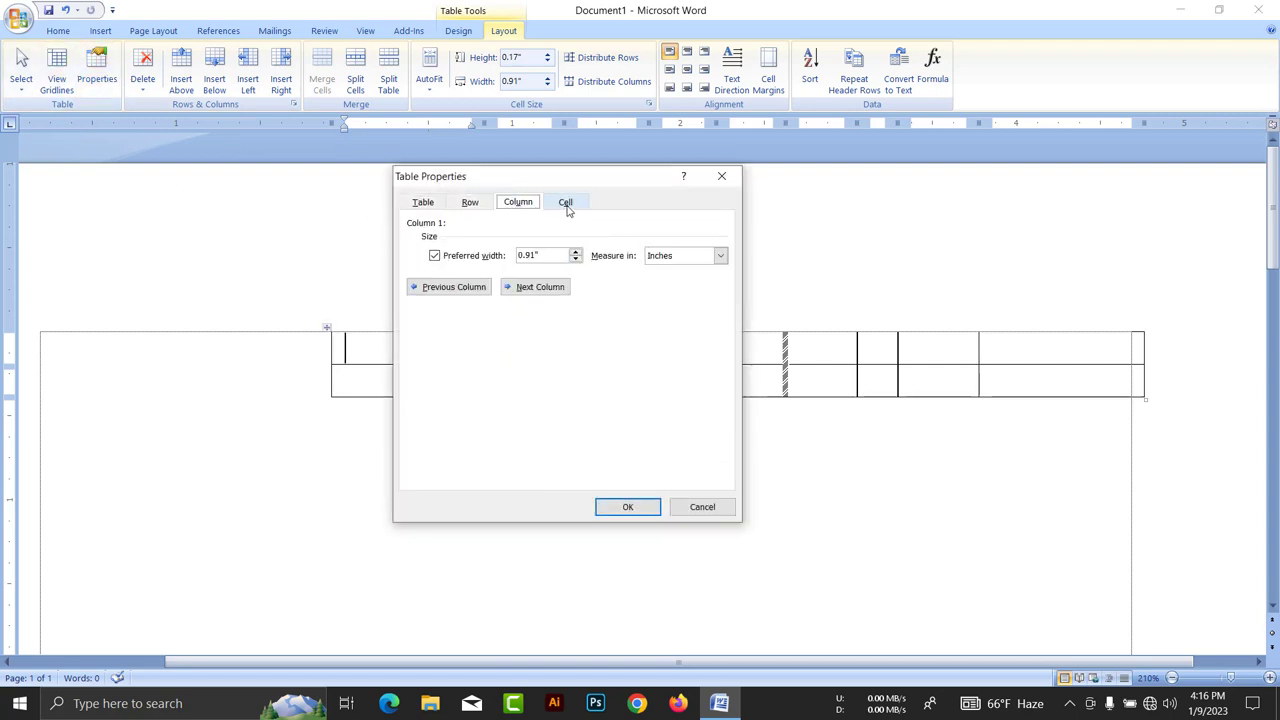
pyautogui.click(565, 203)
pyautogui.click(721, 176)
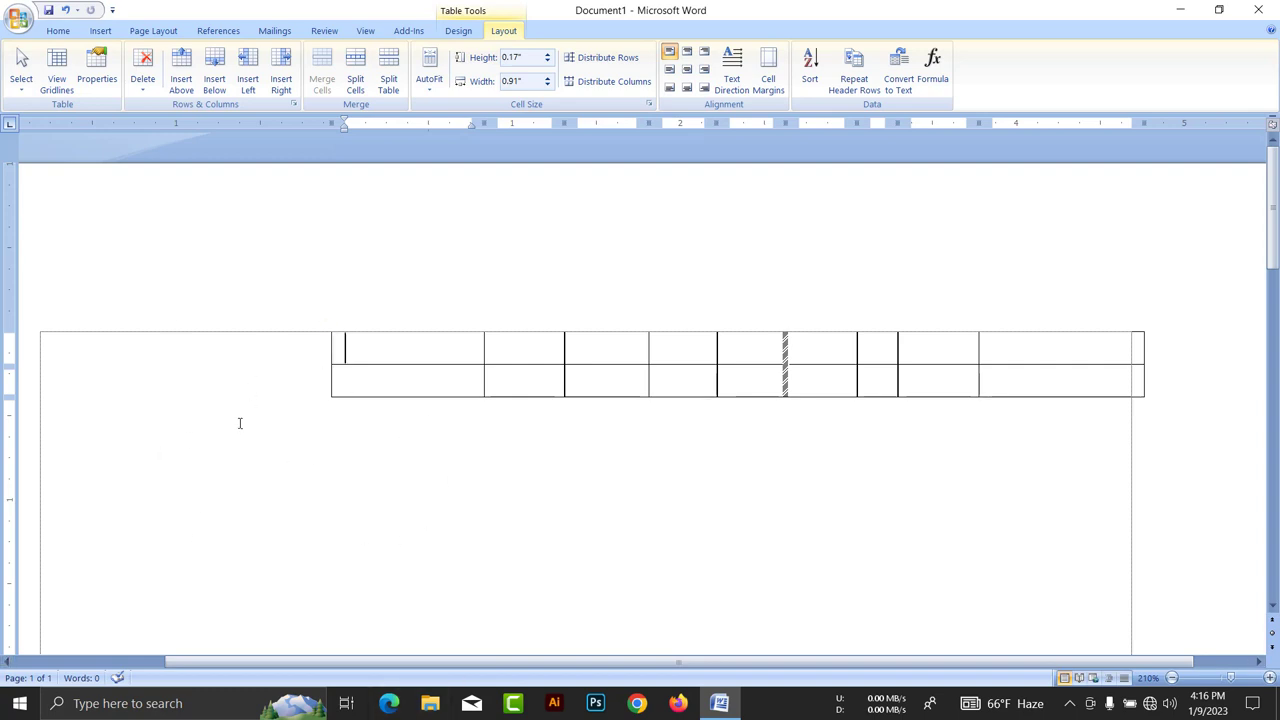
pyautogui.click(88, 79)
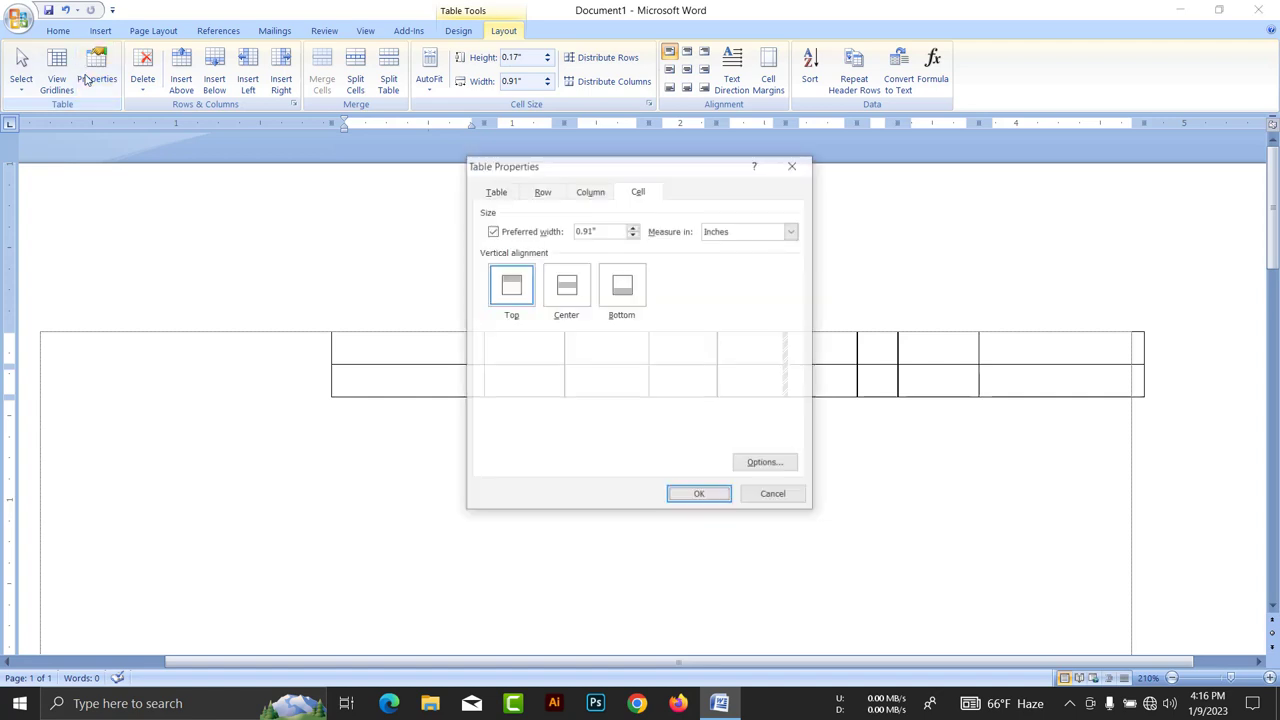
pyautogui.click(495, 191)
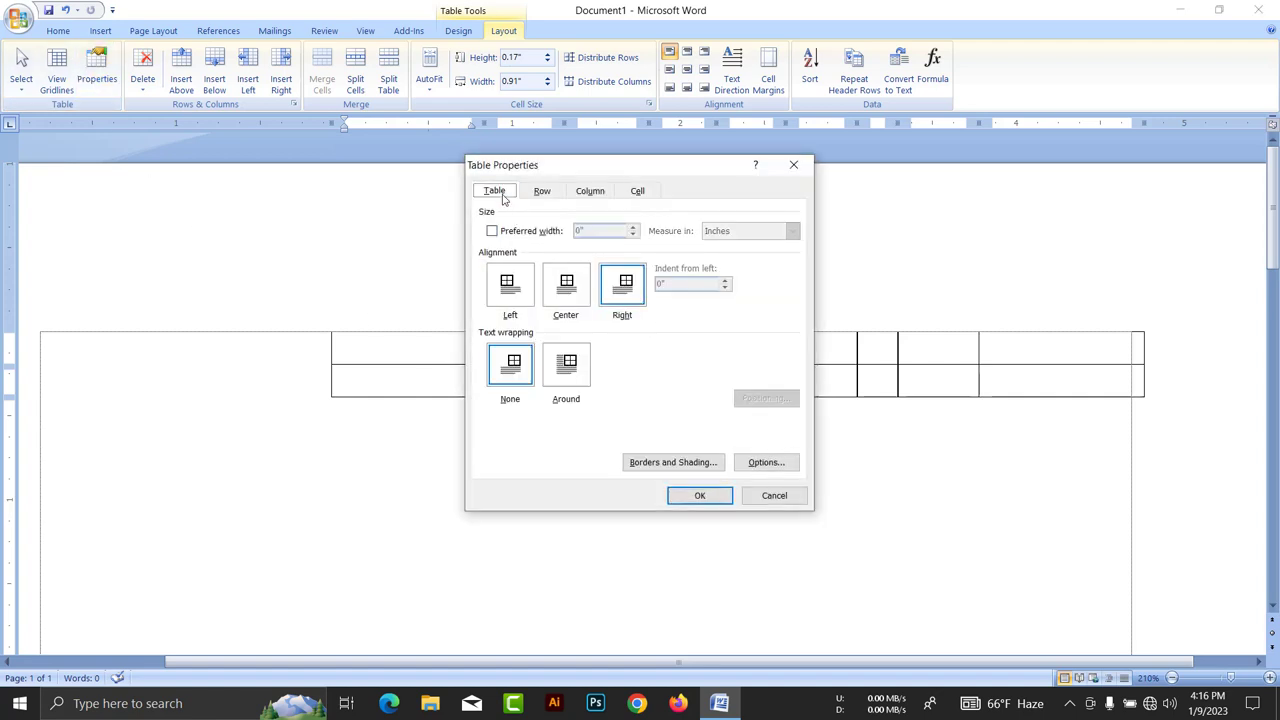
pyautogui.click(516, 302)
pyautogui.click(700, 495)
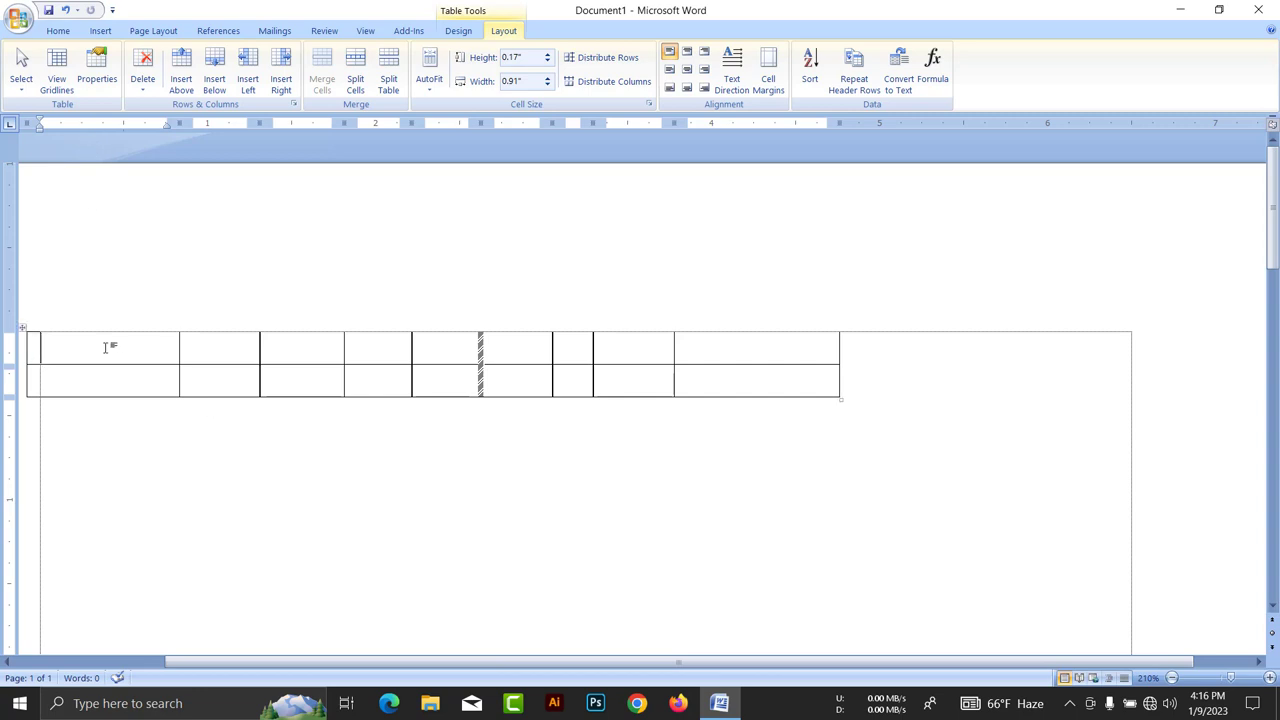
pyautogui.moveTo(105, 347)
pyautogui.mouseDown()
pyautogui.moveTo(425, 369)
pyautogui.moveTo(158, 350)
pyautogui.mouseUp()
pyautogui.click(142, 88)
pyautogui.click(160, 107)
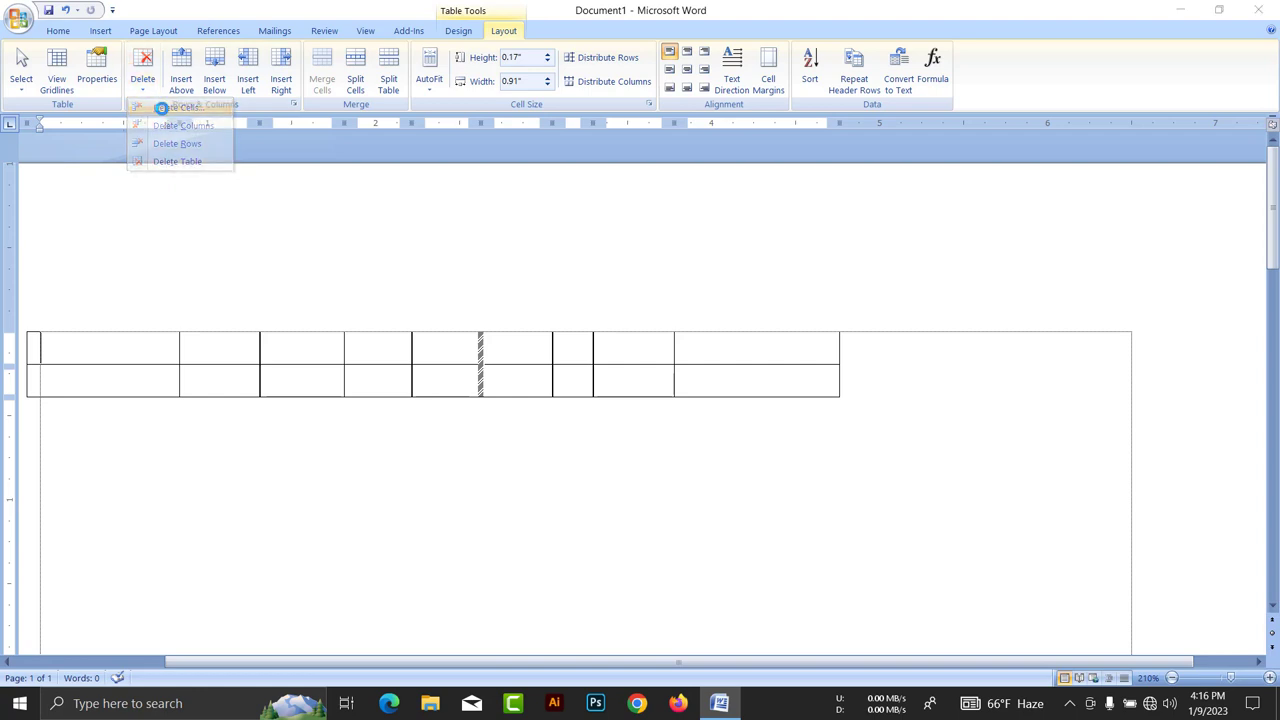
pyautogui.click(598, 380)
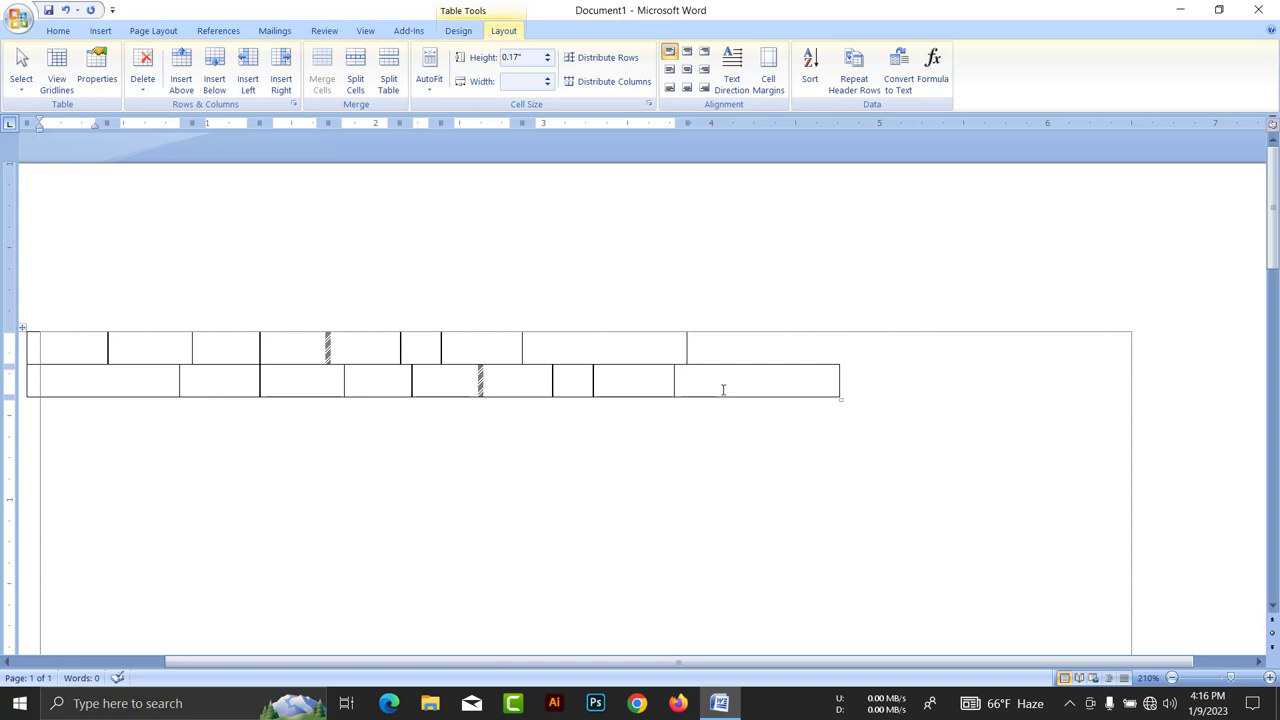
pyautogui.click(62, 376)
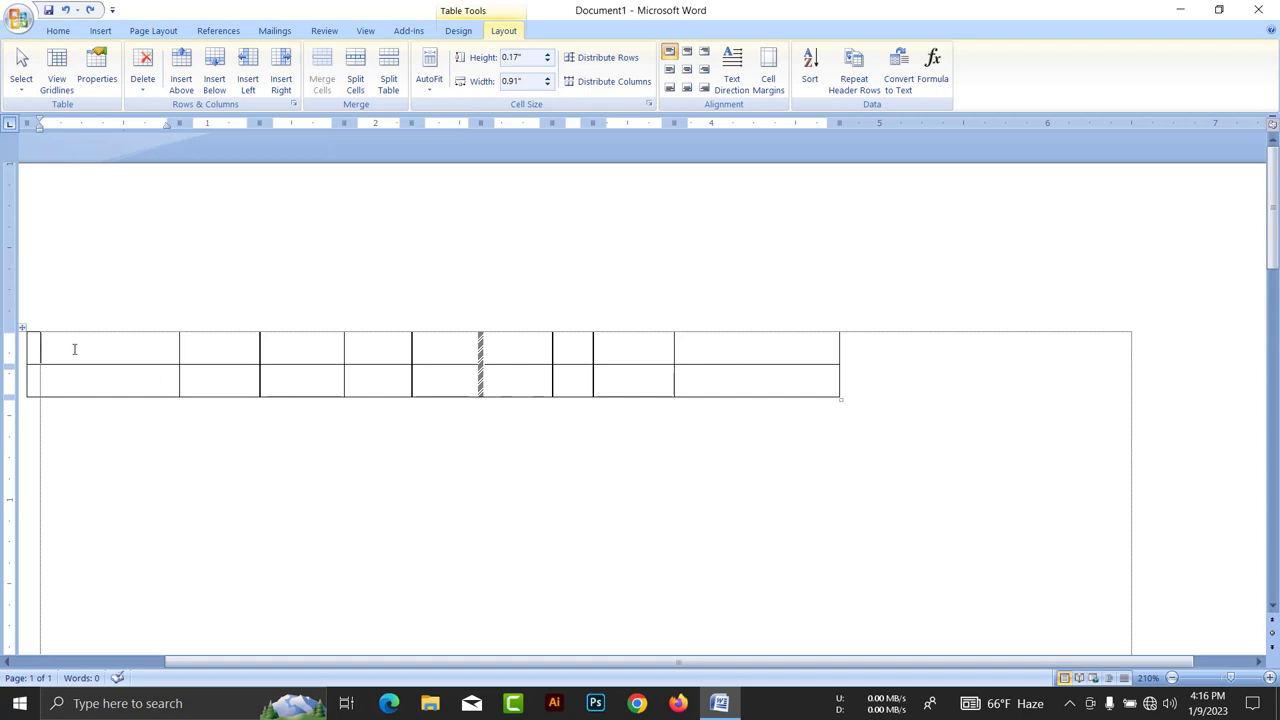
pyautogui.click(142, 70)
pyautogui.click(160, 107)
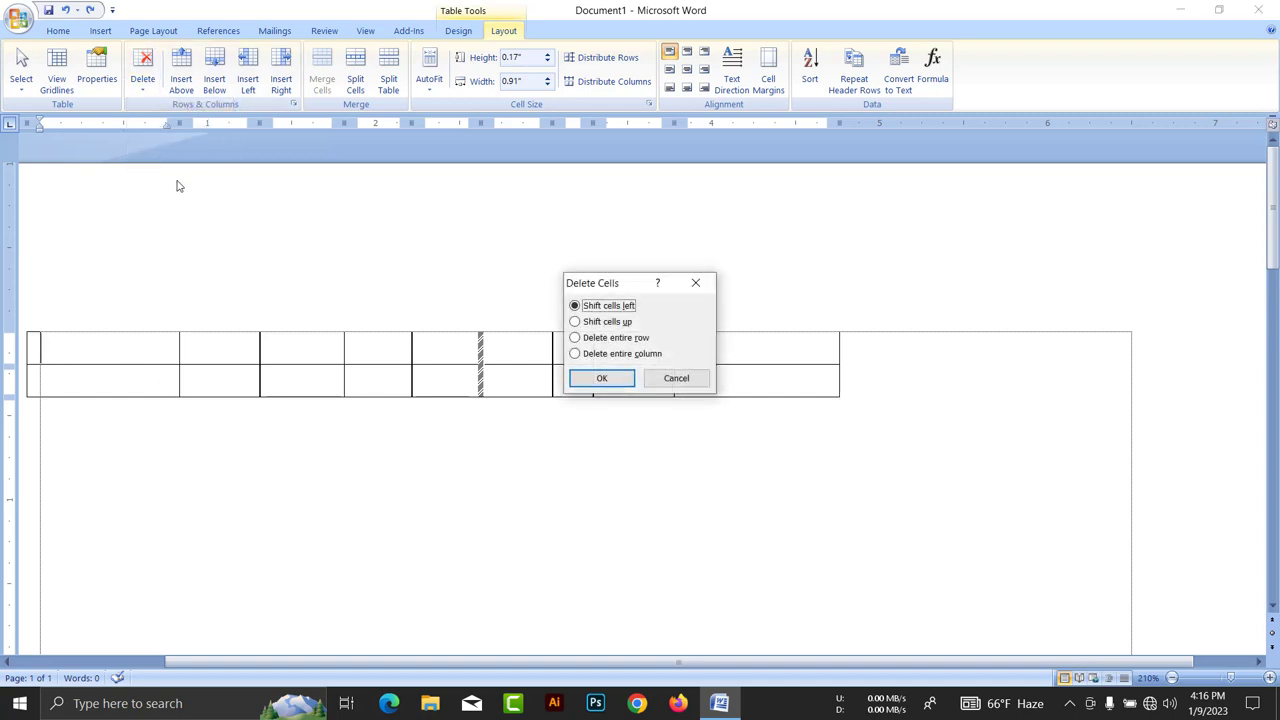
pyautogui.click(590, 379)
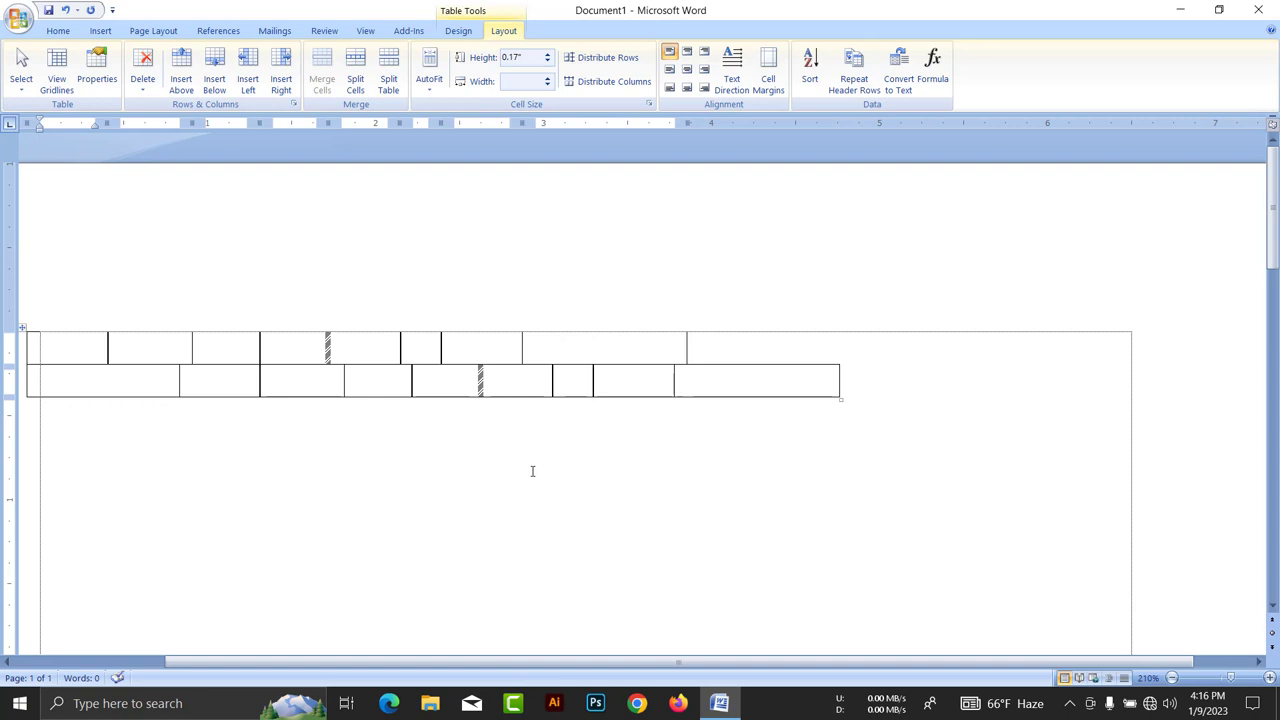
pyautogui.click(142, 80)
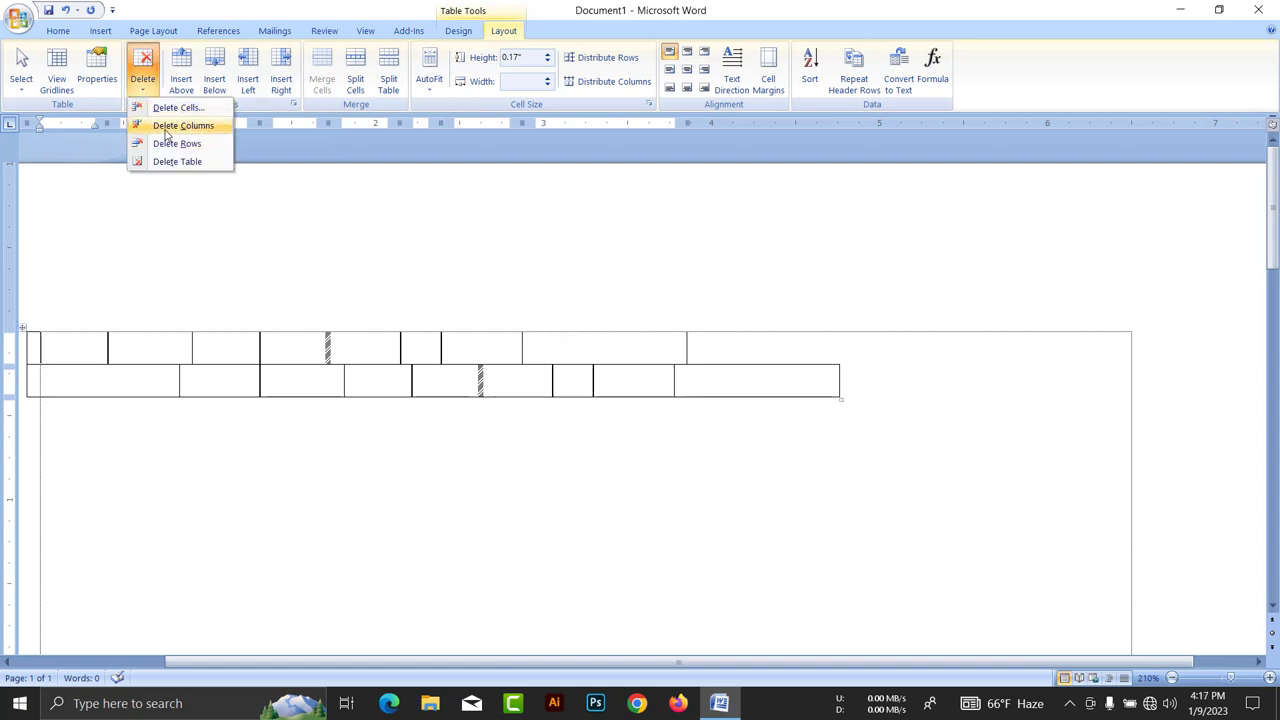
pyautogui.click(166, 127)
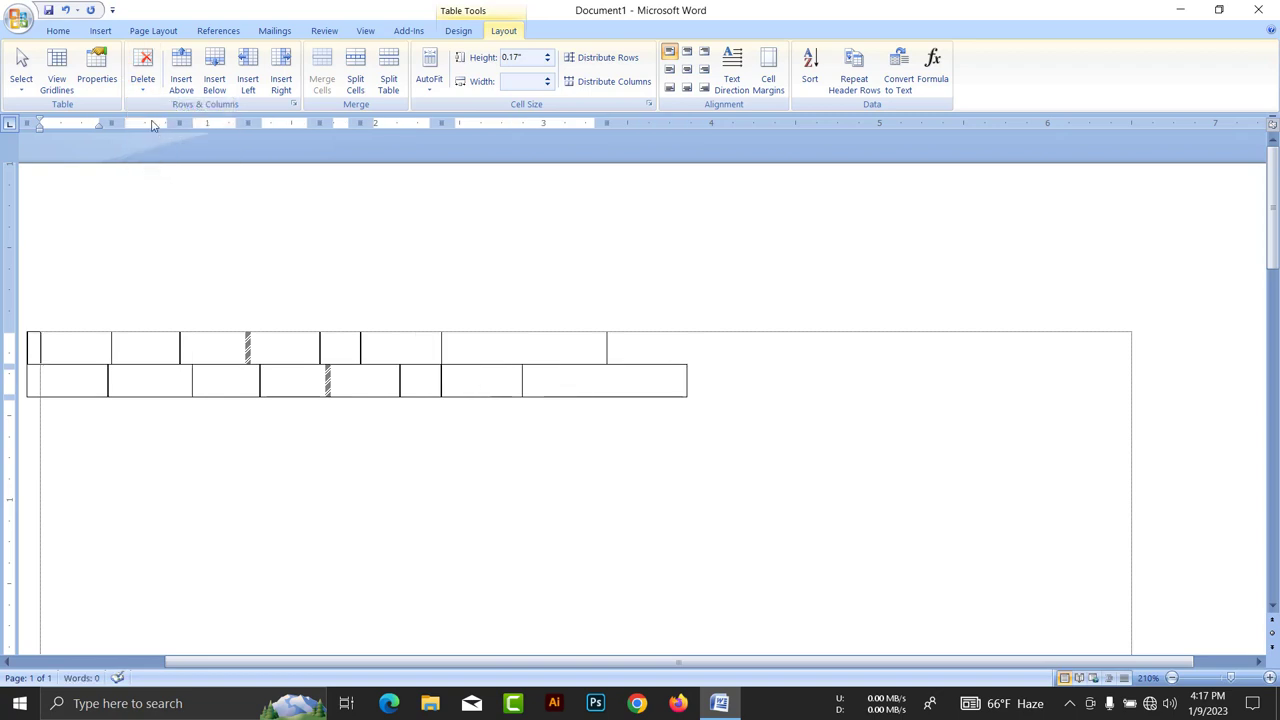
pyautogui.click(145, 90)
pyautogui.click(165, 143)
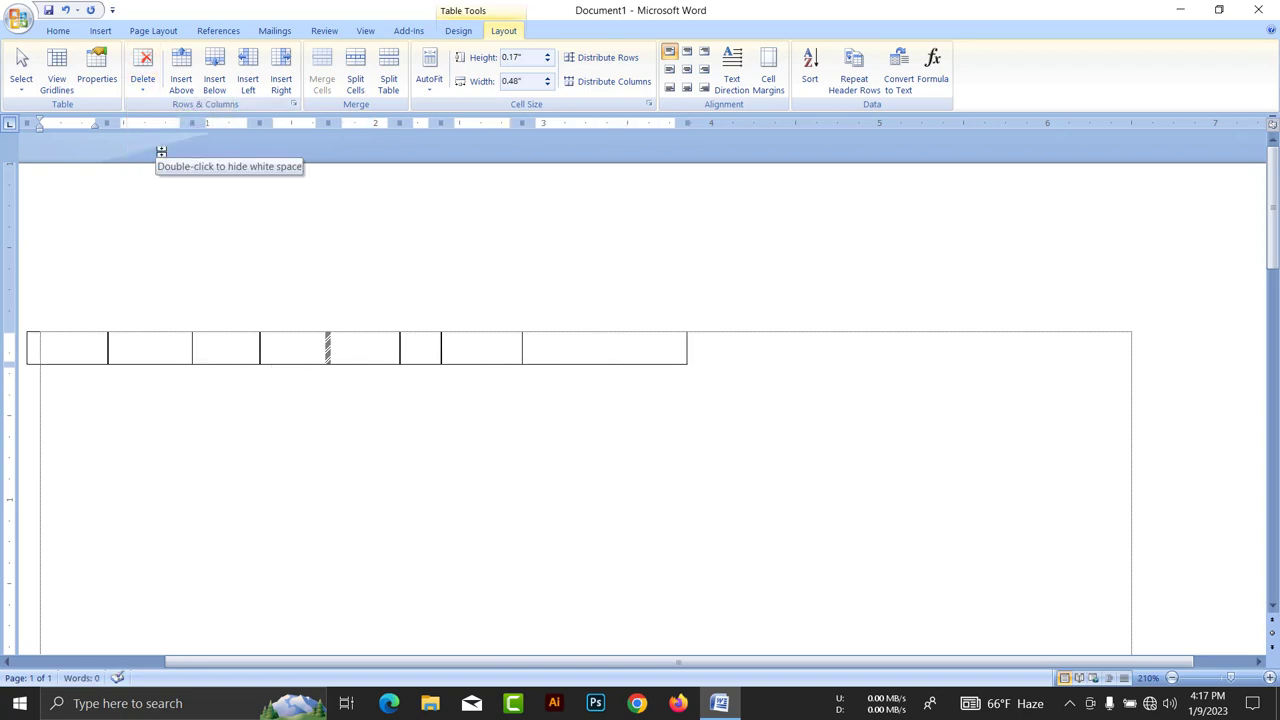
pyautogui.click(143, 88)
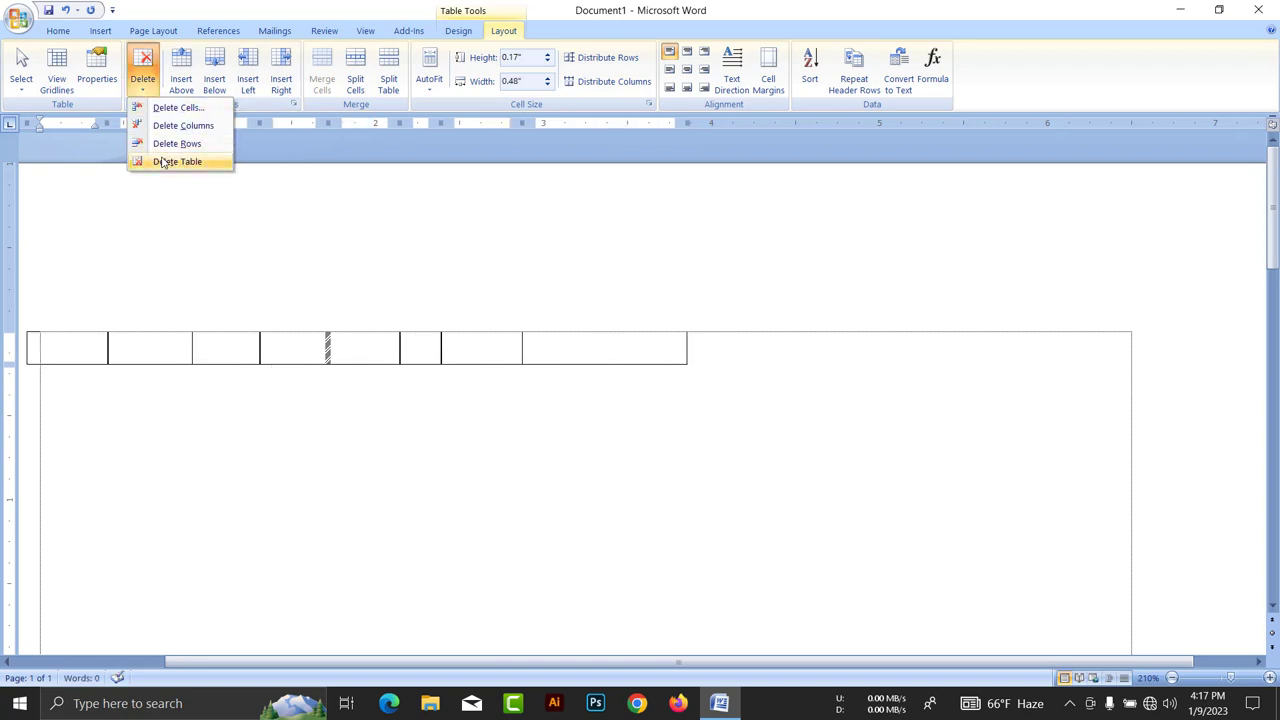
pyautogui.click(163, 157)
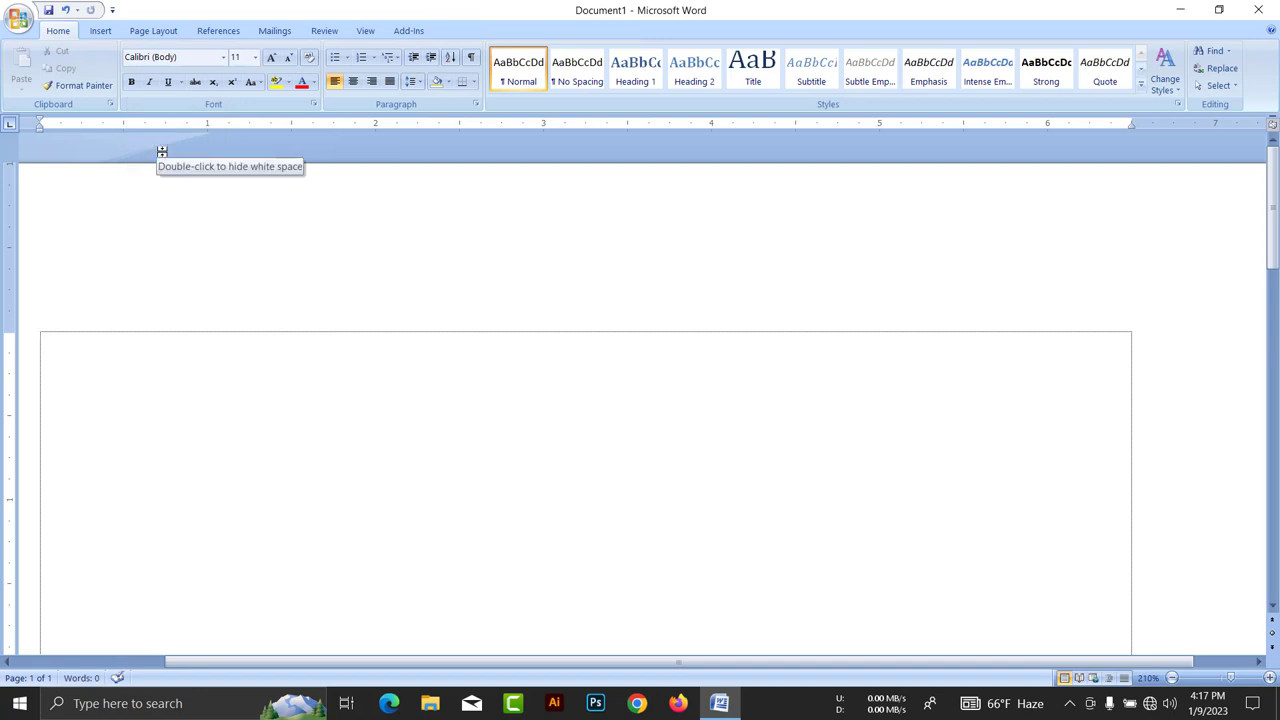
pyautogui.hotkey('ctrl', 'z')
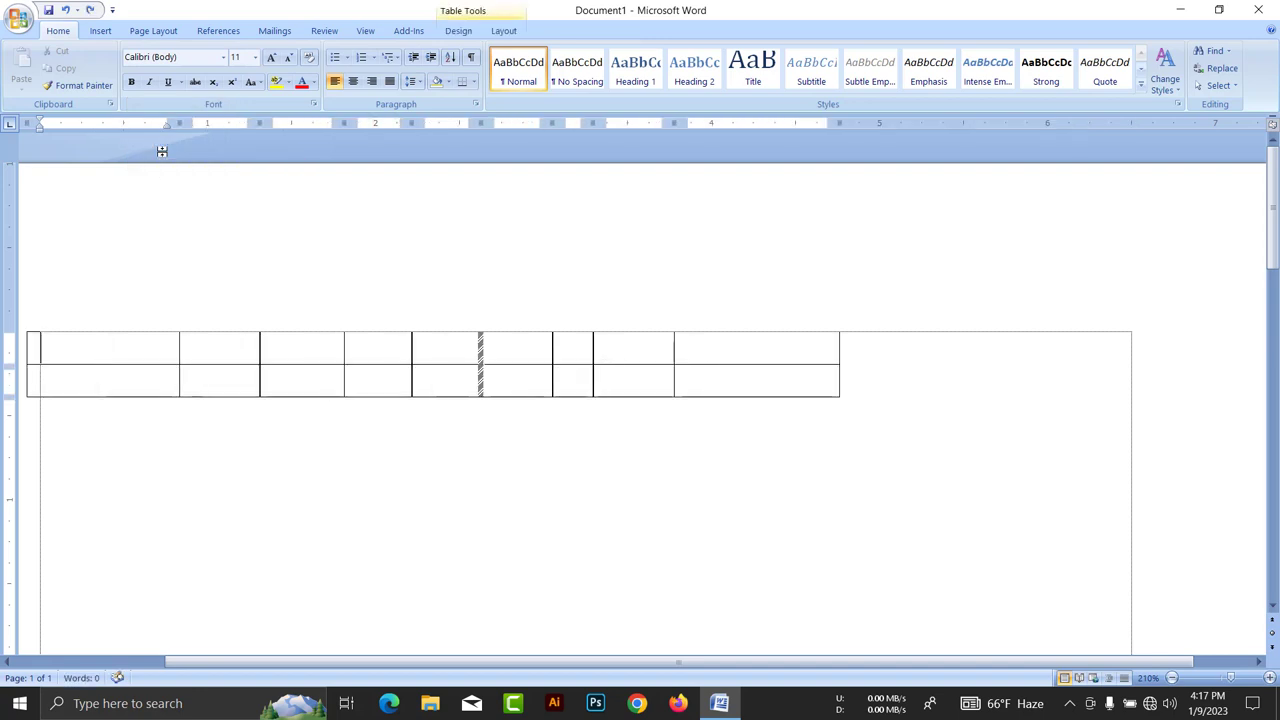
# Drag the table's right edge out to the right margin, widening all nine columns.
pyautogui.click(500, 31)
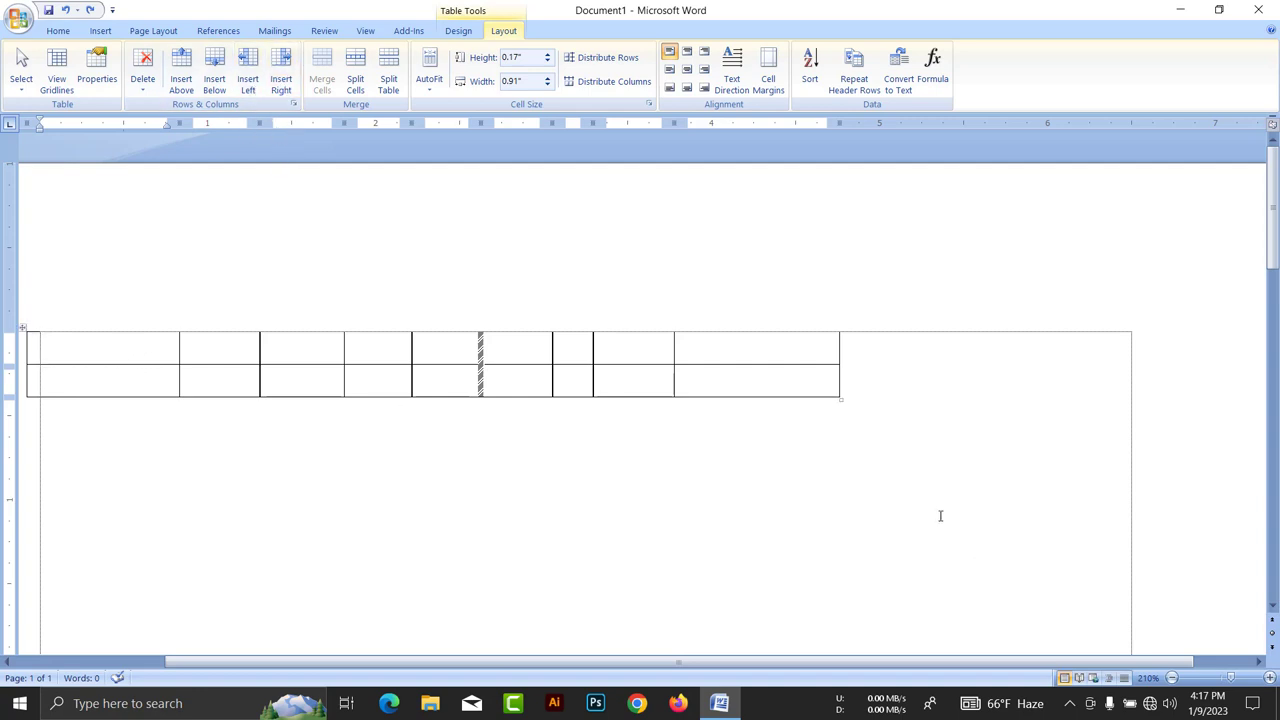
pyautogui.moveTo(842, 399); pyautogui.dragTo(1126, 412)
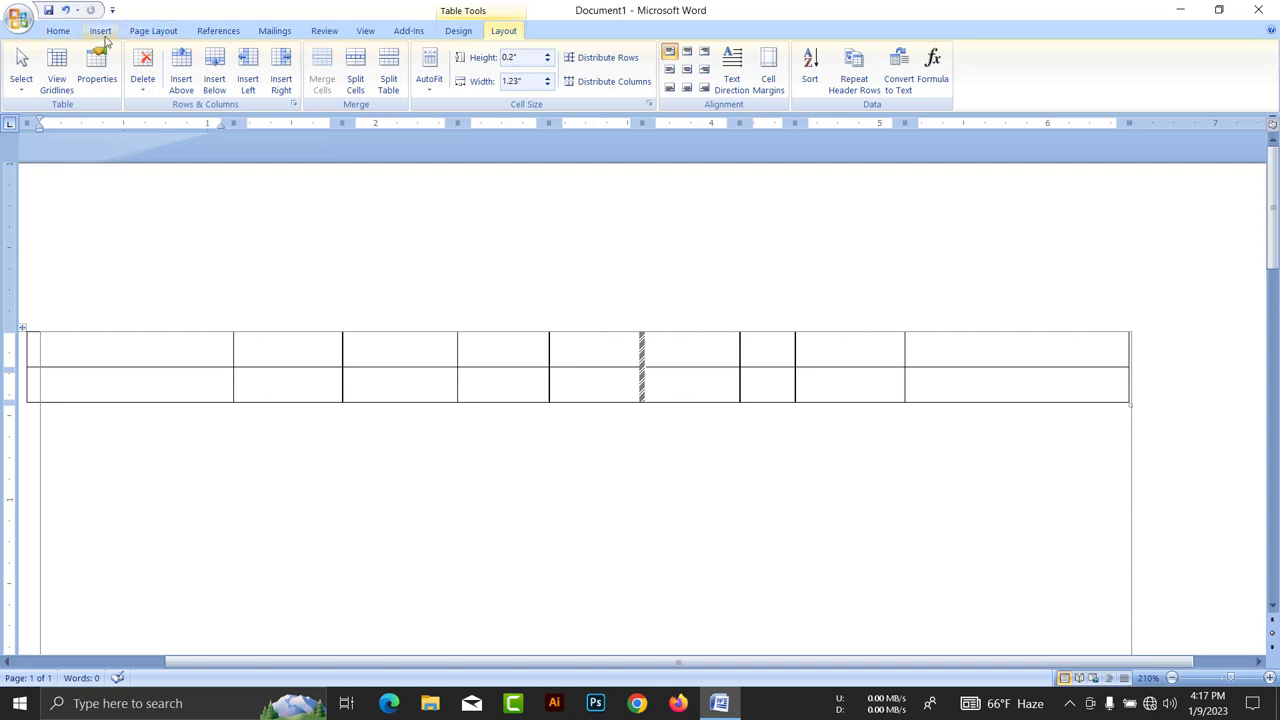
# Erase the border between the fifth and sixth columns in both rows.
pyautogui.click(456, 32)
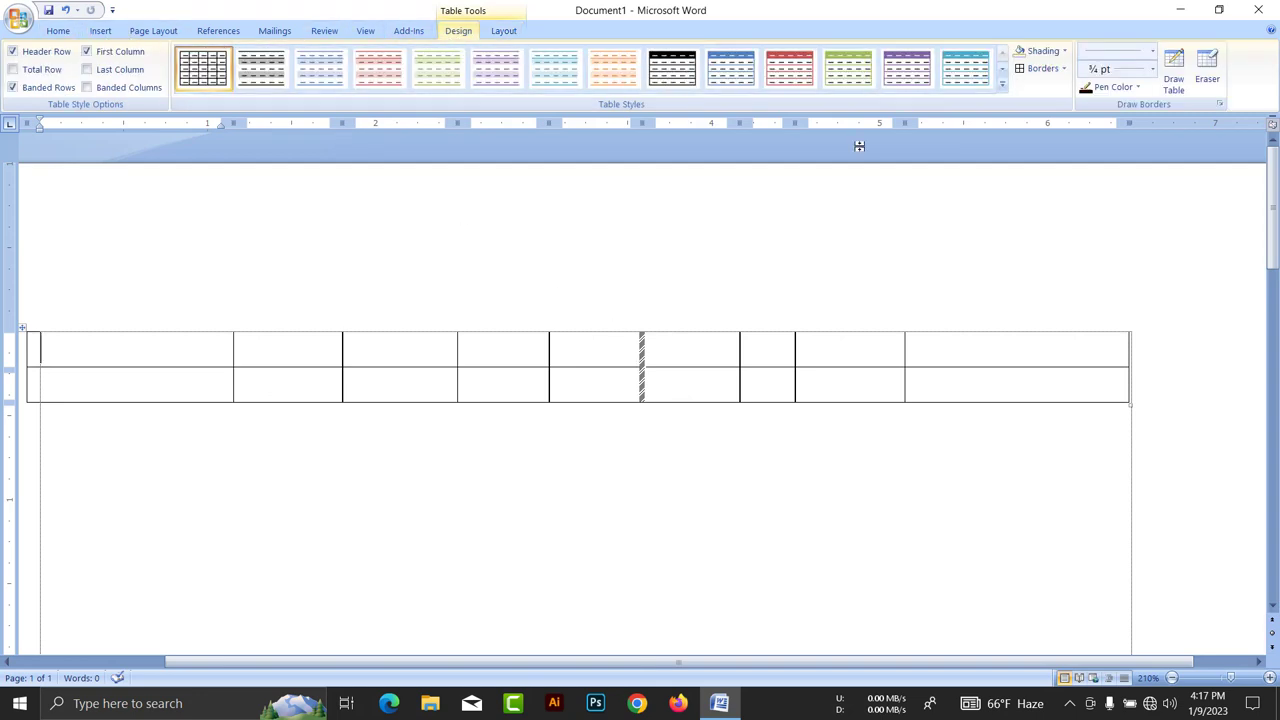
pyautogui.click(1207, 65)
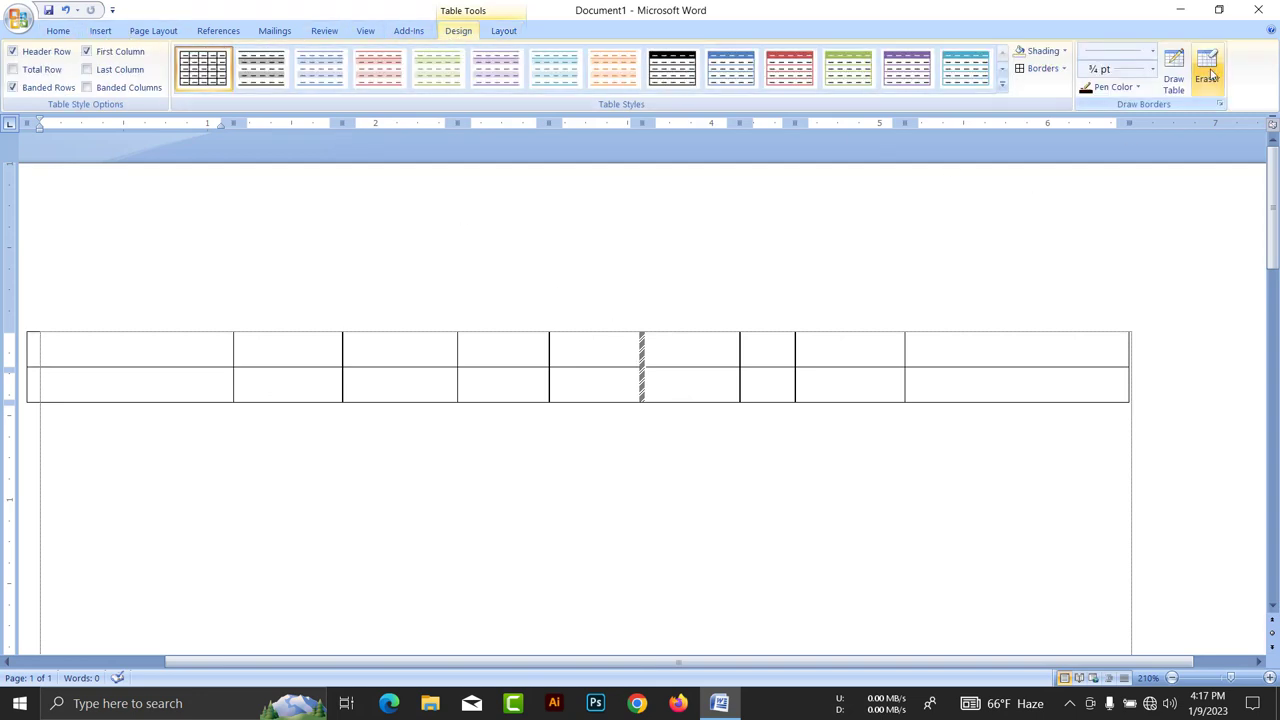
pyautogui.click(646, 345)
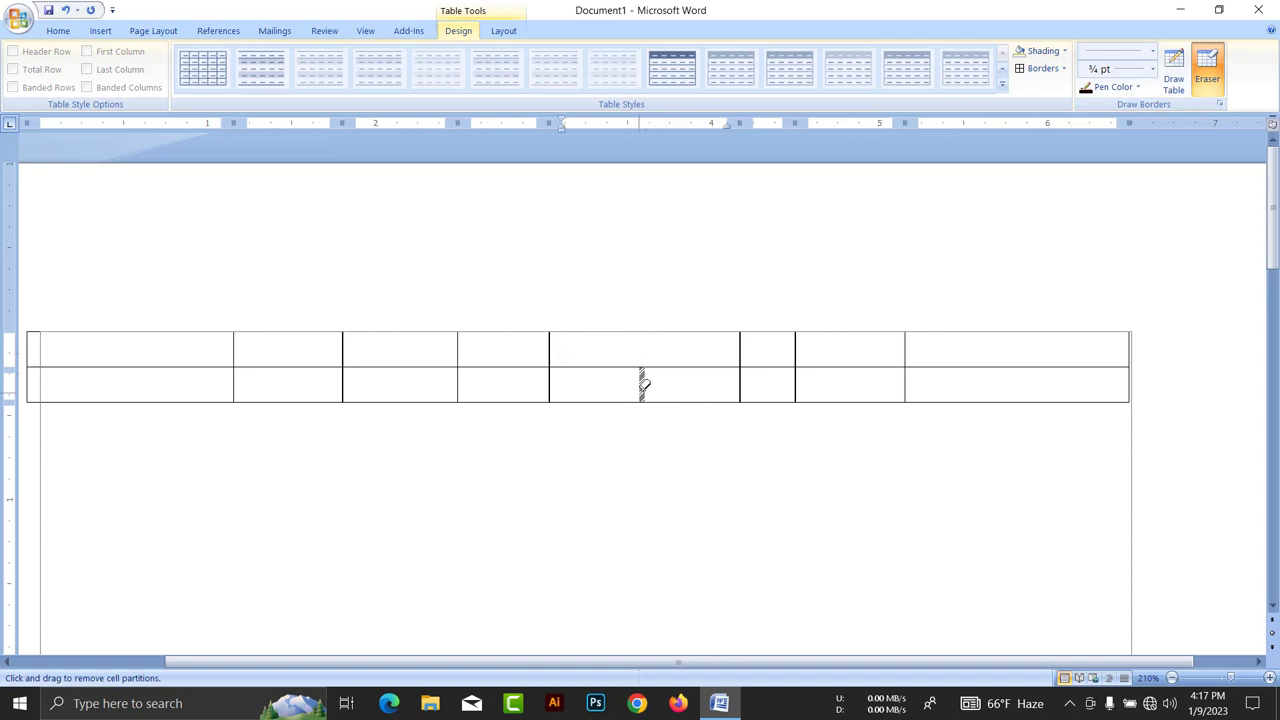
pyautogui.click(643, 384)
pyautogui.click(1208, 100)
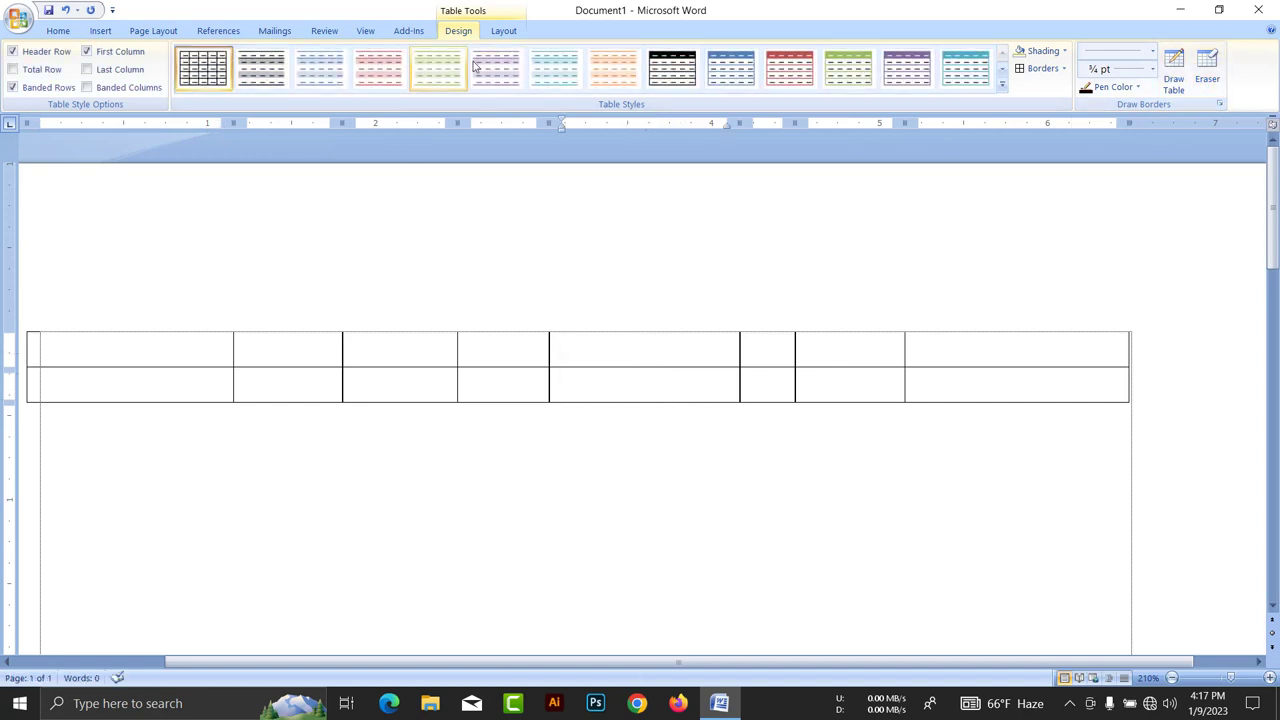
# Type 'Name' into the top-left cell of the table.
pyautogui.click(503, 30)
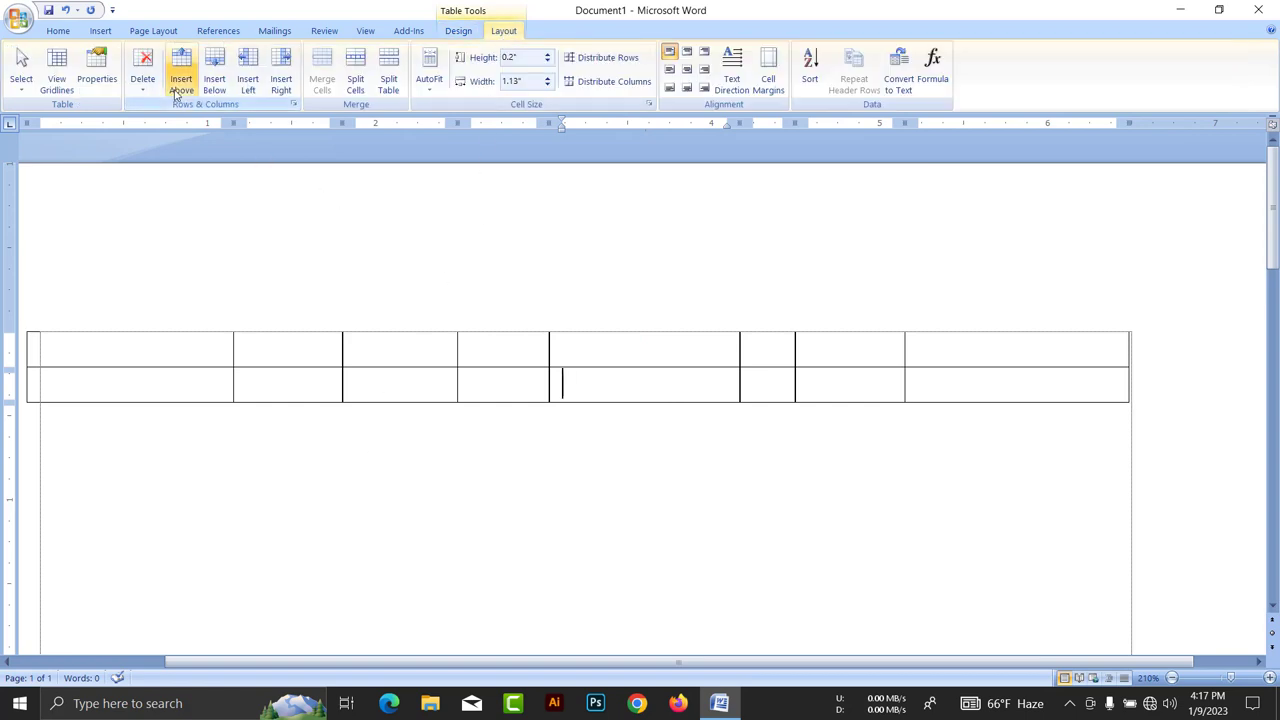
pyautogui.click(140, 358)
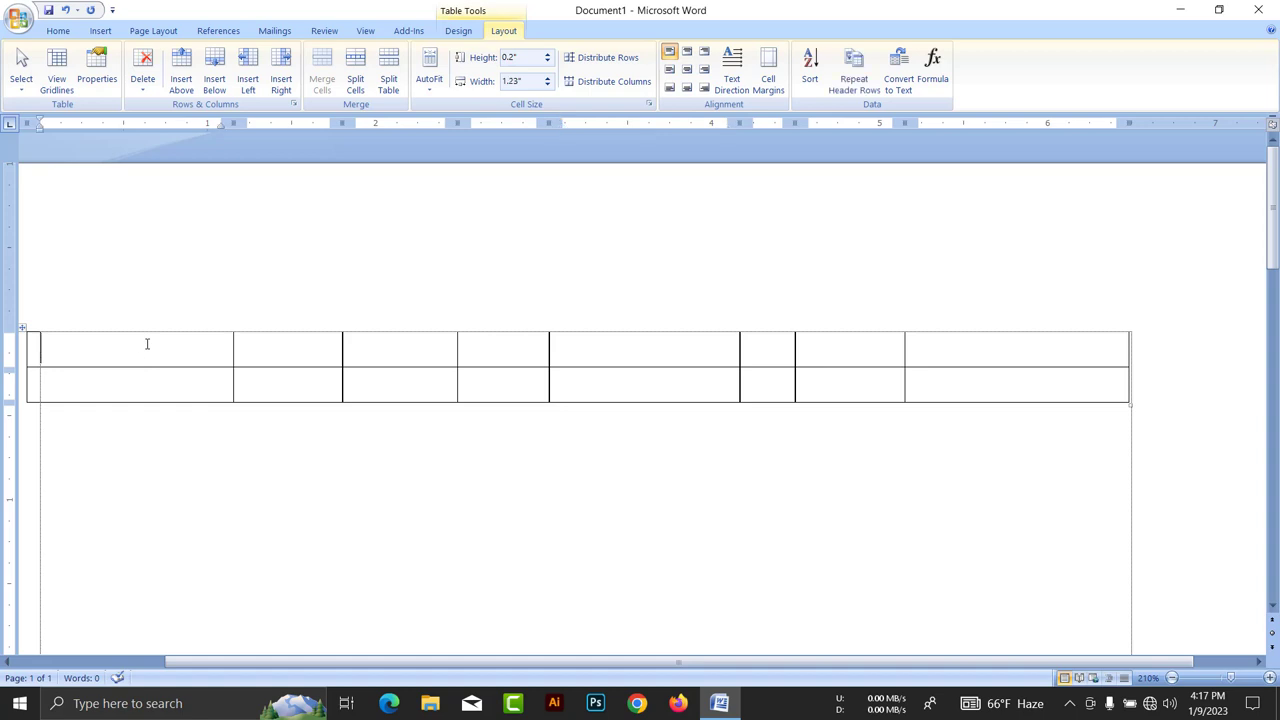
pyautogui.write('Name')
# Enter 'Deg' and 'Phone Number' in the second and third header cells.
pyautogui.press('Tab')
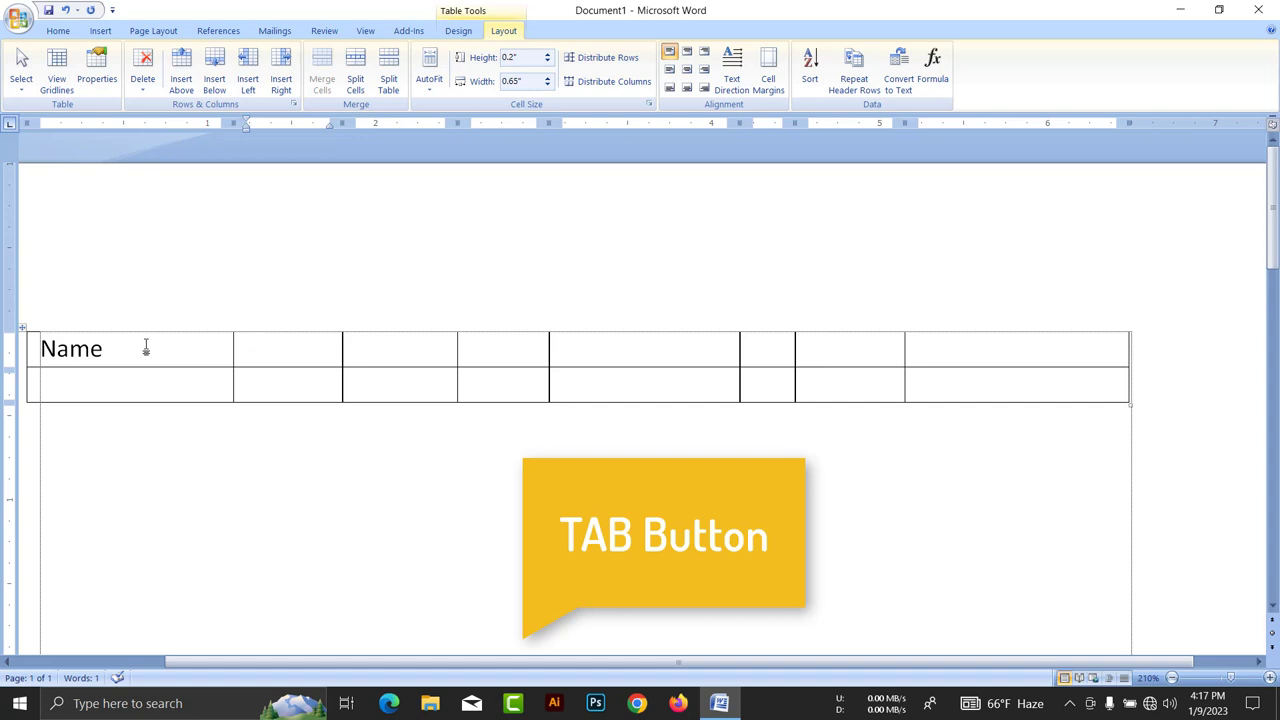
pyautogui.write('De')
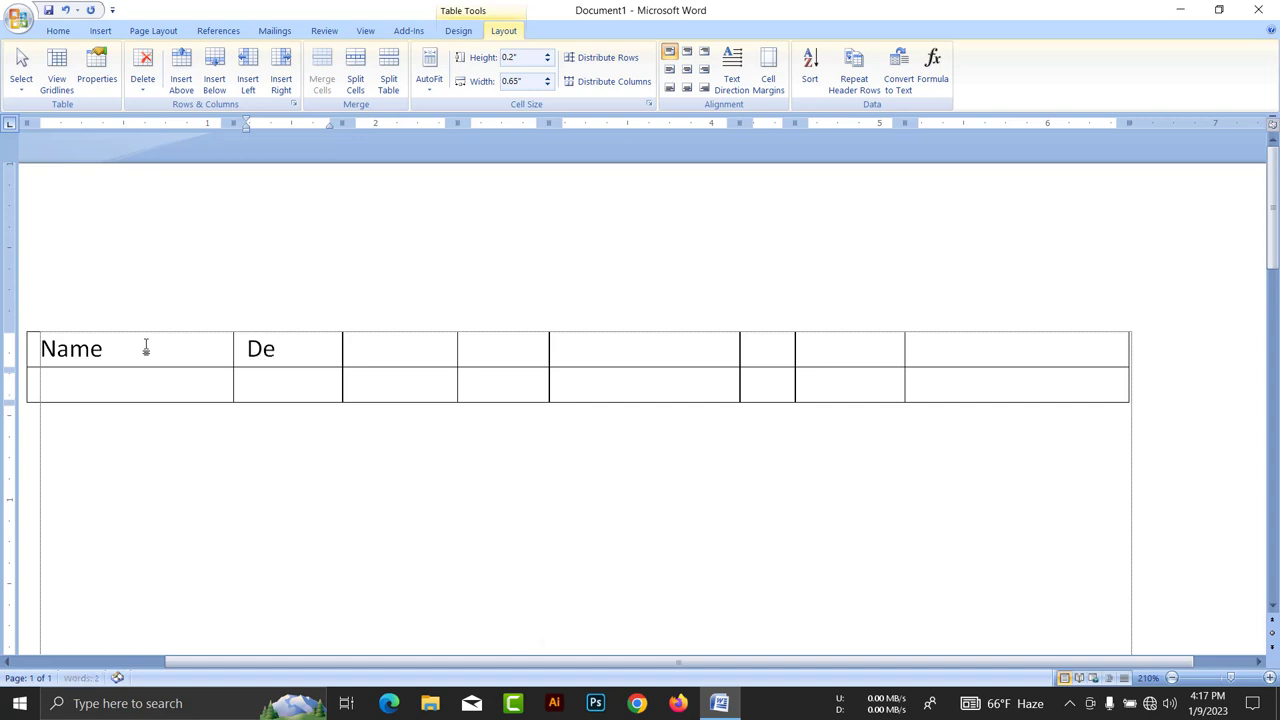
pyautogui.write('g')
pyautogui.press('Tab')
pyautogui.write('Phon')
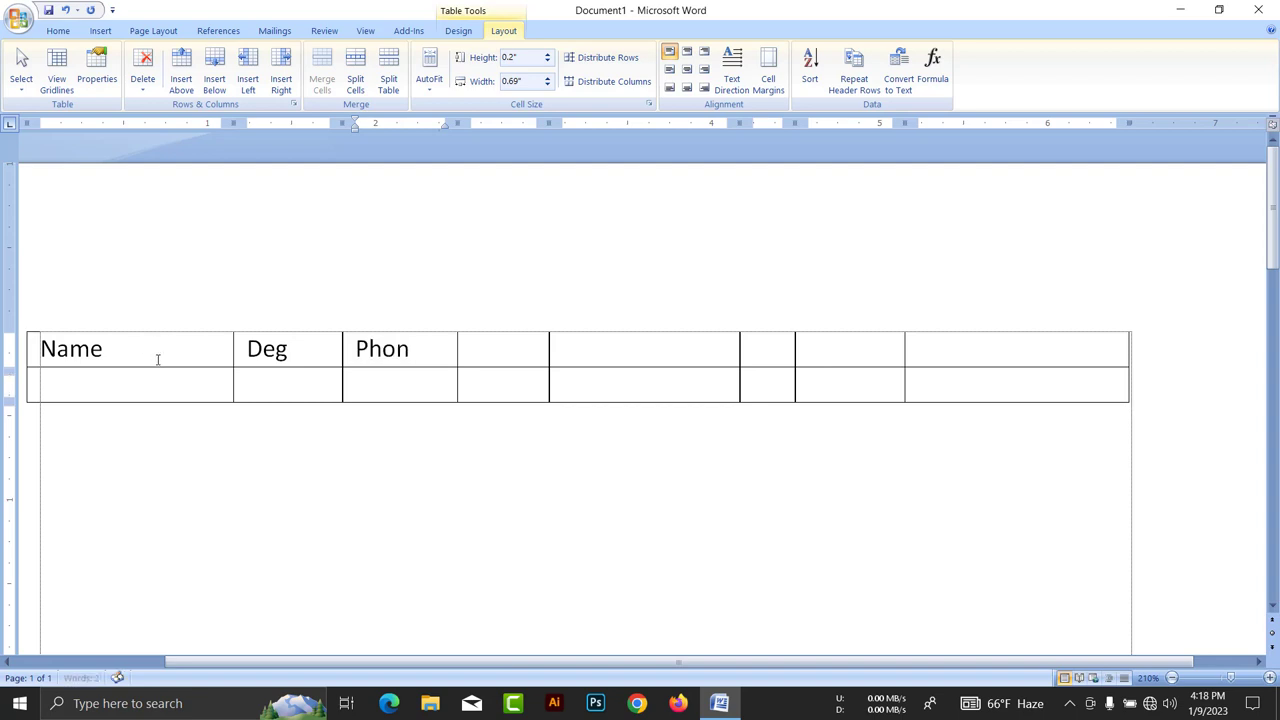
pyautogui.write('e Number')
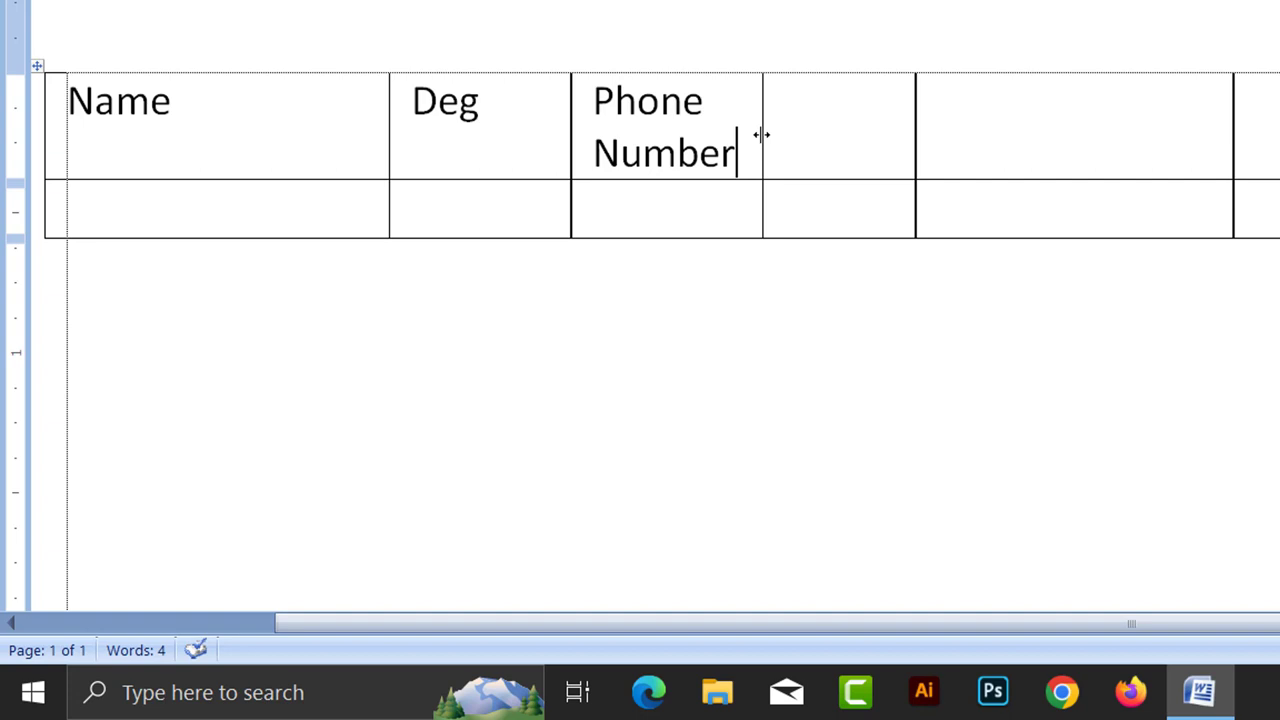
# Widen the Phone Number column and erase the border beside it so the heading fits one line.
pyautogui.moveTo(761, 134); pyautogui.dragTo(761, 134)
pyautogui.moveTo(761, 134); pyautogui.dragTo(877, 163)
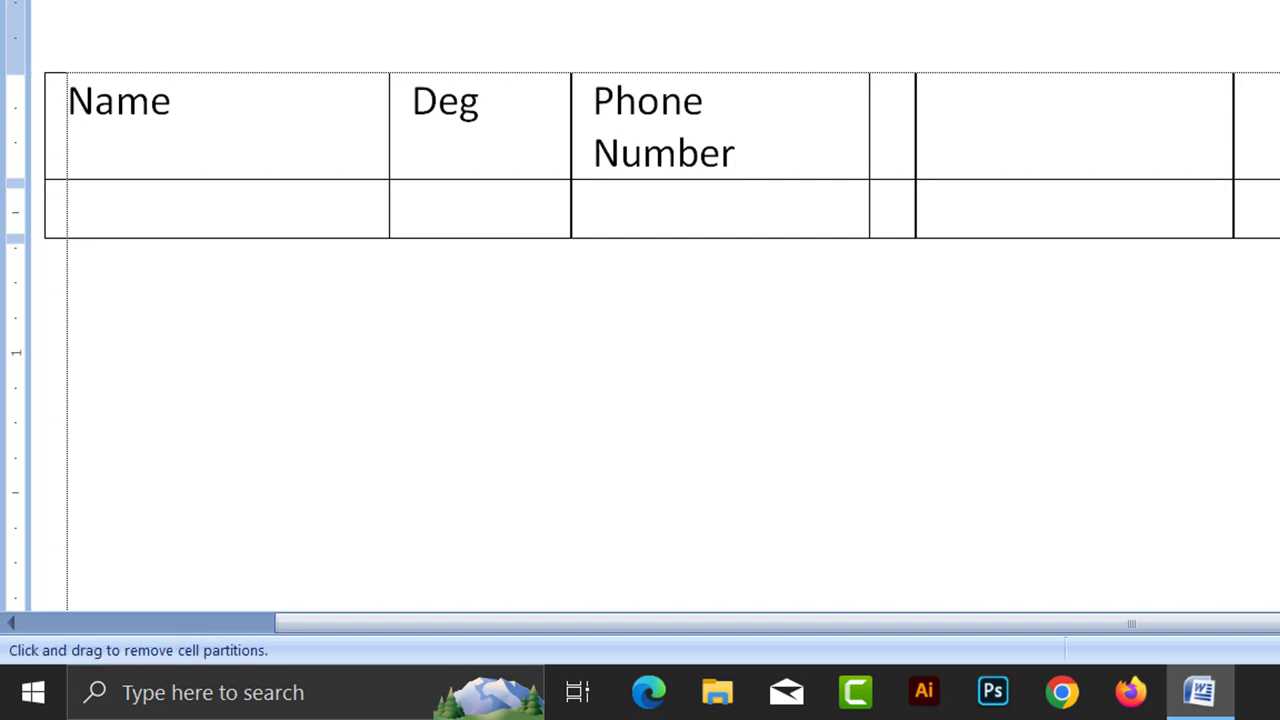
pyautogui.click(916, 134)
pyautogui.click(916, 208)
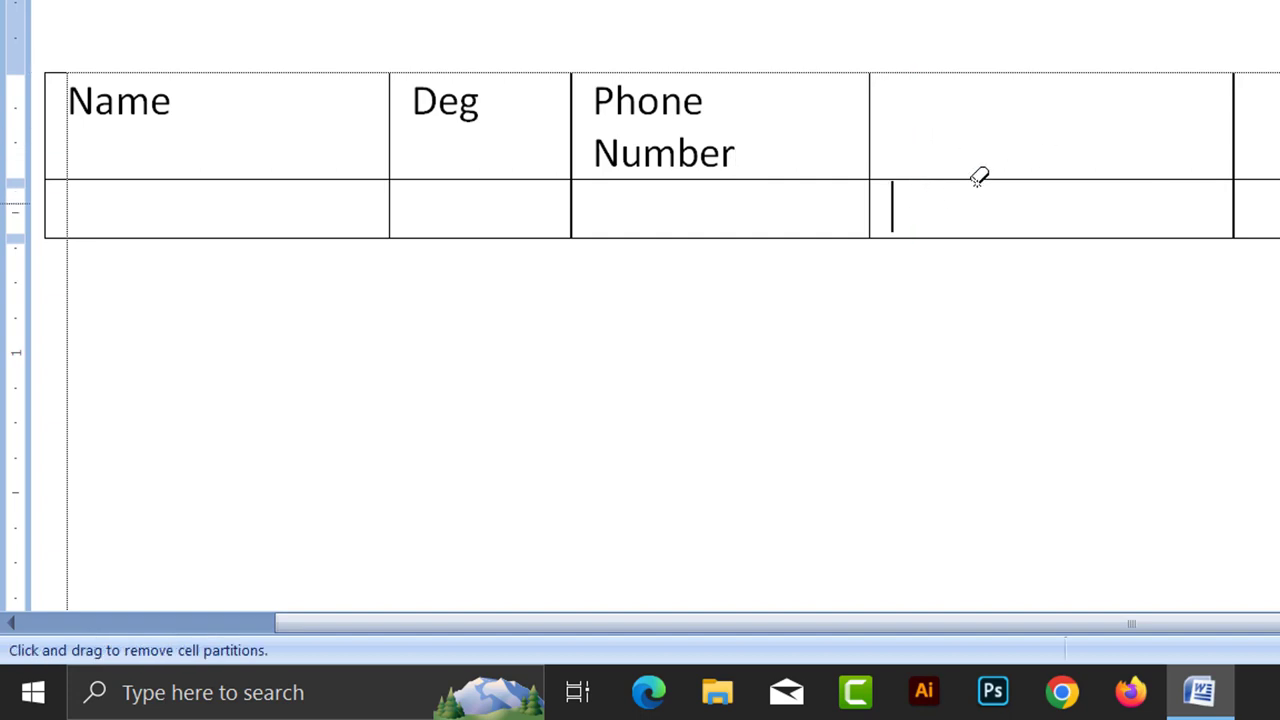
pyautogui.press('Escape')
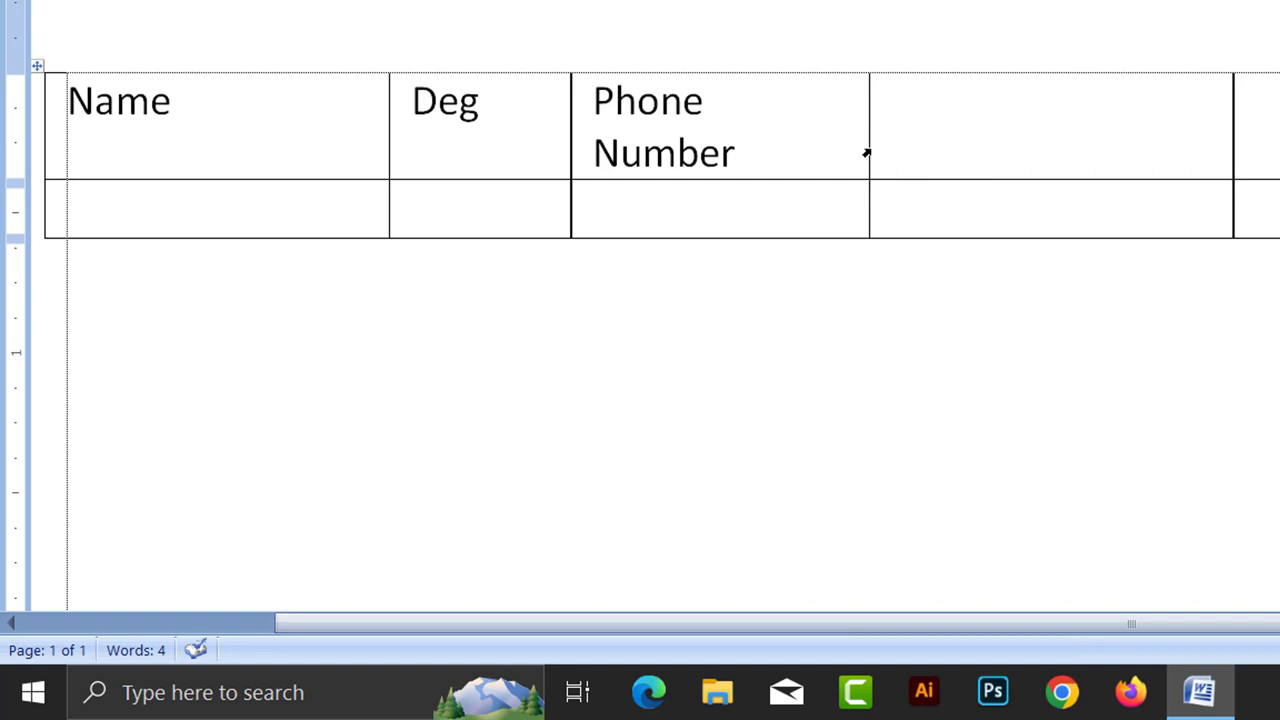
pyautogui.moveTo(868, 148); pyautogui.dragTo(1011, 152)
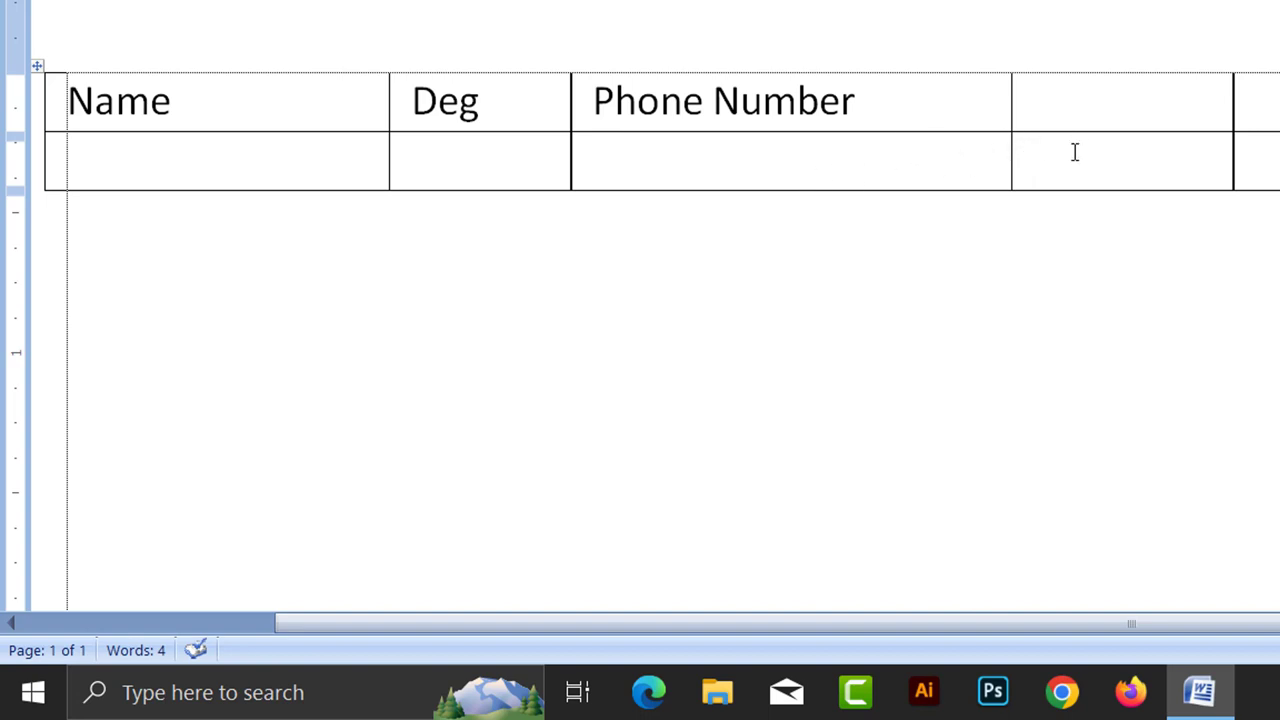
pyautogui.press('Tab')
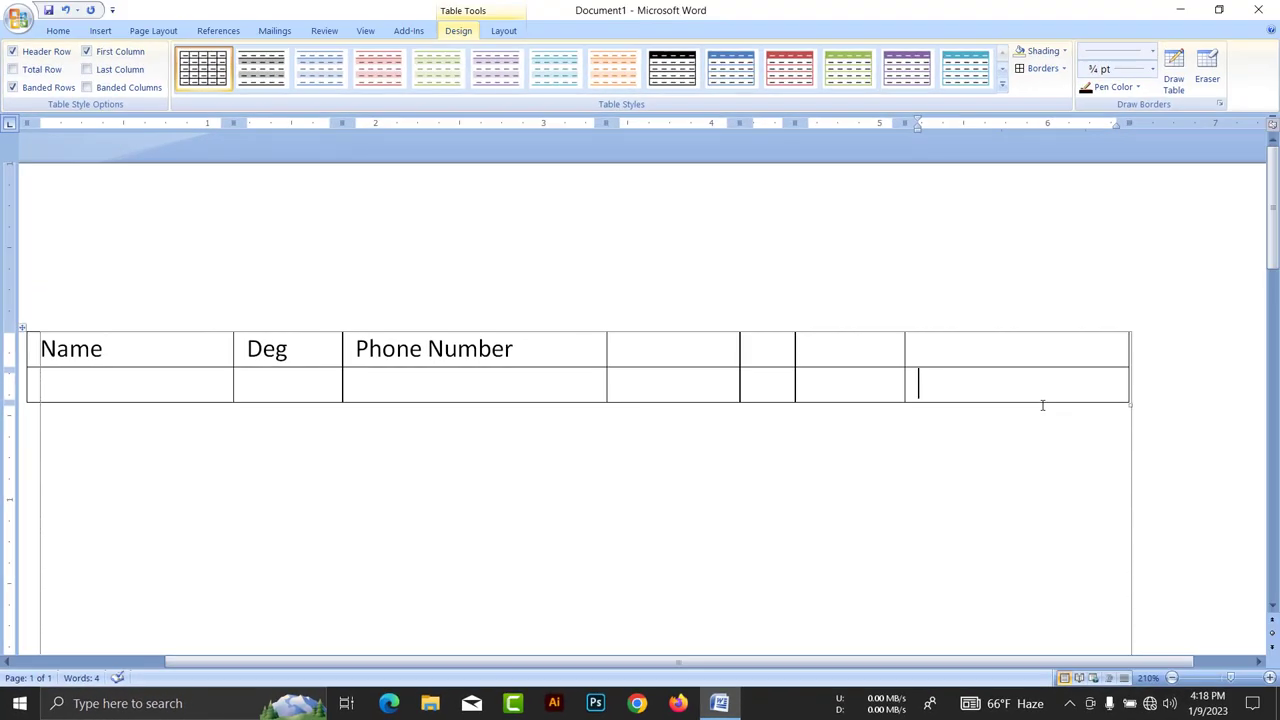
# Add a third empty row to the bottom of the table from its last cell.
pyautogui.press('Tab')
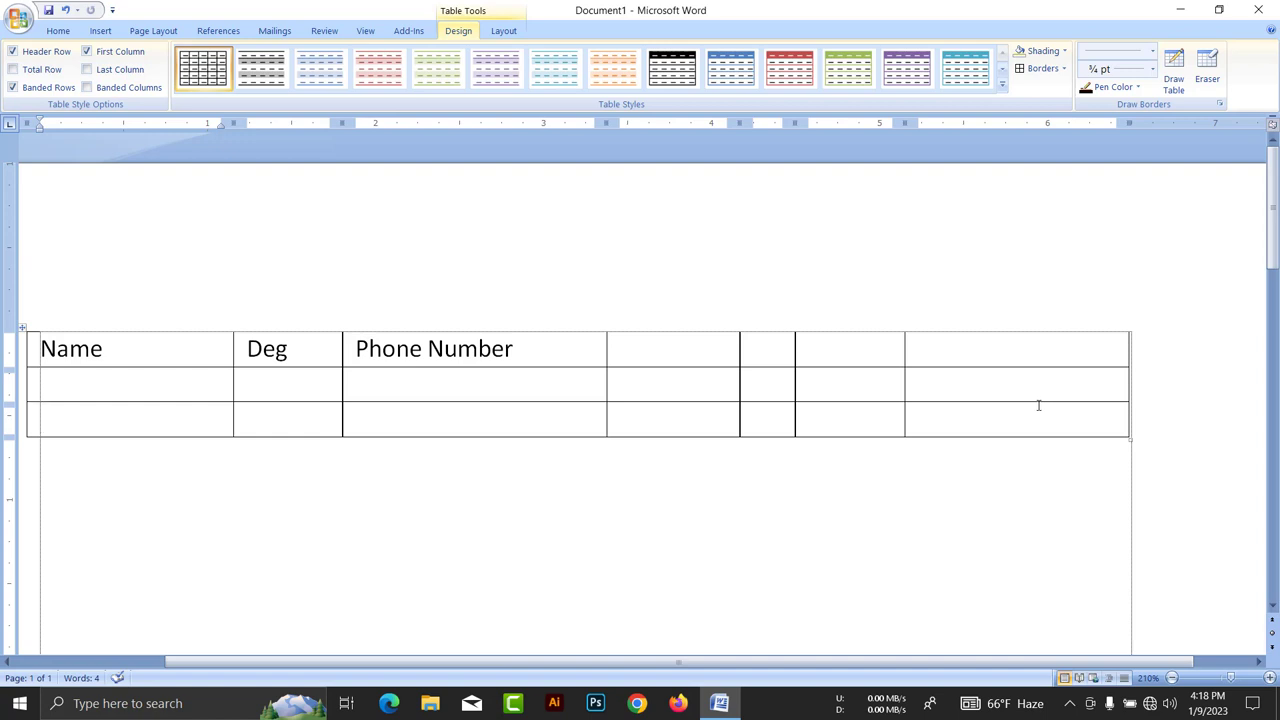
pyautogui.click(502, 32)
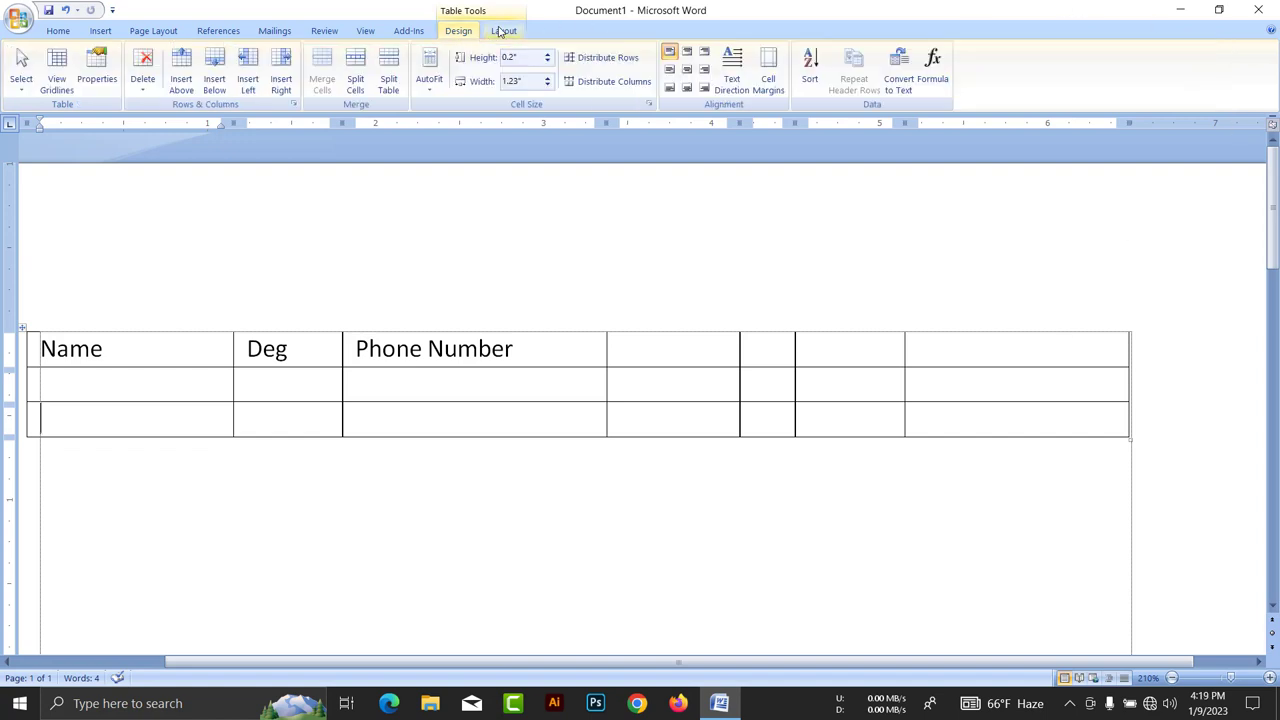
pyautogui.click(156, 356)
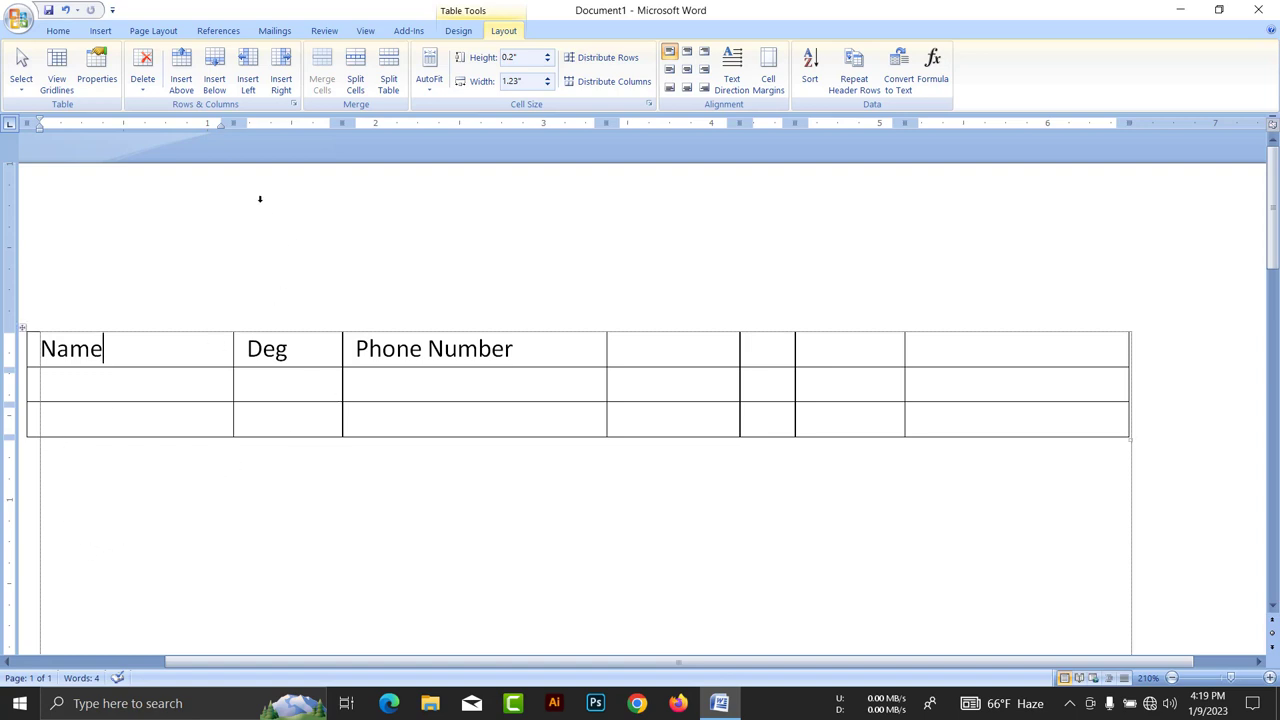
# Undo the extra rows inserted above the Name row, restoring the header to the top.
pyautogui.click(181, 70)
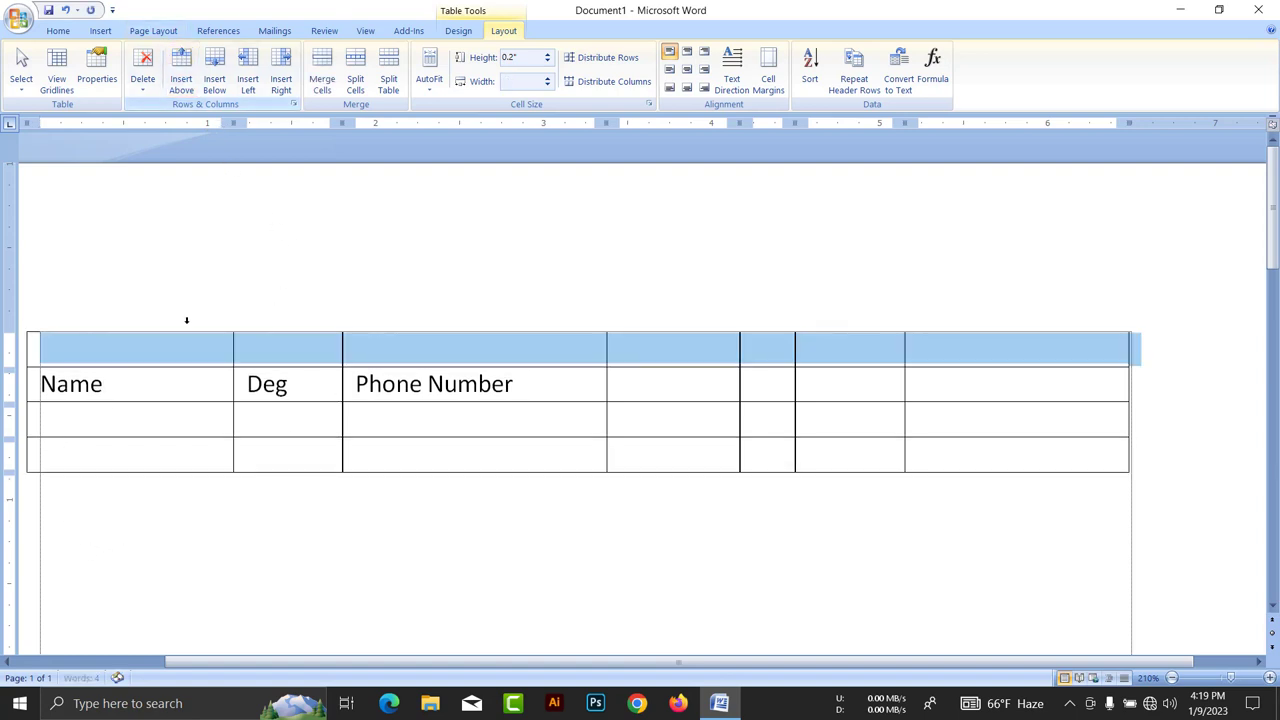
pyautogui.click(184, 365)
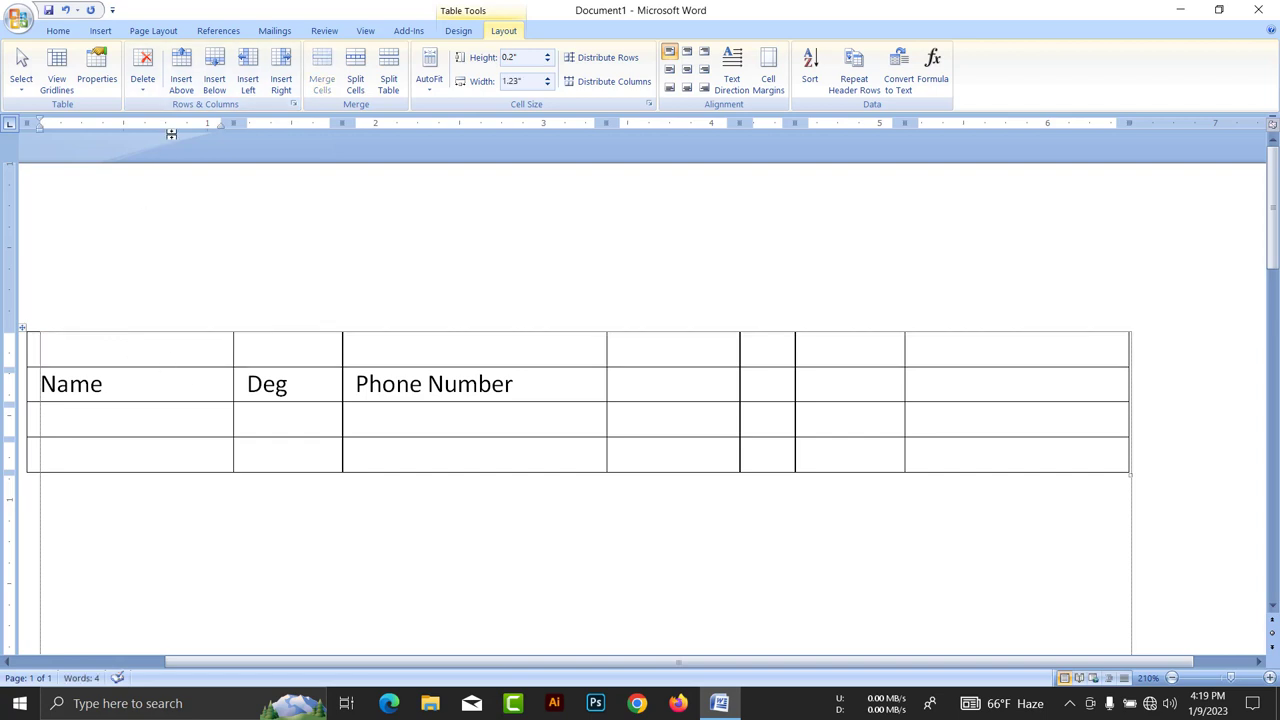
pyautogui.click(181, 70)
pyautogui.click(181, 70)
pyautogui.click(181, 70)
pyautogui.click(181, 70)
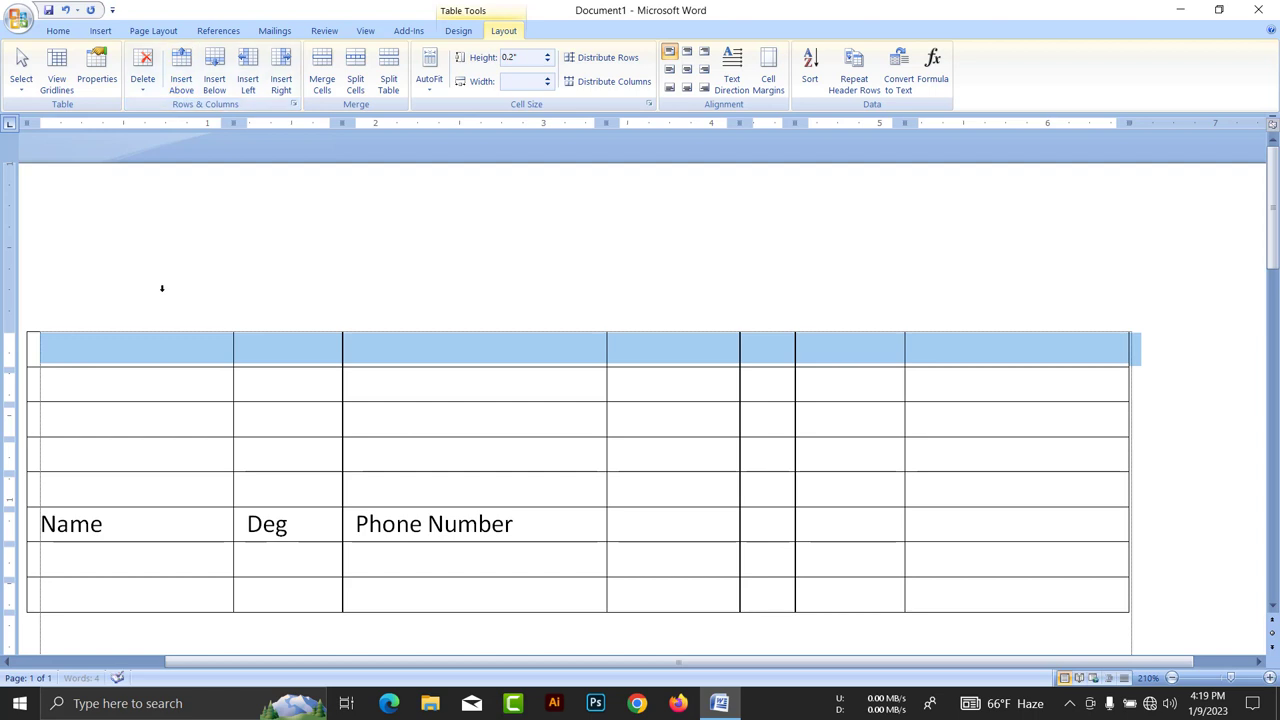
pyautogui.hotkey('ctrl', 'z')
pyautogui.hotkey('ctrl', 'z')
pyautogui.hotkey('ctrl', 'z')
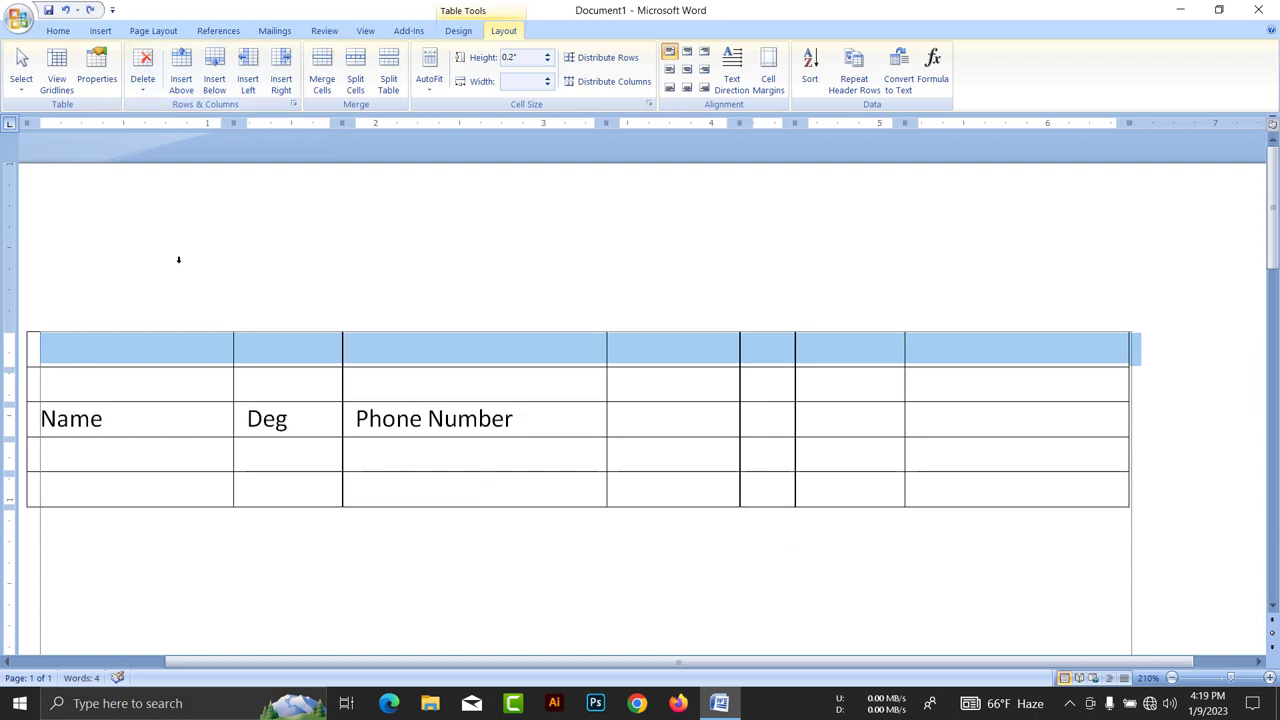
pyautogui.hotkey('ctrl', 'z')
pyautogui.hotkey('ctrl', 'z')
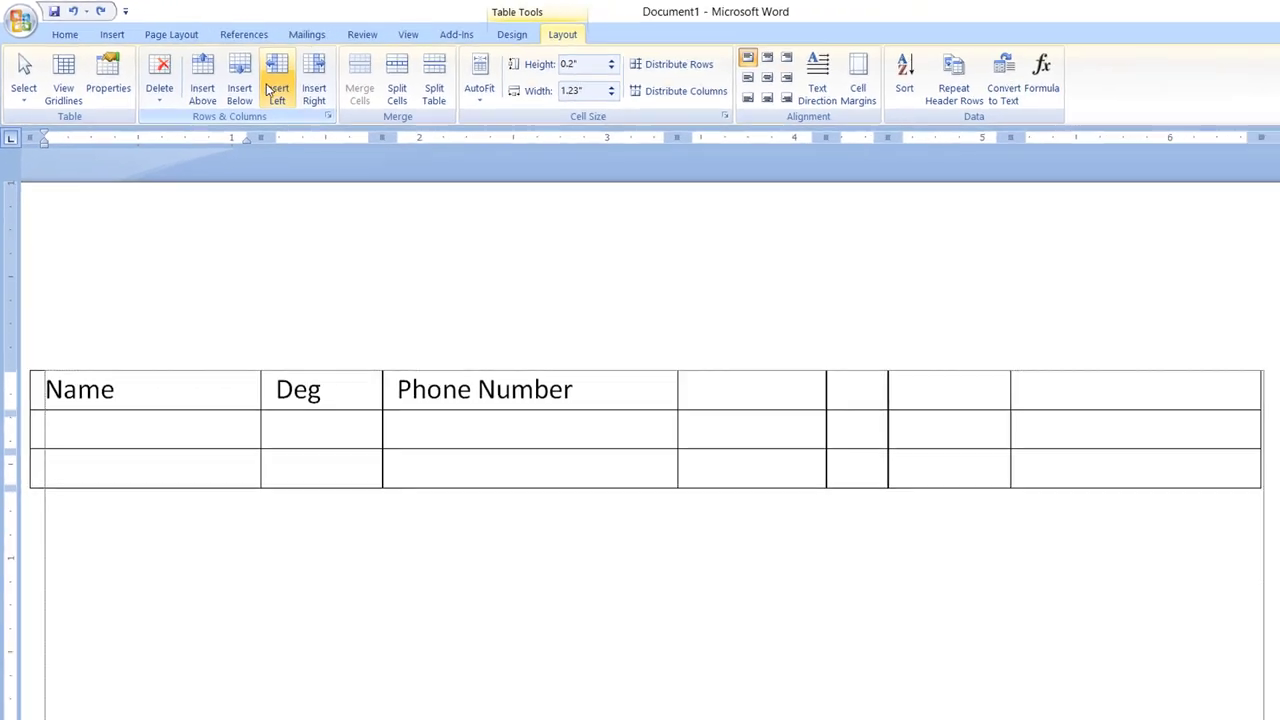
pyautogui.click(217, 88)
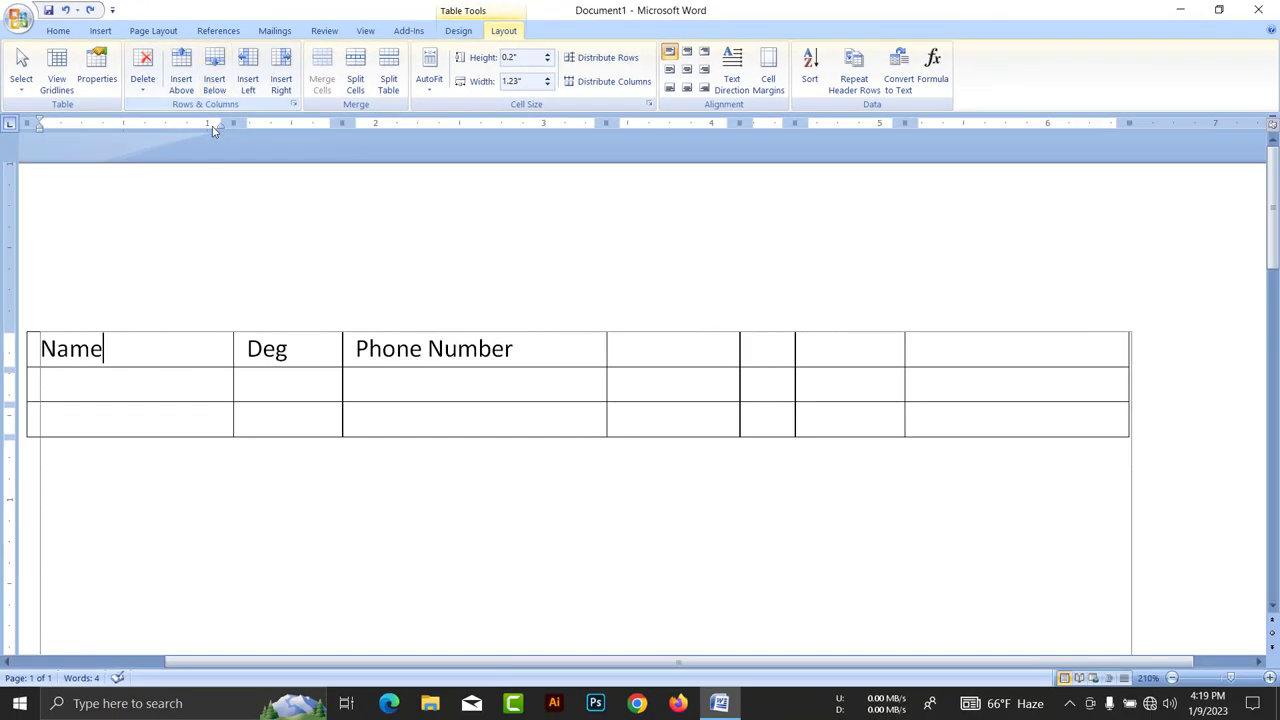
# Insert an empty row below the header, undoing the trial left and right column insertions.
pyautogui.click(217, 88)
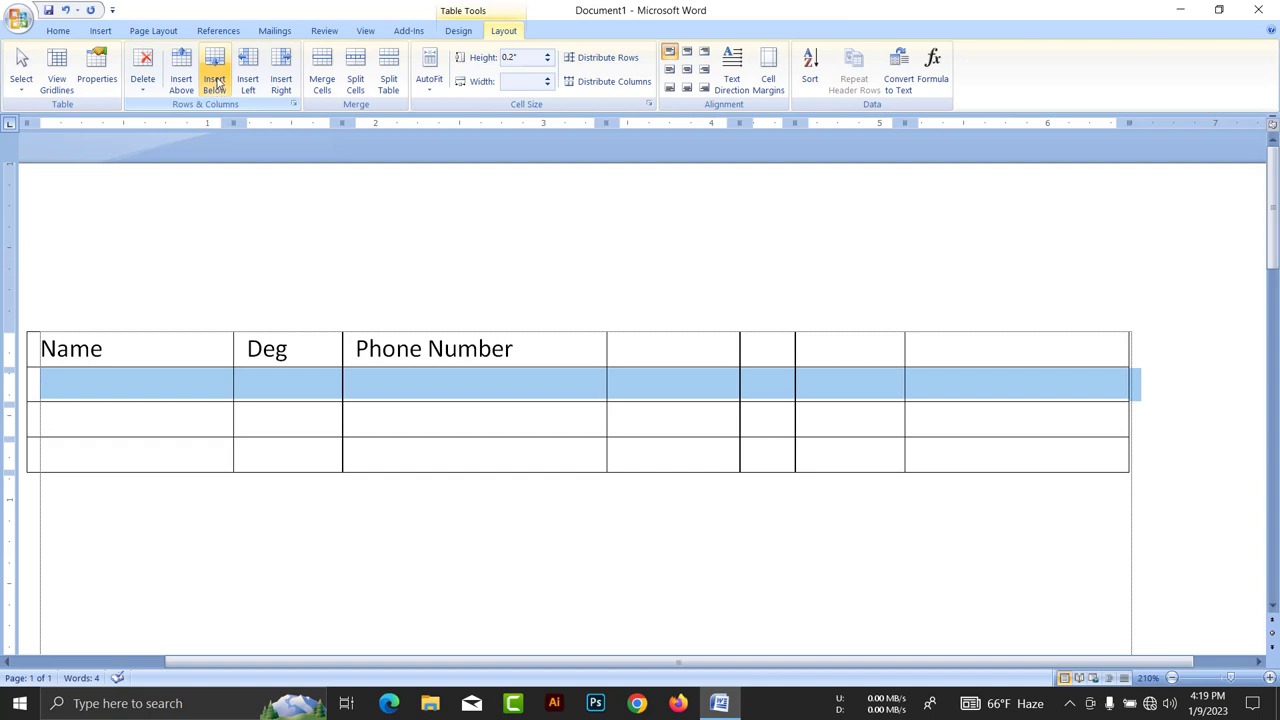
pyautogui.click(254, 87)
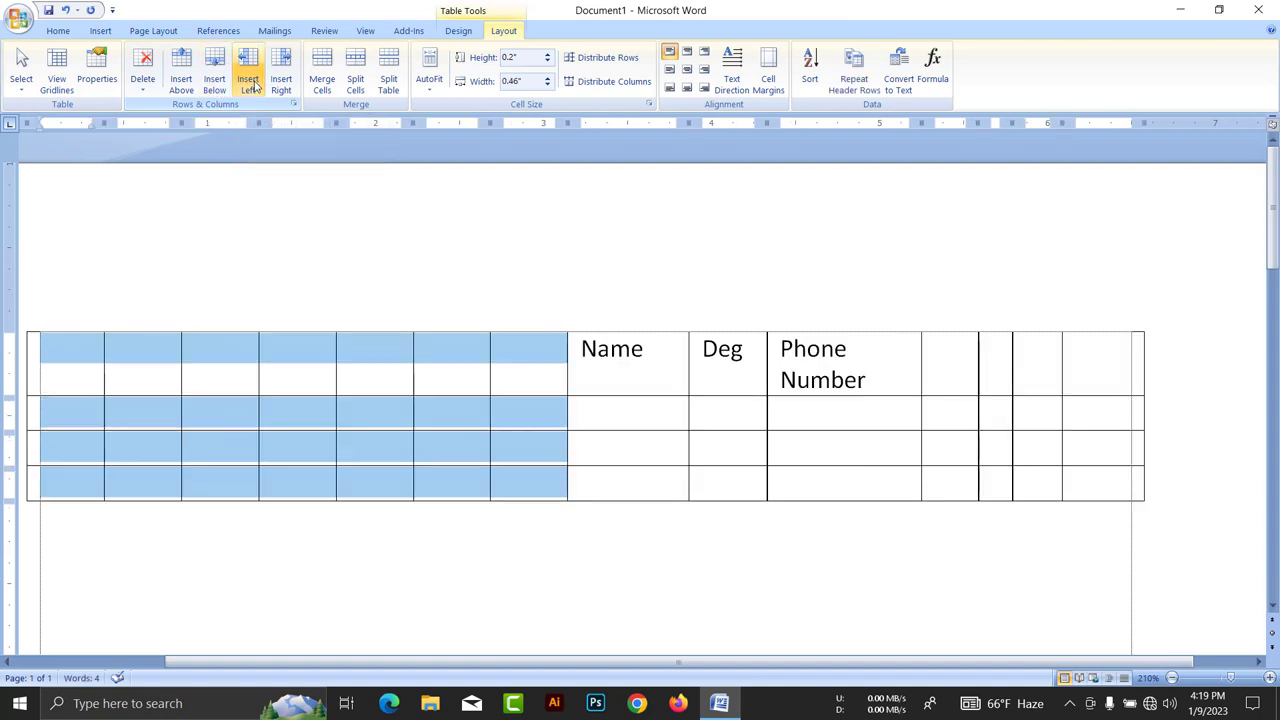
pyautogui.click(283, 86)
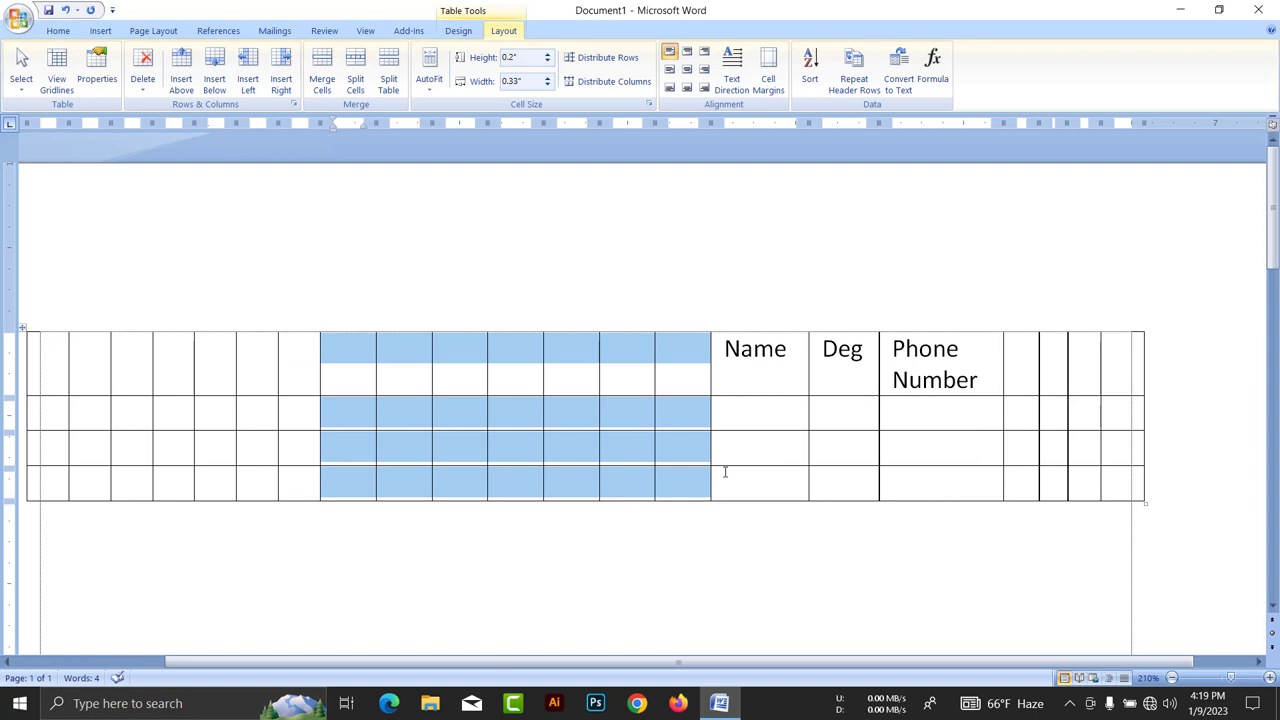
pyautogui.hotkey('ctrl', 'z')
pyautogui.hotkey('ctrl', 'z')
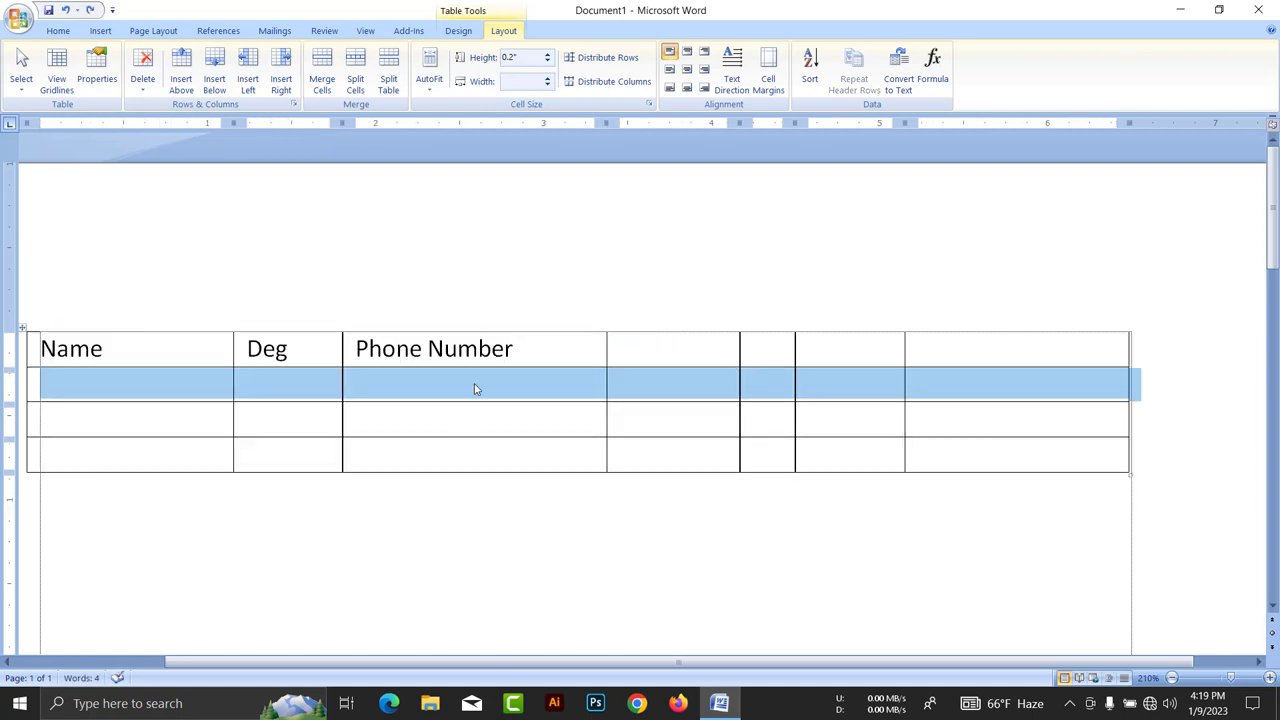
# Try adding blank columns left of Phone Number, undoing each so the original columns remain.
pyautogui.click(549, 357)
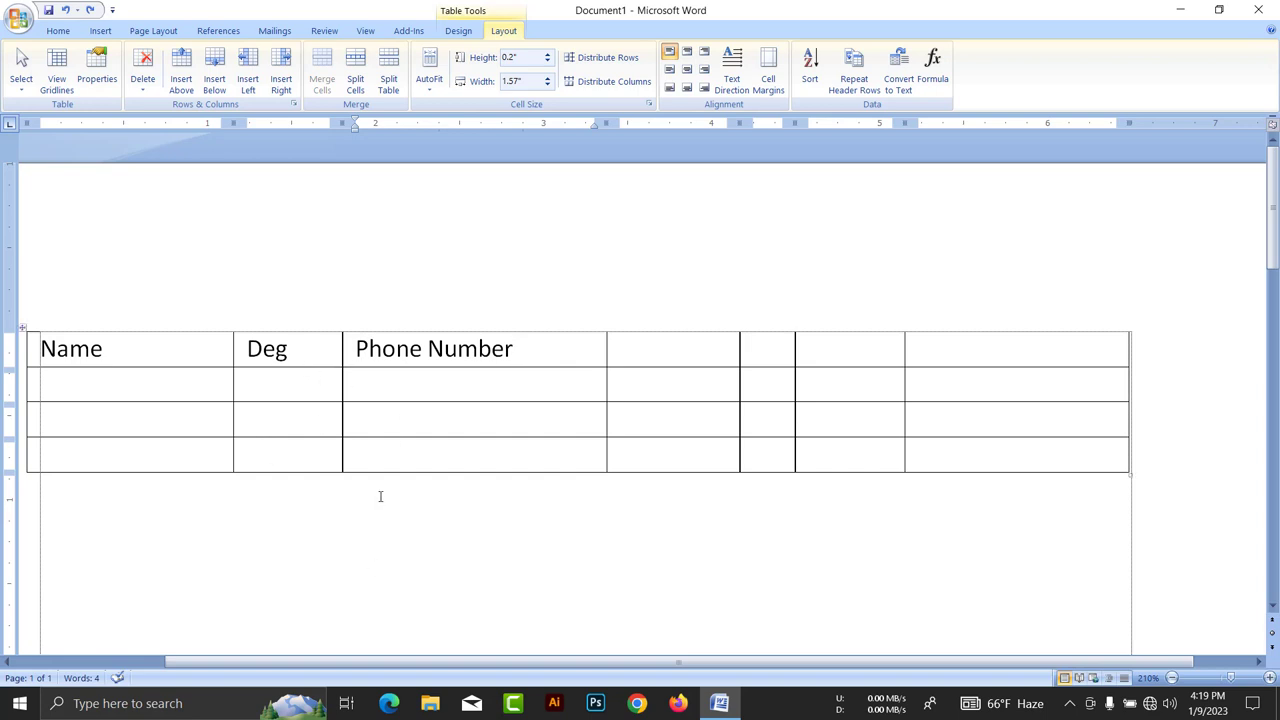
pyautogui.click(248, 70)
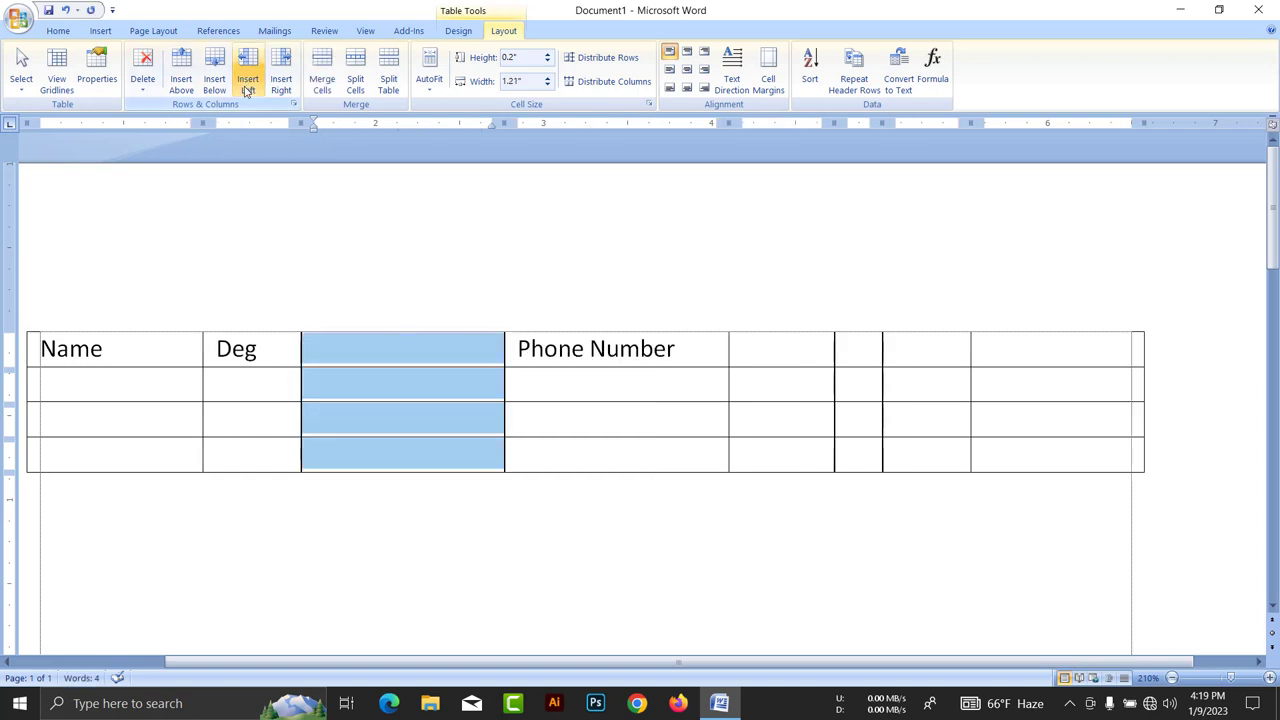
pyautogui.click(473, 357)
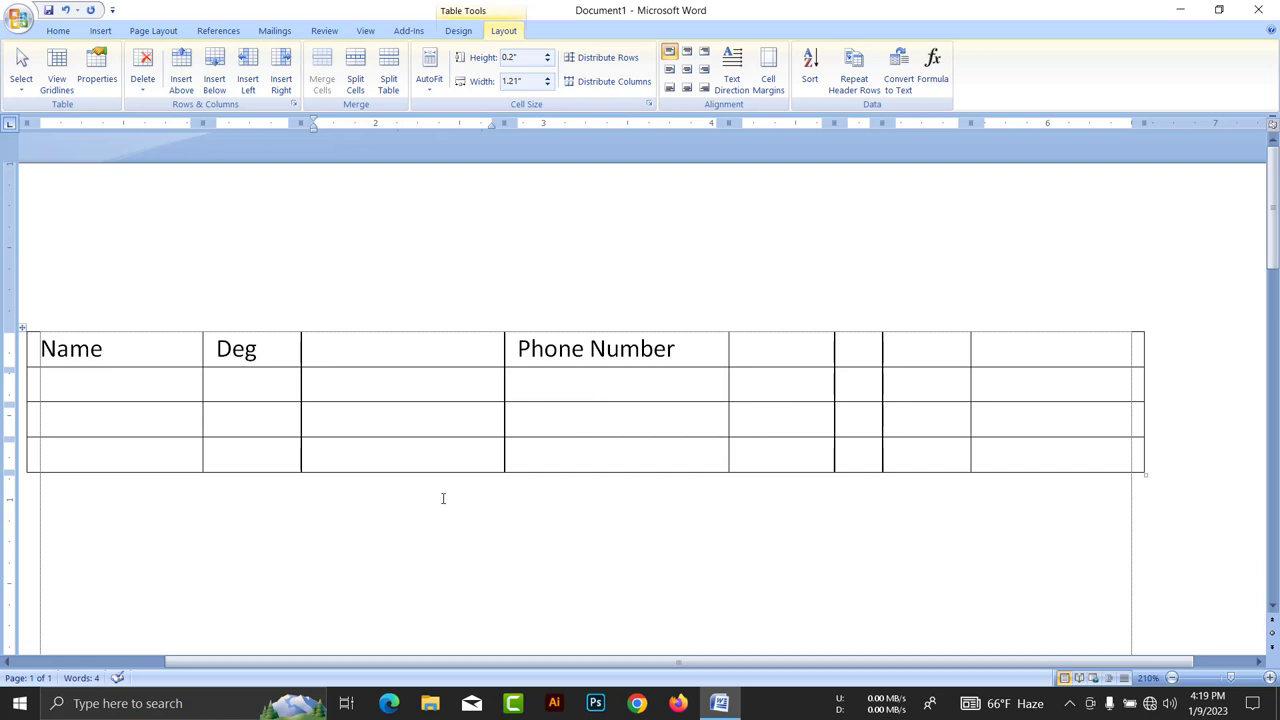
pyautogui.hotkey('ctrl', 'z')
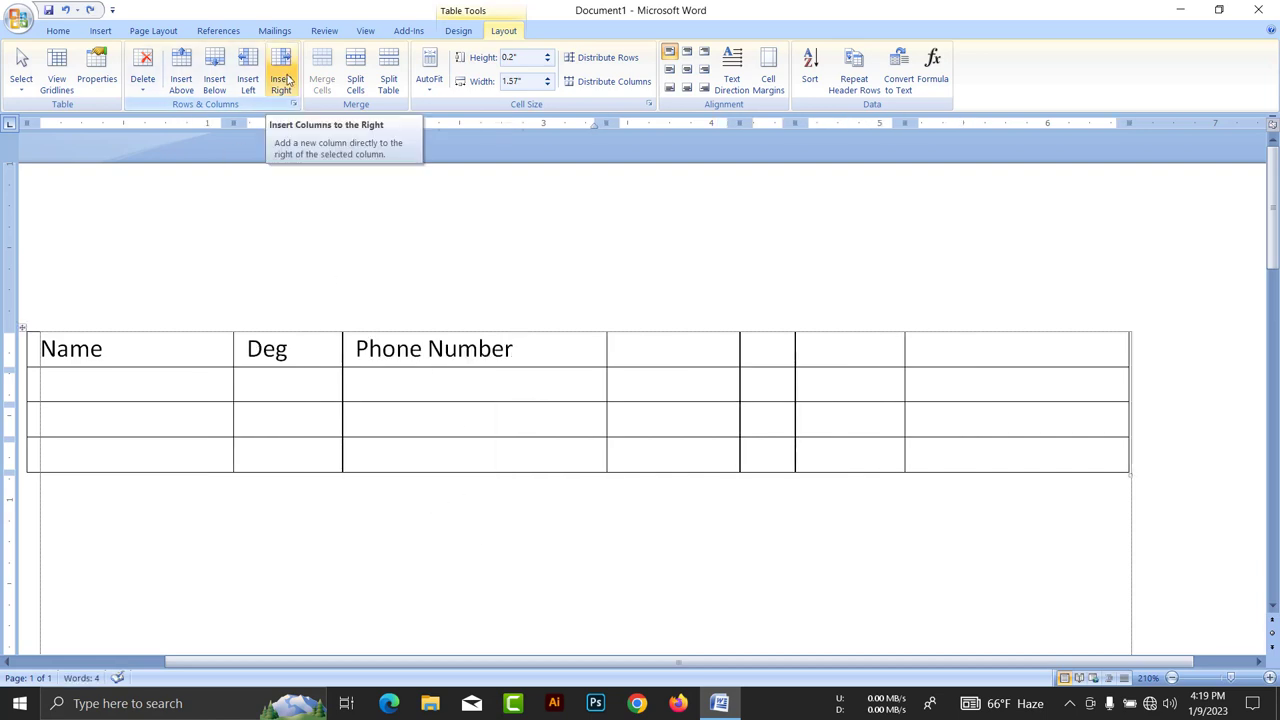
pyautogui.click(302, 350)
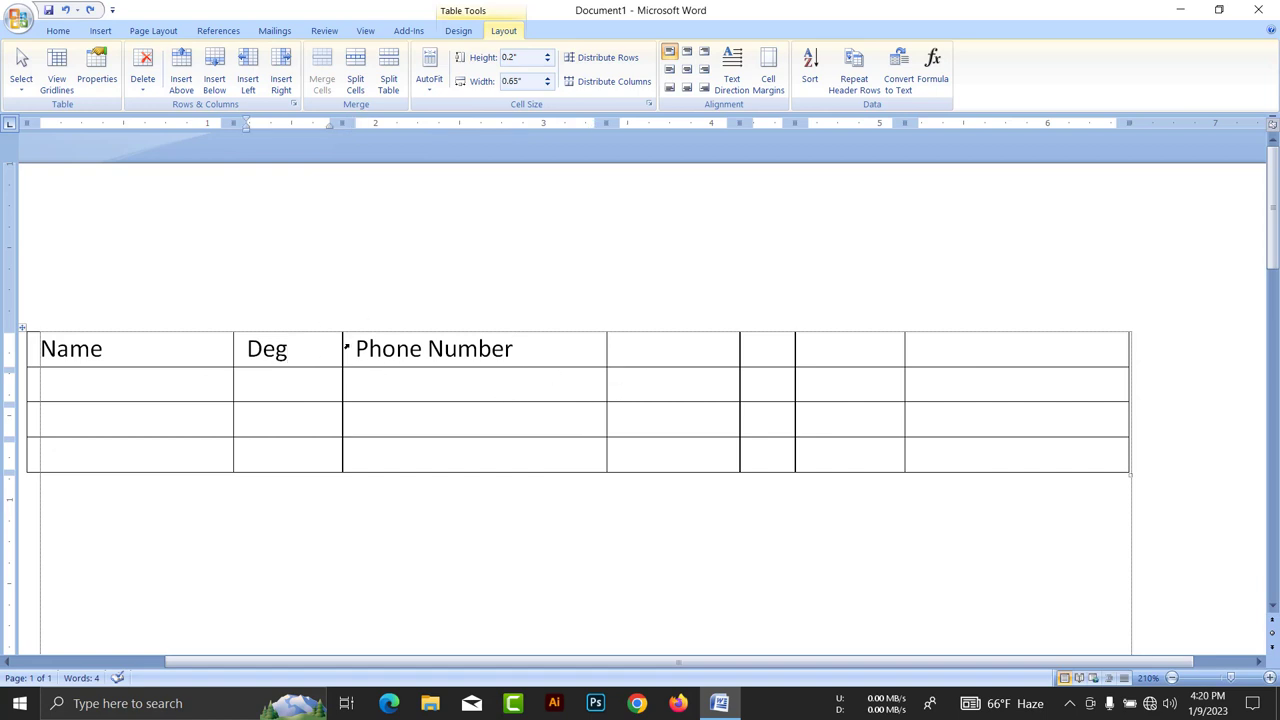
pyautogui.moveTo(358, 349); pyautogui.dragTo(524, 360)
pyautogui.click(666, 355)
pyautogui.click(364, 355)
pyautogui.click(251, 88)
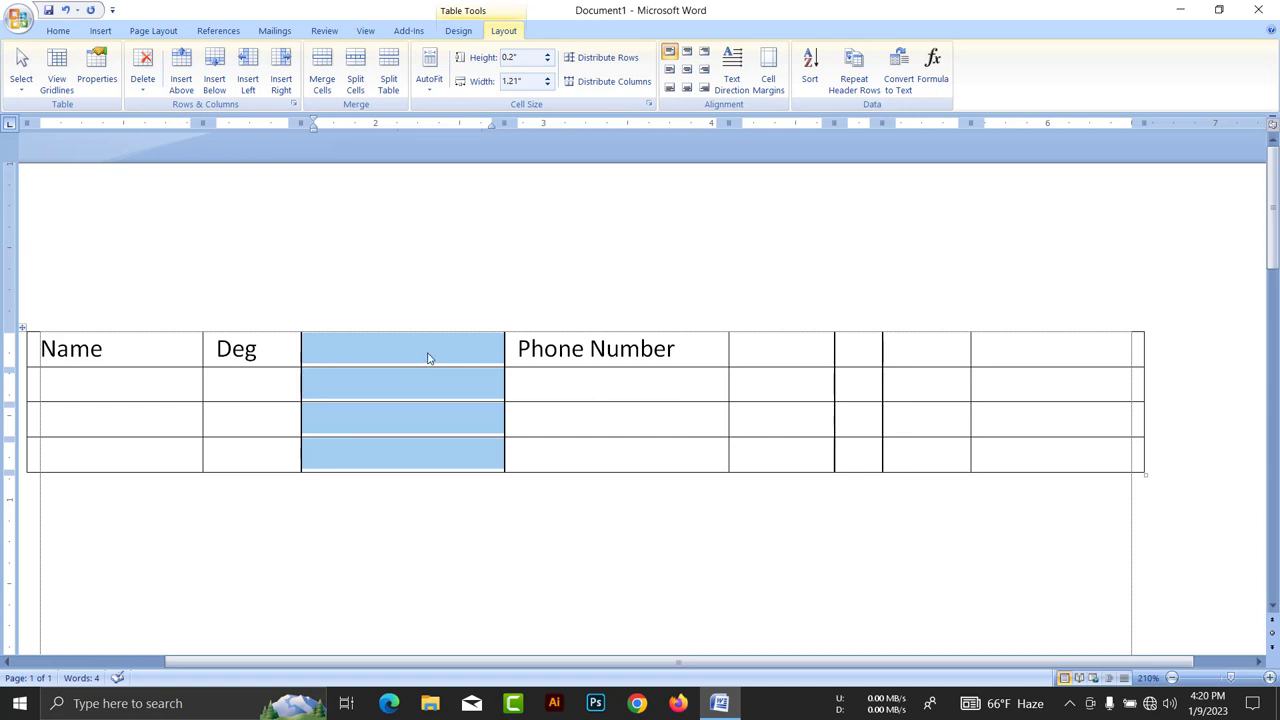
pyautogui.hotkey('ctrl', 'z')
pyautogui.click(479, 440)
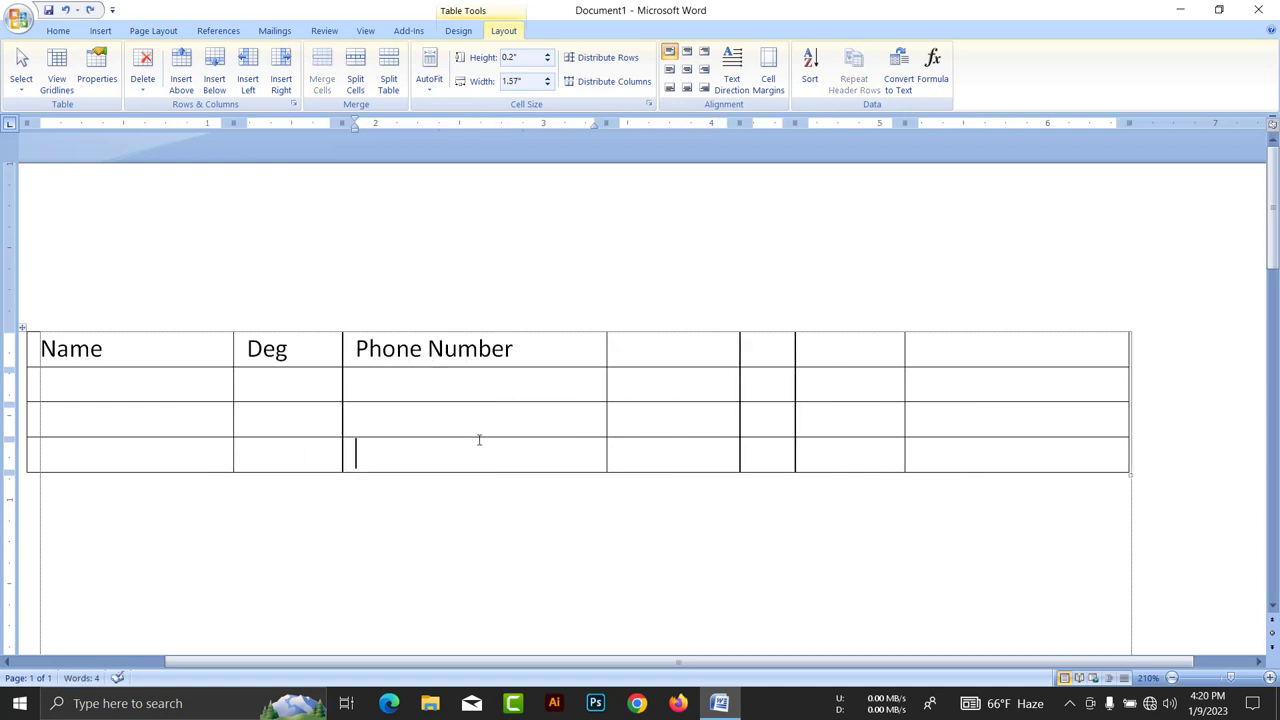
pyautogui.click(150, 345)
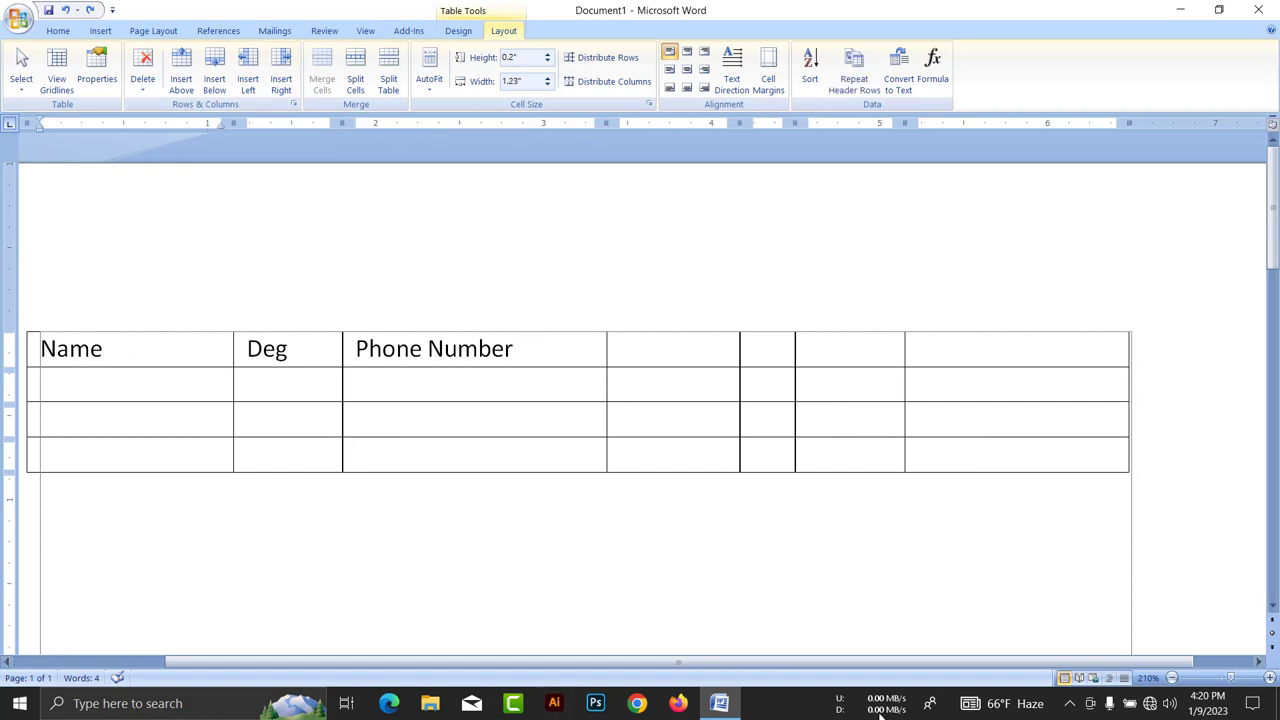
# Insert two empty rows above the Name row and select both across the full table width.
pyautogui.click(181, 80)
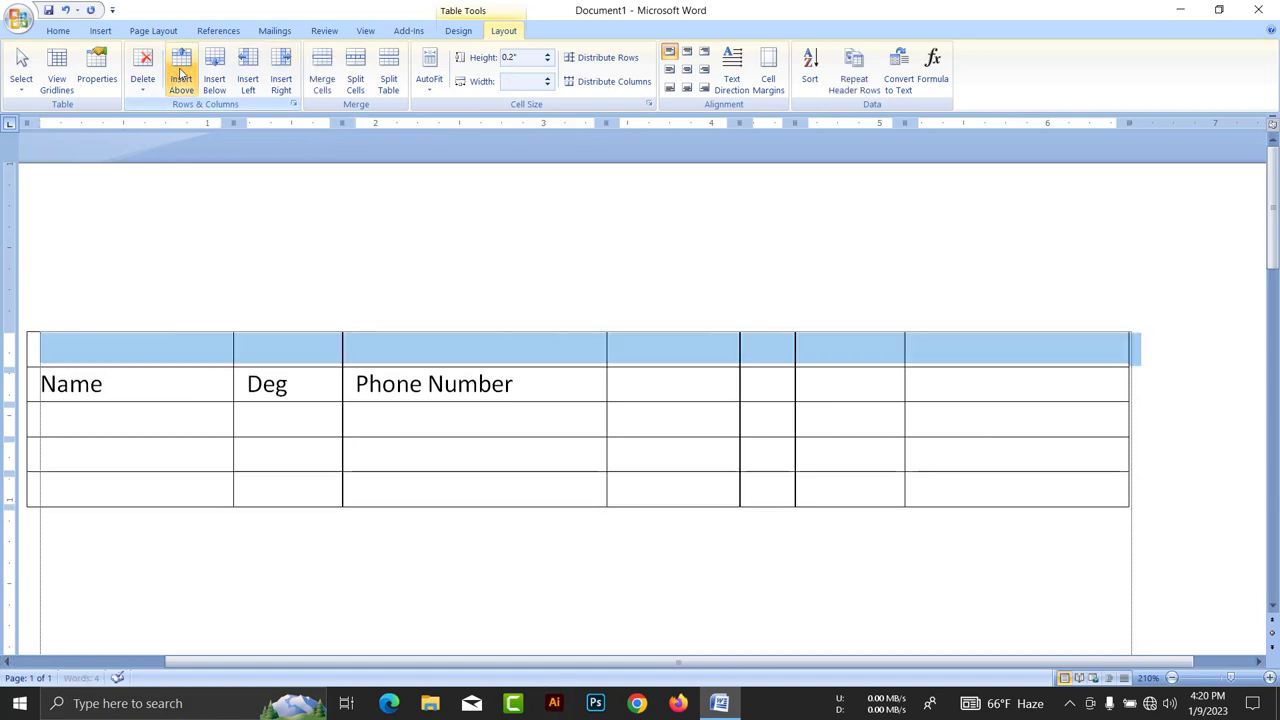
pyautogui.click(181, 80)
pyautogui.click(255, 381)
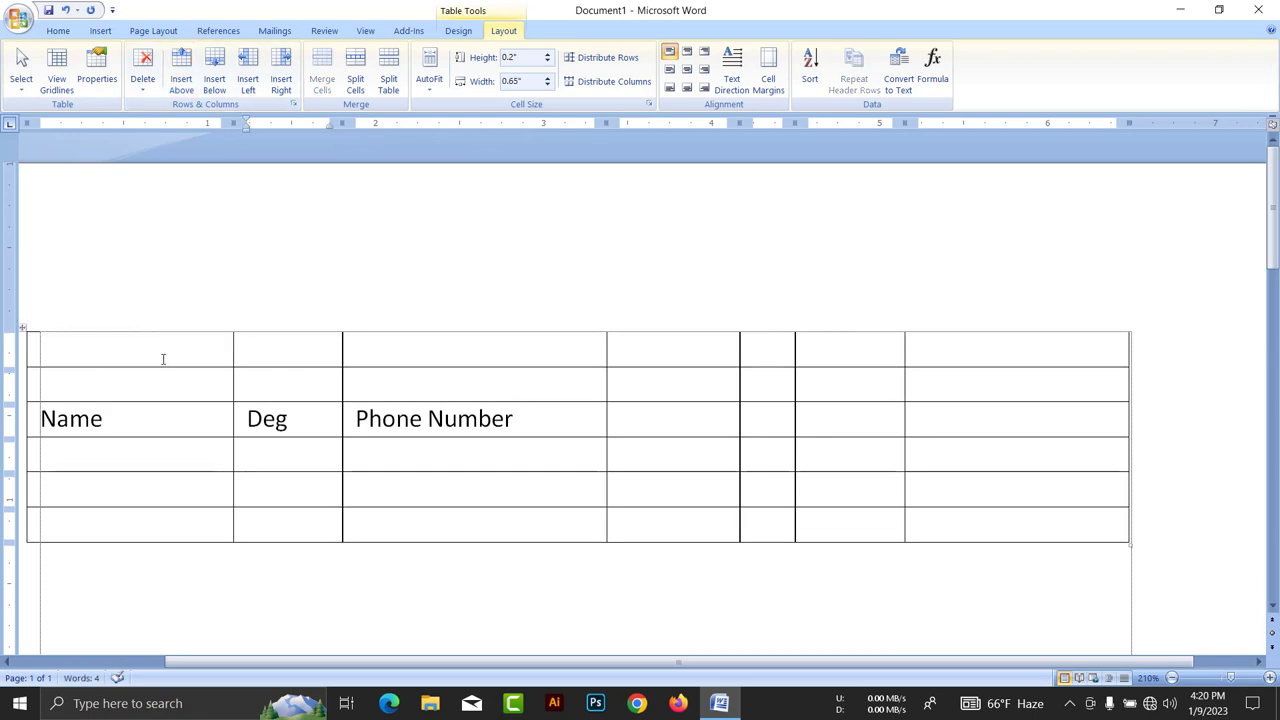
pyautogui.moveTo(163, 359); pyautogui.dragTo(935, 394)
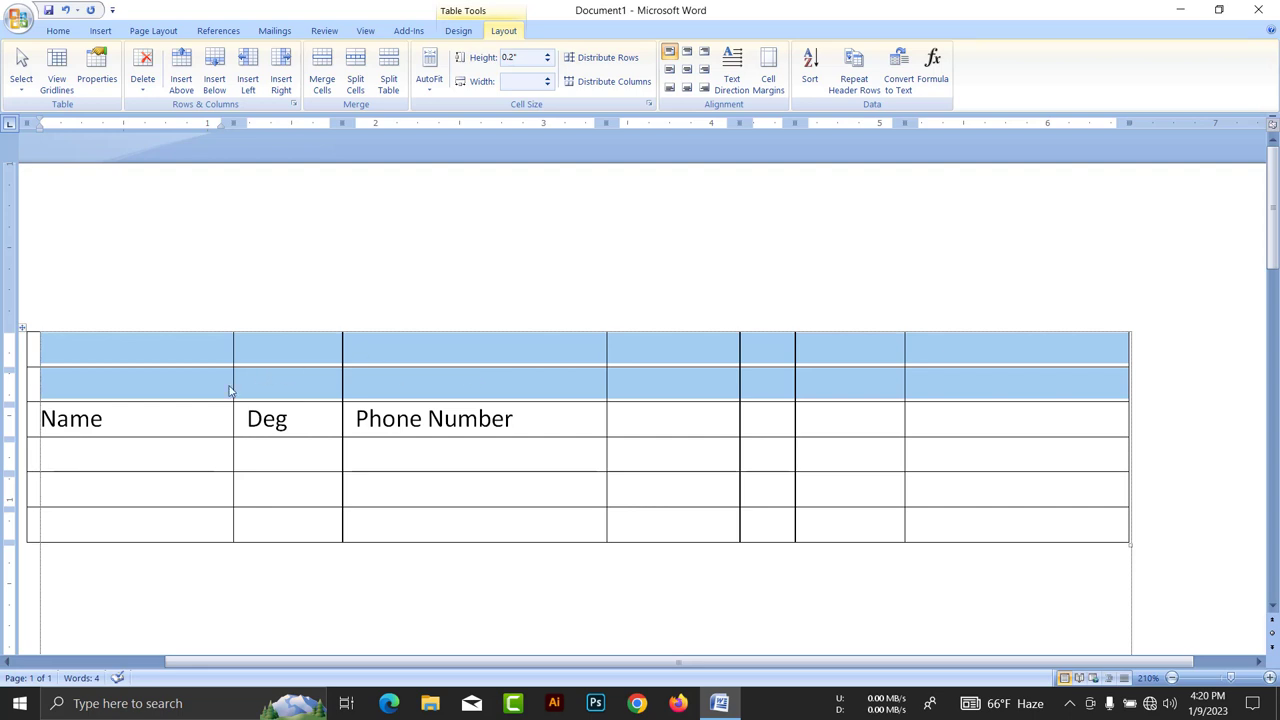
pyautogui.click(166, 360)
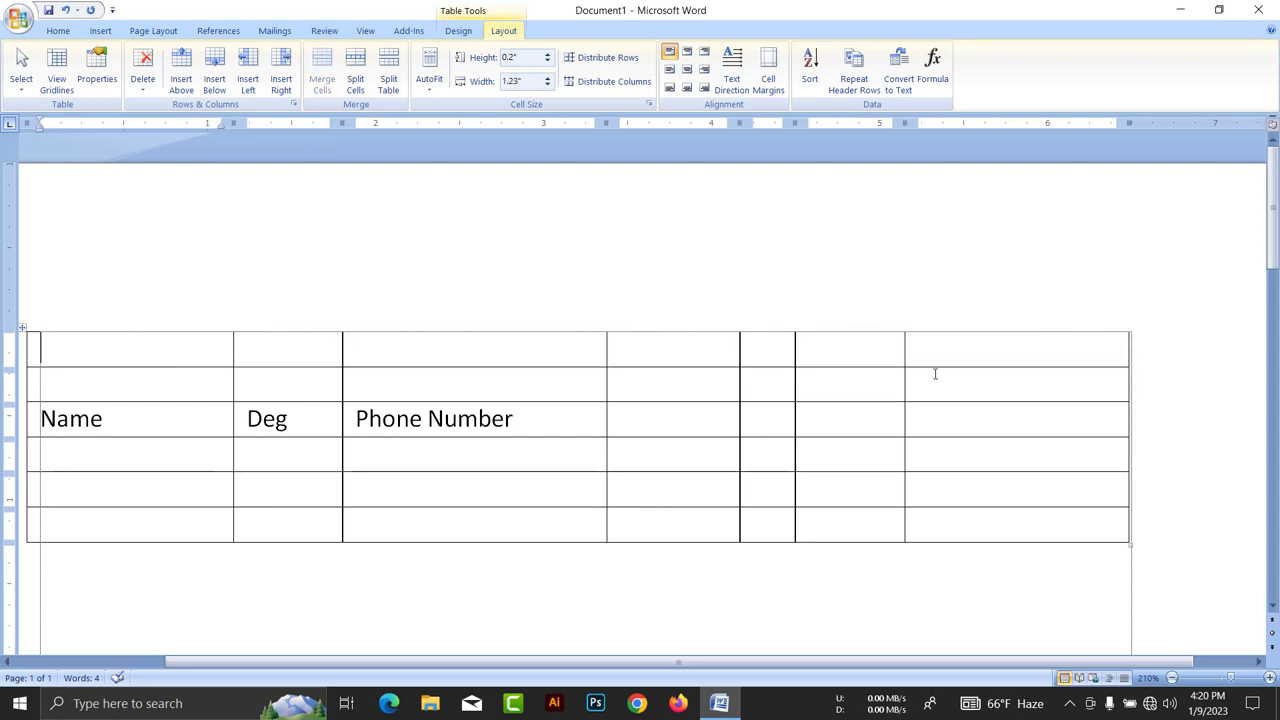
pyautogui.moveTo(166, 350)
pyautogui.mouseDown()
pyautogui.moveTo(589, 392)
pyautogui.moveTo(774, 391)
pyautogui.mouseUp()
pyautogui.click(691, 350)
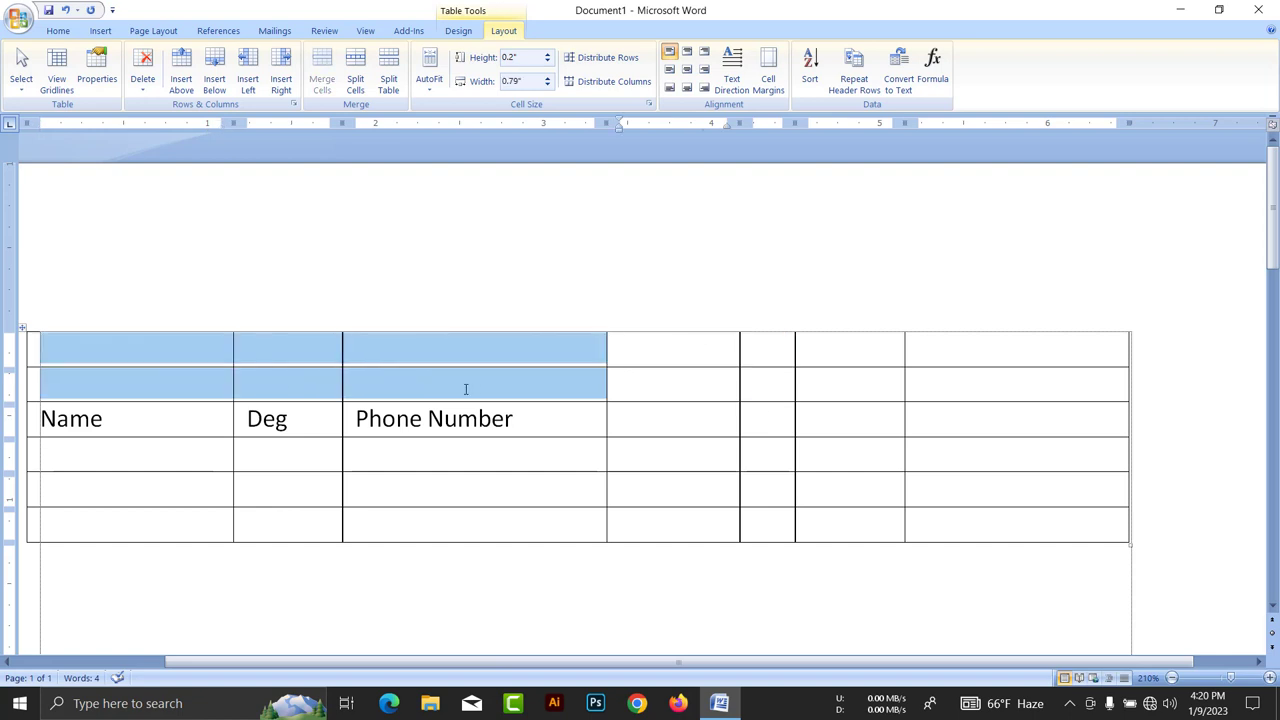
pyautogui.moveTo(101, 352)
pyautogui.mouseDown()
pyautogui.moveTo(801, 386)
pyautogui.moveTo(1045, 378)
pyautogui.mouseUp()
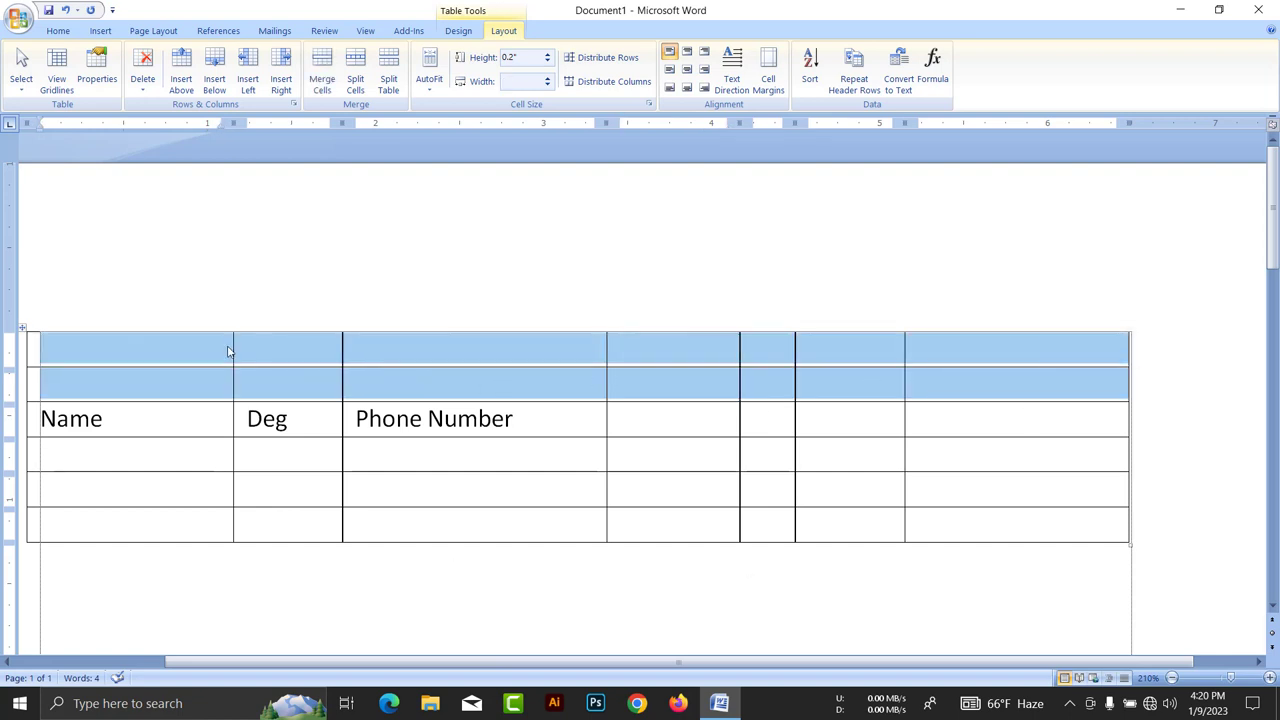
# Merge the top two rows and type 'Sonalibank limited' and 'Sreekail Br Cumilla' on two lines.
pyautogui.click(331, 88)
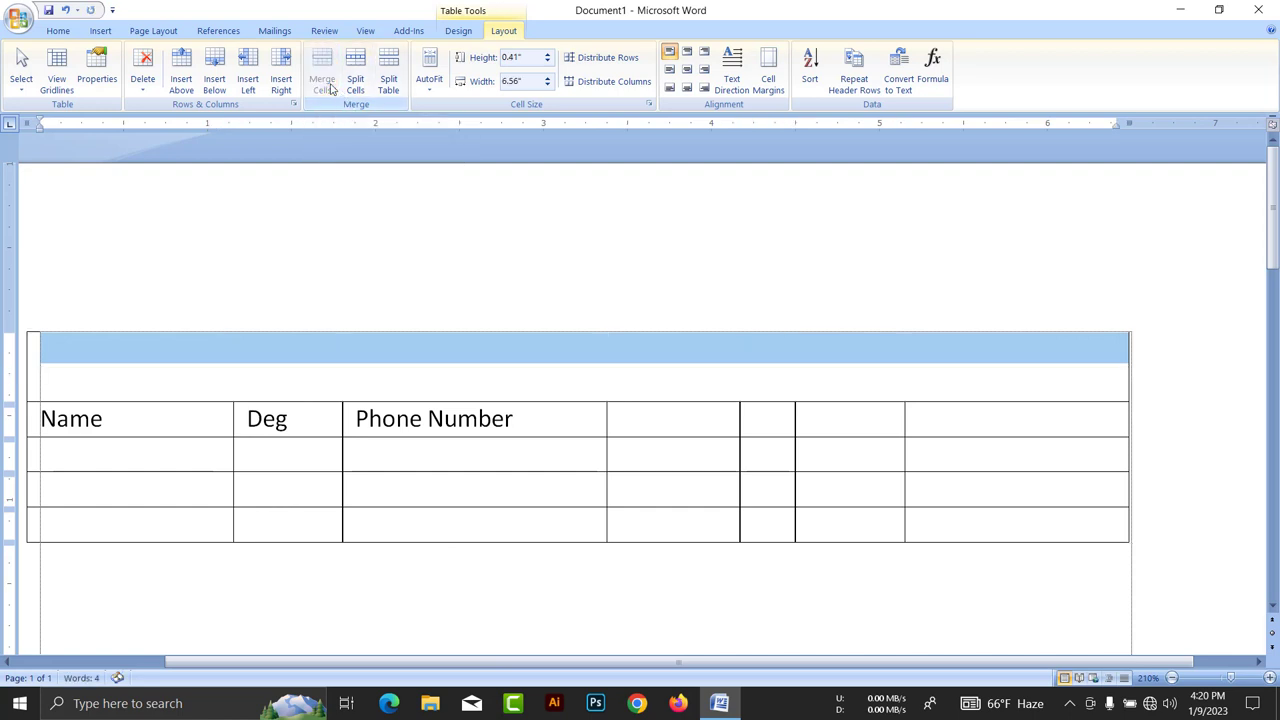
pyautogui.click(403, 370)
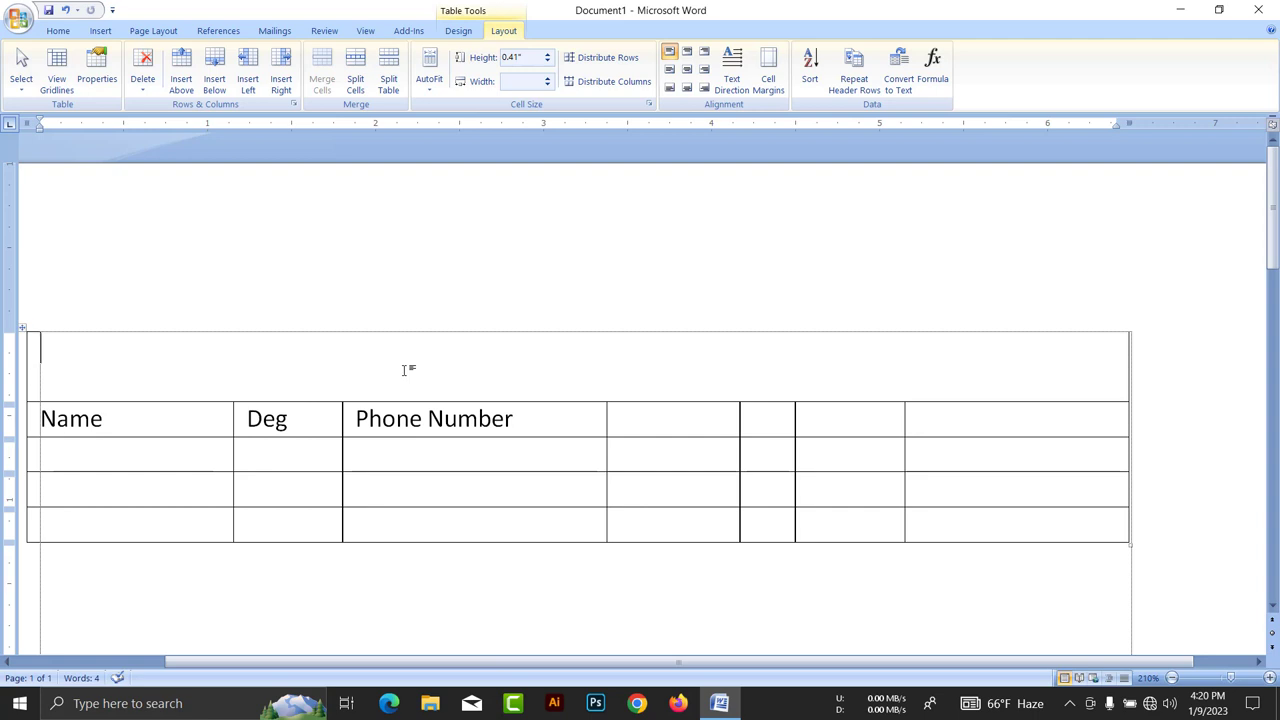
pyautogui.write('S')
pyautogui.write('onalibank limited')
pyautogui.press('Return')
pyautogui.write('Sreekail')
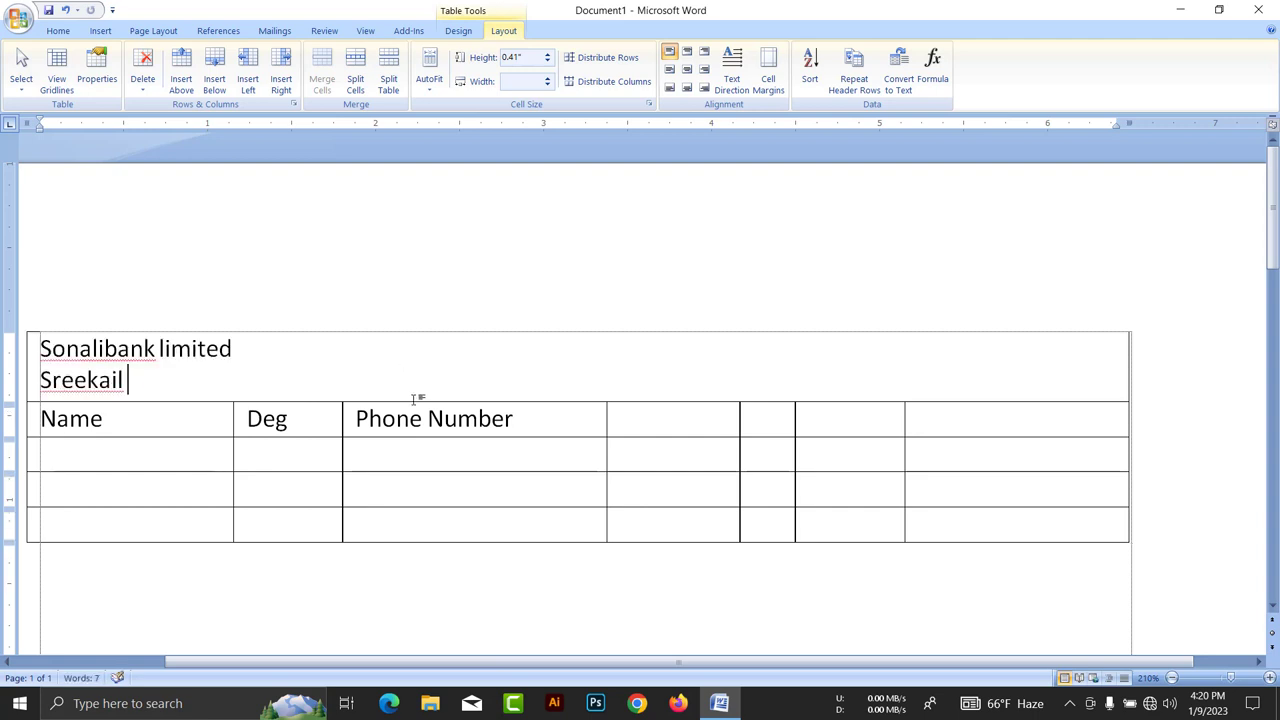
pyautogui.write(' Br Cium')
pyautogui.press('BackSpace')
pyautogui.press('BackSpace')
pyautogui.write('milla')
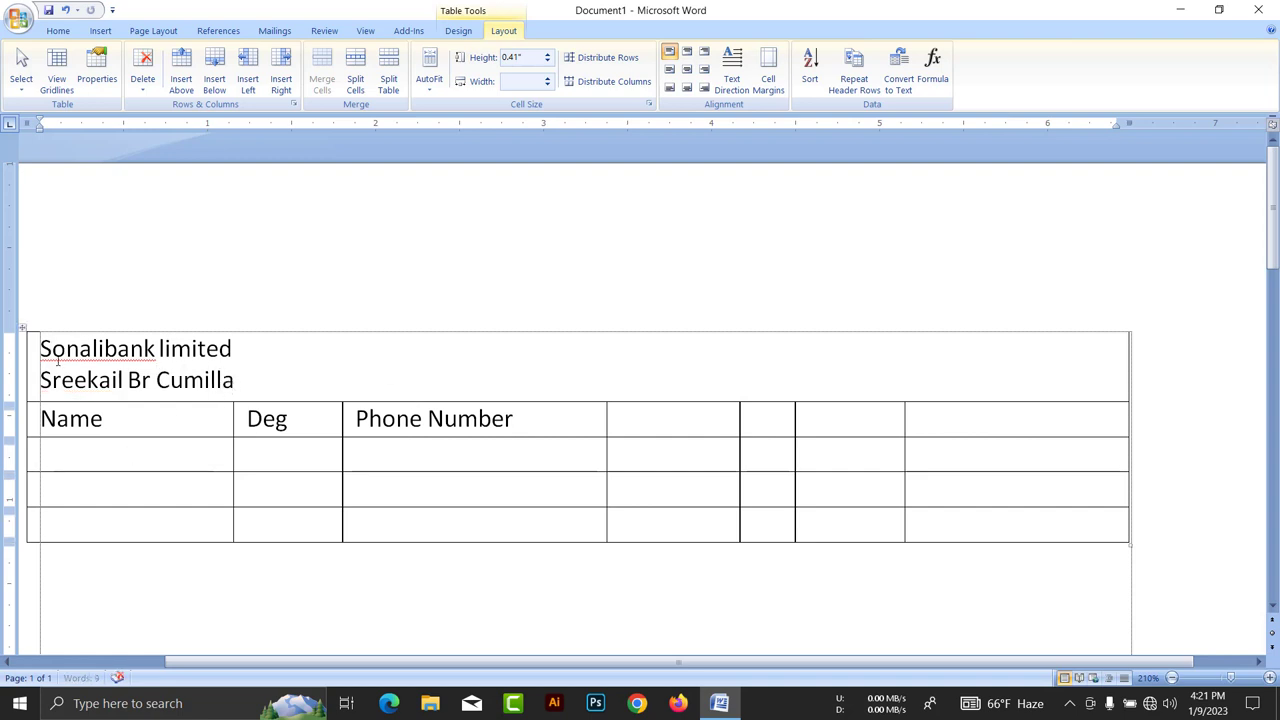
# Centre both title lines in the merged top cell.
pyautogui.moveTo(40, 348); pyautogui.dragTo(346, 357)
pyautogui.click(211, 404)
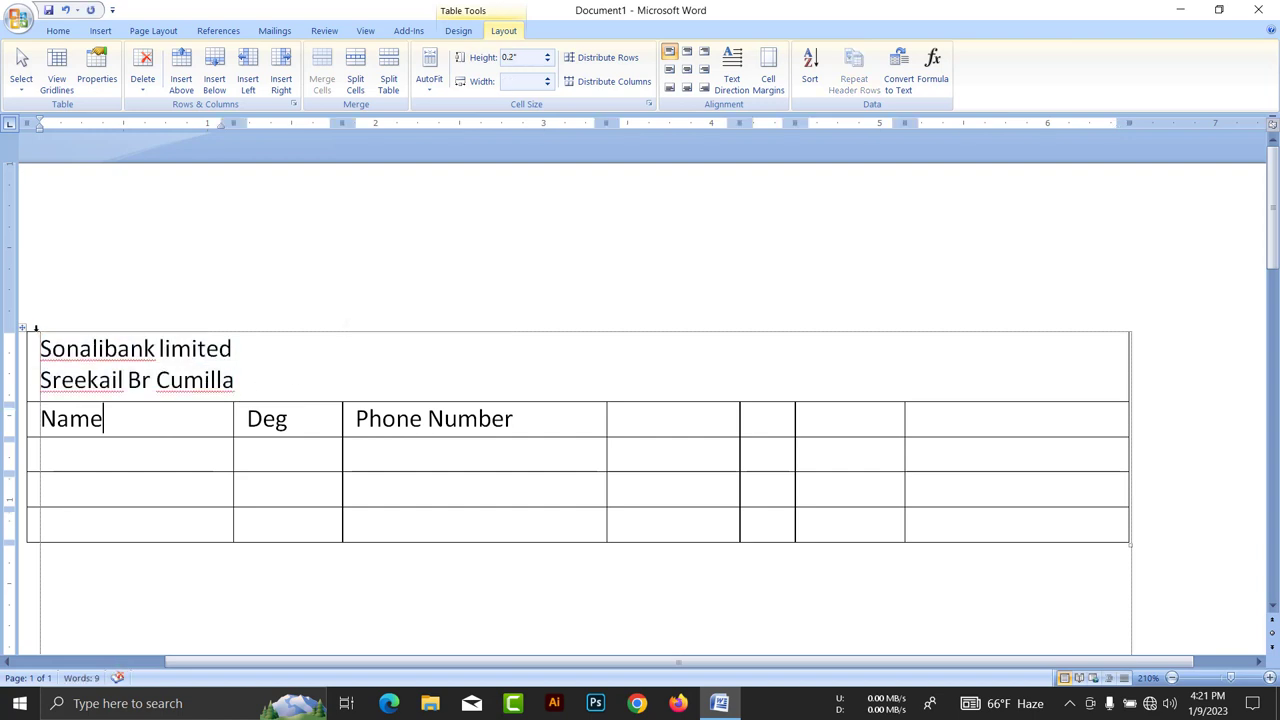
pyautogui.moveTo(40, 348); pyautogui.dragTo(243, 394)
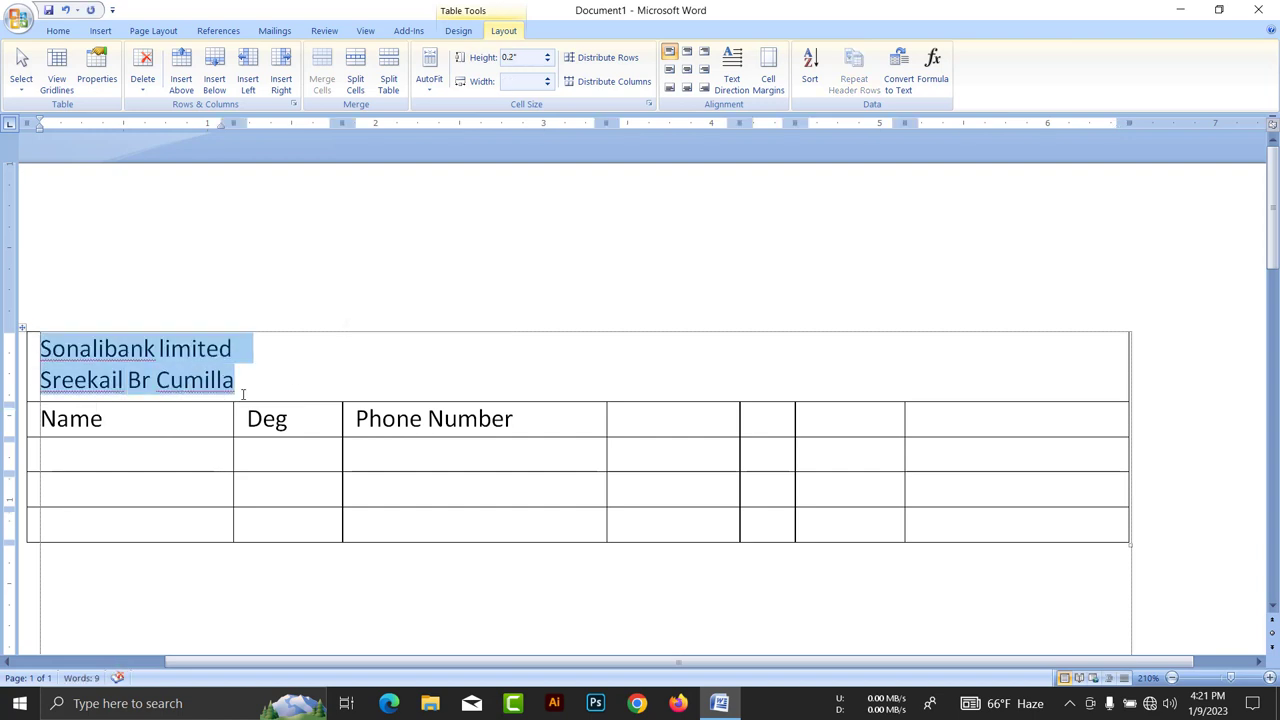
pyautogui.click(686, 70)
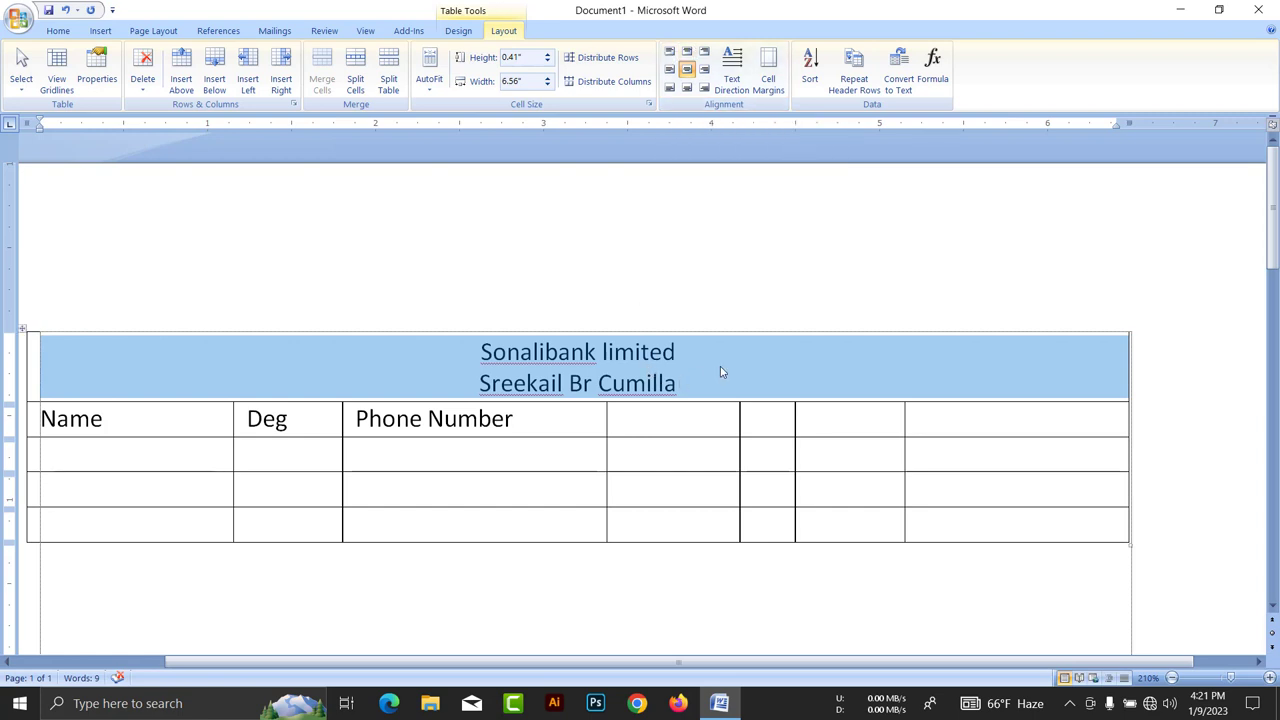
# Try bottom- and top-centre alignment and left-align the header, then undo the Sonalibank header text.
pyautogui.click(687, 89)
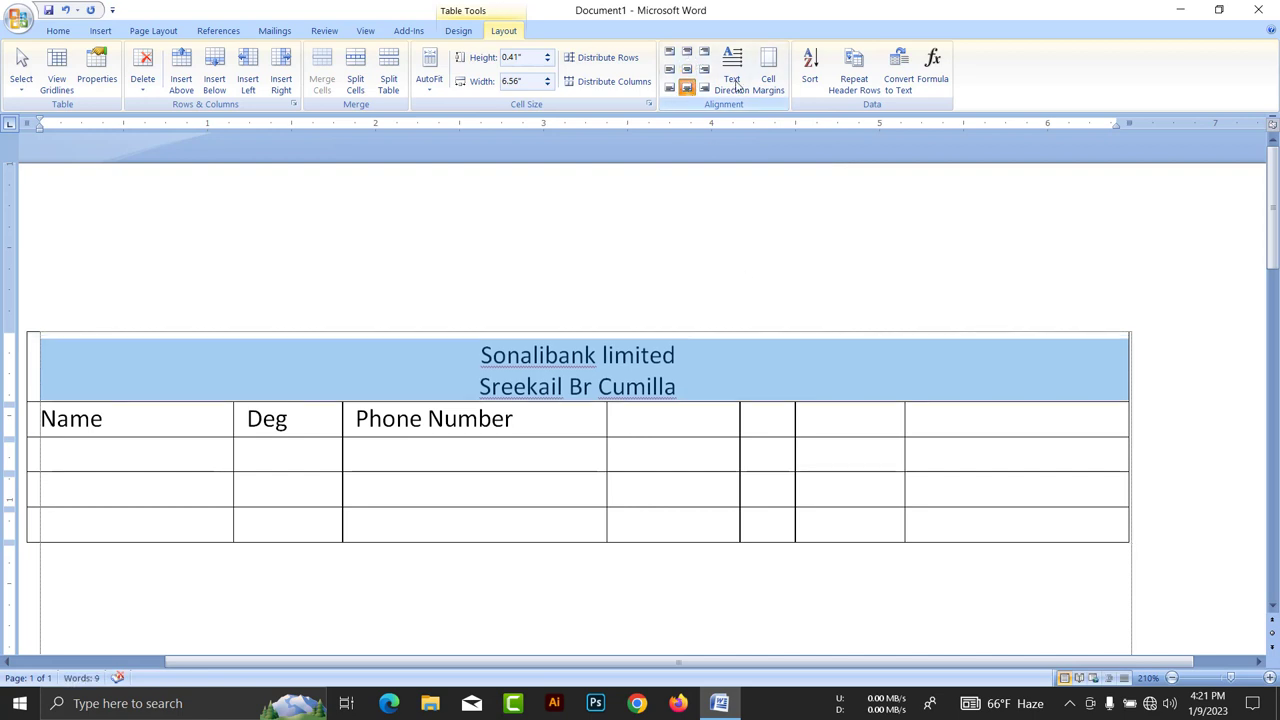
pyautogui.click(687, 51)
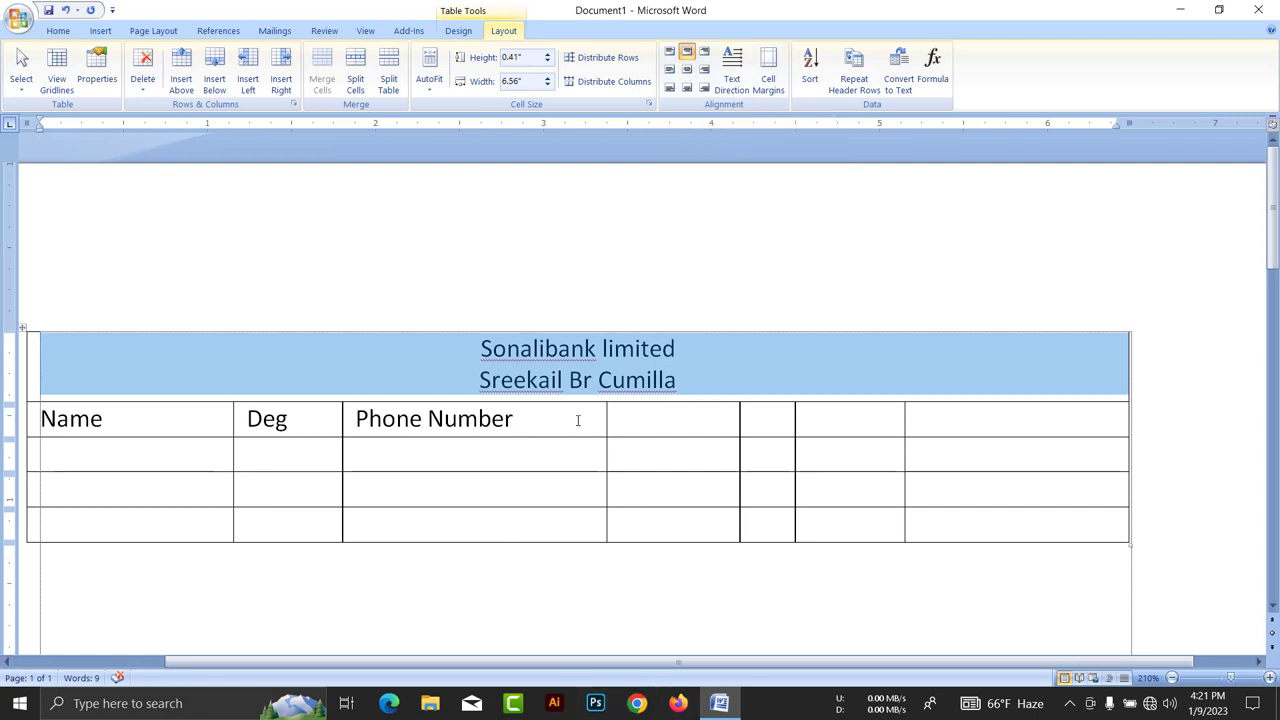
pyautogui.click(412, 372)
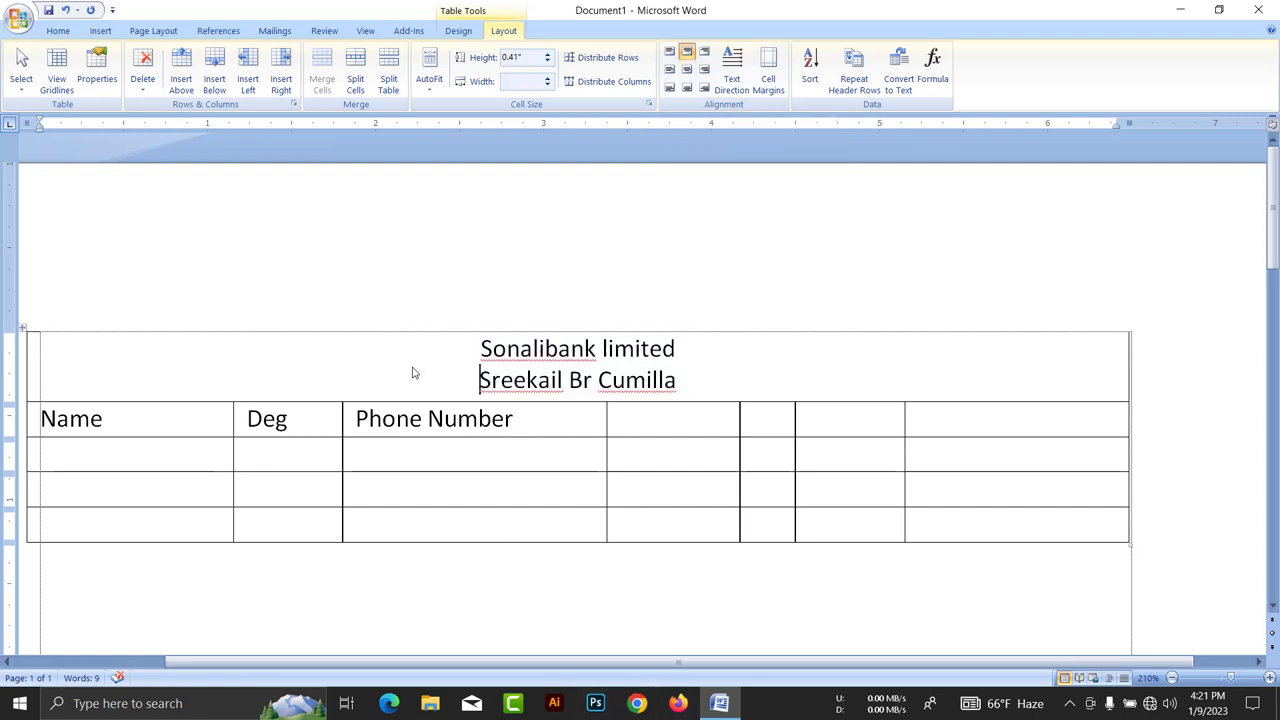
pyautogui.tripleClick(412, 366)
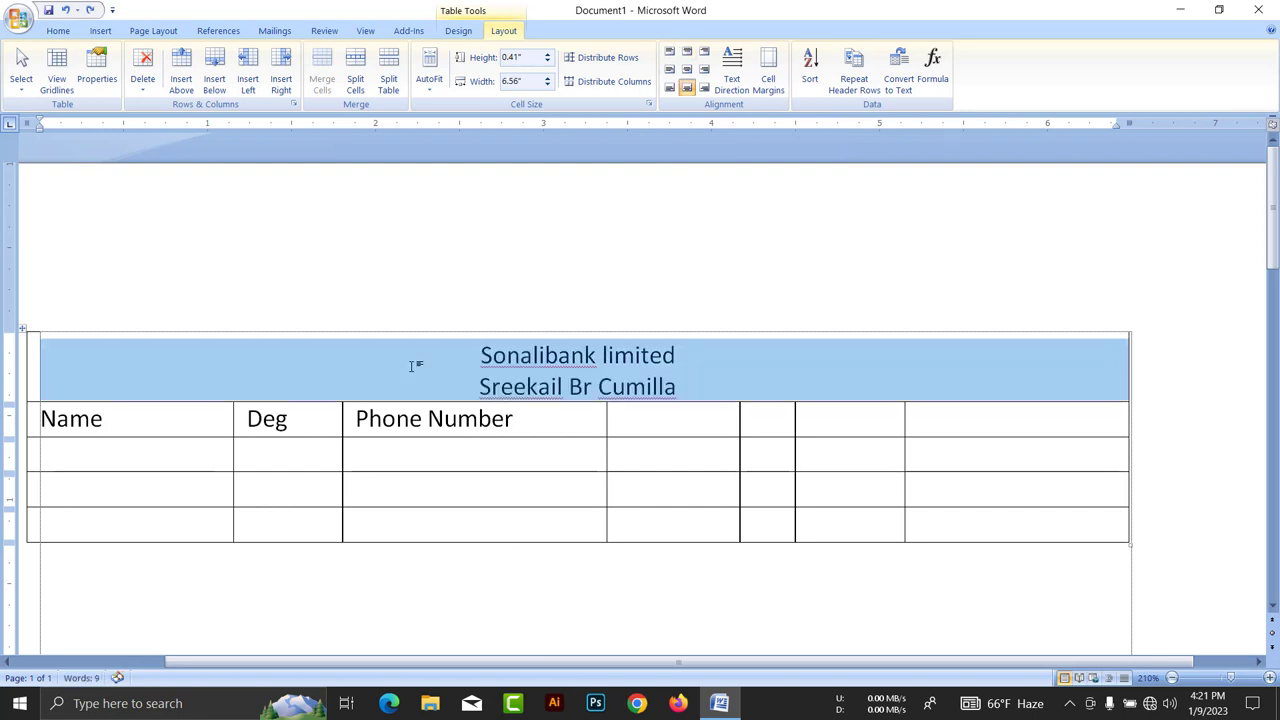
pyautogui.hotkey('ctrl', 'l')
pyautogui.hotkey('ctrl', 'z')
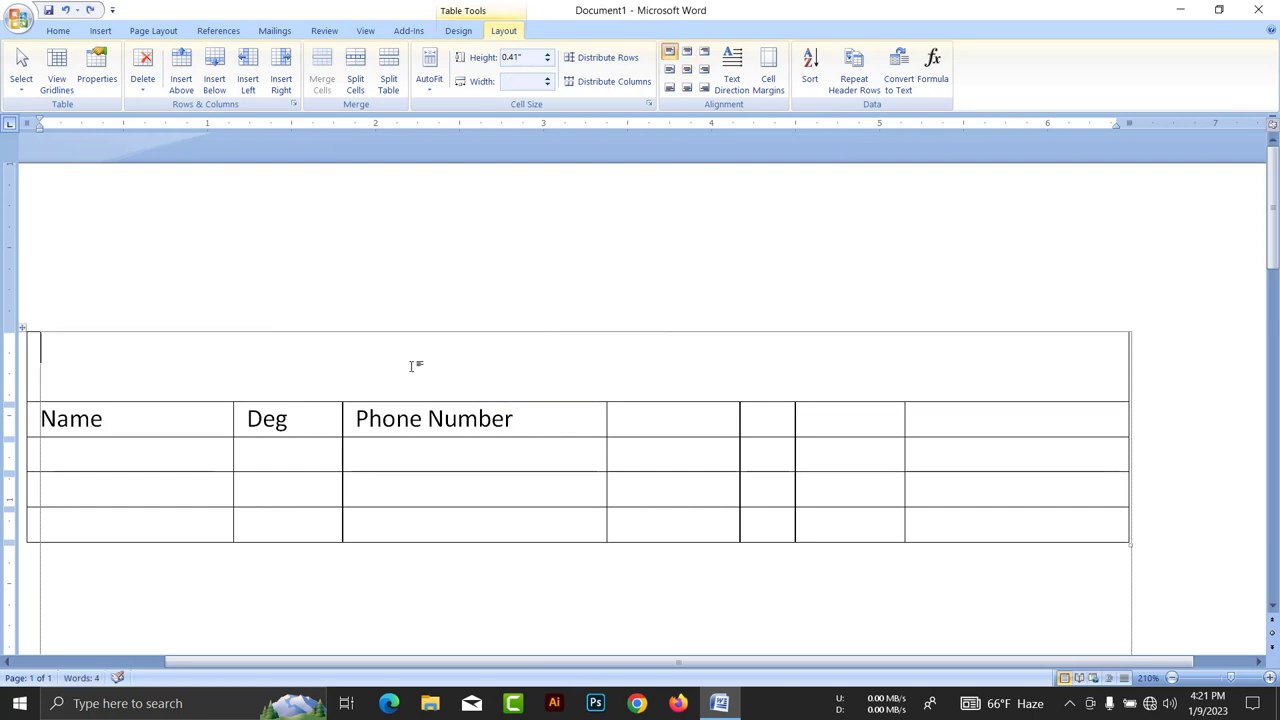
pyautogui.hotkey('ctrl', 'z')
# Merge the table's top two rows, then undo the merge to keep separate cells.
pyautogui.click(466, 391)
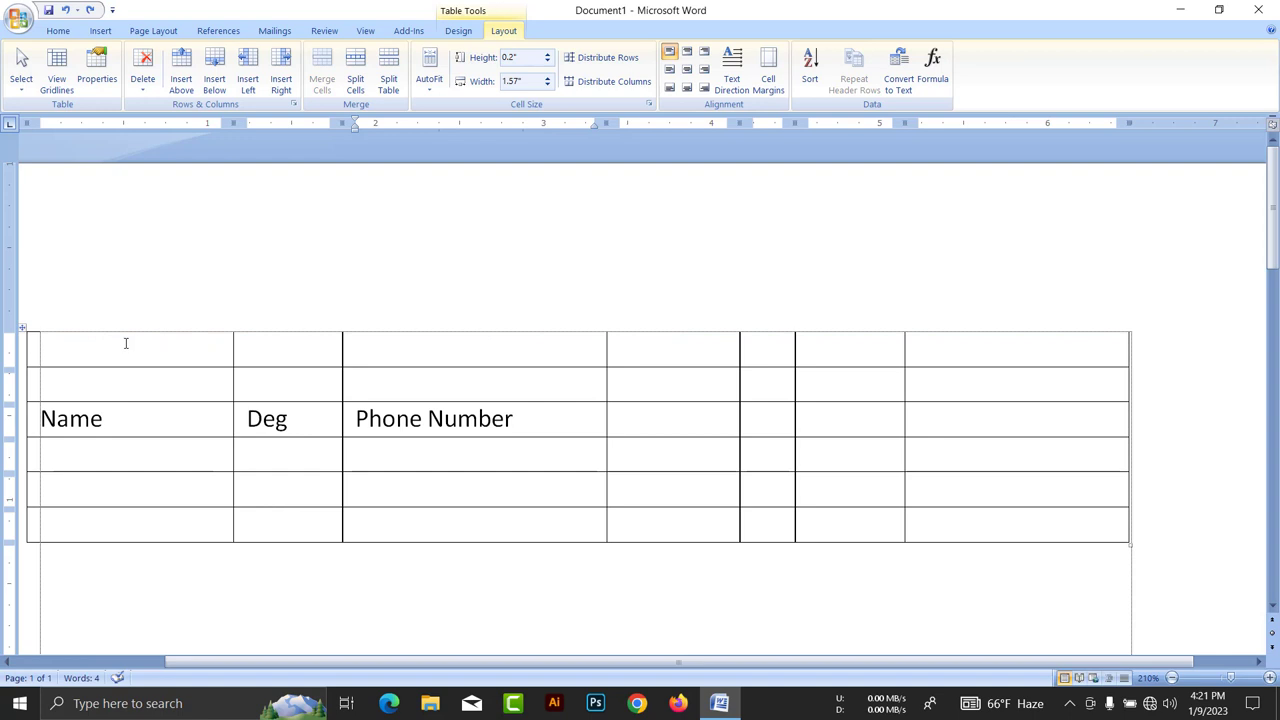
pyautogui.moveTo(126, 343); pyautogui.dragTo(973, 382)
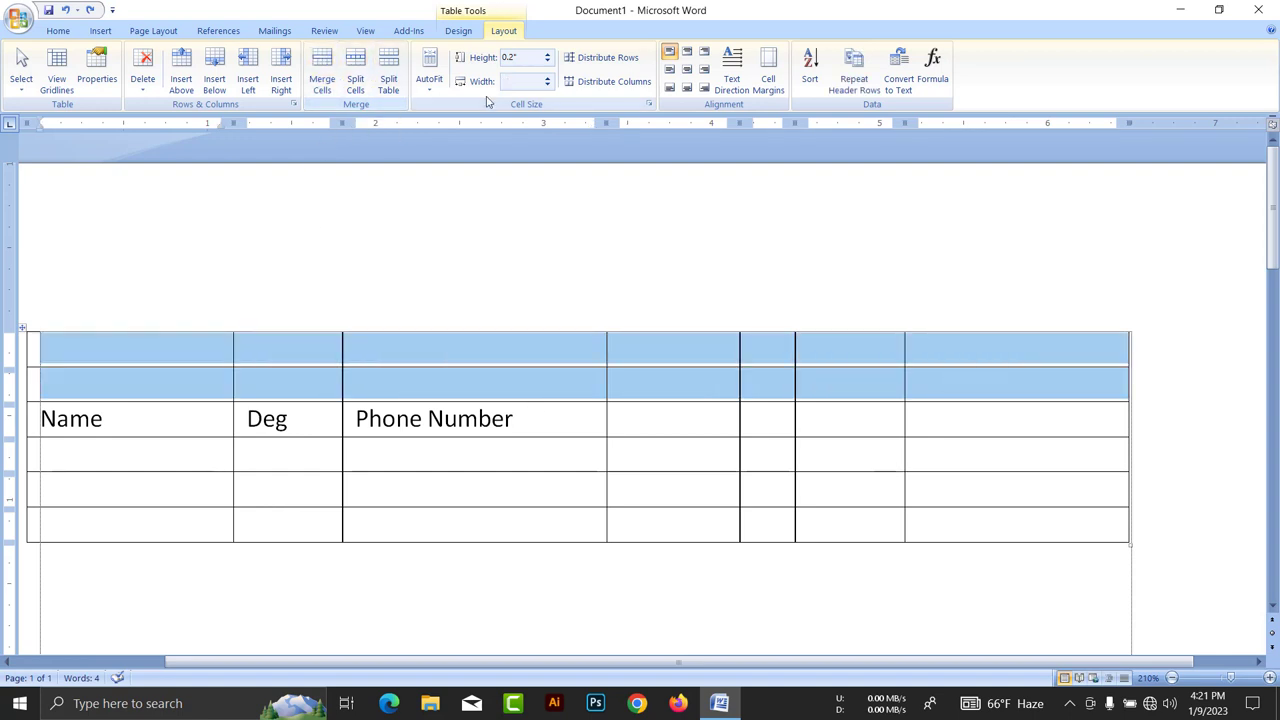
pyautogui.click(322, 78)
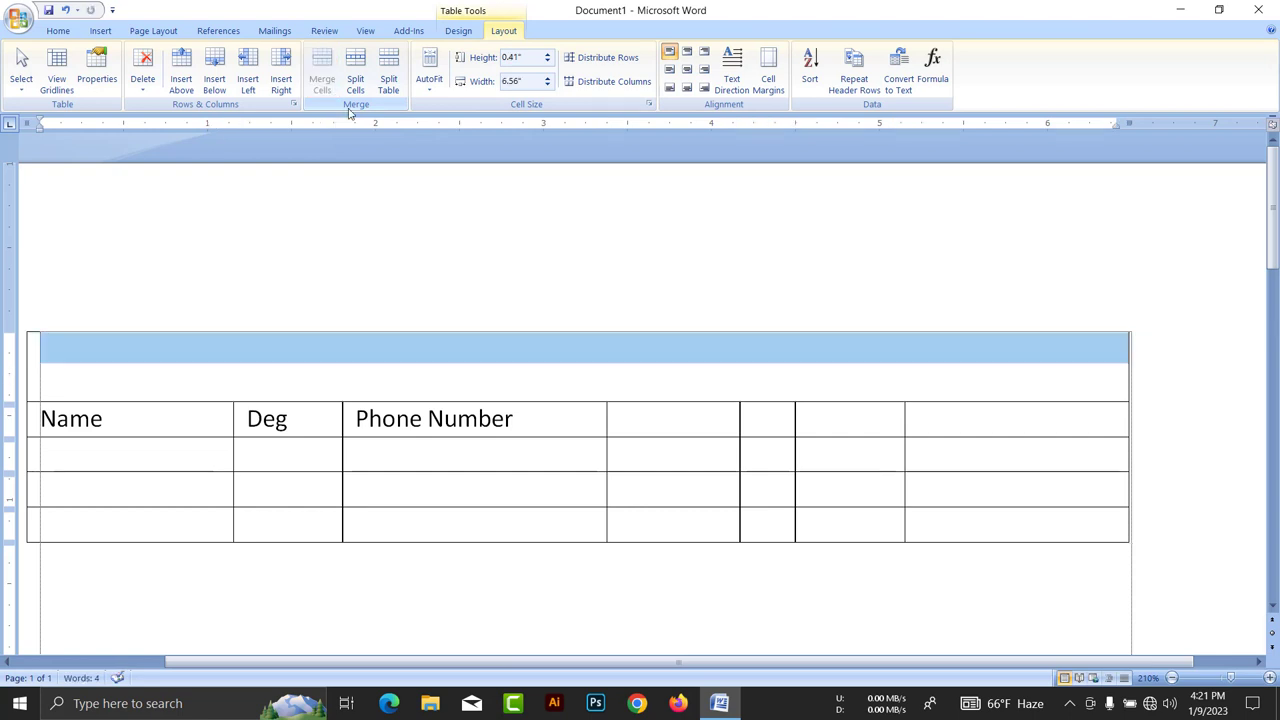
pyautogui.hotkey('ctrl', 'z')
pyautogui.click(514, 386)
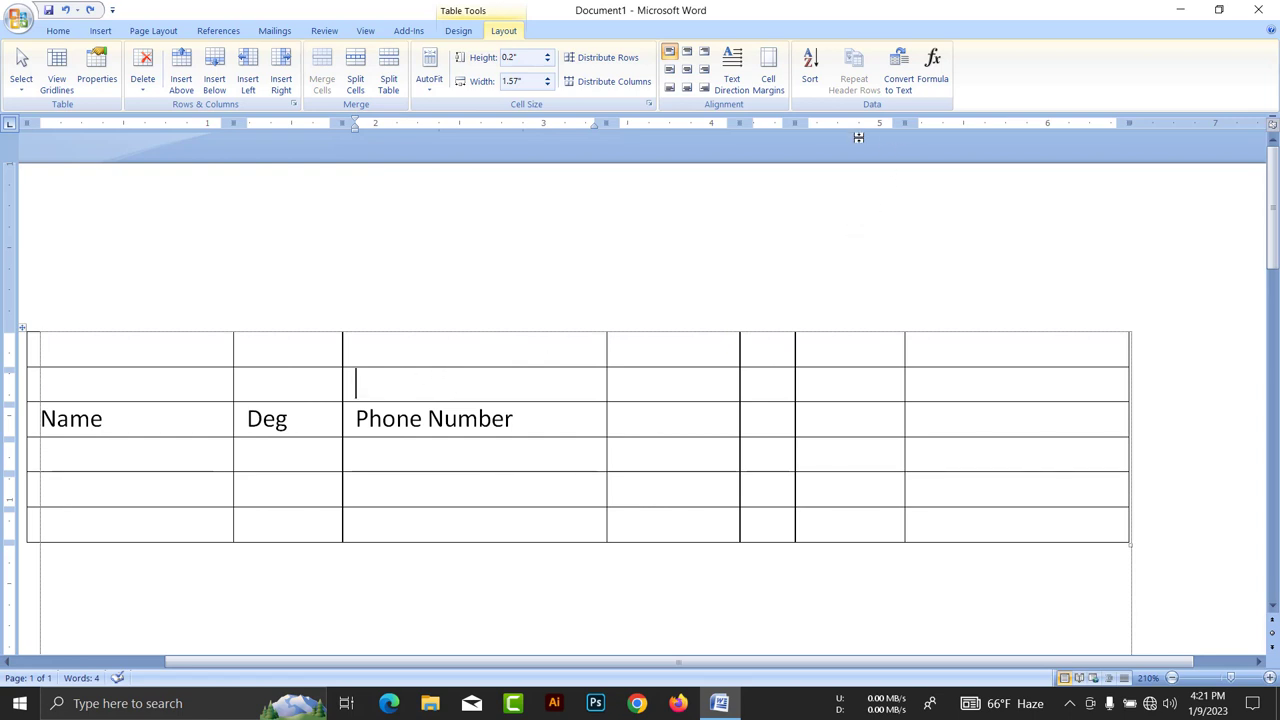
pyautogui.click(470, 27)
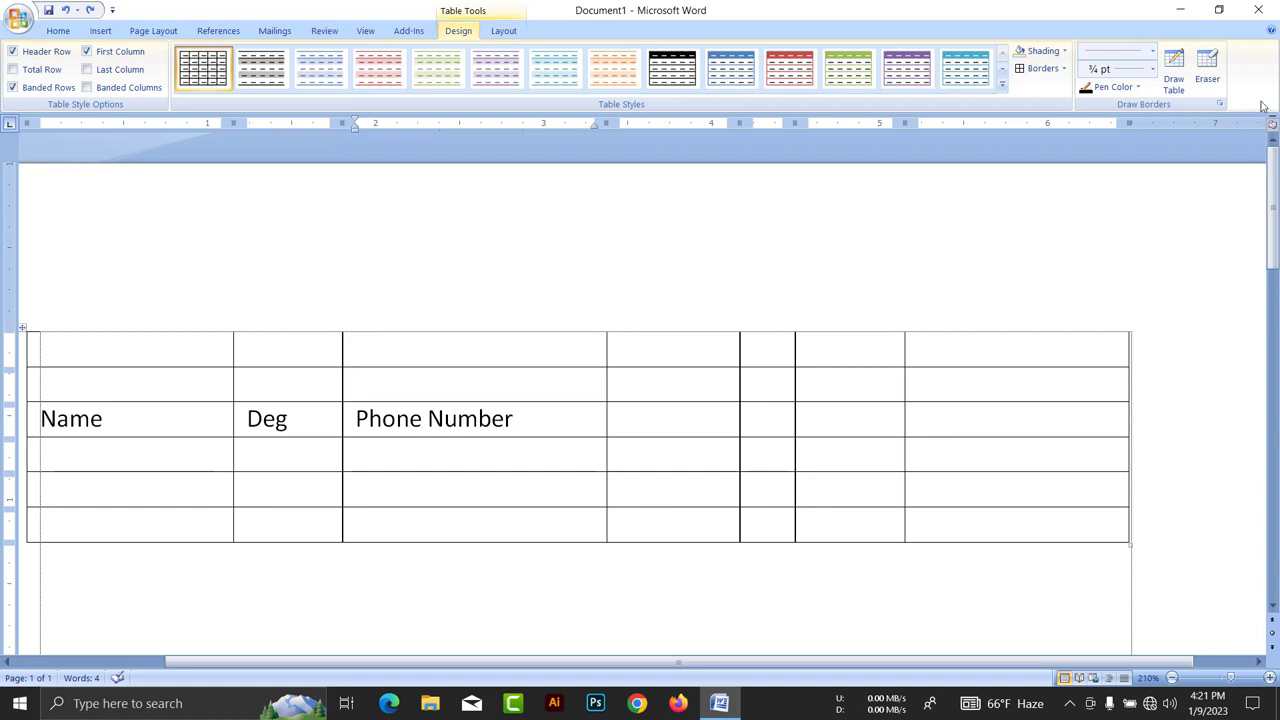
# Draw a vertical and a horizontal border in the Phone Number cell, then undo them.
pyautogui.click(1173, 72)
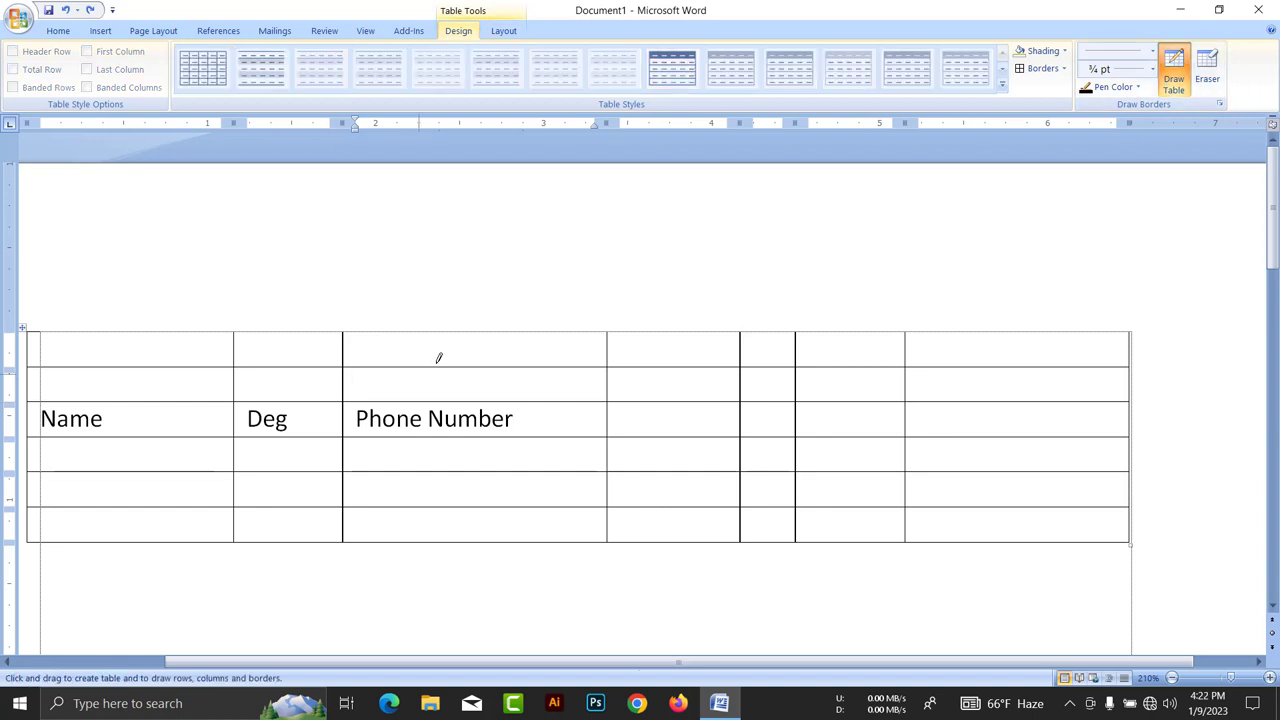
pyautogui.moveTo(437, 362); pyautogui.dragTo(436, 385)
pyautogui.moveTo(344, 386); pyautogui.dragTo(566, 386)
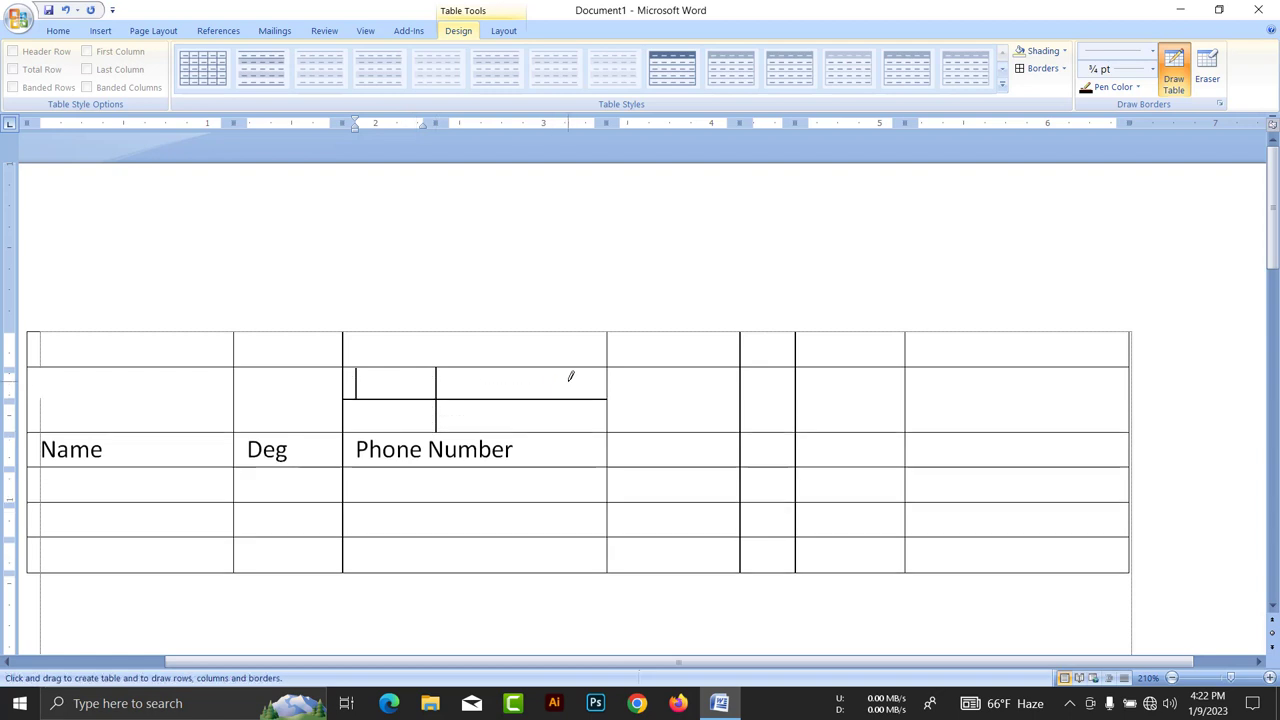
pyautogui.click(1175, 80)
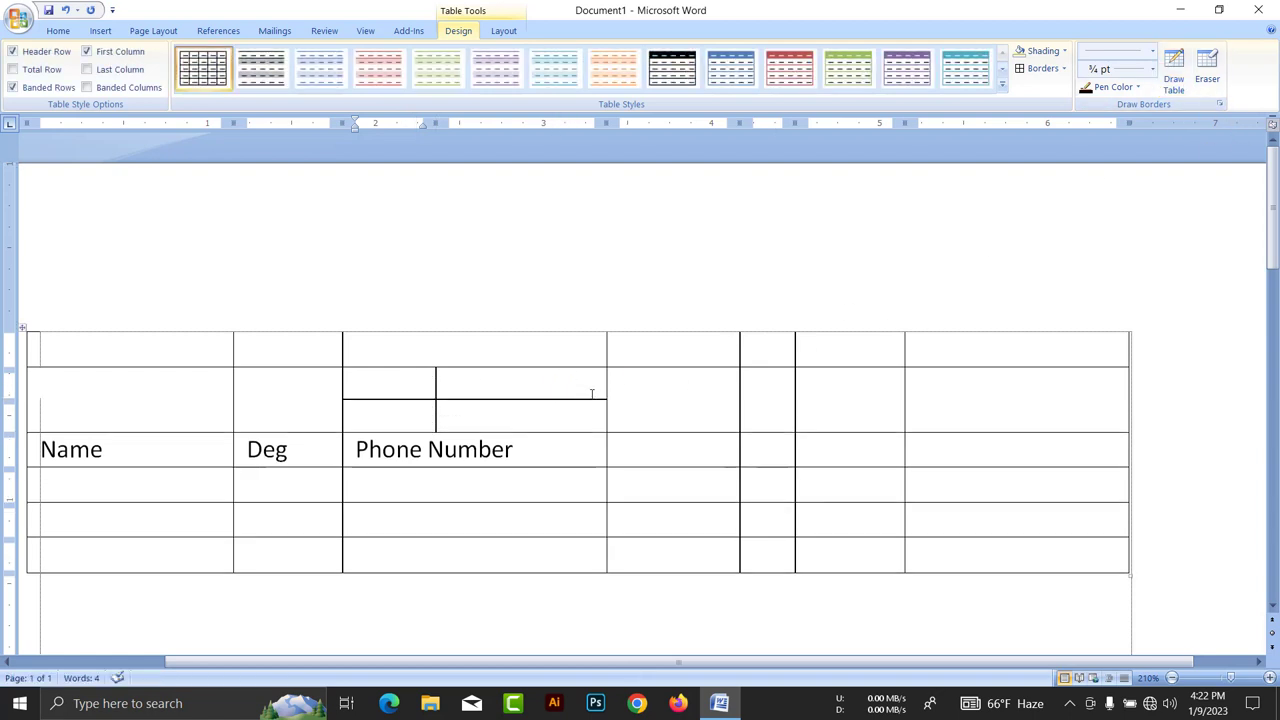
pyautogui.hotkey('ctrl', 'z')
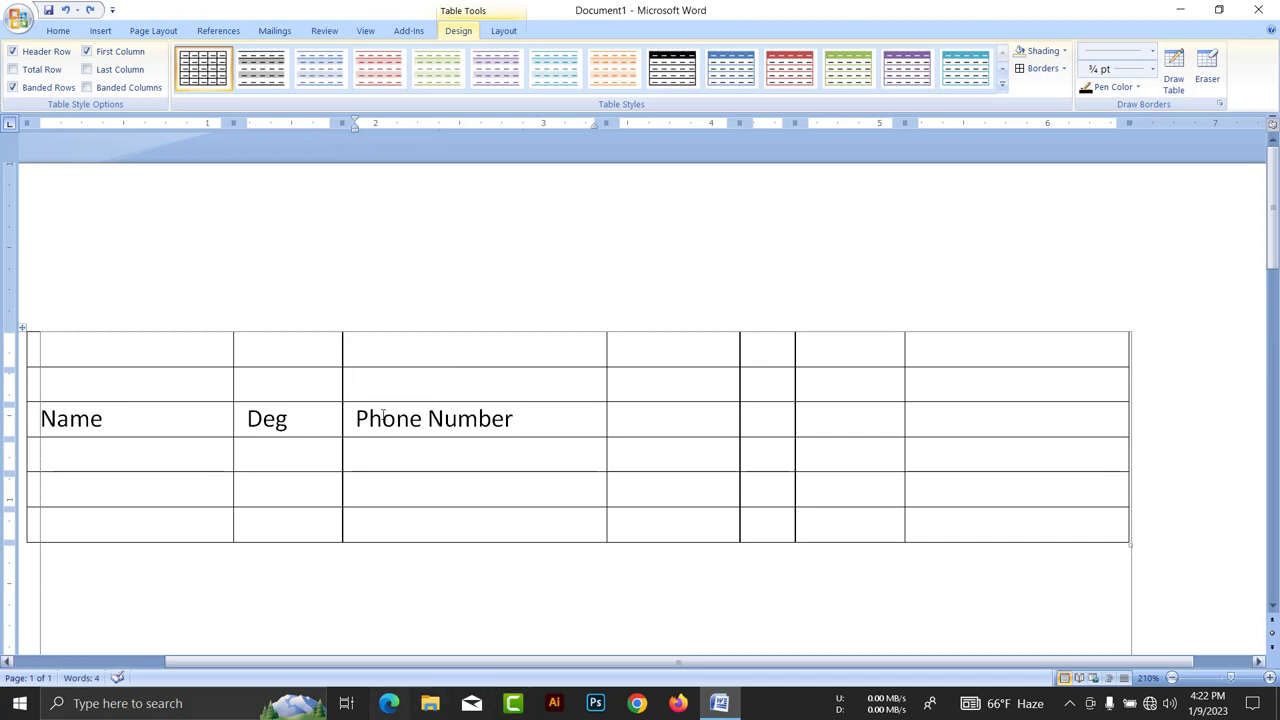
pyautogui.click(500, 30)
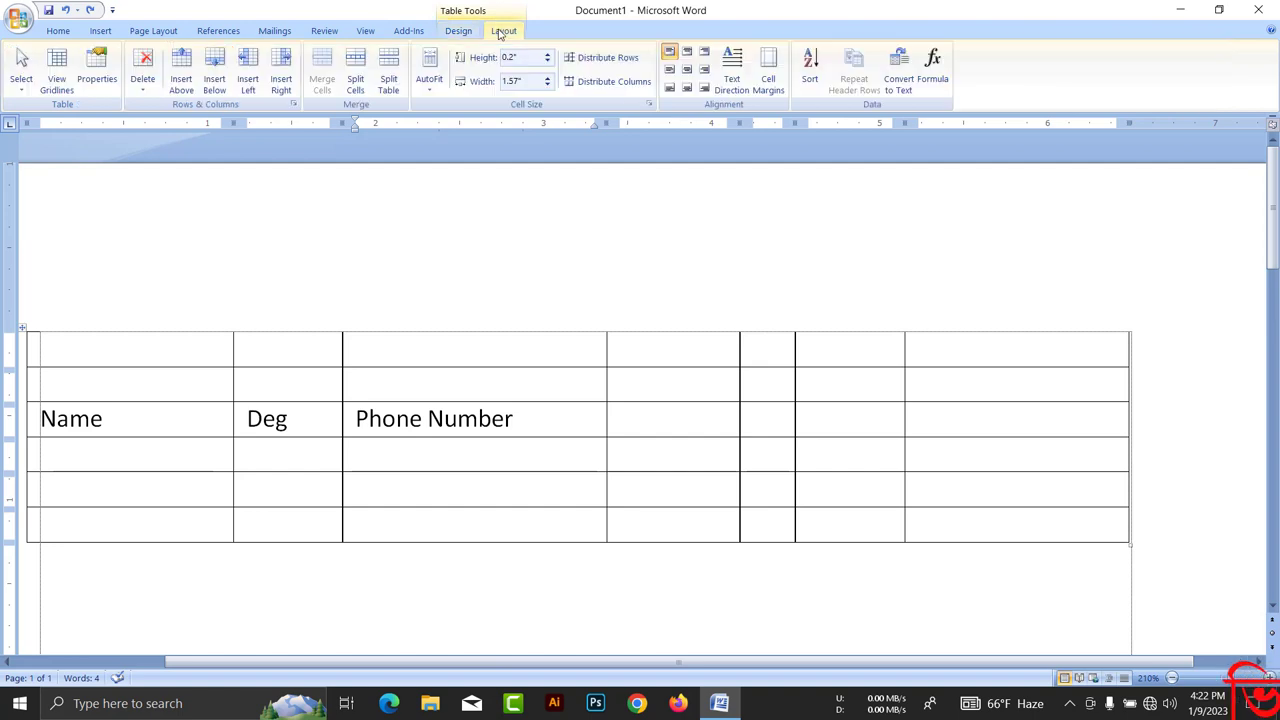
pyautogui.click(362, 88)
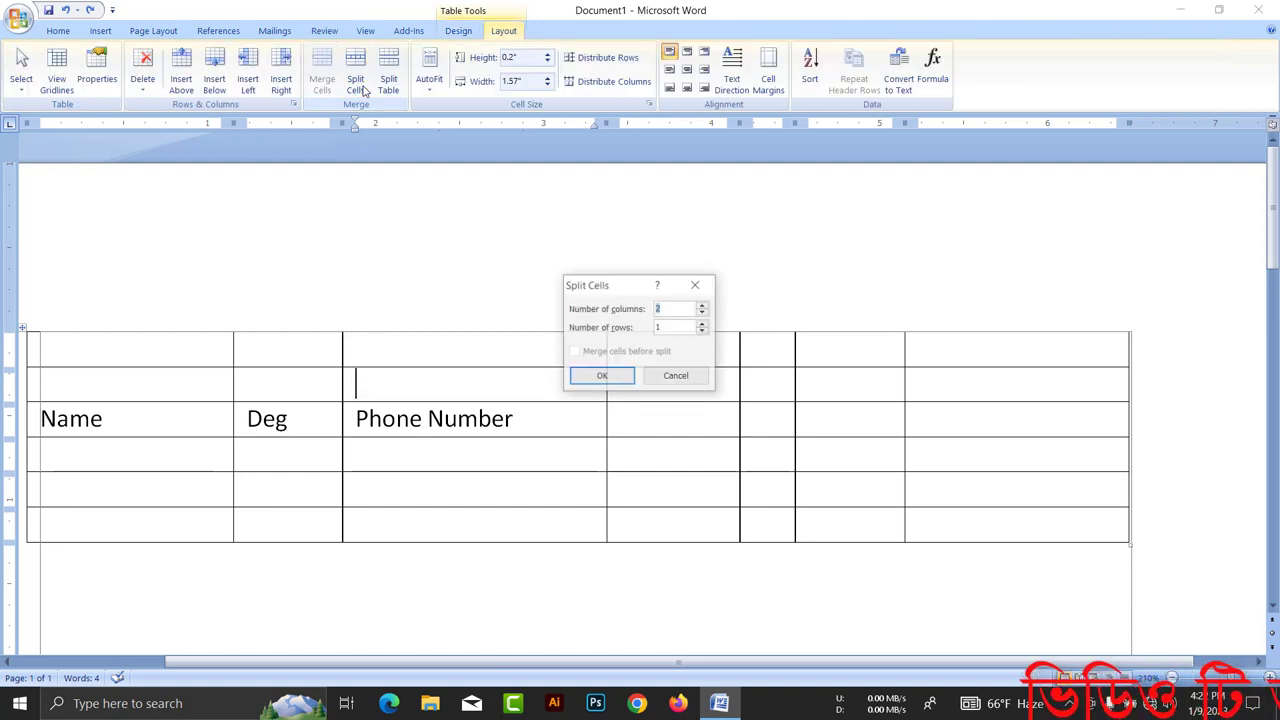
pyautogui.click(603, 379)
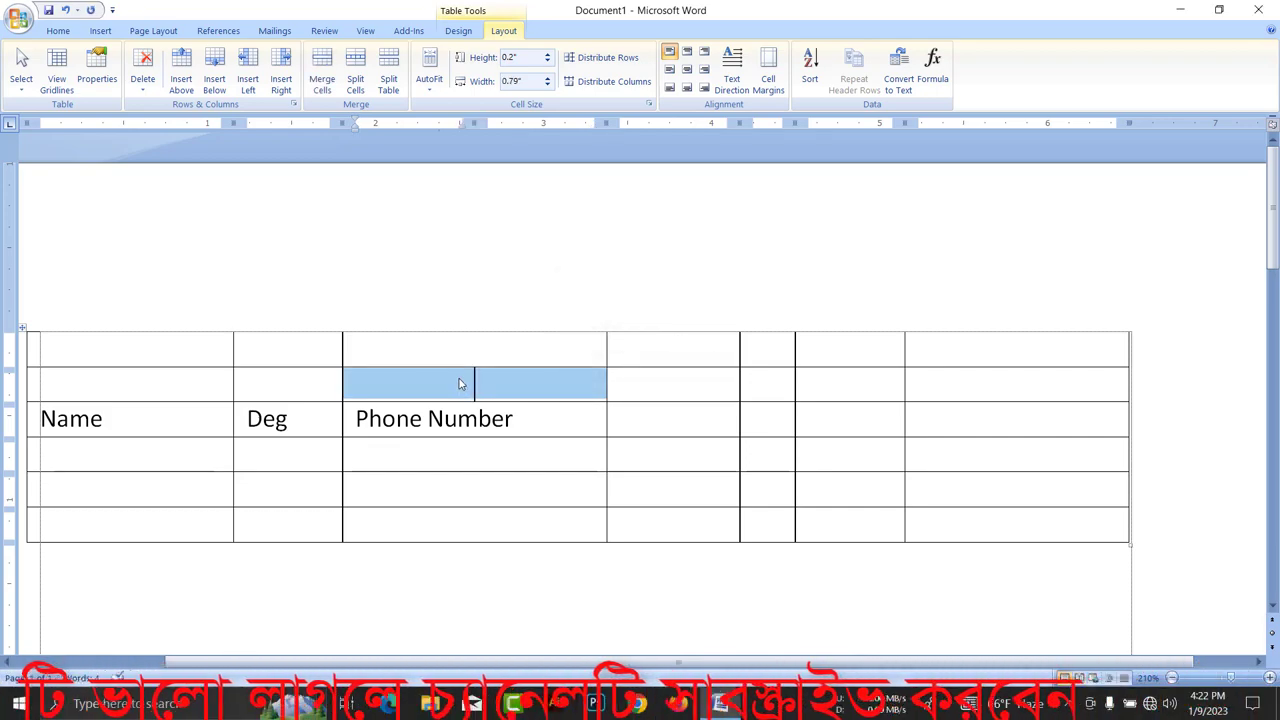
pyautogui.hotkey('ctrl', 'z')
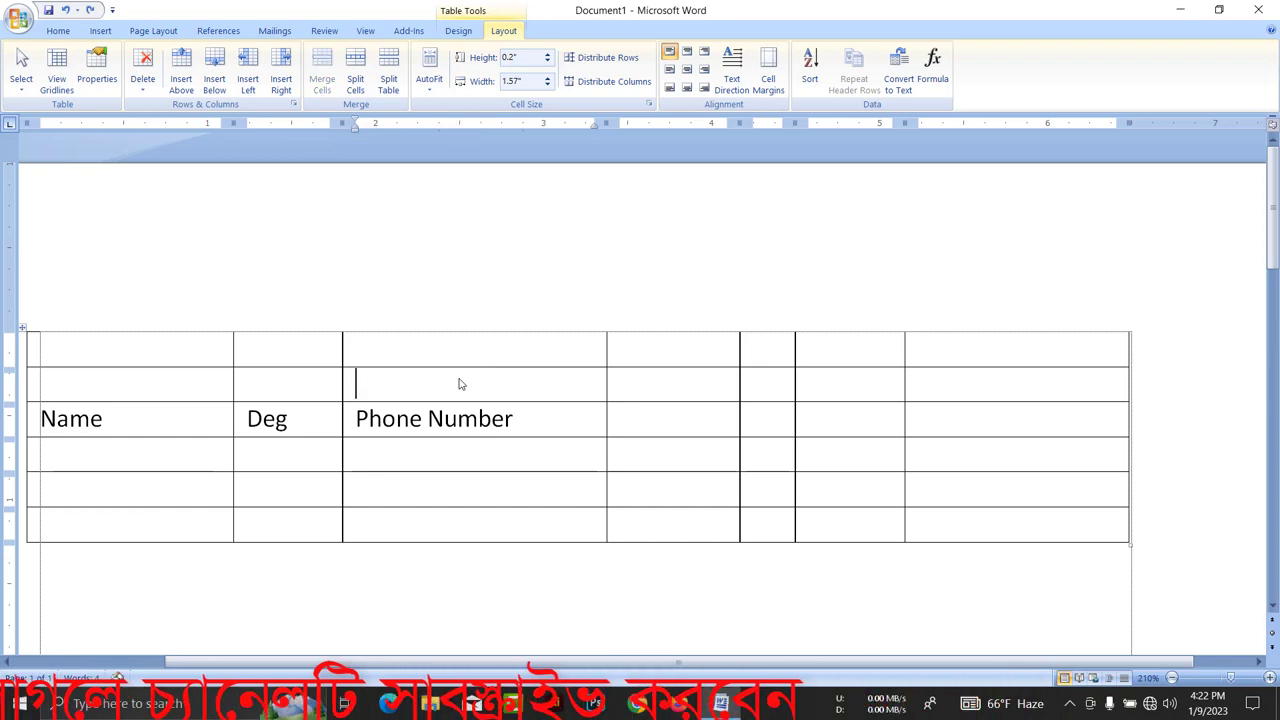
pyautogui.click(357, 84)
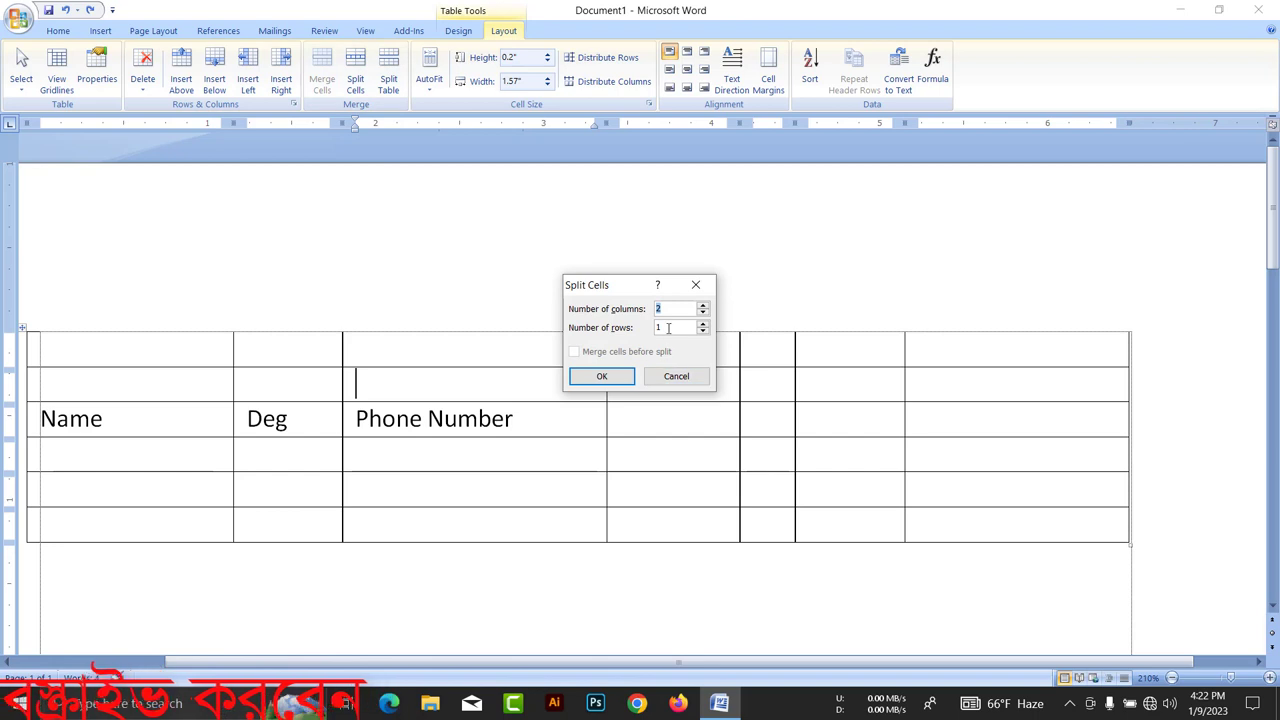
pyautogui.click(704, 325)
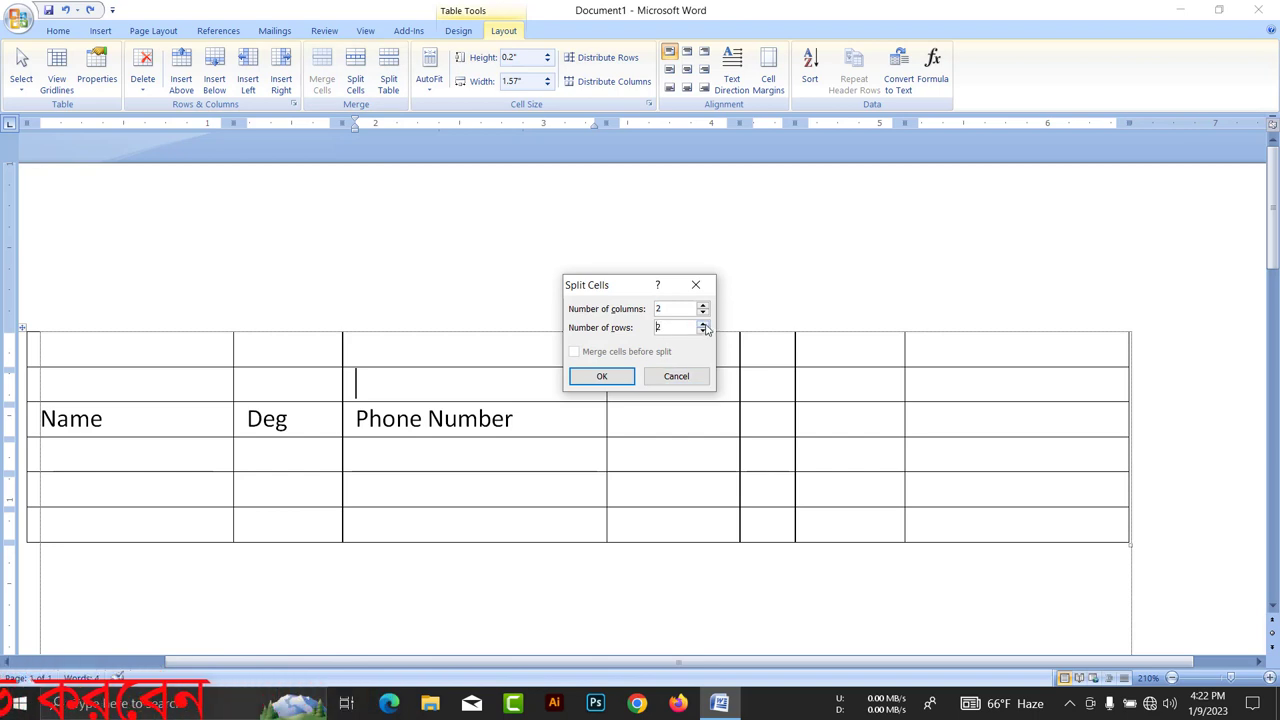
pyautogui.click(704, 333)
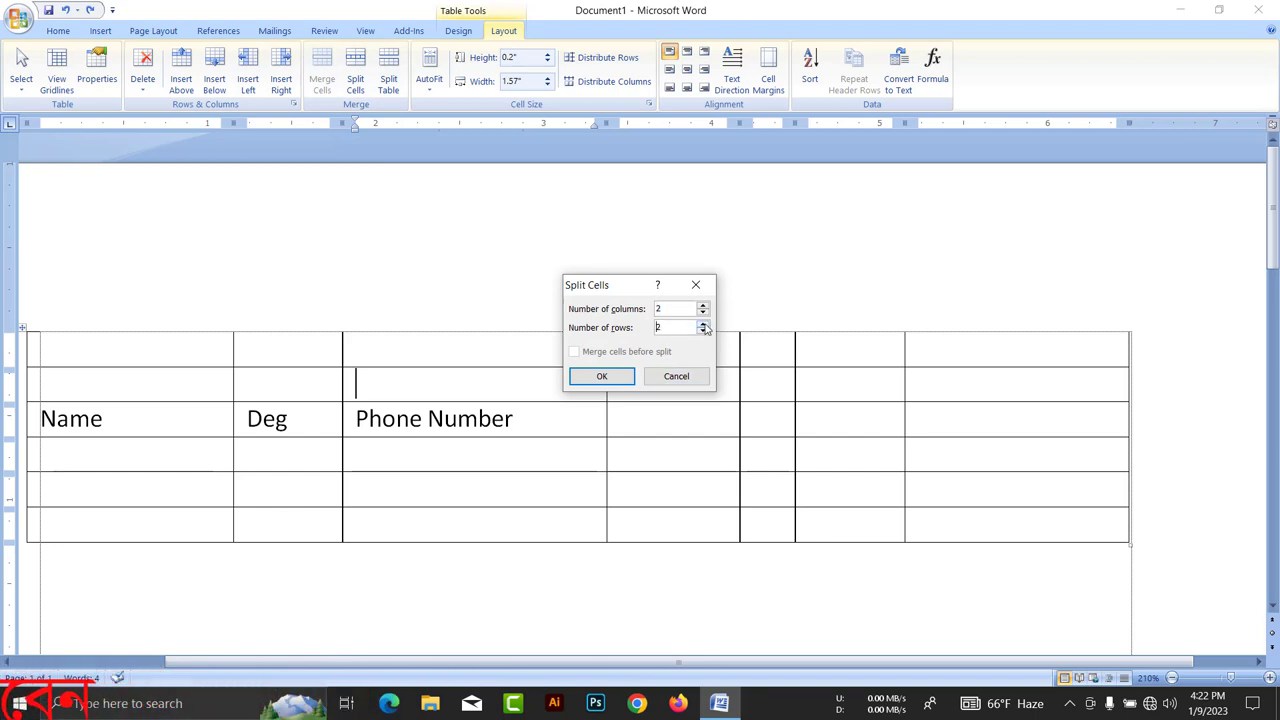
pyautogui.click(606, 375)
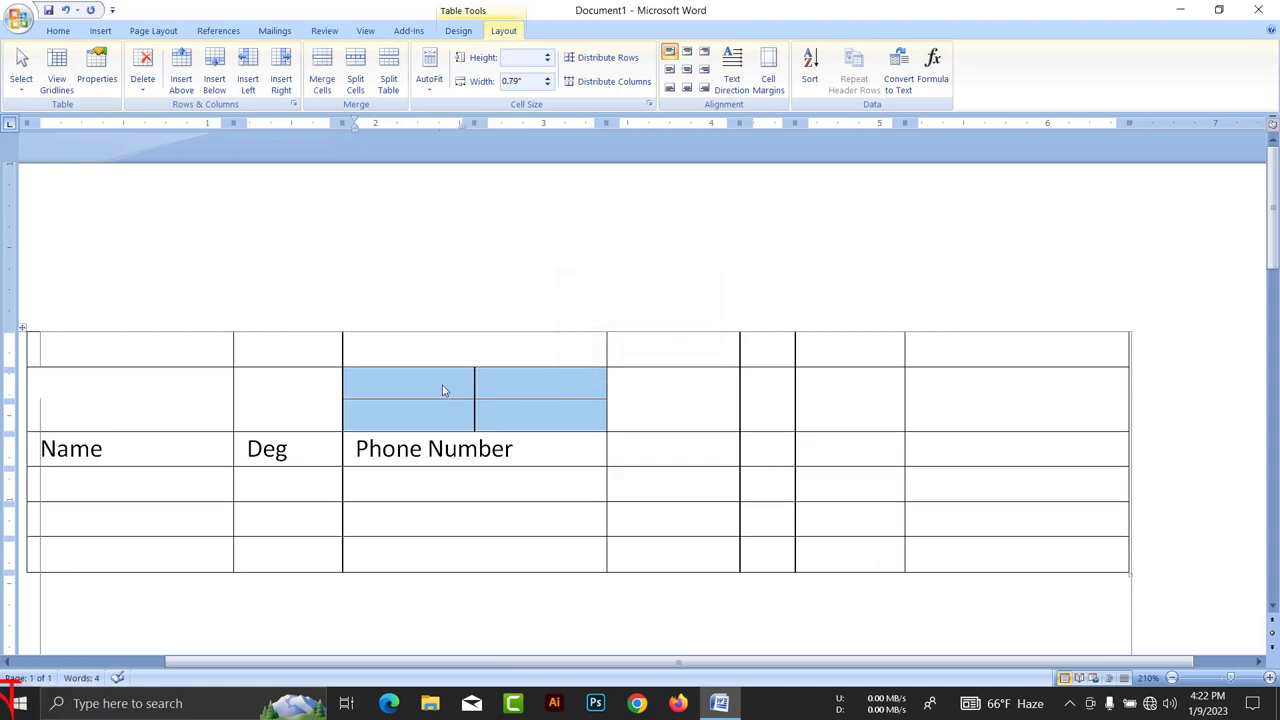
pyautogui.click(523, 381)
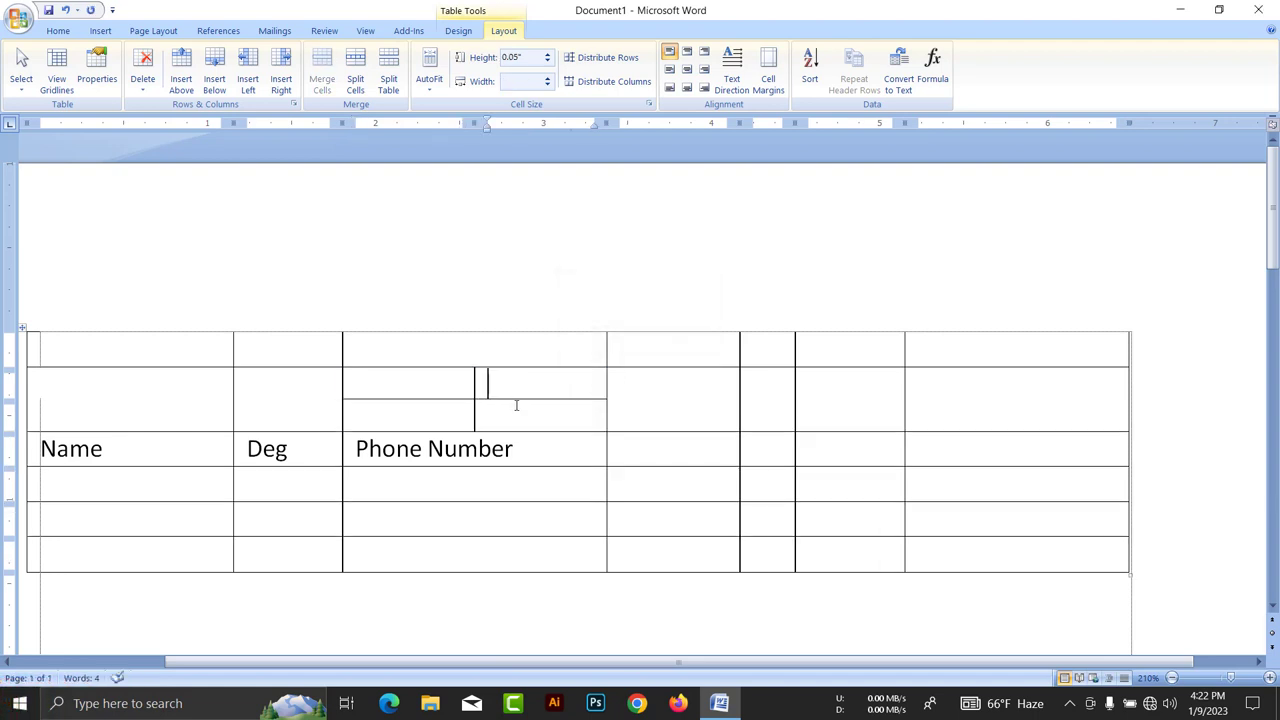
pyautogui.hotkey('ctrl', 'z')
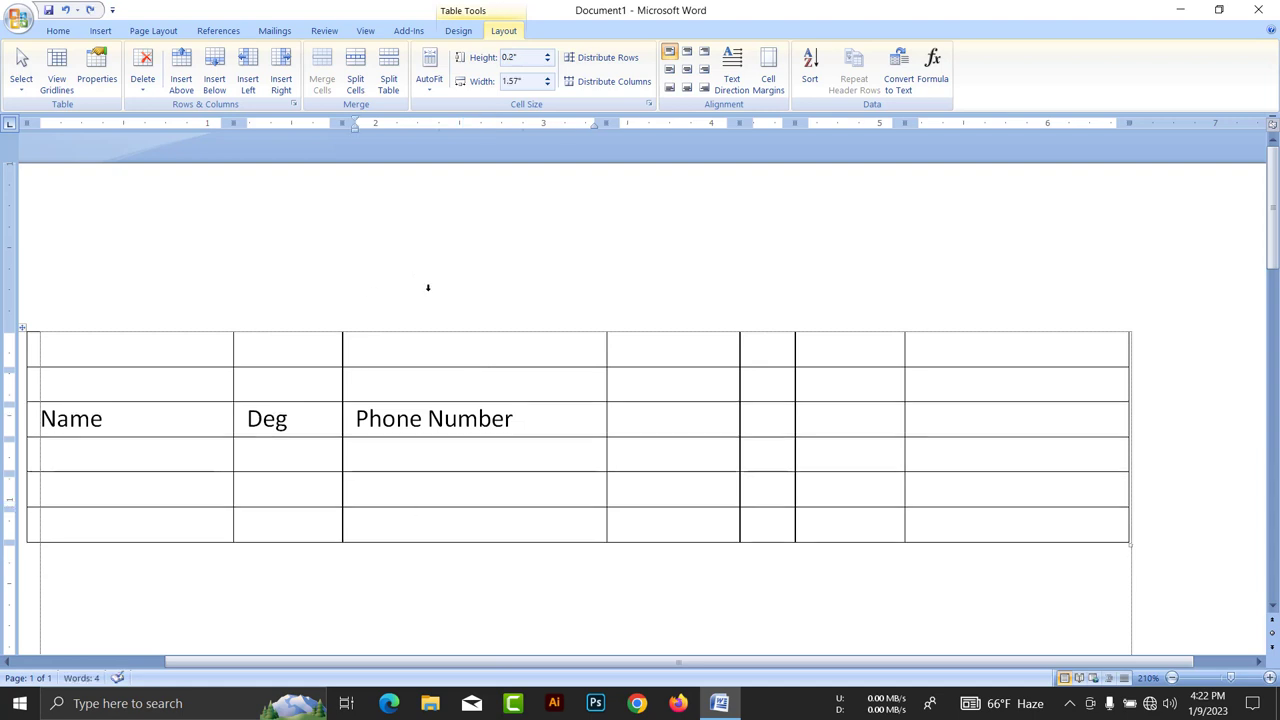
# Split the table below the Phone Number row, then remove the blank line to rejoin it.
pyautogui.click(404, 454)
pyautogui.click(388, 78)
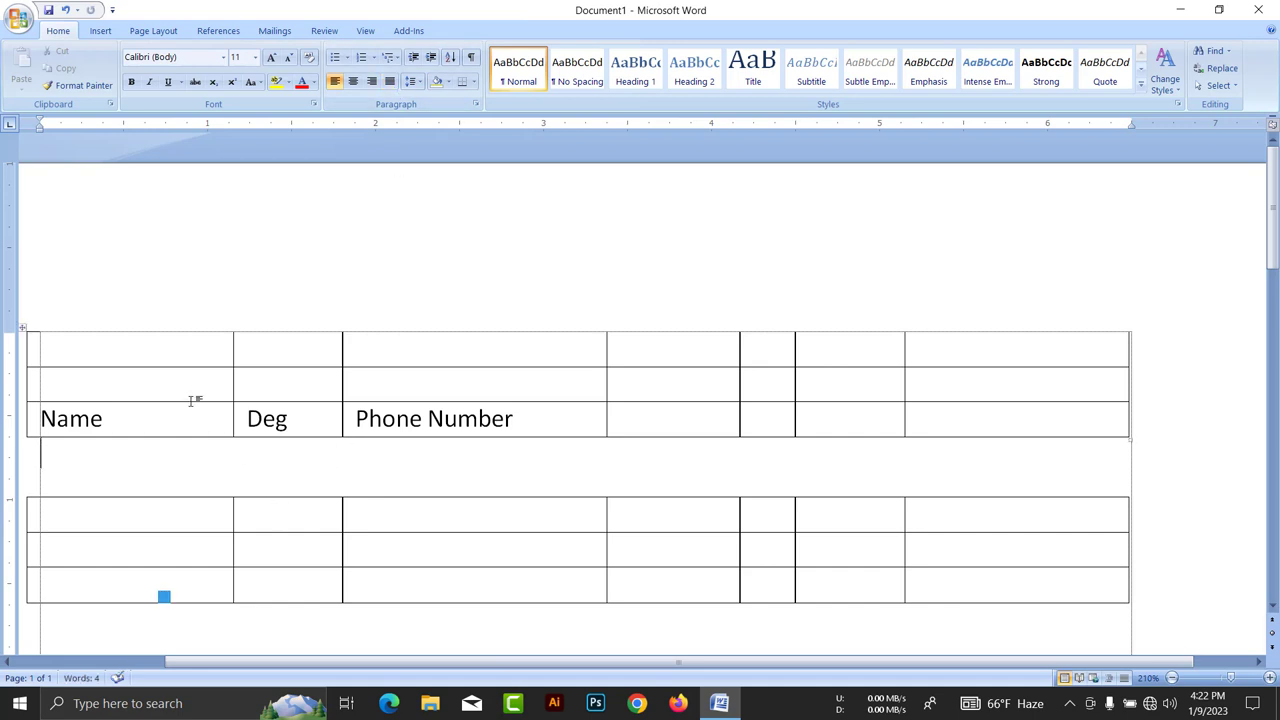
pyautogui.click(223, 516)
pyautogui.click(229, 490)
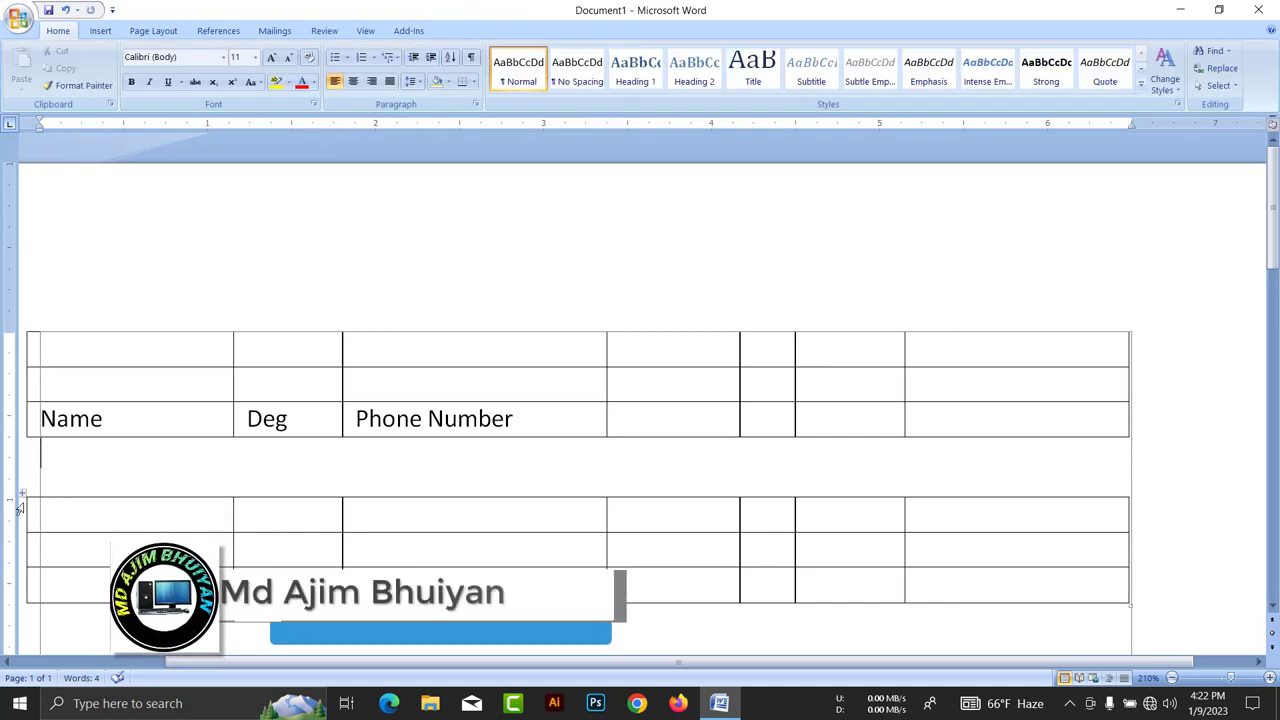
pyautogui.click(89, 509)
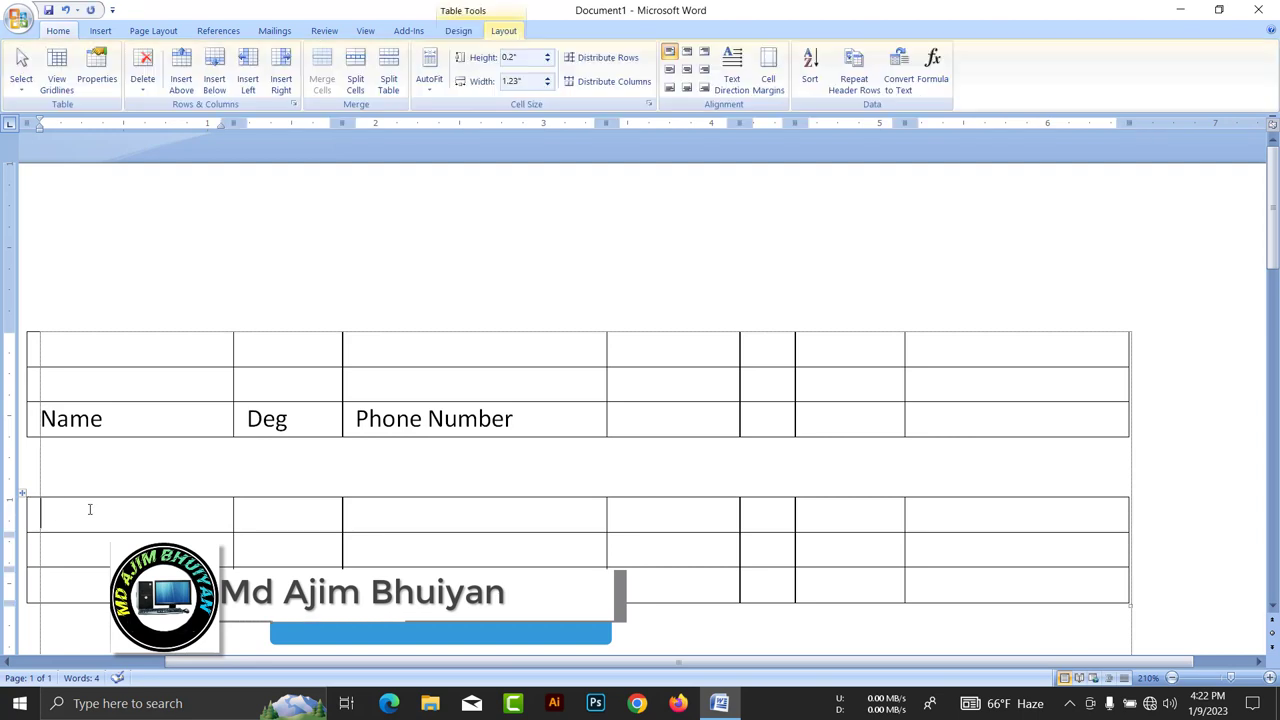
pyautogui.click(150, 385)
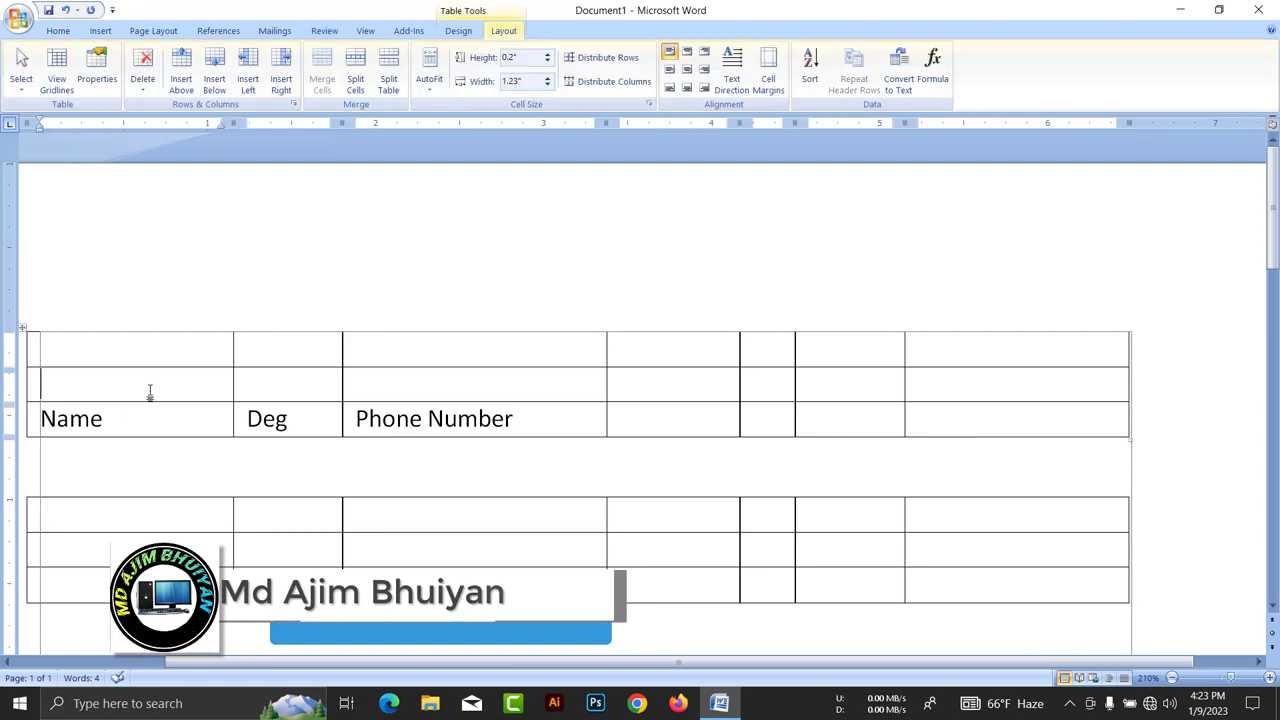
pyautogui.hotkey('ctrl', 'z')
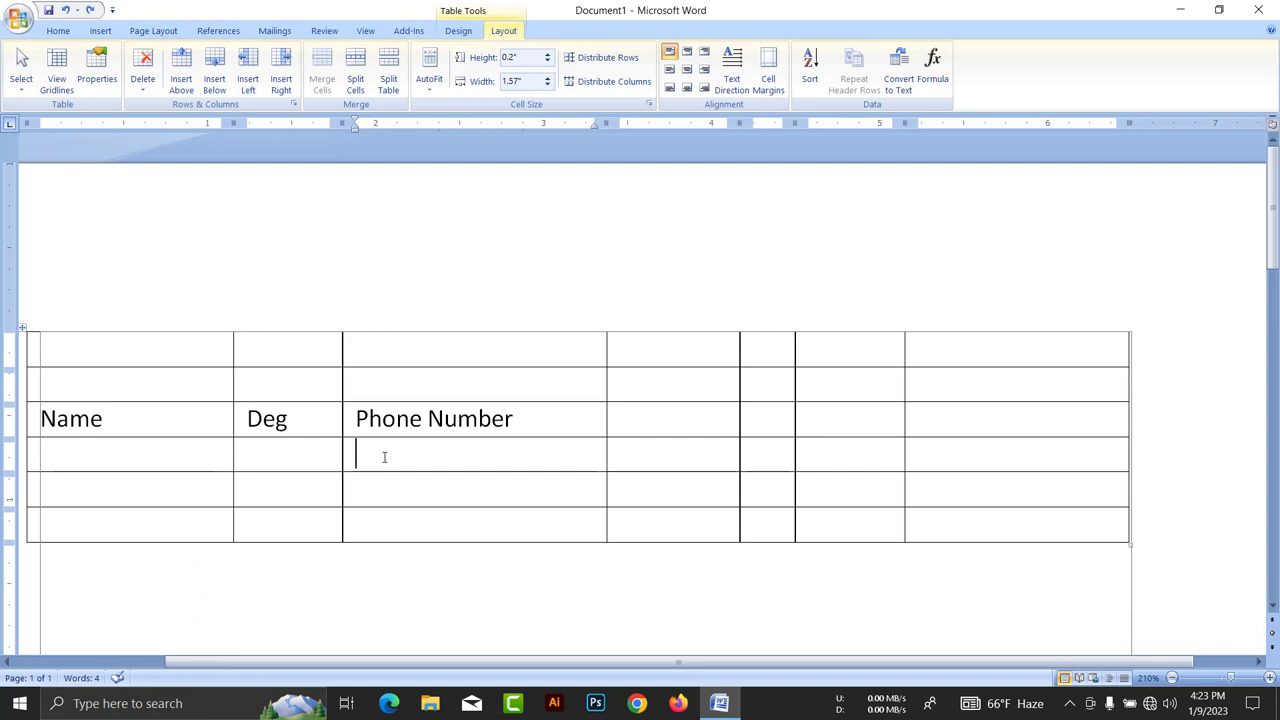
# Try splitting the table with Split Table and Ctrl+Shift+Enter, undoing each split.
pyautogui.click(389, 80)
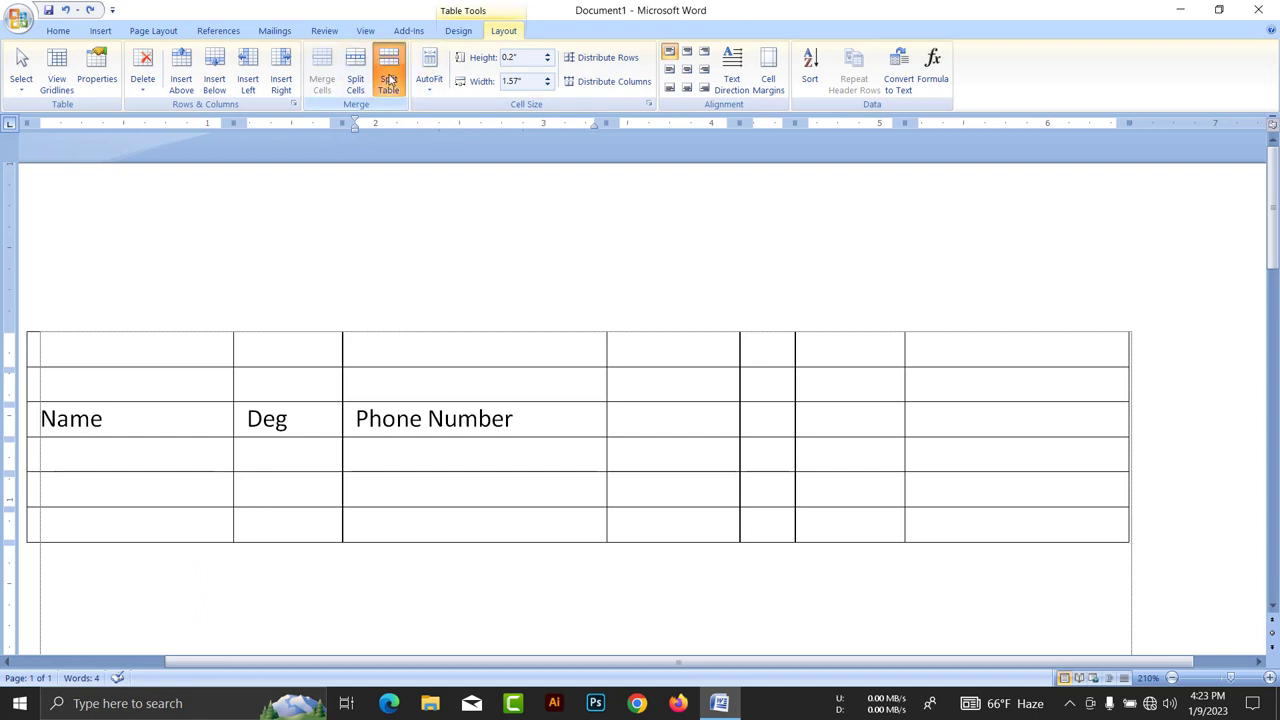
pyautogui.hotkey('ctrl', 'z')
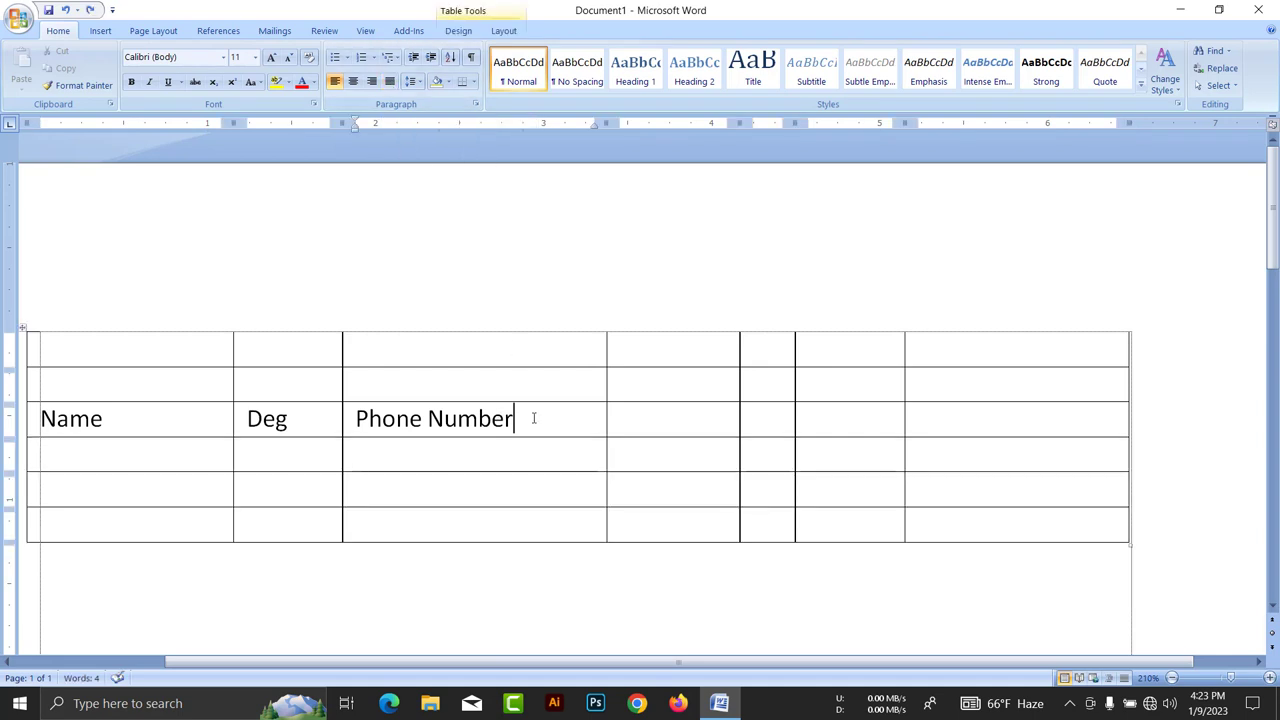
pyautogui.hotkey('ctrl', 'shift', 'Return')
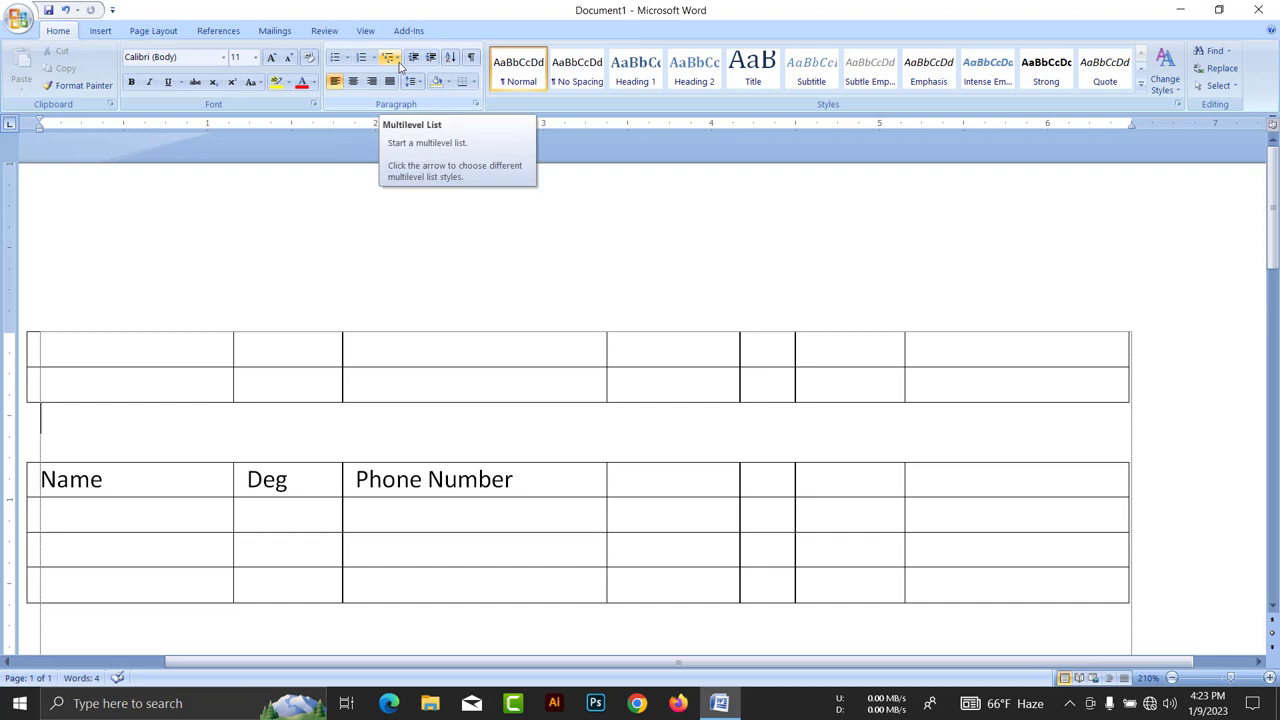
pyautogui.hotkey('ctrl', 'z')
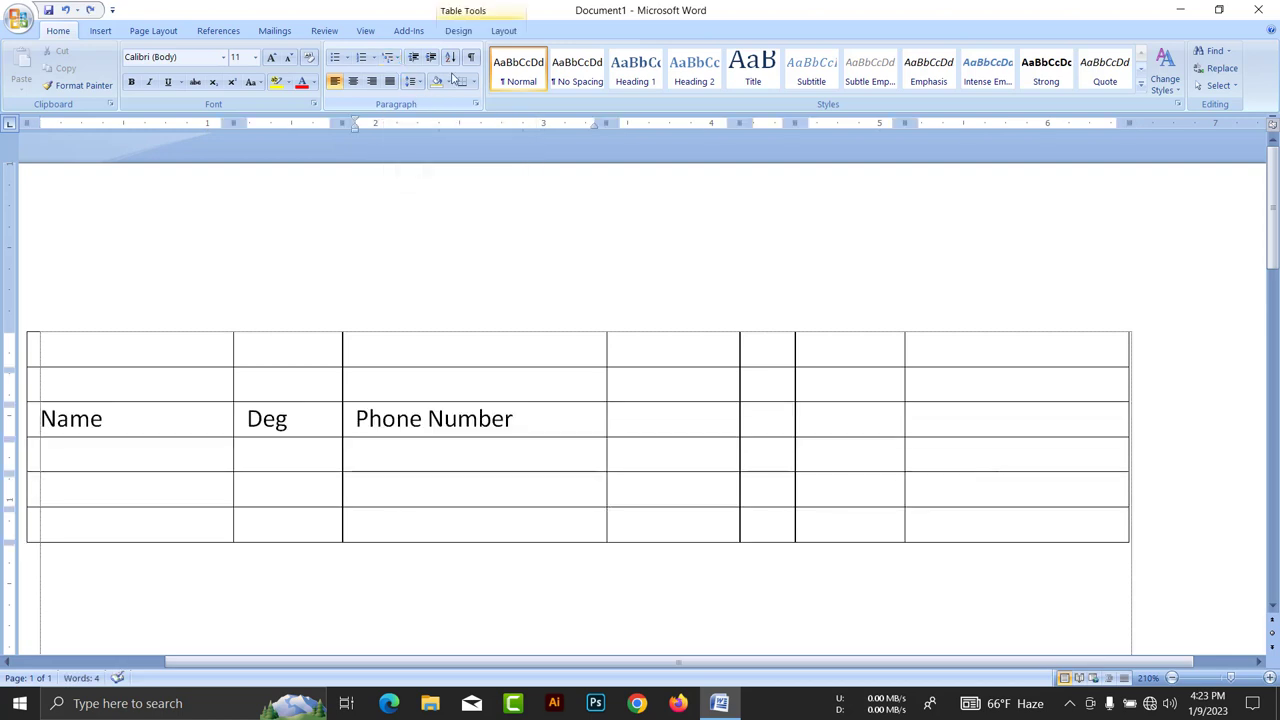
pyautogui.click(500, 32)
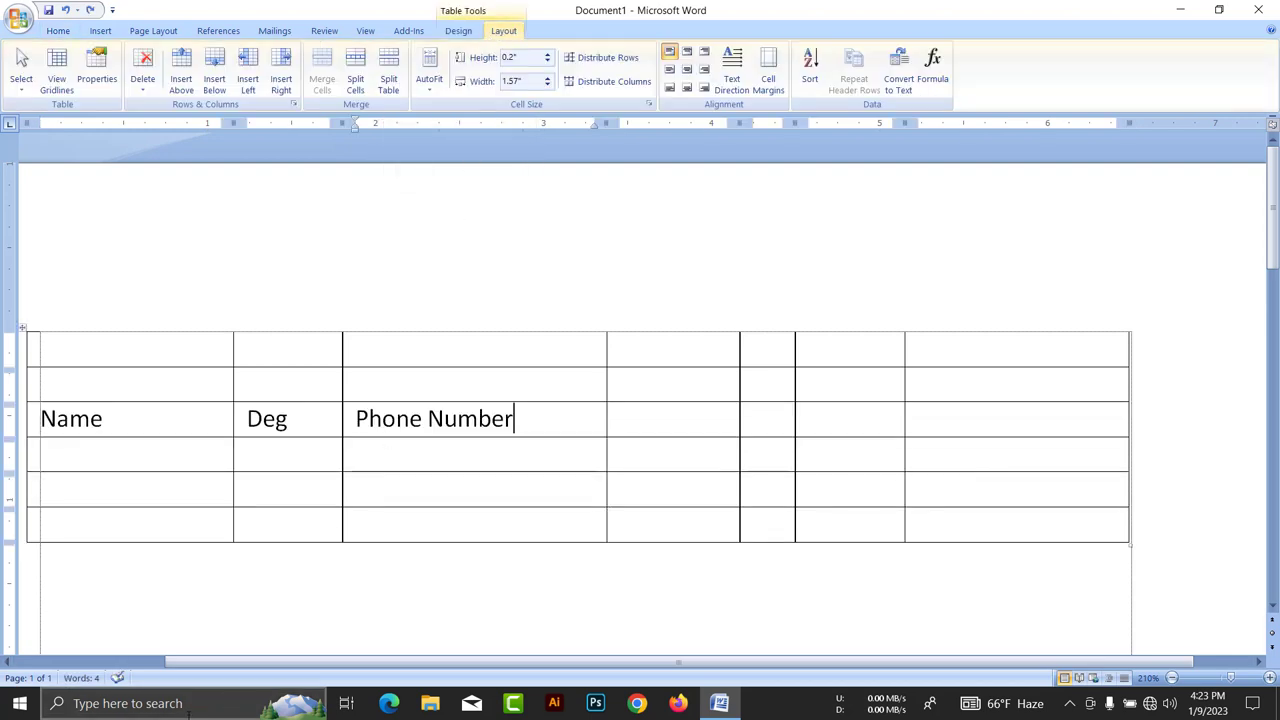
pyautogui.click(431, 88)
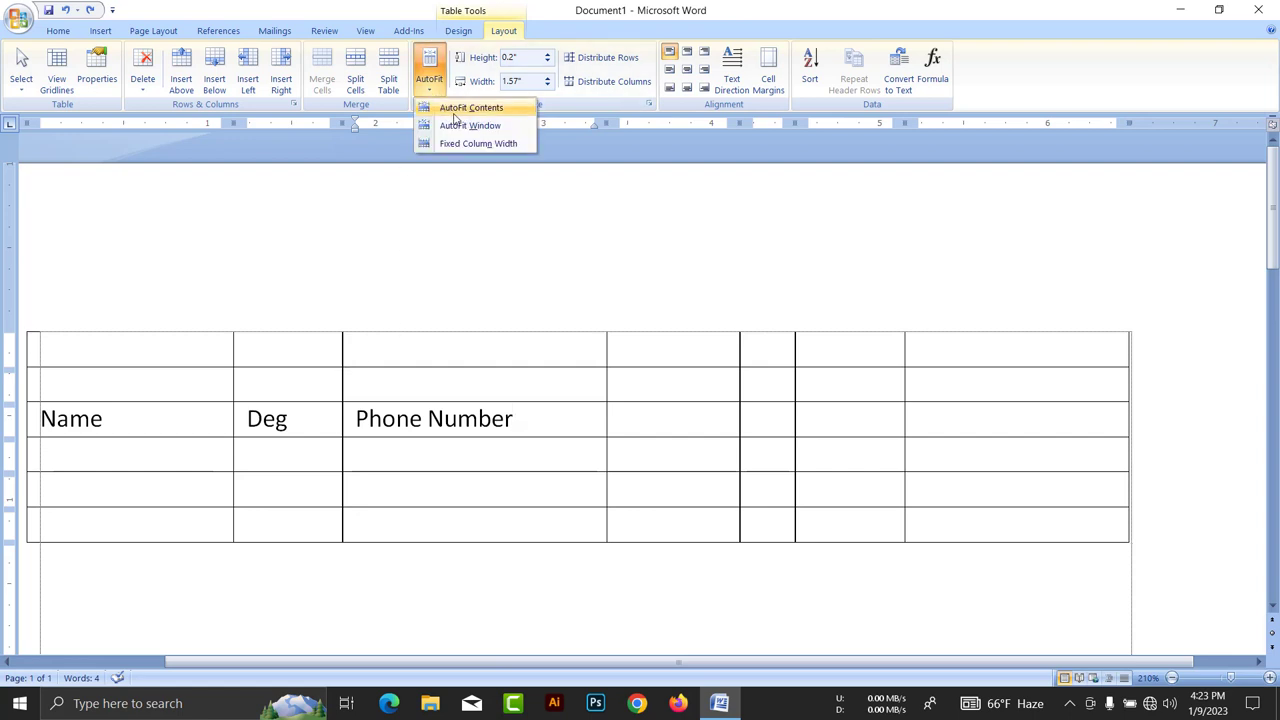
pyautogui.click(479, 455)
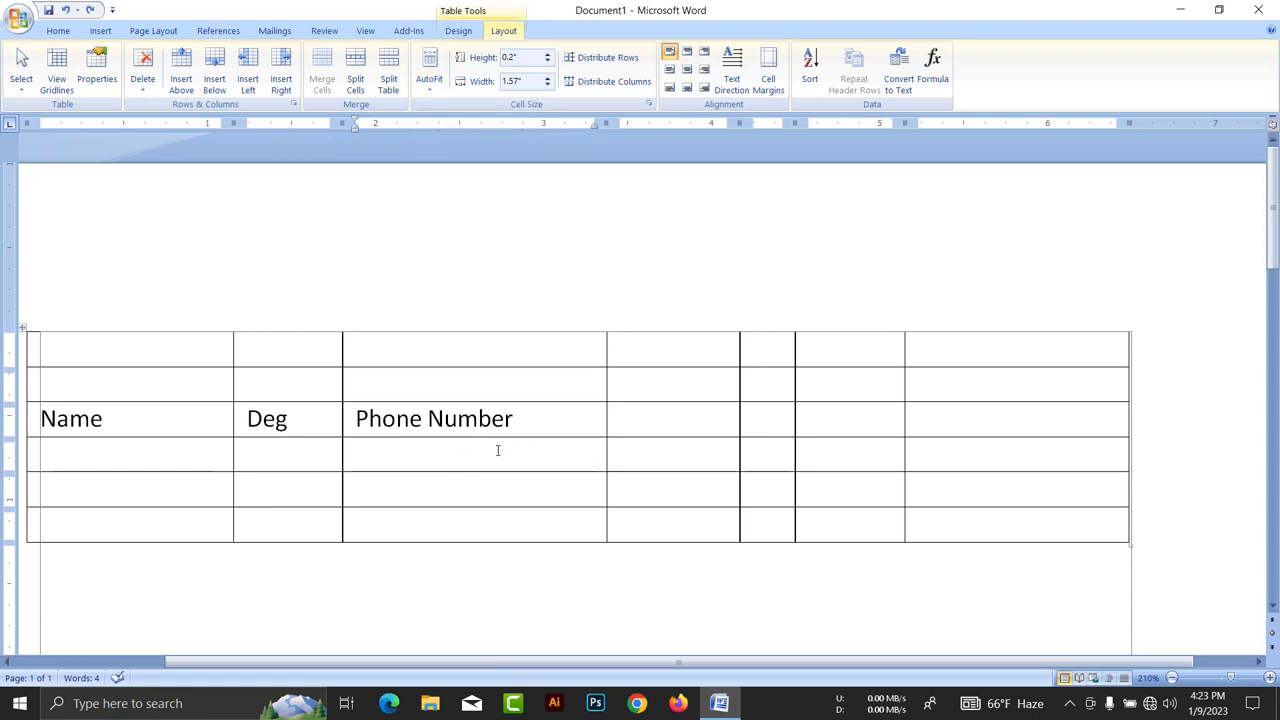
pyautogui.click(22, 328)
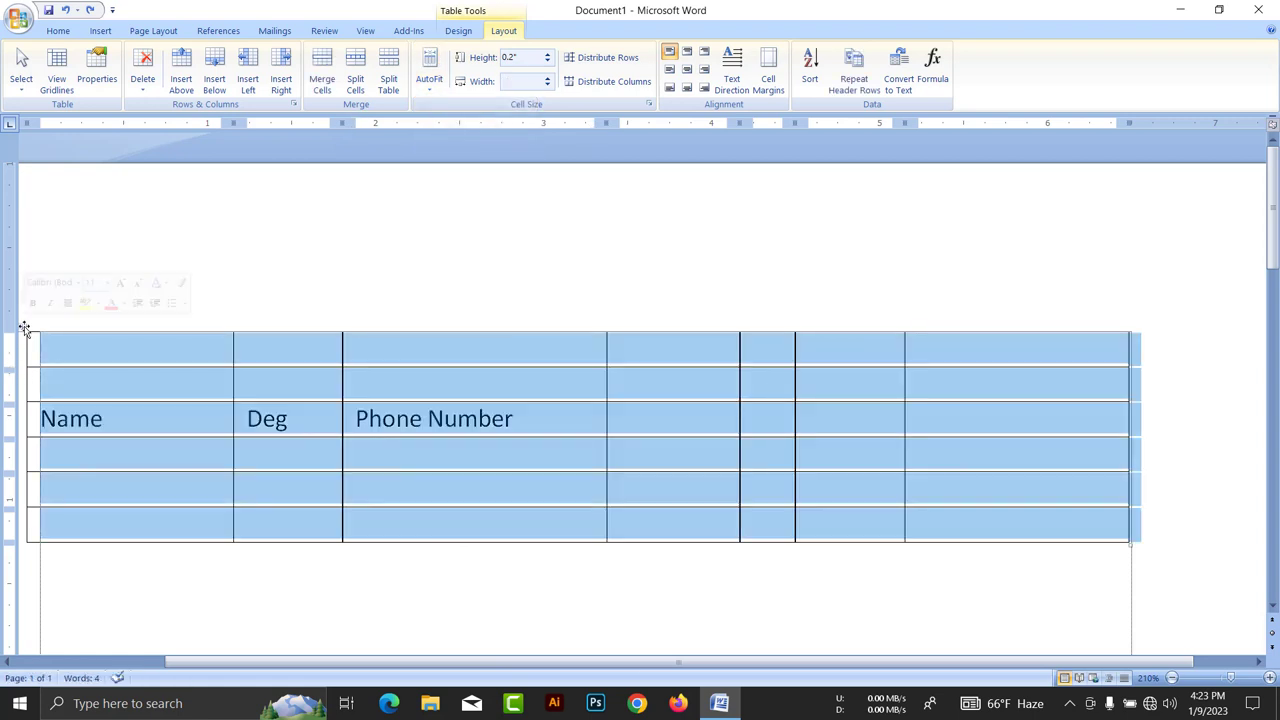
pyautogui.click(429, 80)
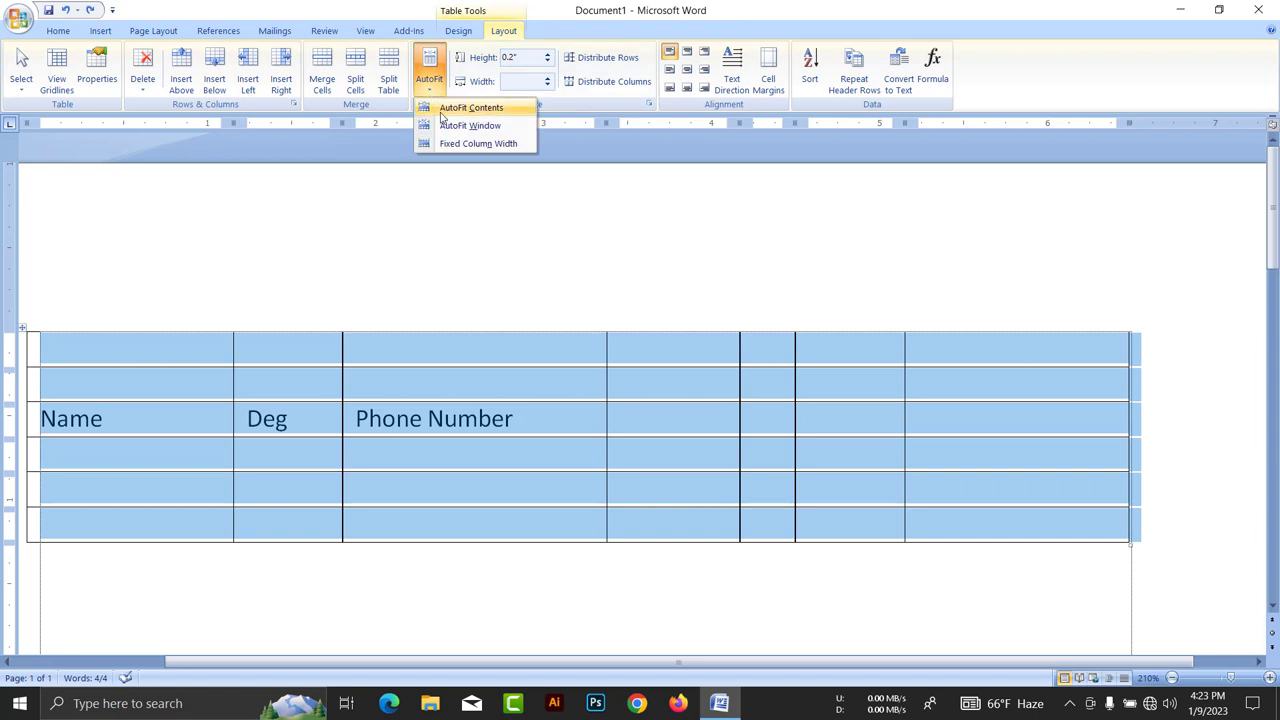
pyautogui.click(462, 106)
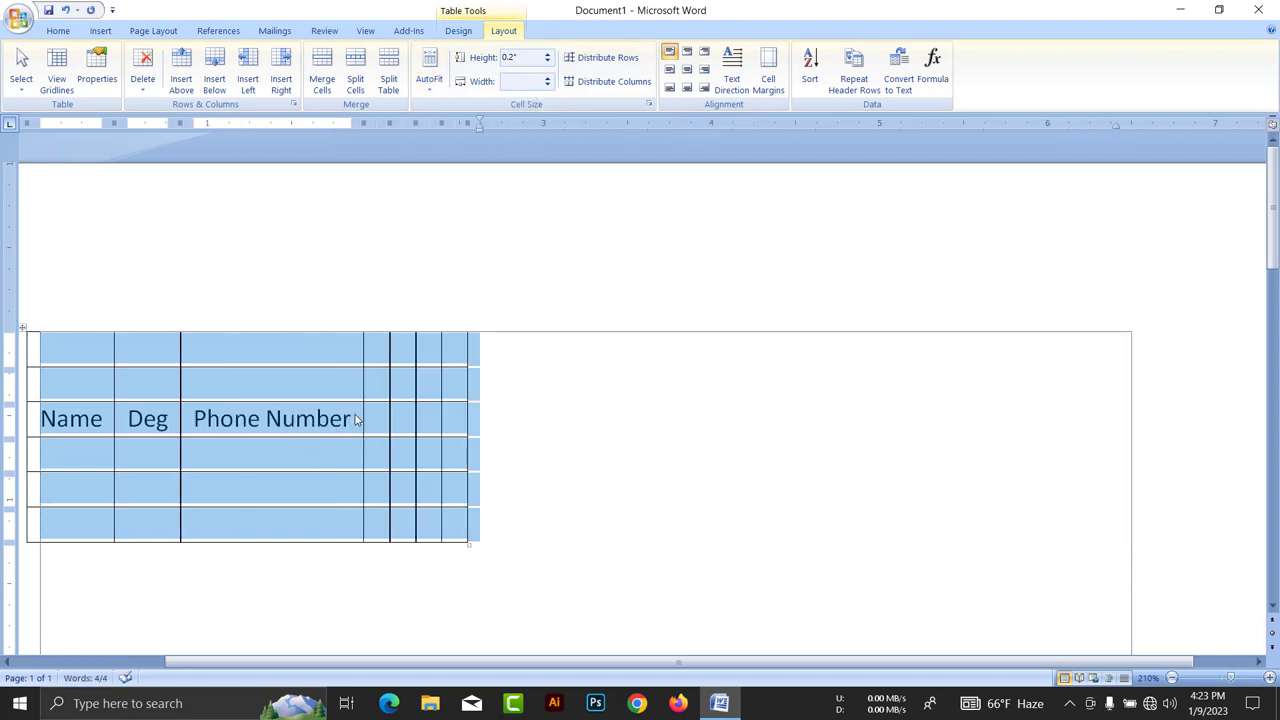
pyautogui.hotkey('ctrl', 'z')
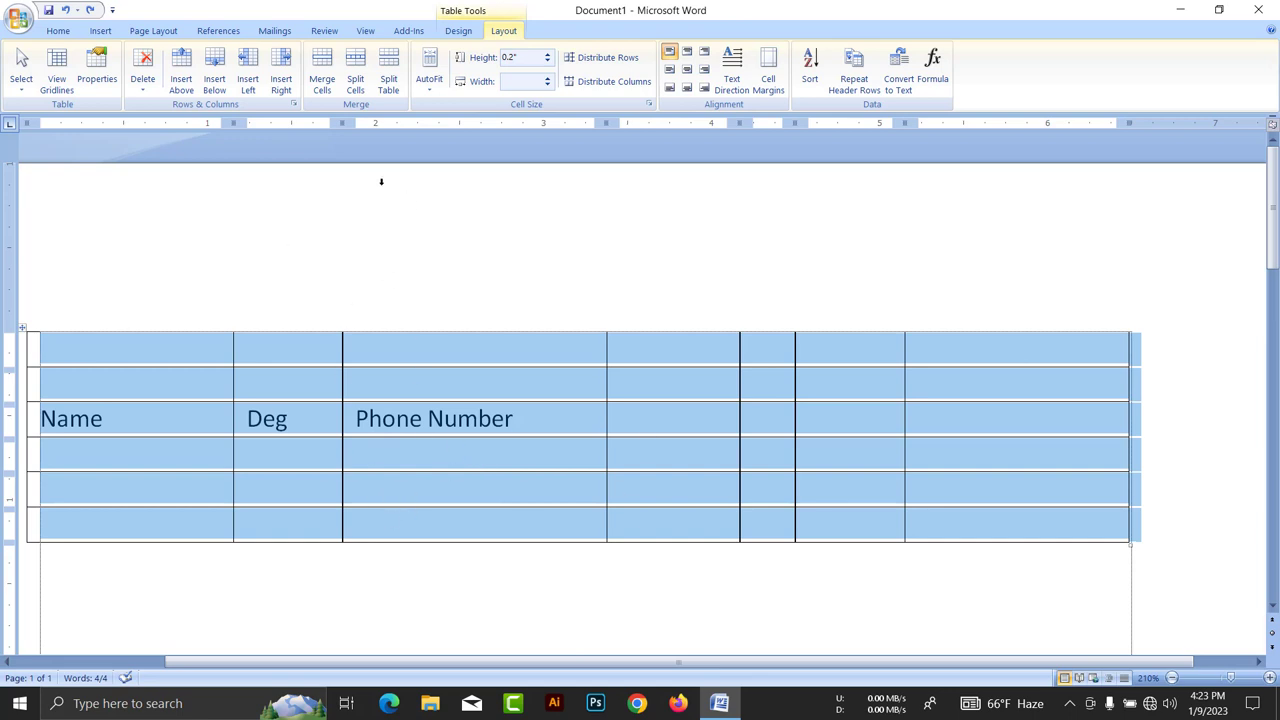
pyautogui.click(429, 80)
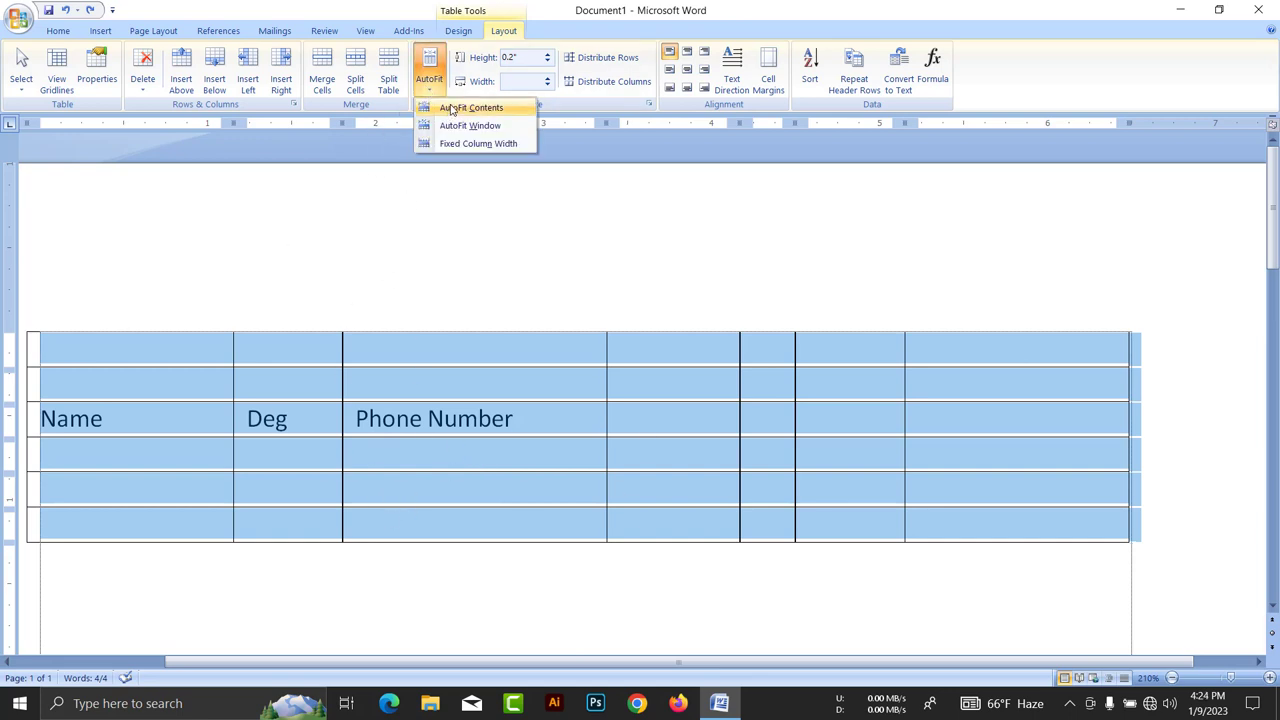
pyautogui.click(452, 110)
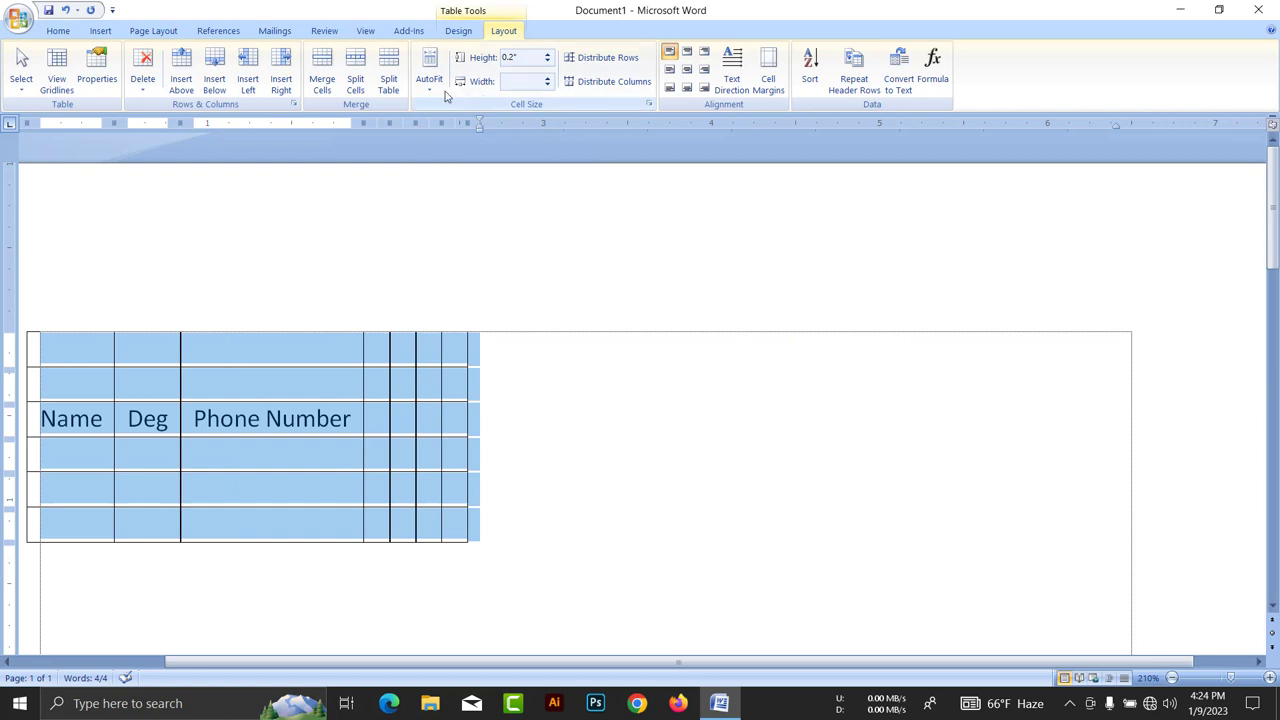
pyautogui.click(444, 90)
pyautogui.click(454, 129)
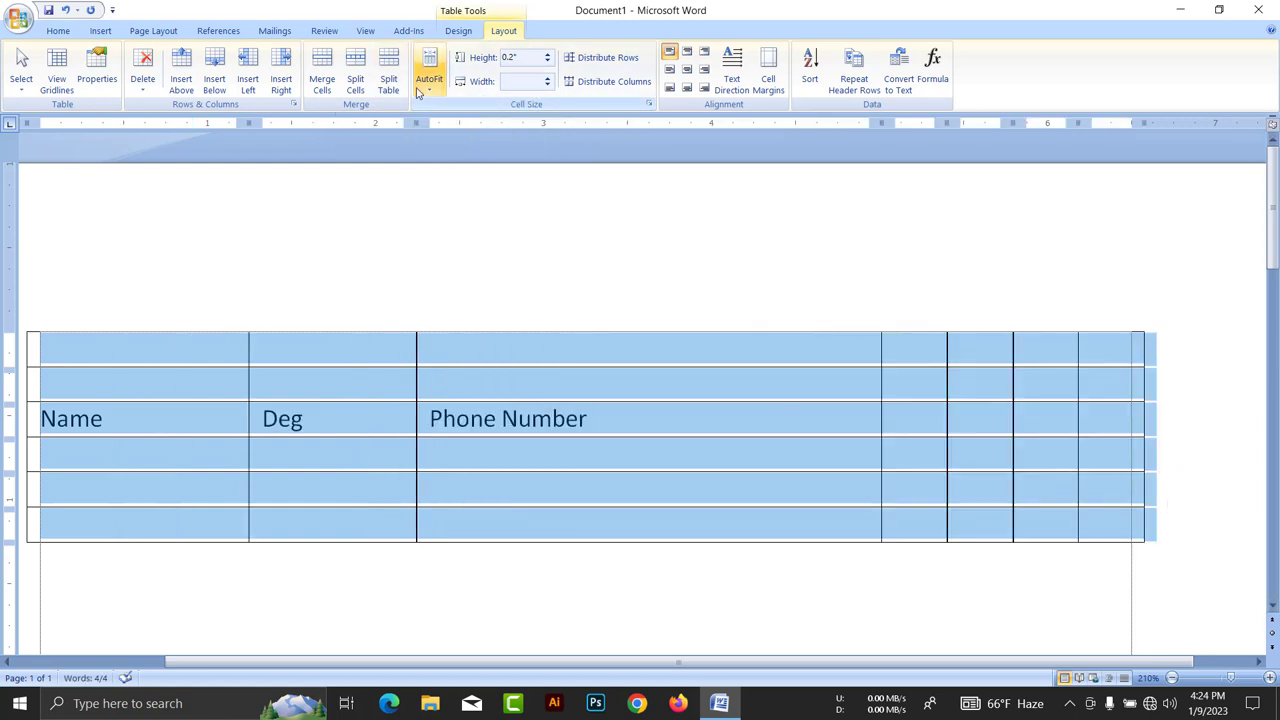
pyautogui.hotkey('ctrl', 'z')
pyautogui.hotkey('ctrl', 'z')
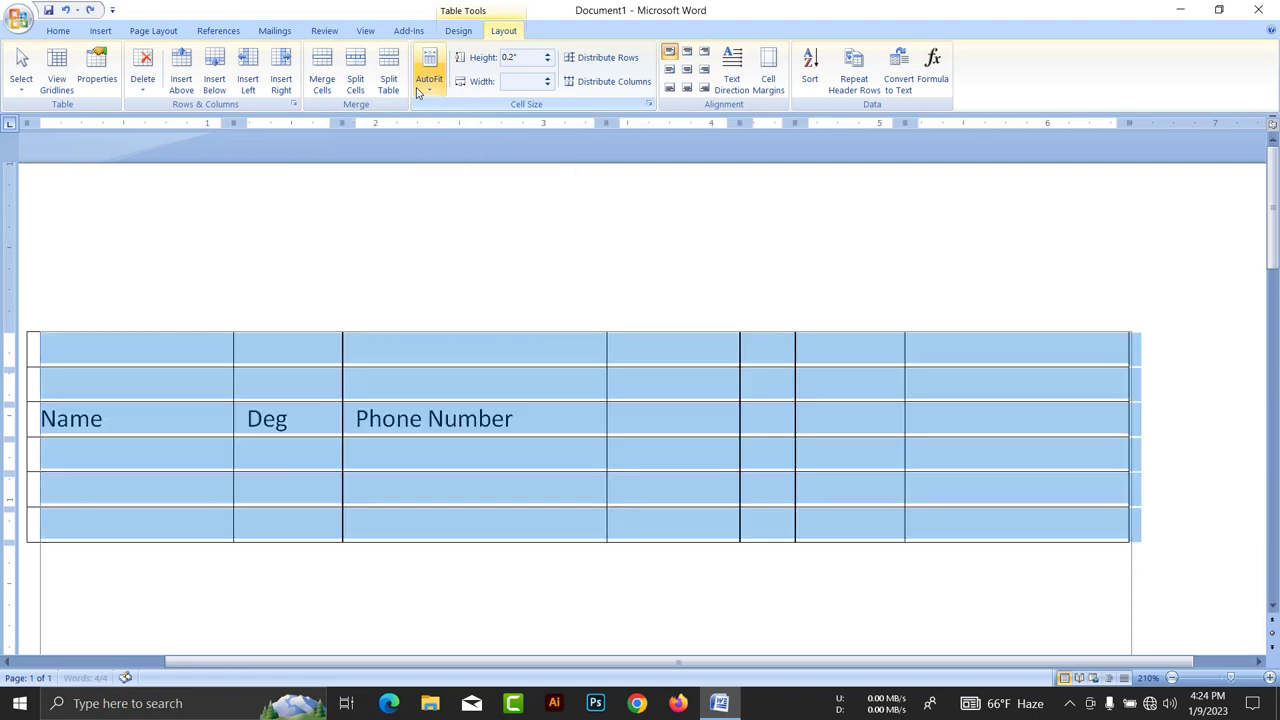
# Raise the second row's height to 0.7", then step it down to 0.5".
pyautogui.click(486, 384)
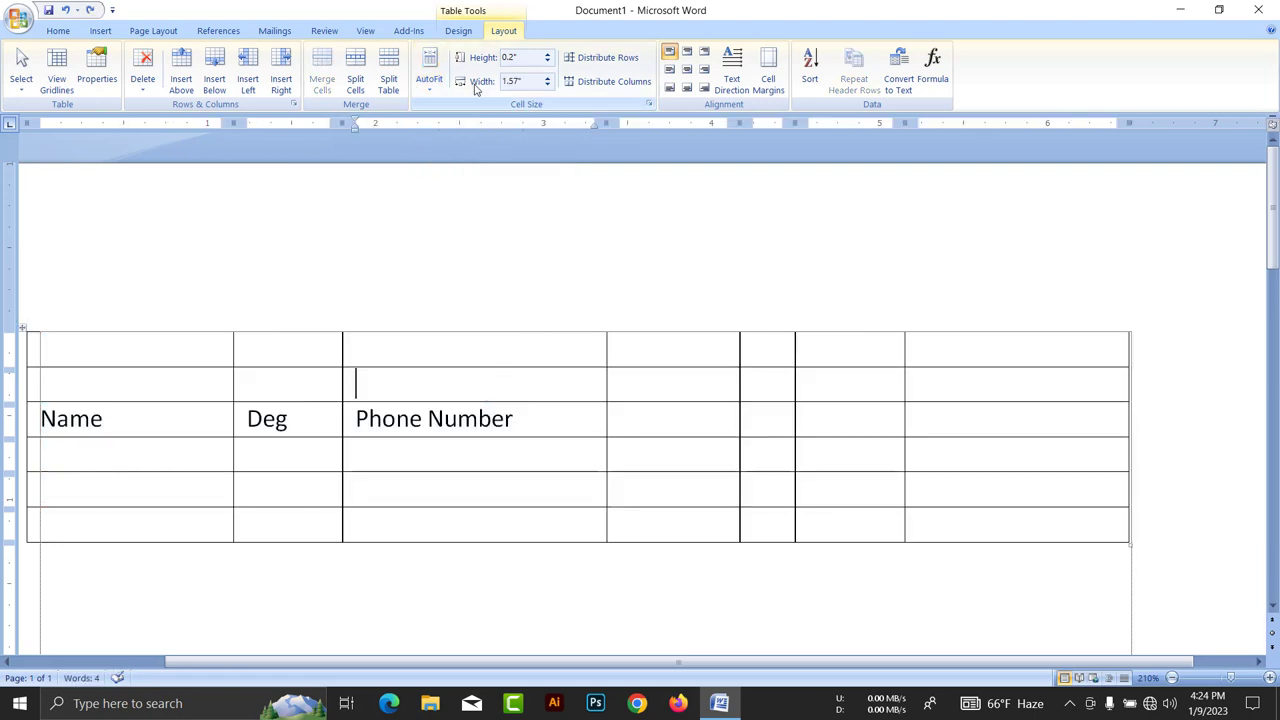
pyautogui.click(548, 54)
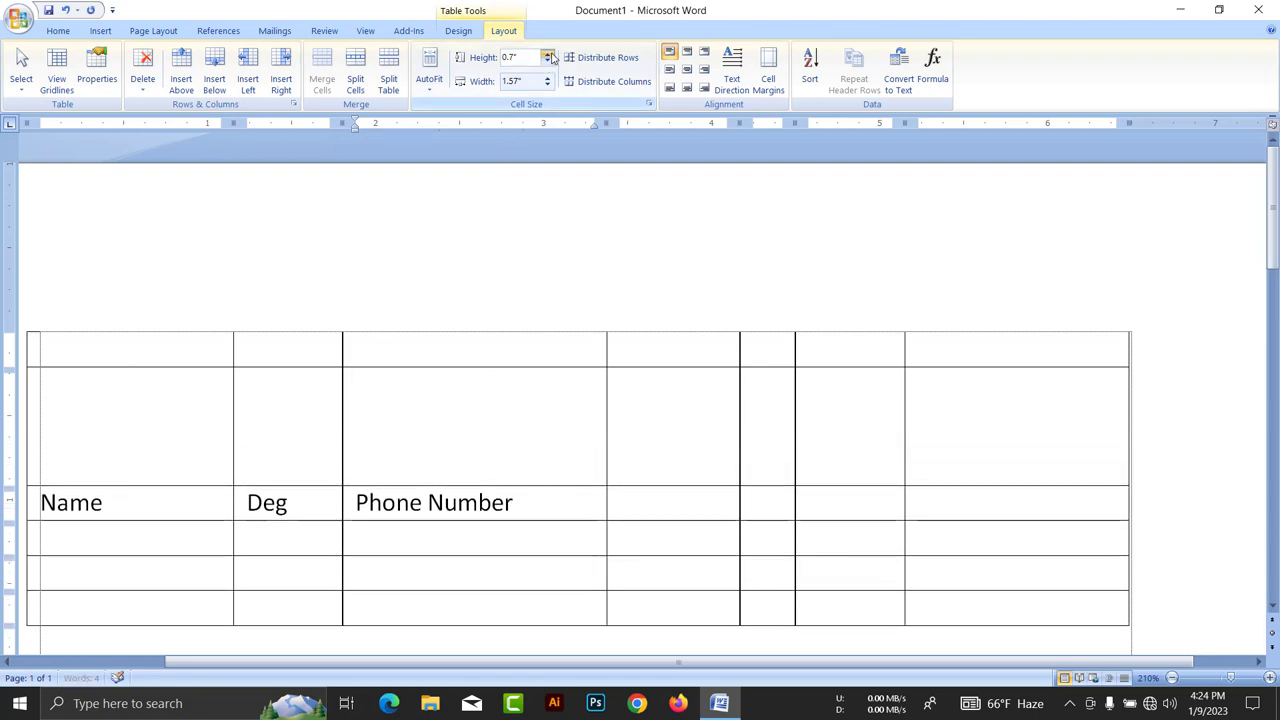
pyautogui.click(549, 62)
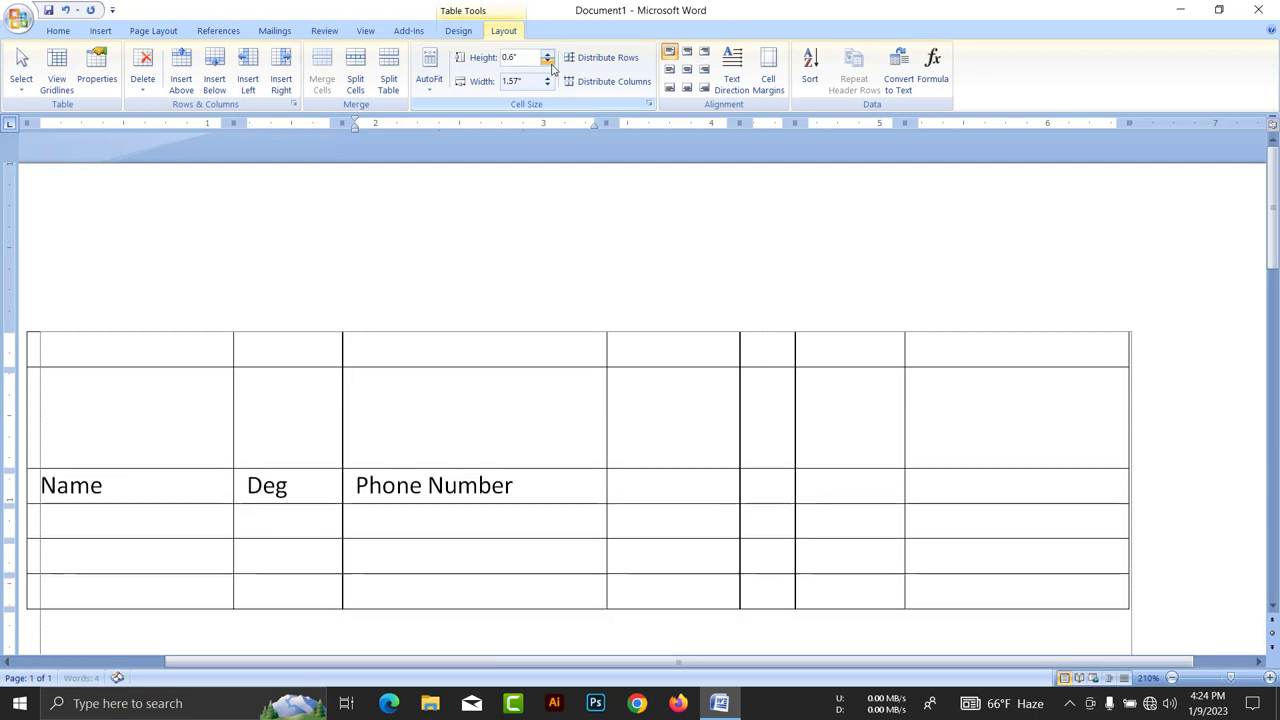
pyautogui.click(549, 62)
# Set the Phone Number column width to 1.3".
pyautogui.click(547, 86)
pyautogui.click(547, 86)
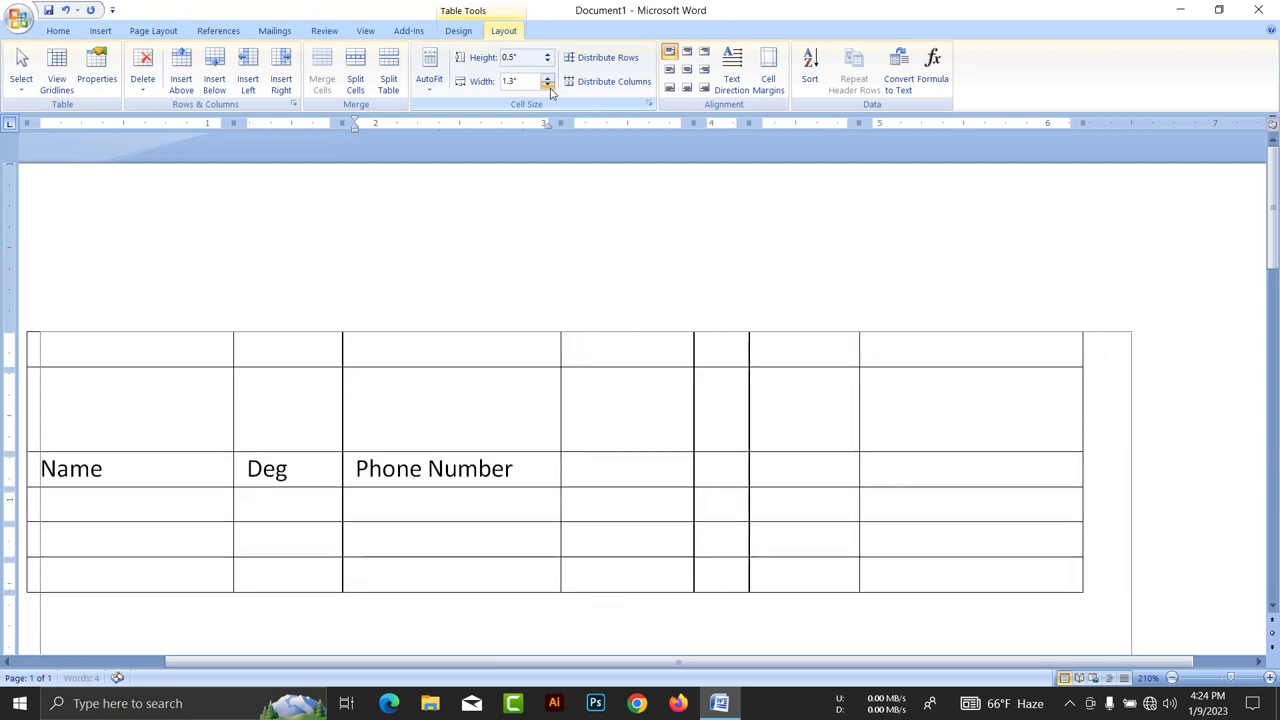
pyautogui.click(548, 79)
pyautogui.click(548, 79)
pyautogui.click(548, 79)
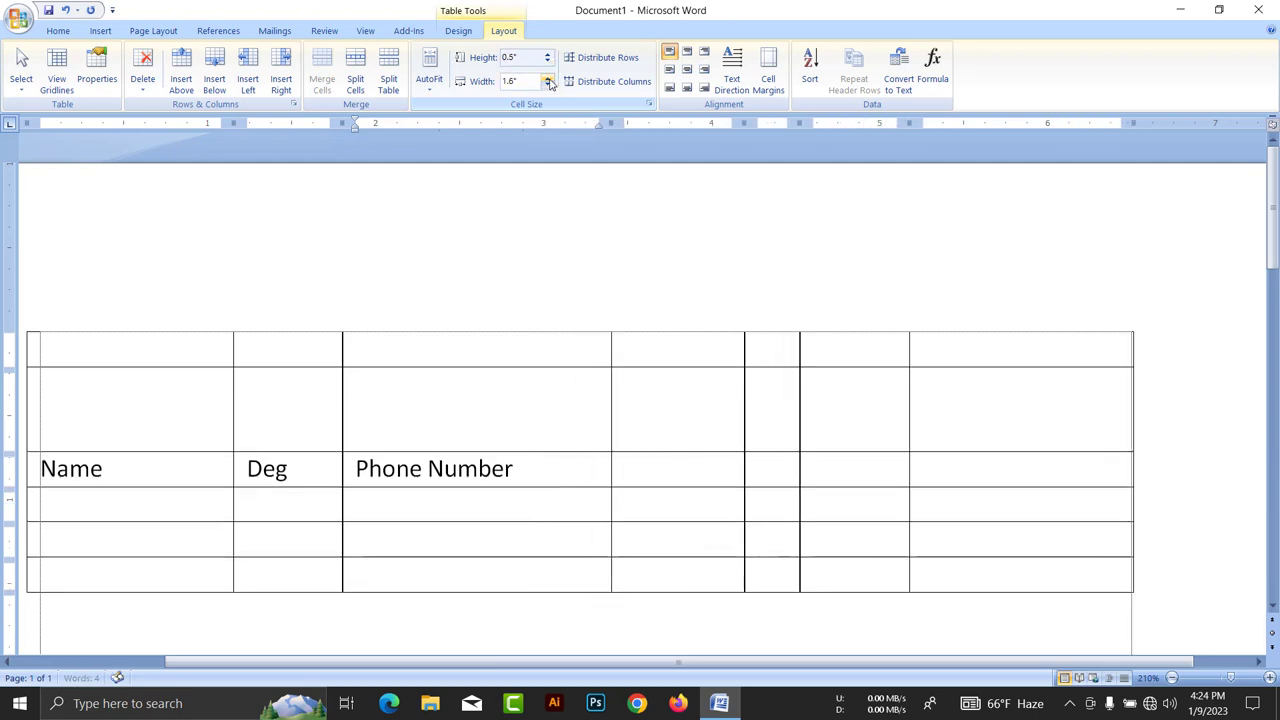
pyautogui.click(548, 86)
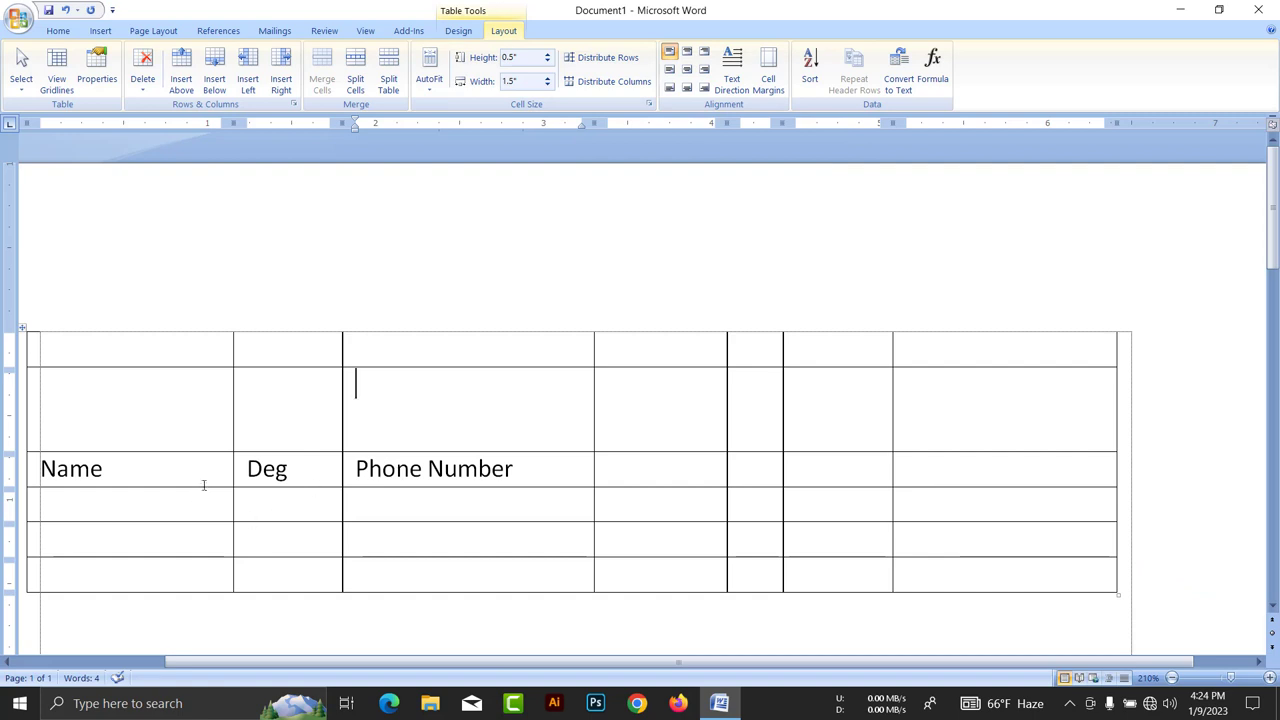
pyautogui.click(547, 85)
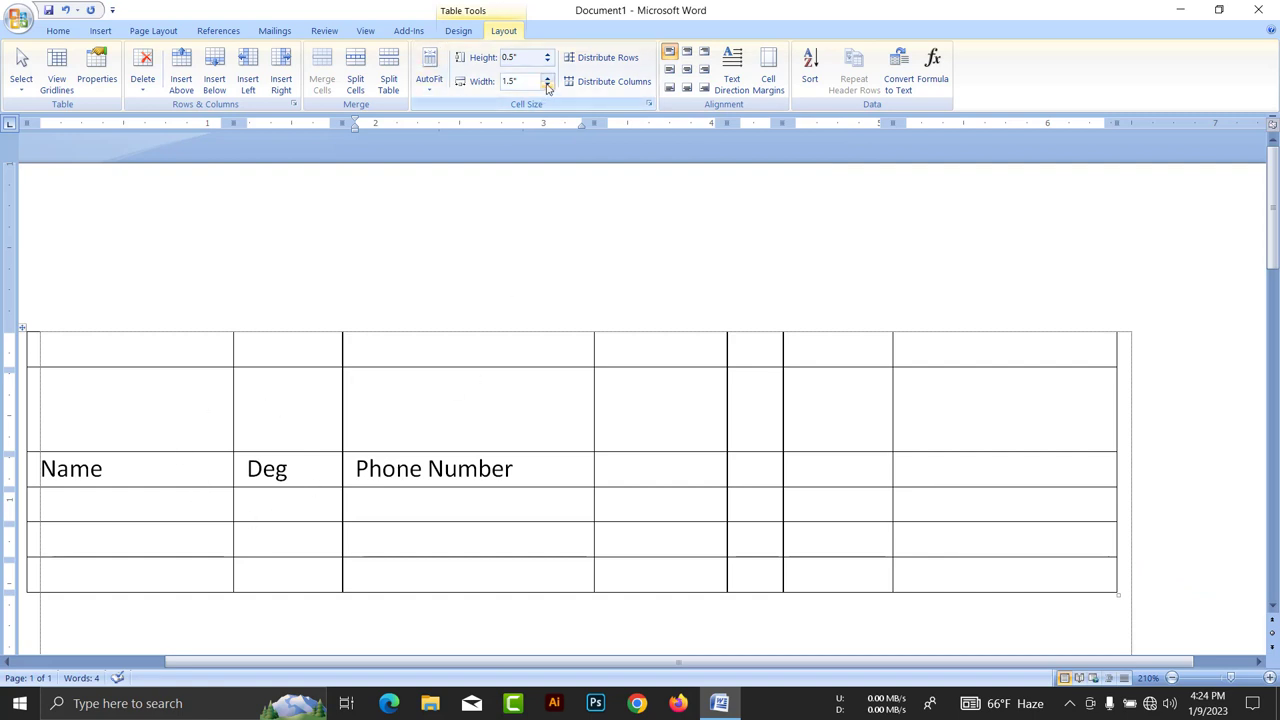
pyautogui.click(547, 85)
# Return the second row's height to 0.2".
pyautogui.click(547, 62)
pyautogui.click(547, 62)
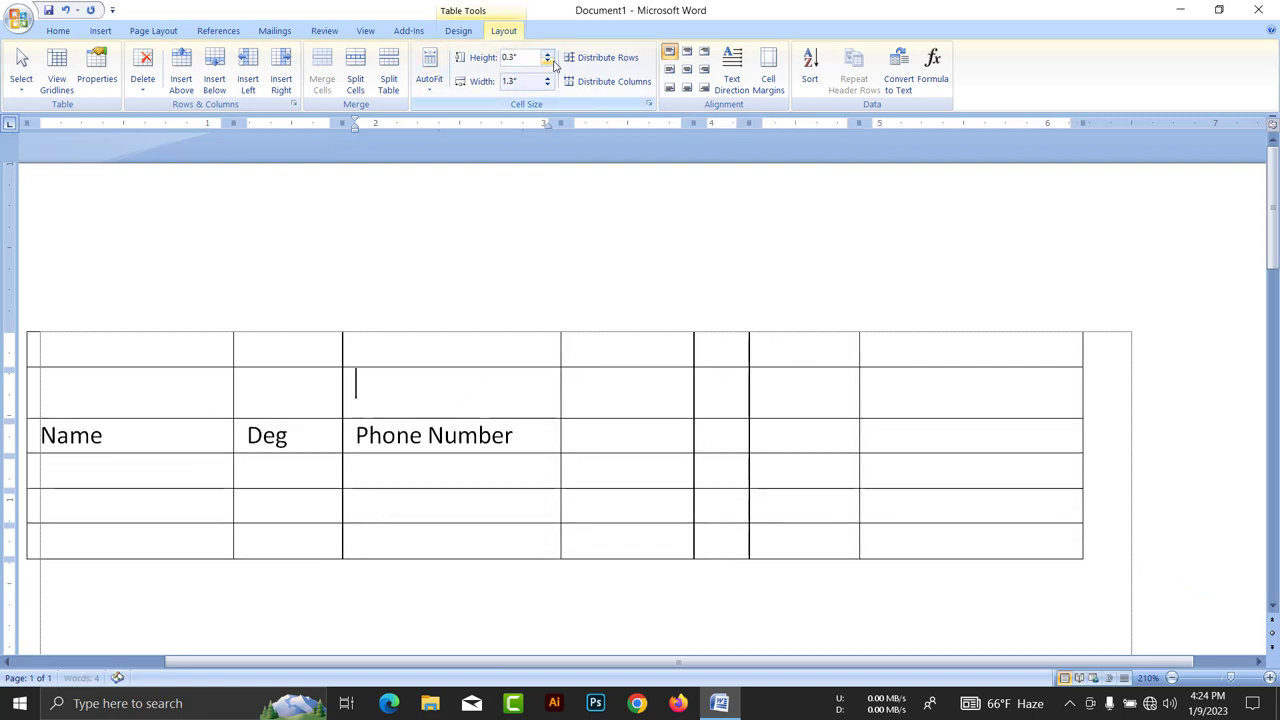
pyautogui.click(547, 62)
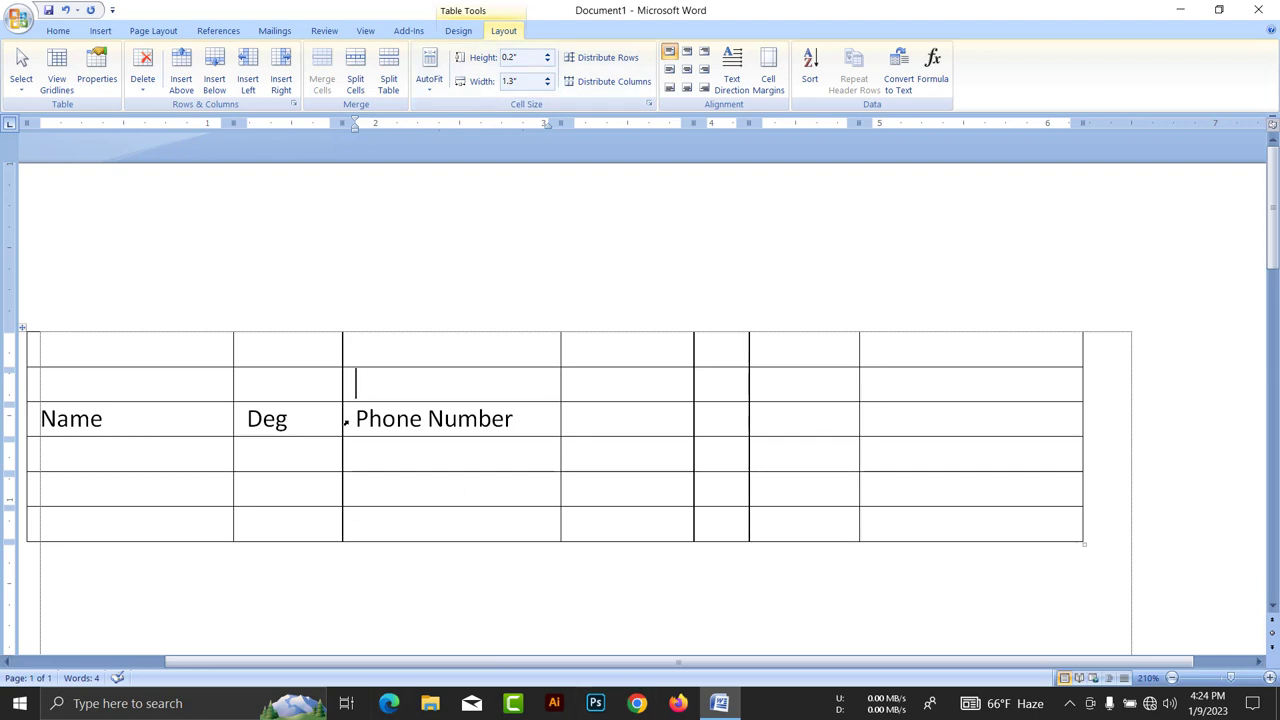
pyautogui.click(119, 459)
# Enter a full name under Name, then widen the Name and Deg columns so it fits on one line.
pyautogui.write('Md M')
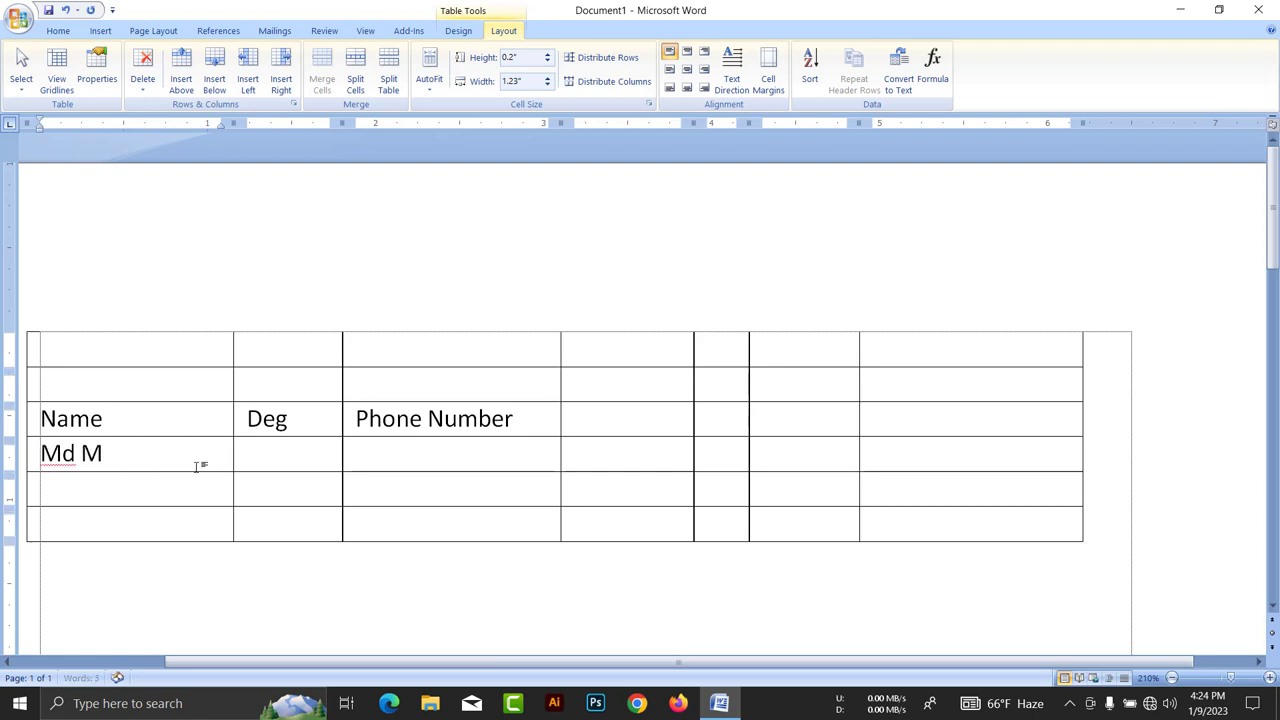
pyautogui.write('izanur')
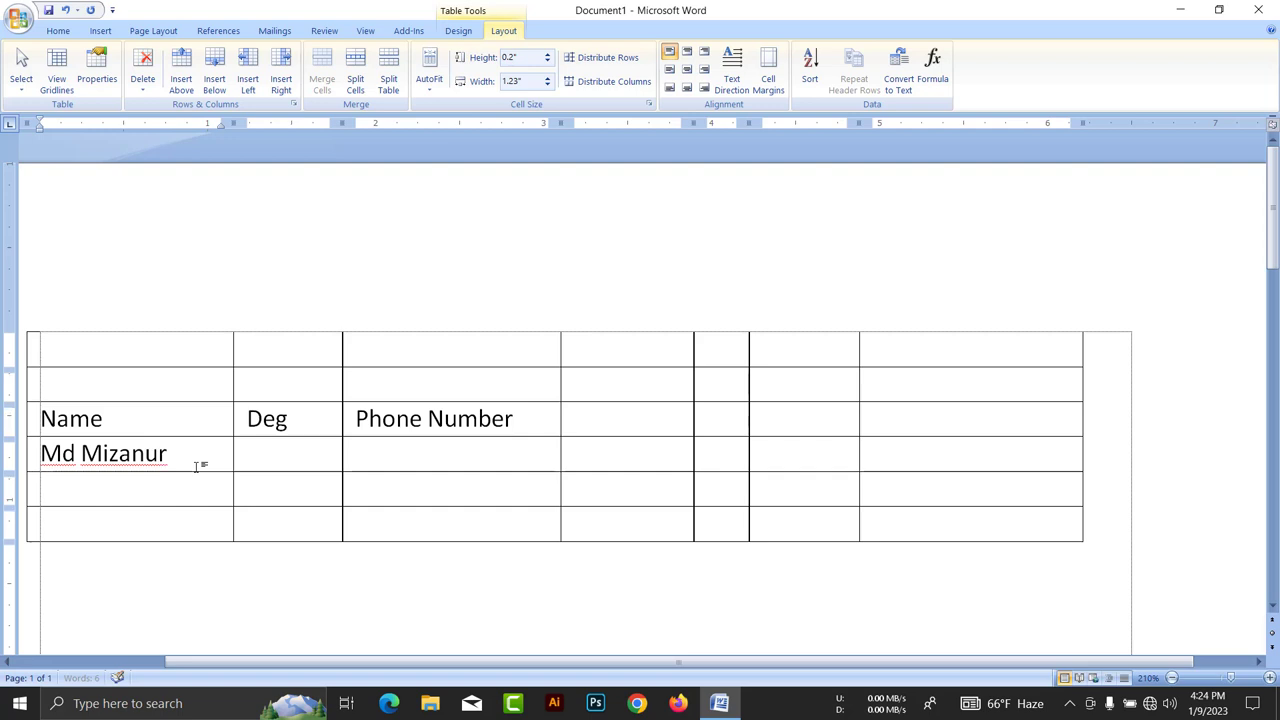
pyautogui.write(' Rahman')
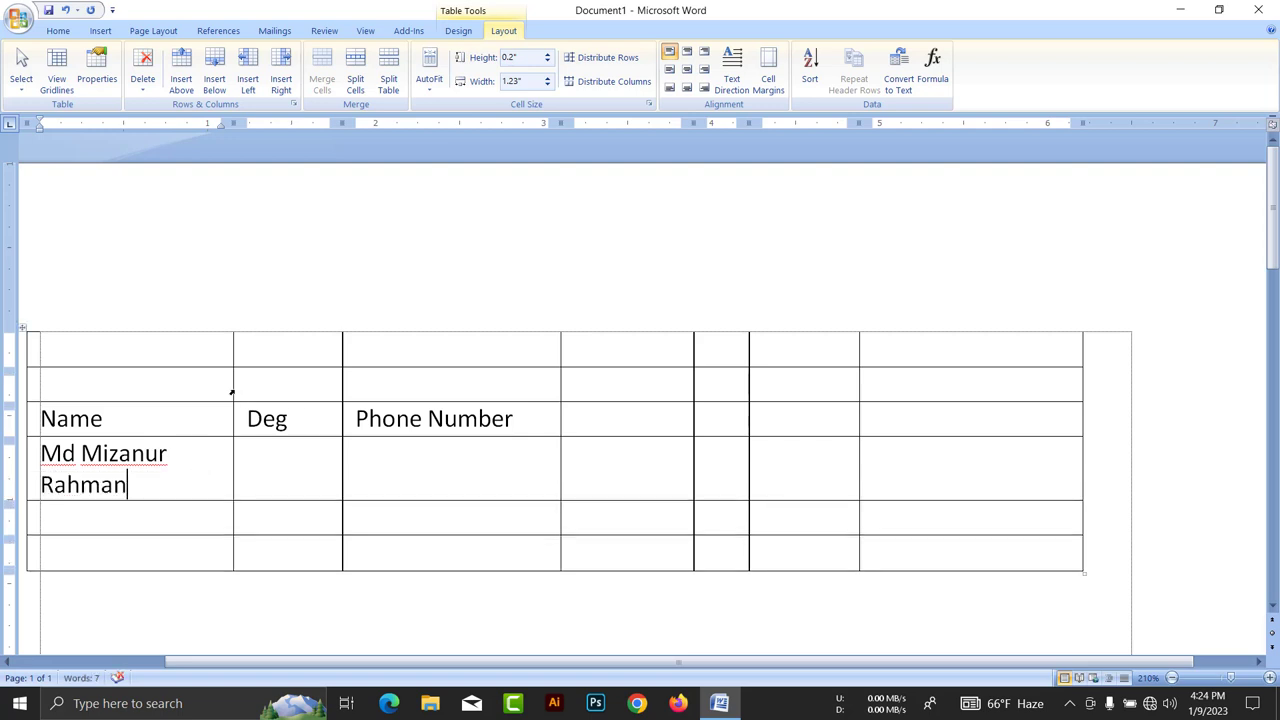
pyautogui.moveTo(232, 411); pyautogui.dragTo(270, 410)
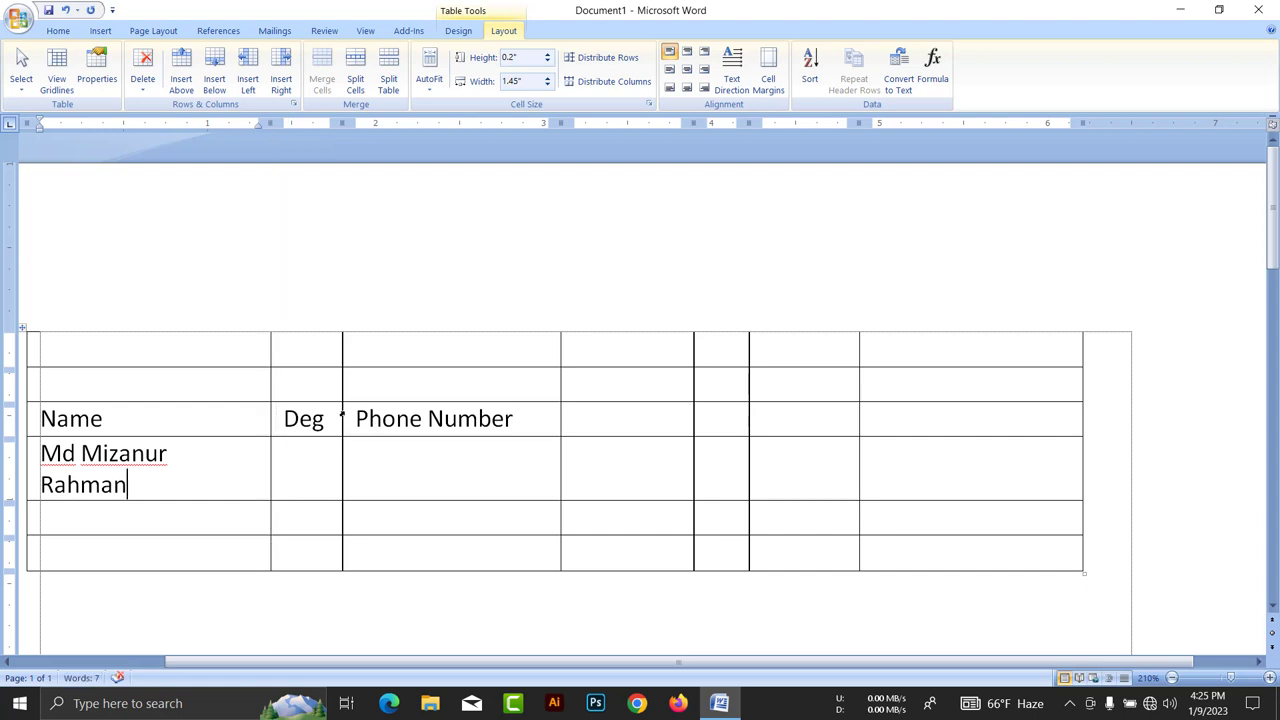
pyautogui.moveTo(342, 408); pyautogui.dragTo(396, 408)
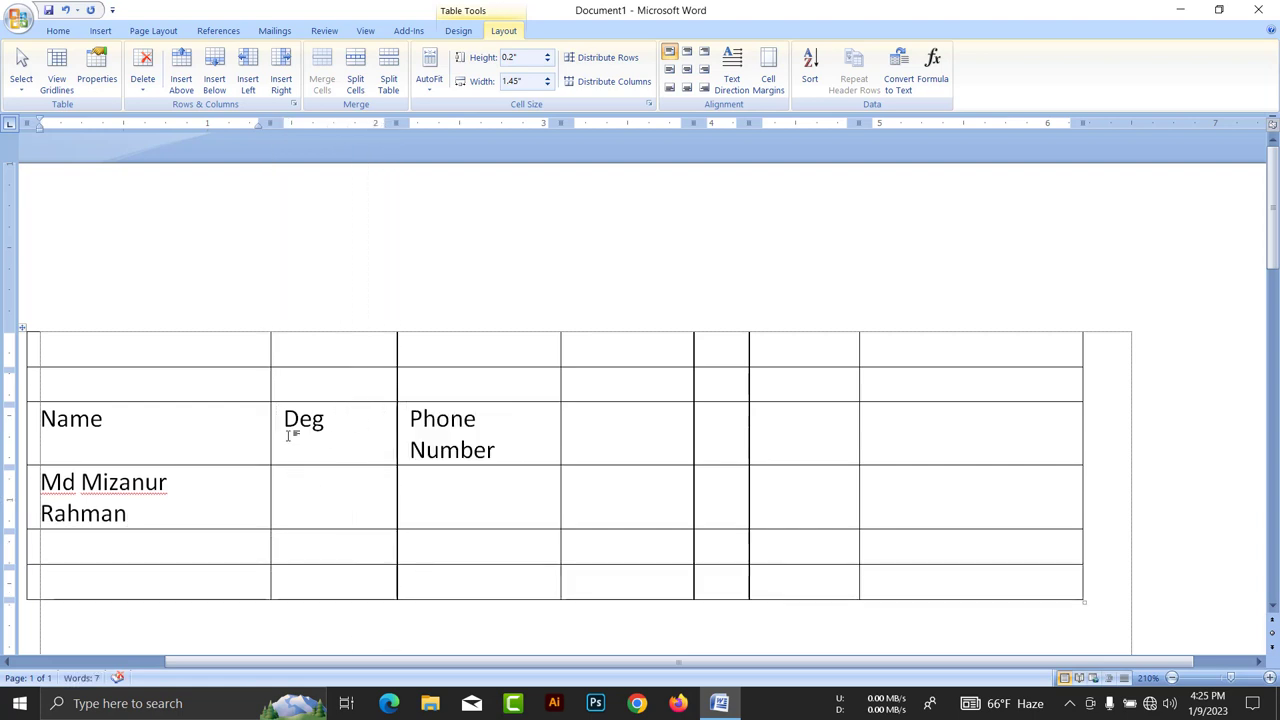
pyautogui.moveTo(270, 432); pyautogui.dragTo(323, 434)
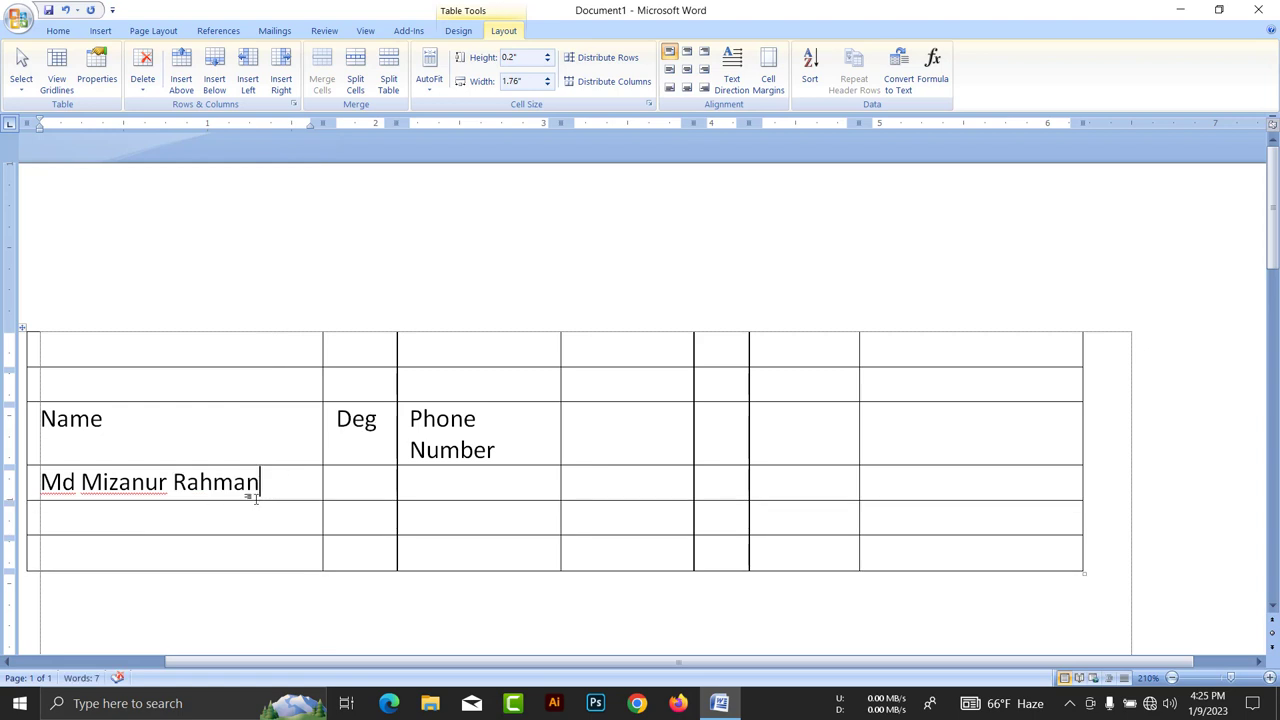
pyautogui.moveTo(261, 482); pyautogui.dragTo(41, 482)
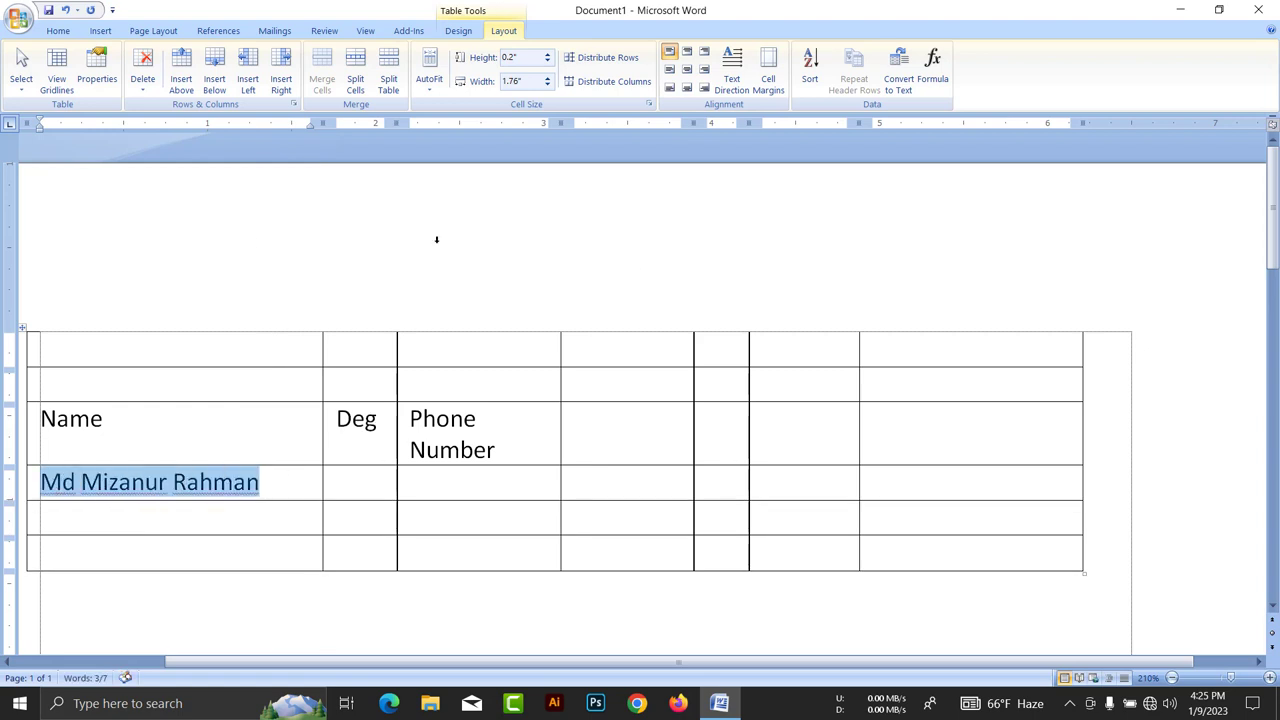
# Rotate the name cell's text to vertical, then to read bottom-to-top.
pyautogui.click(726, 91)
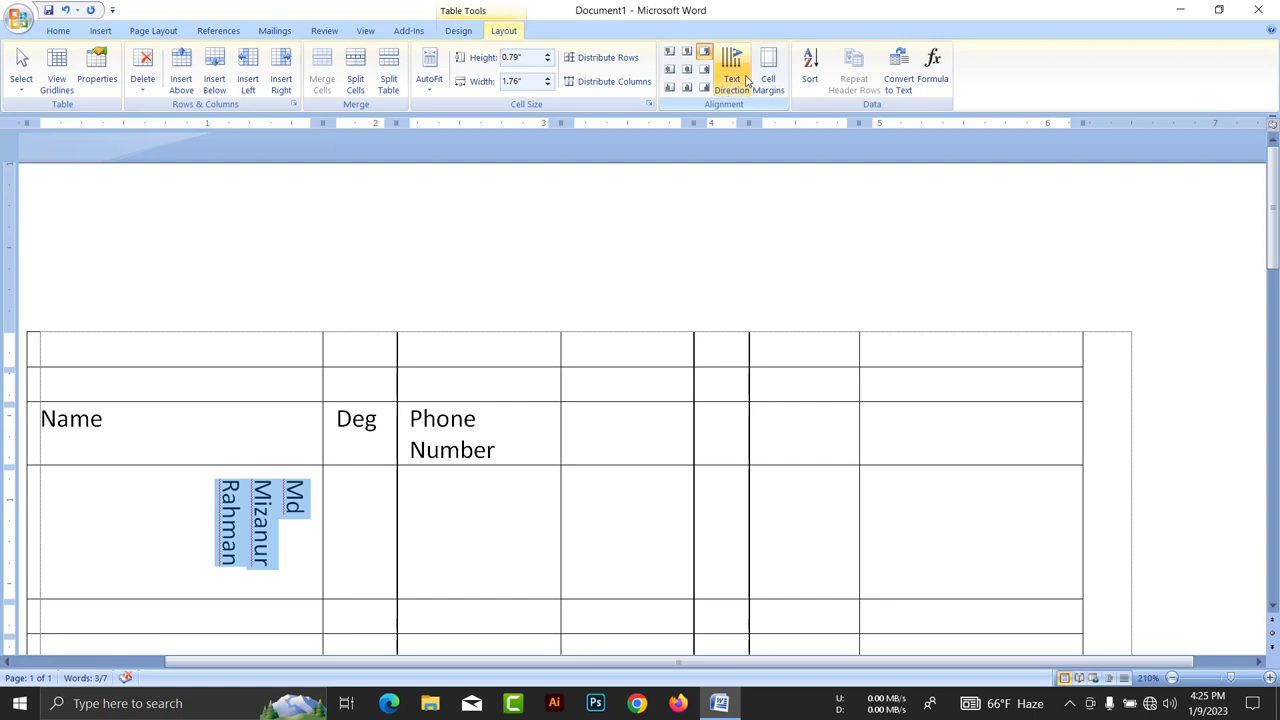
pyautogui.click(746, 80)
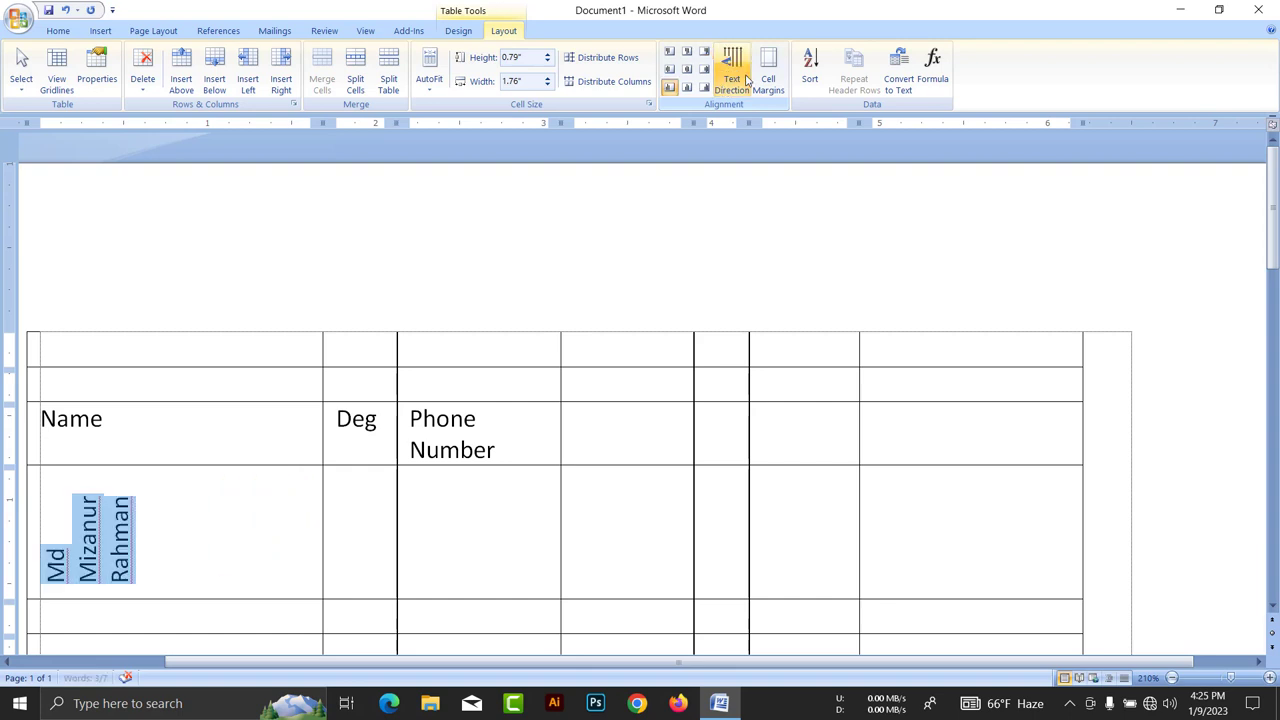
pyautogui.click(174, 543)
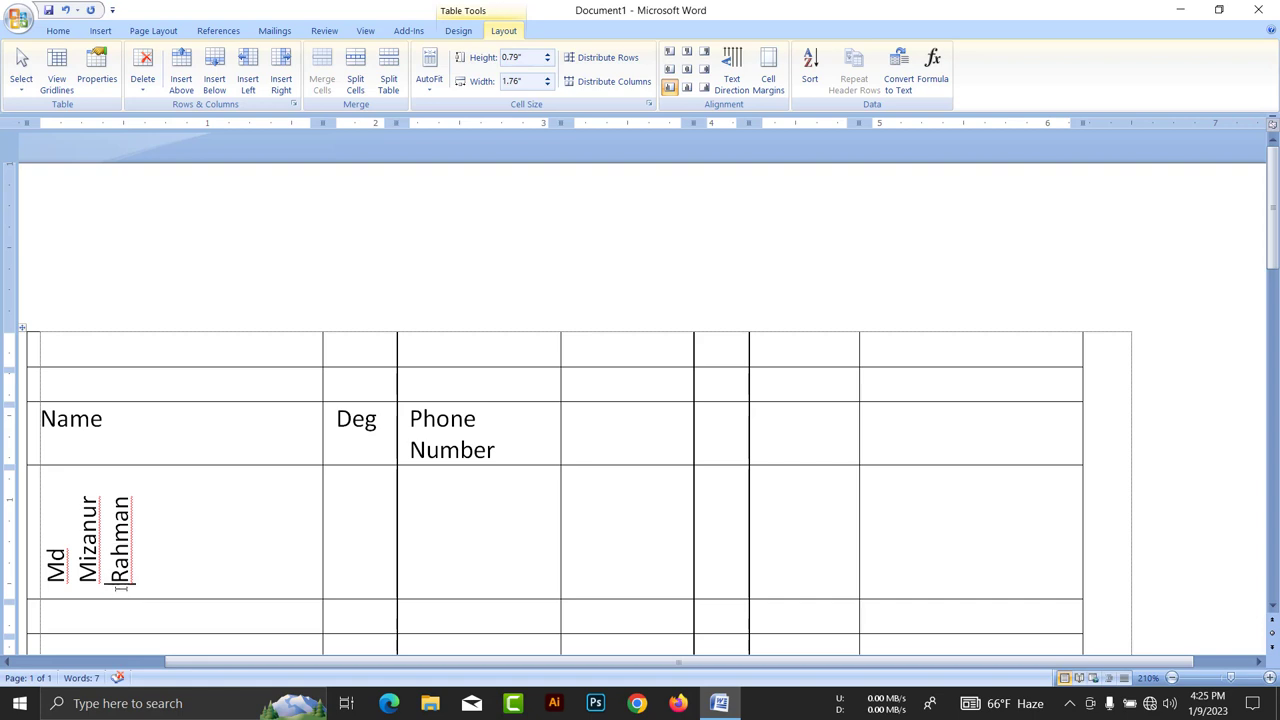
pyautogui.moveTo(119, 586)
pyautogui.mouseDown()
pyautogui.moveTo(105, 492)
pyautogui.moveTo(76, 594)
pyautogui.mouseUp()
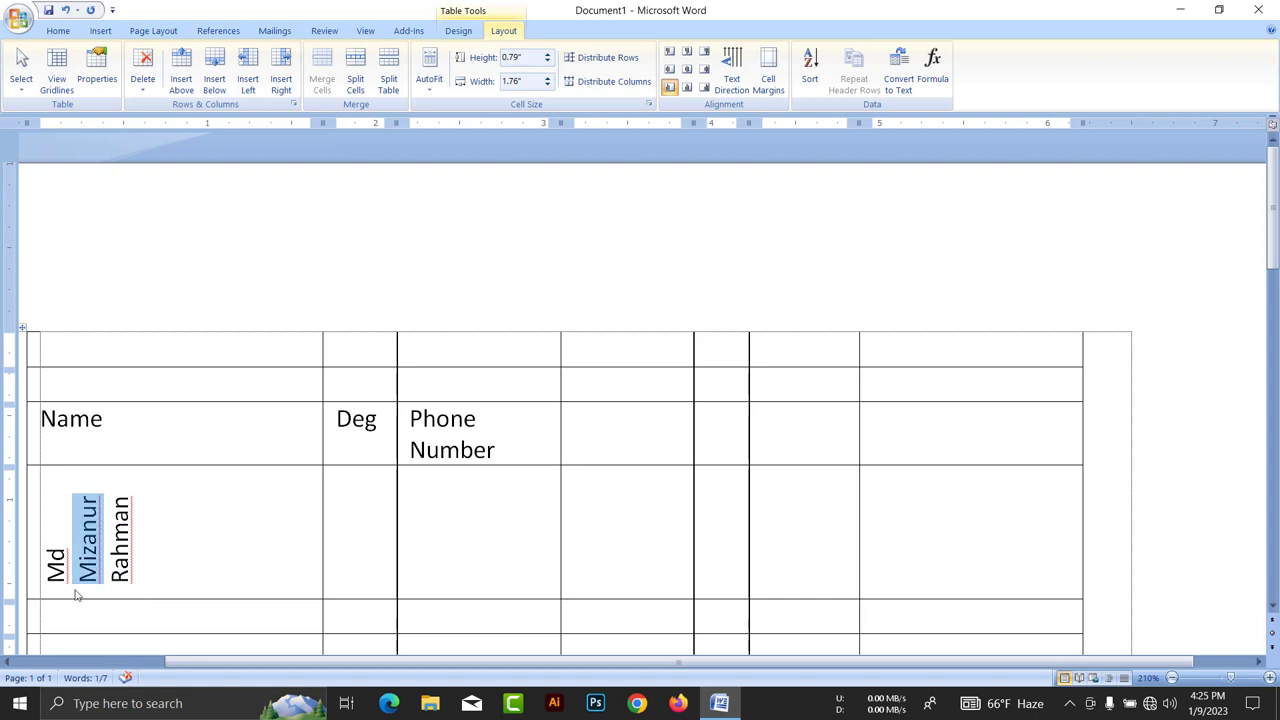
pyautogui.click(156, 577)
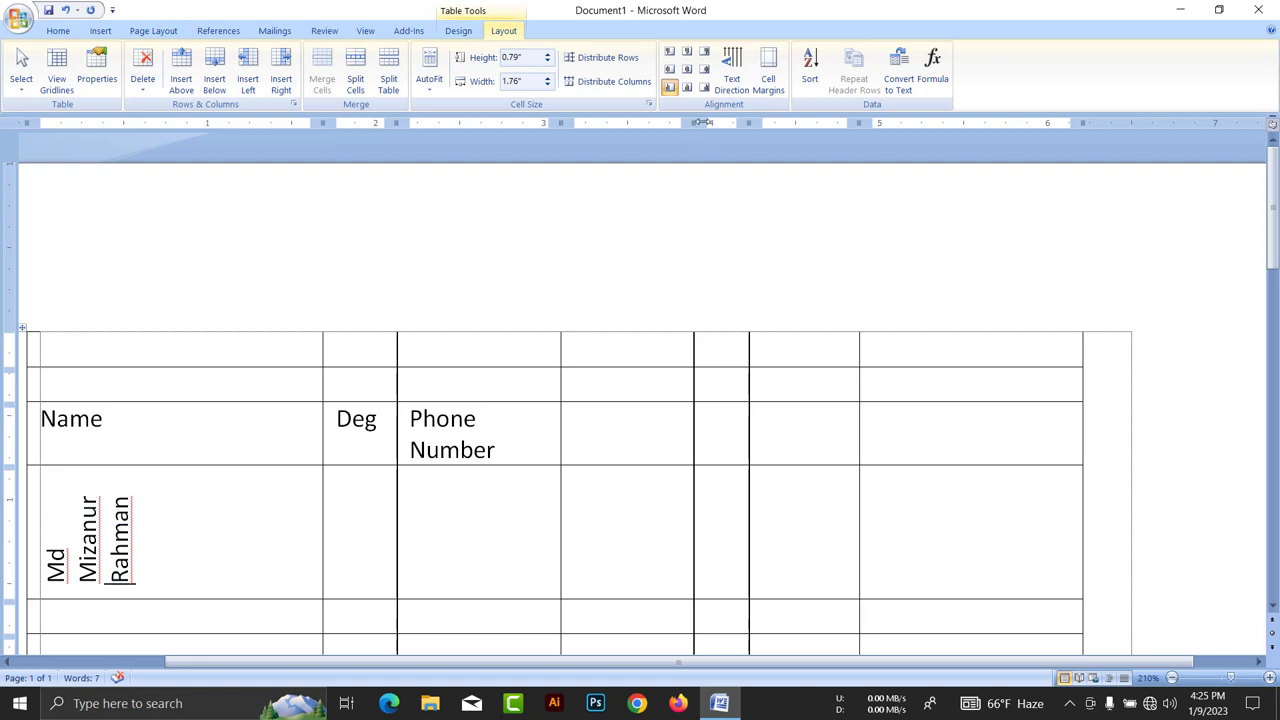
# Cycle the name's text direction through the options and finish back on horizontal.
pyautogui.click(735, 80)
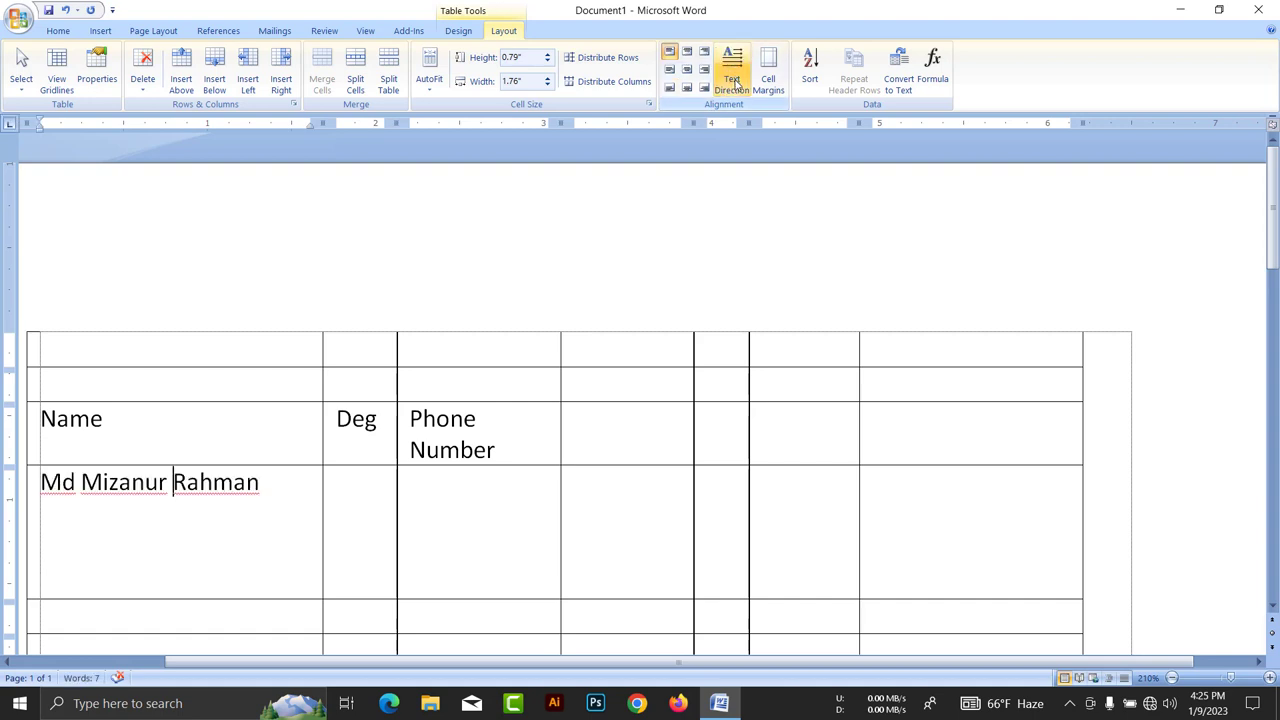
pyautogui.click(735, 80)
pyautogui.click(735, 80)
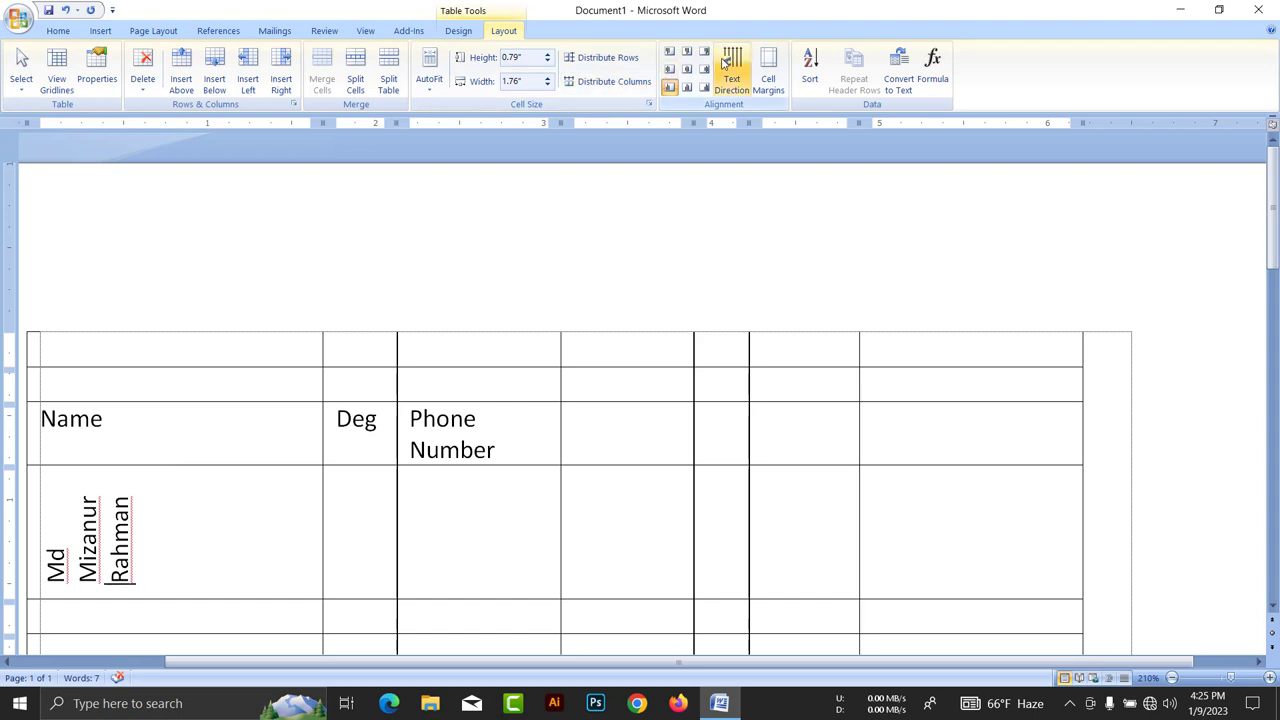
pyautogui.click(733, 75)
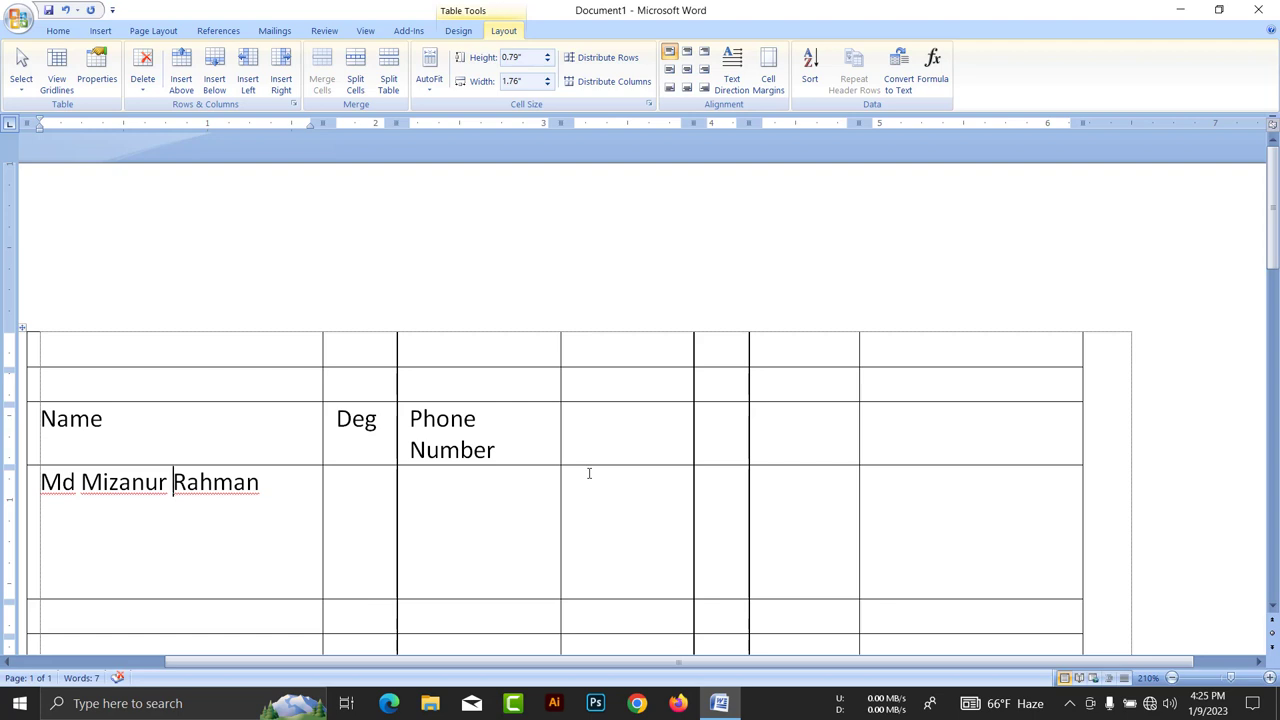
pyautogui.click(635, 452)
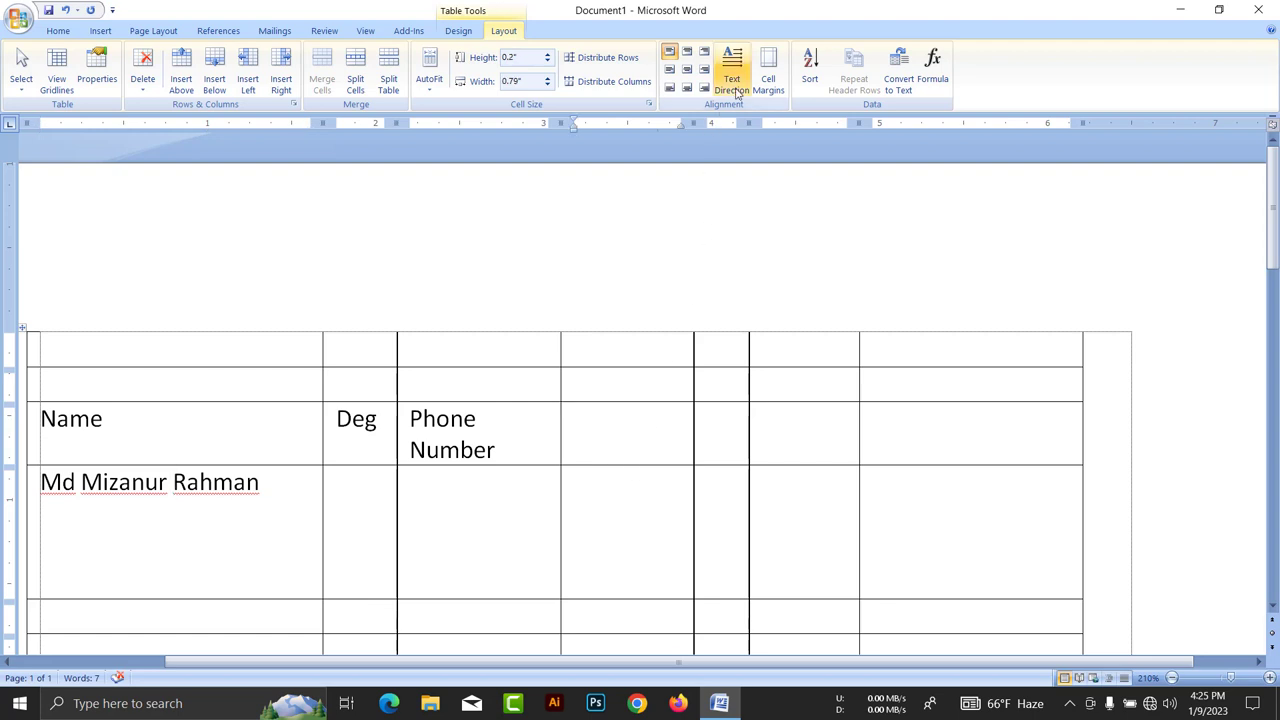
pyautogui.click(770, 88)
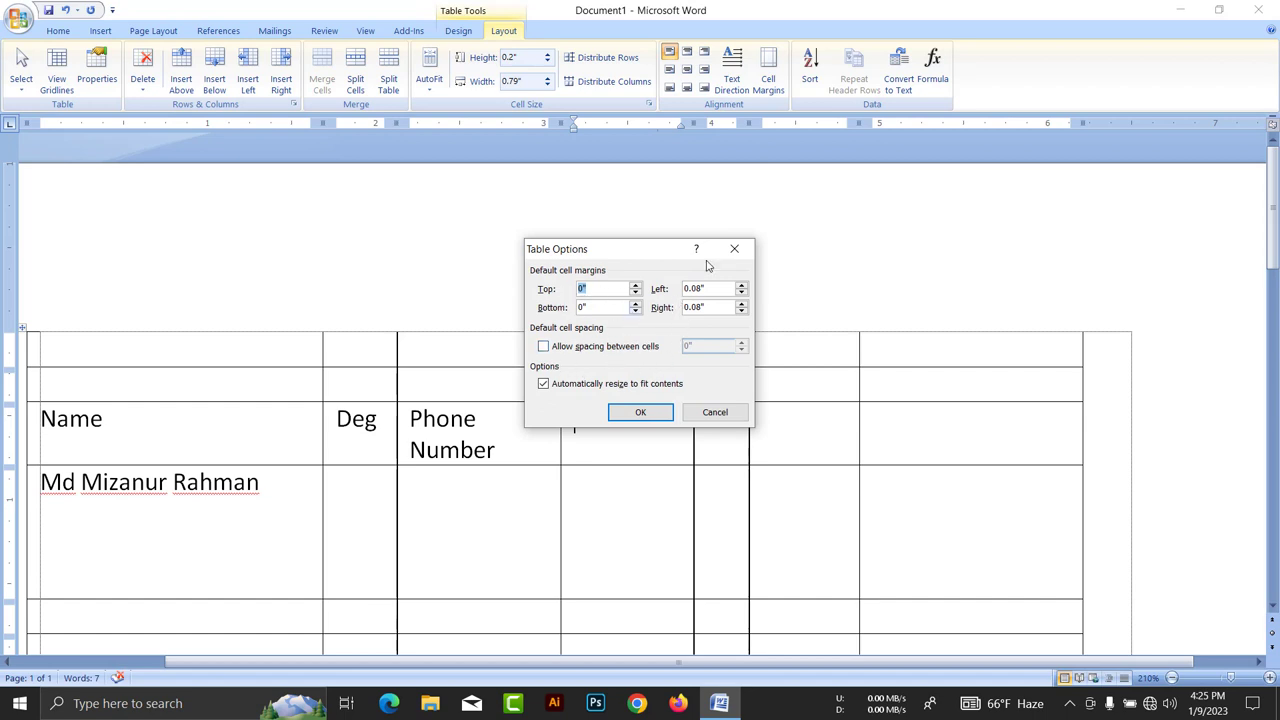
pyautogui.click(637, 411)
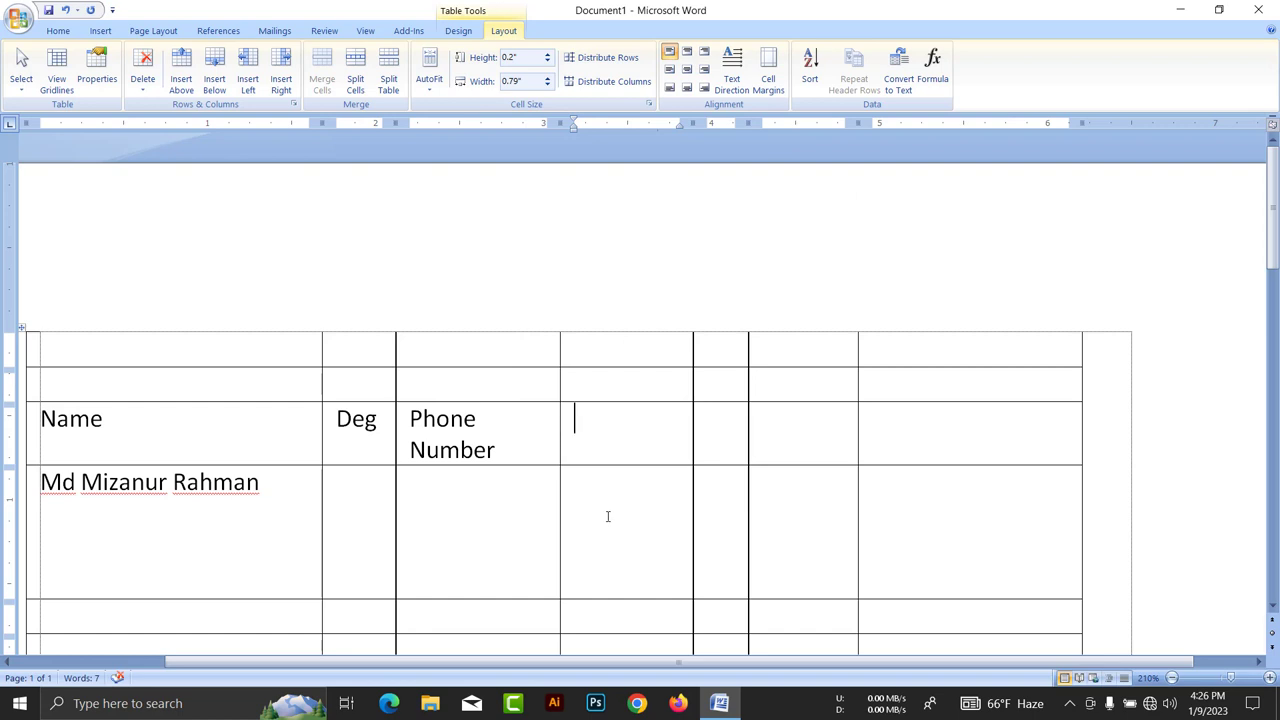
pyautogui.press('Tab')
# Select the entire table and convert it to text with tab separators.
pyautogui.keyDown('ctrl'); pyautogui.scroll(-2, 140, 432); pyautogui.keyUp('ctrl')
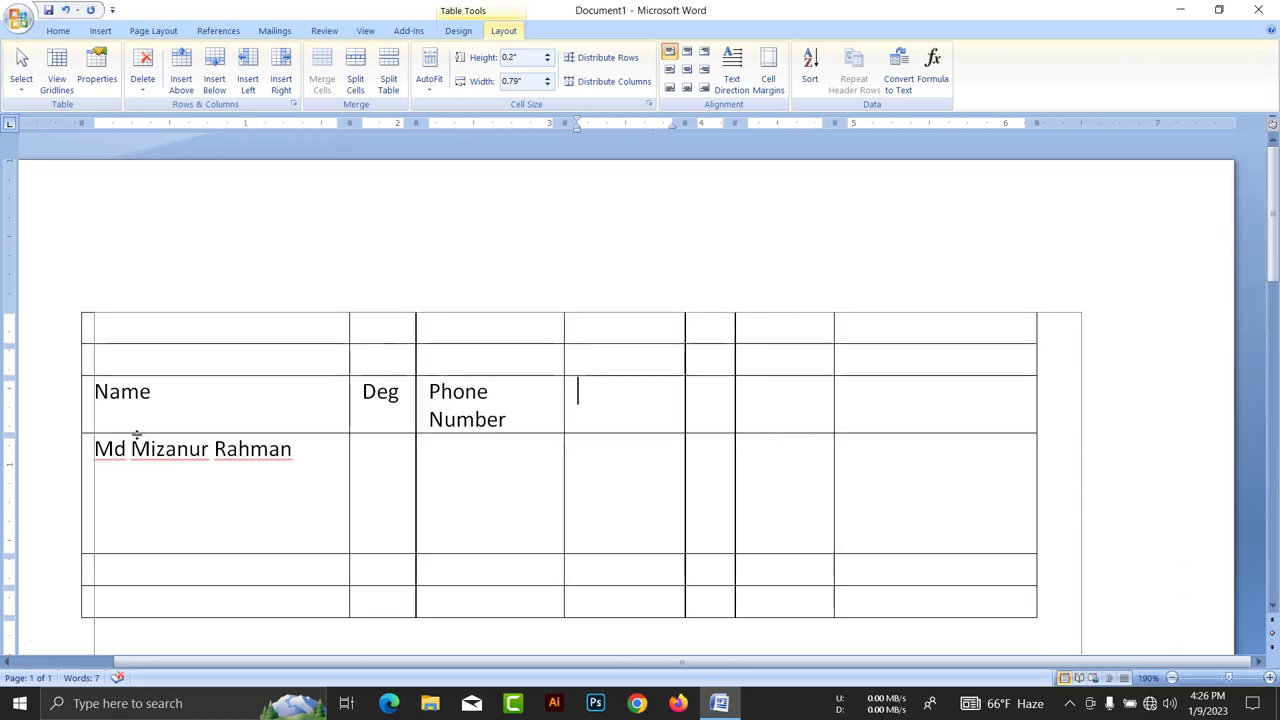
pyautogui.keyDown('ctrl'); pyautogui.scroll(-1, 140, 432); pyautogui.keyUp('ctrl')
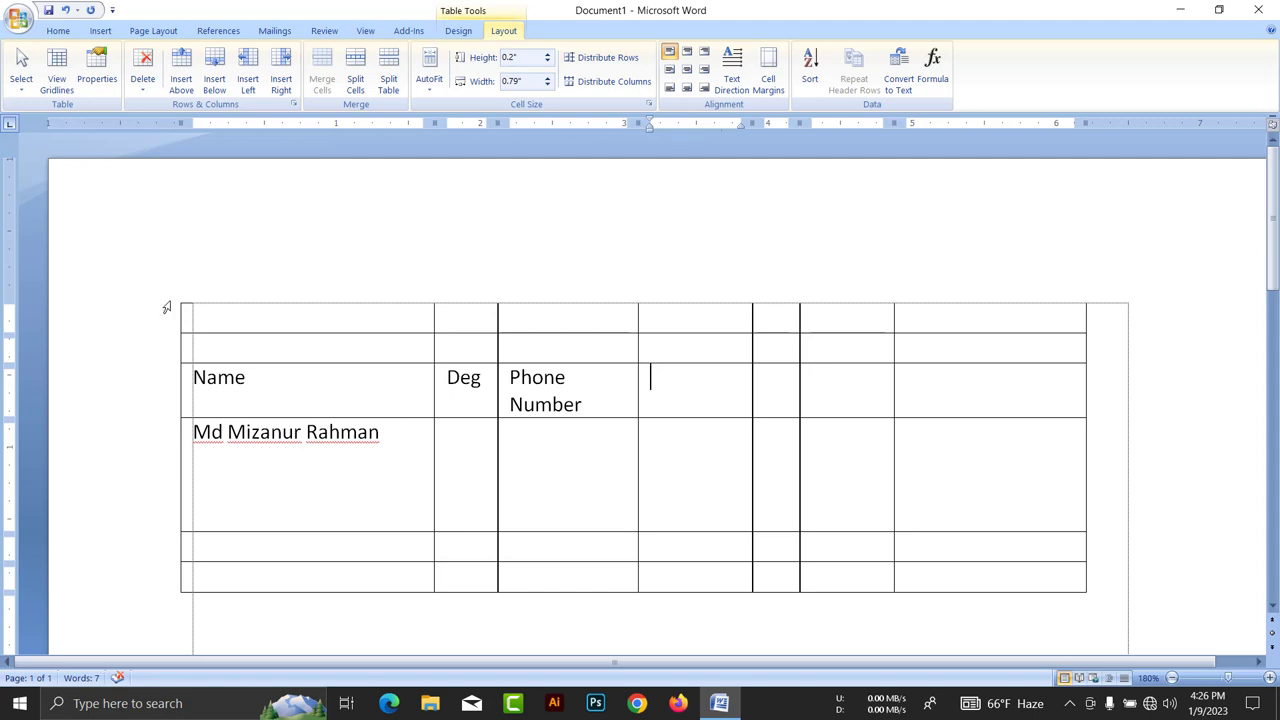
pyautogui.click(176, 299)
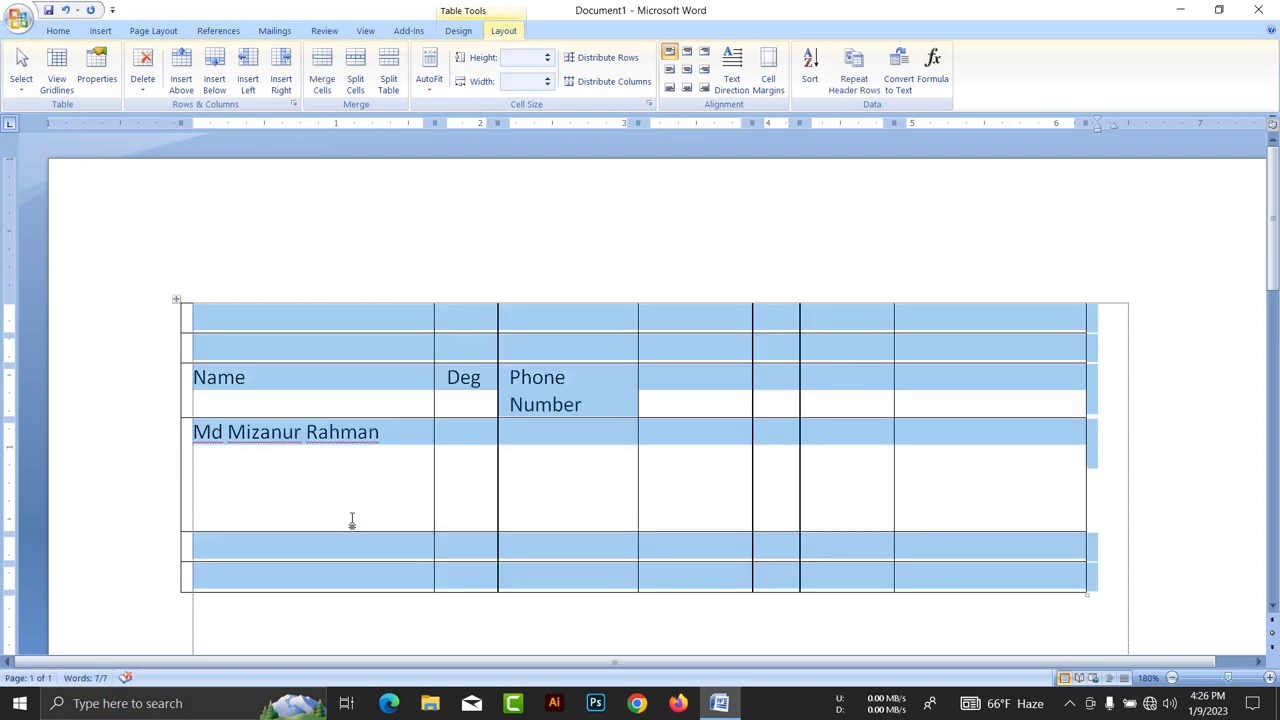
pyautogui.click(899, 78)
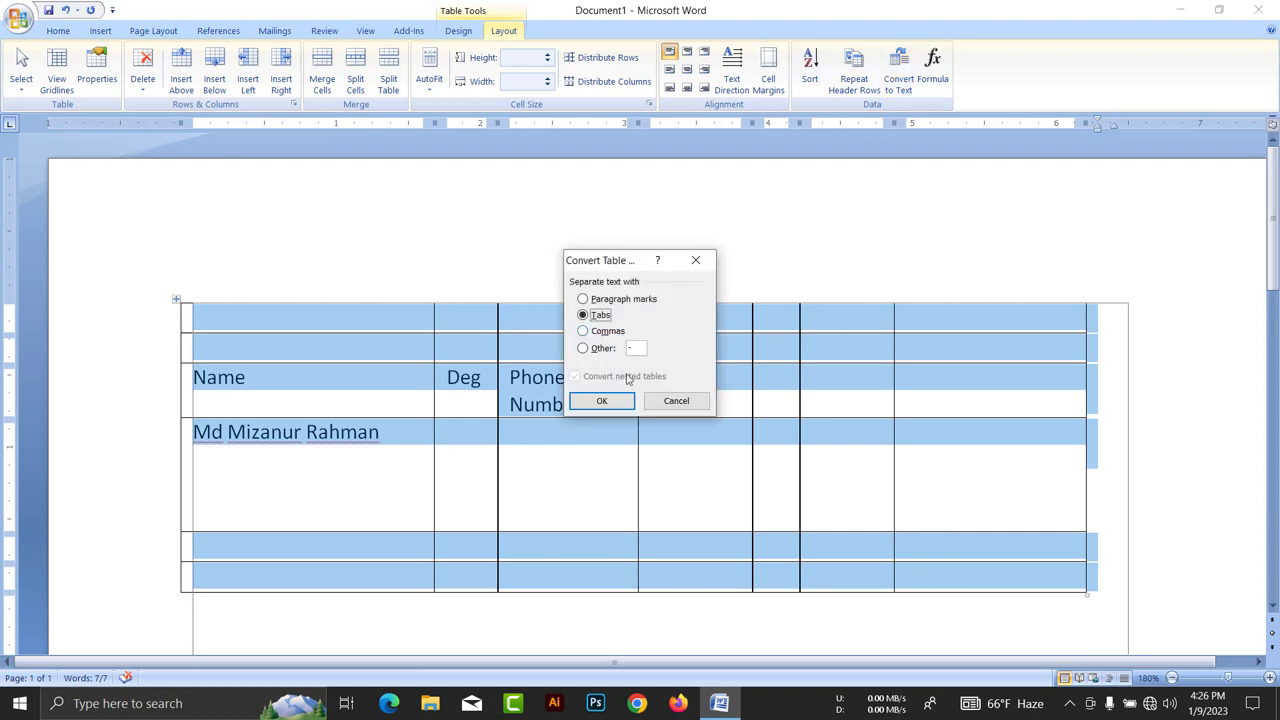
pyautogui.click(601, 401)
pyautogui.click(500, 494)
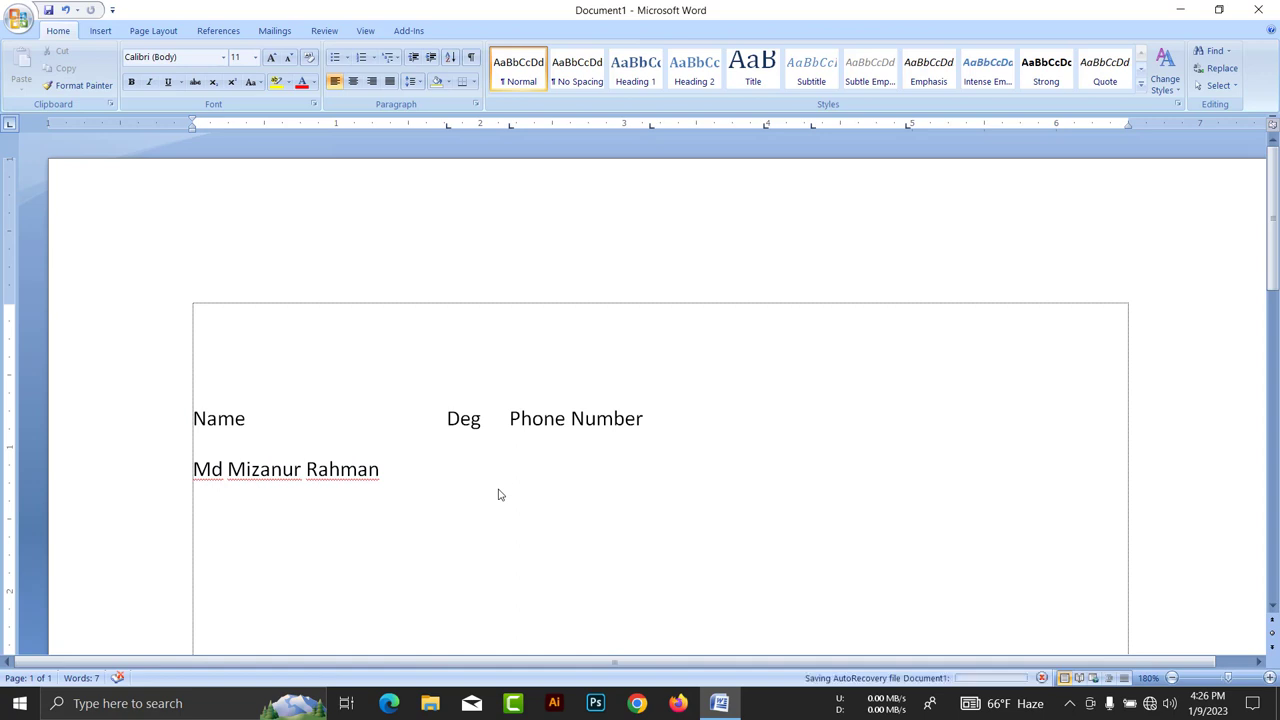
# Convert the selected text lines into a 7-column table, then close Word without saving.
pyautogui.click(192, 338)
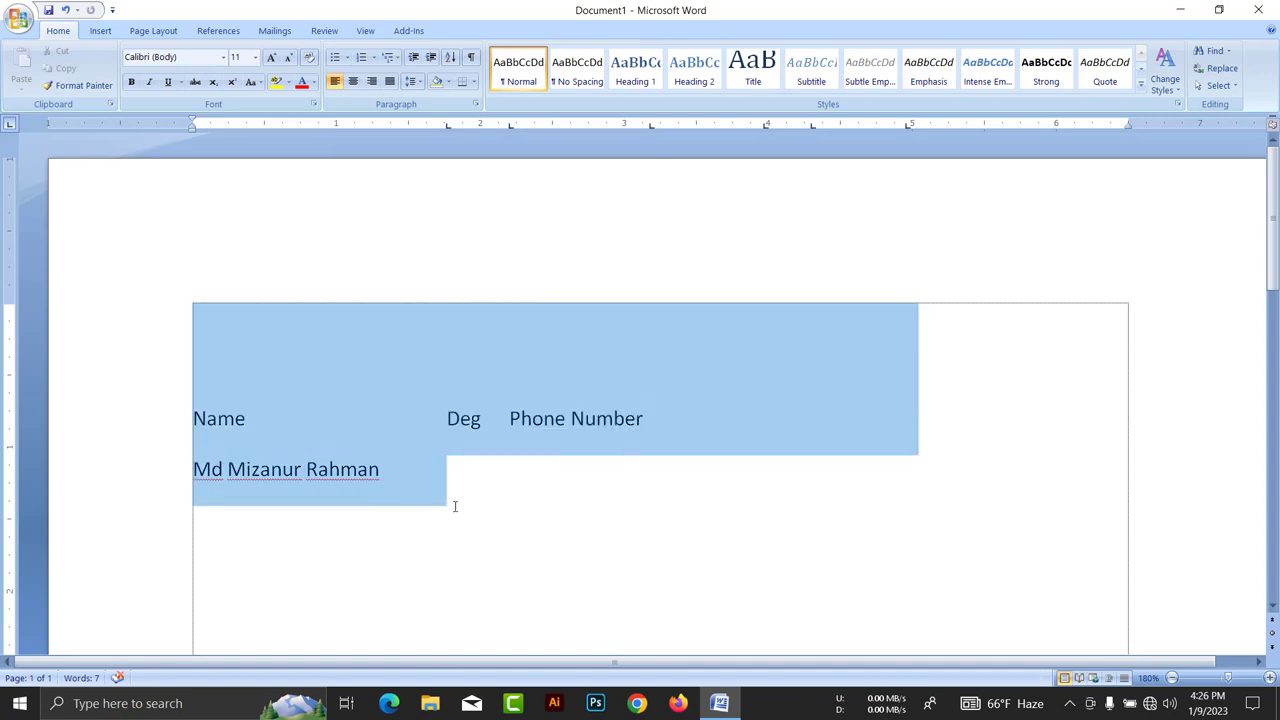
pyautogui.moveTo(205, 418); pyautogui.dragTo(889, 587)
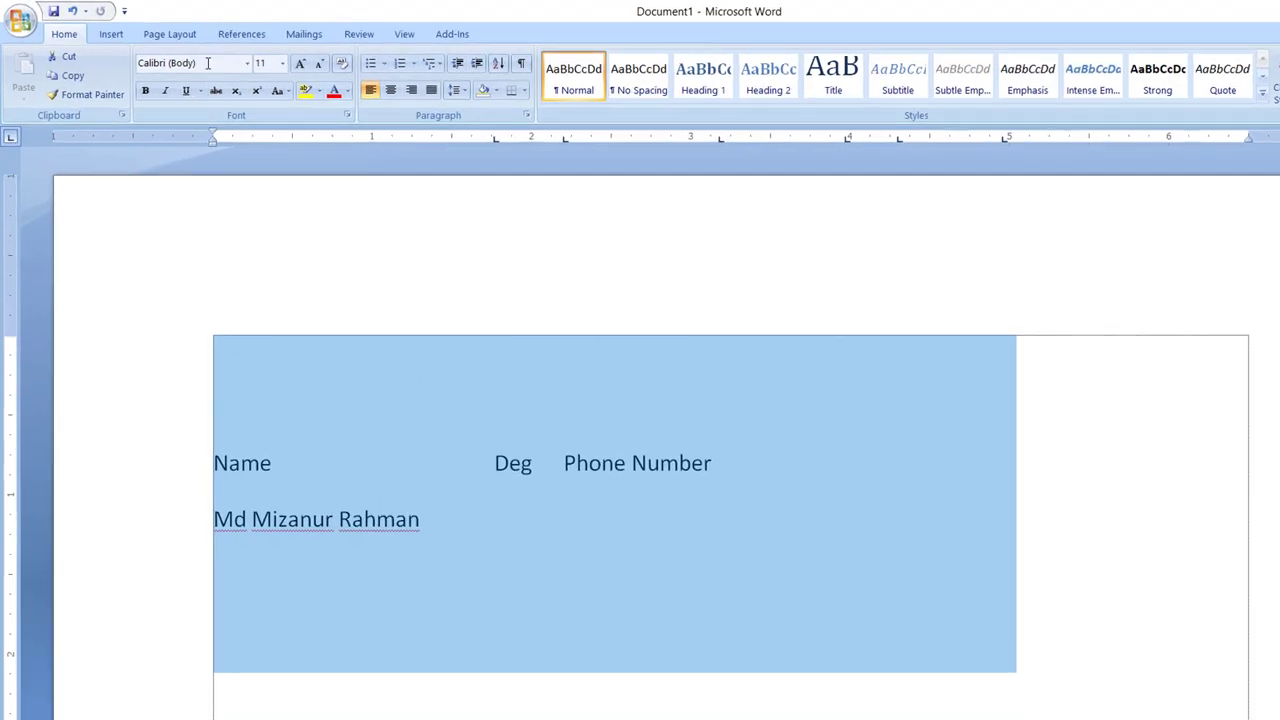
pyautogui.click(114, 38)
pyautogui.click(132, 95)
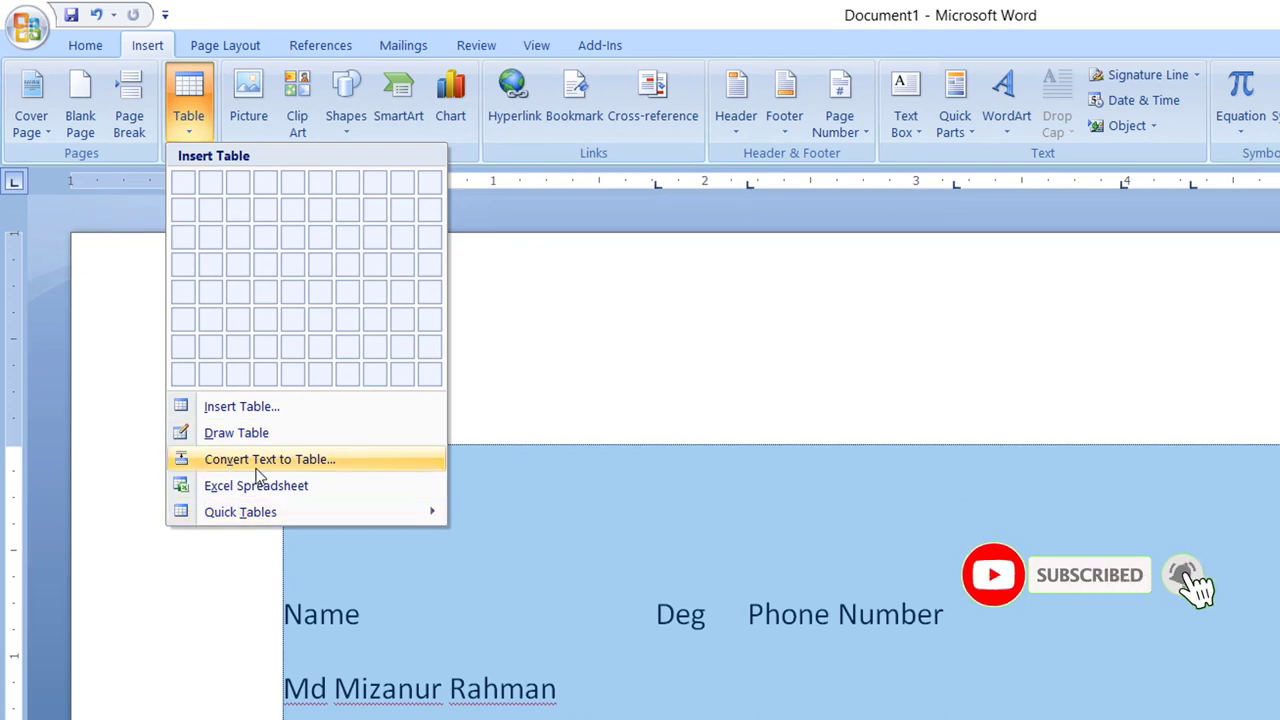
pyautogui.click(293, 461)
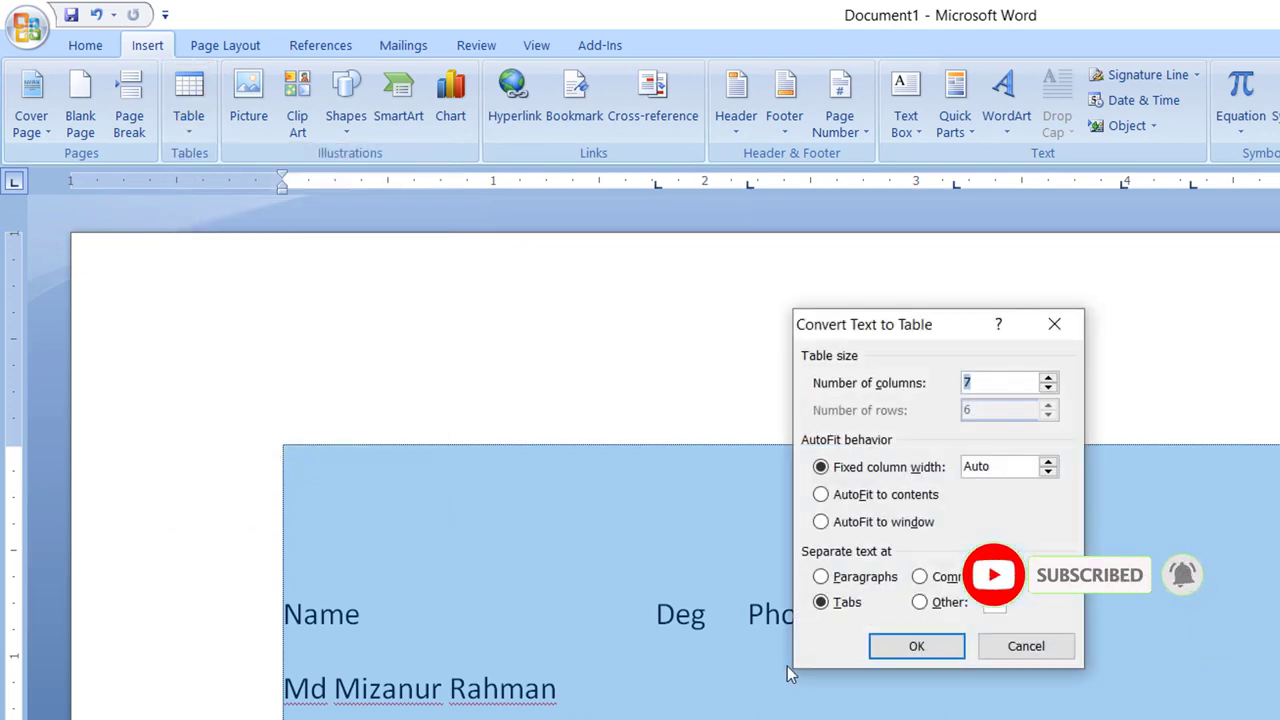
pyautogui.click(906, 648)
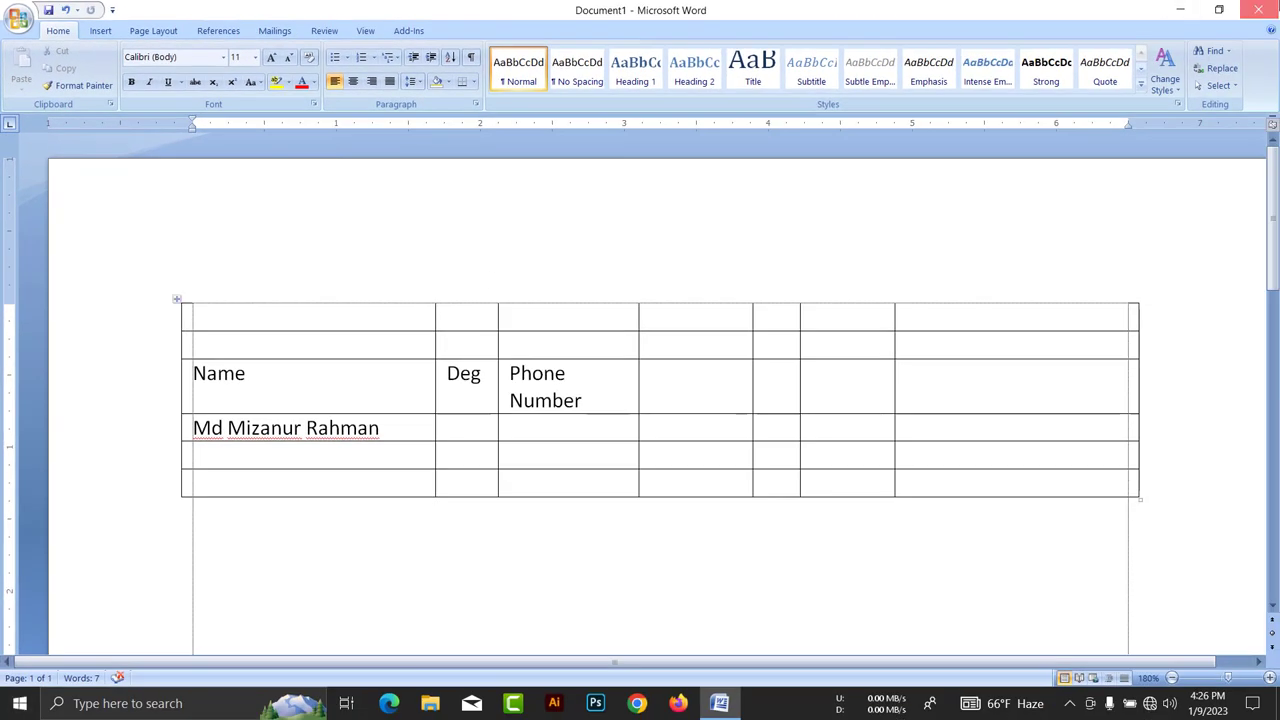
pyautogui.click(1258, 9)
pyautogui.click(643, 392)
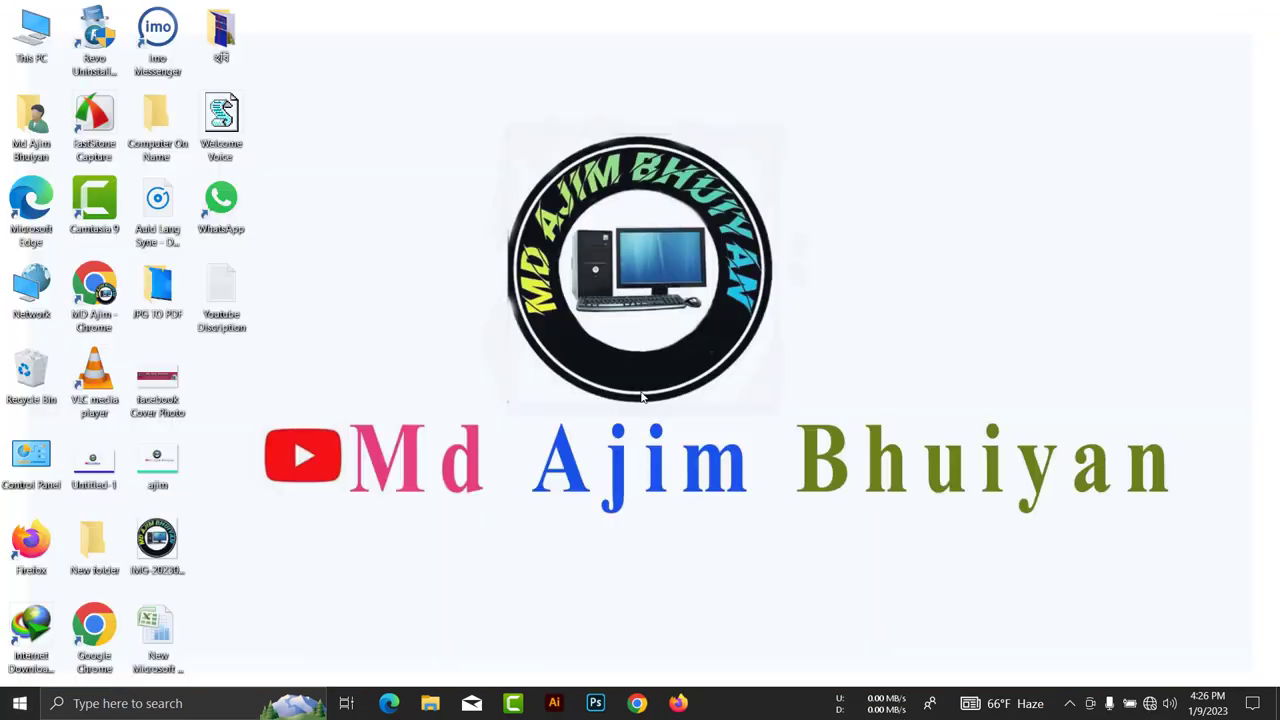